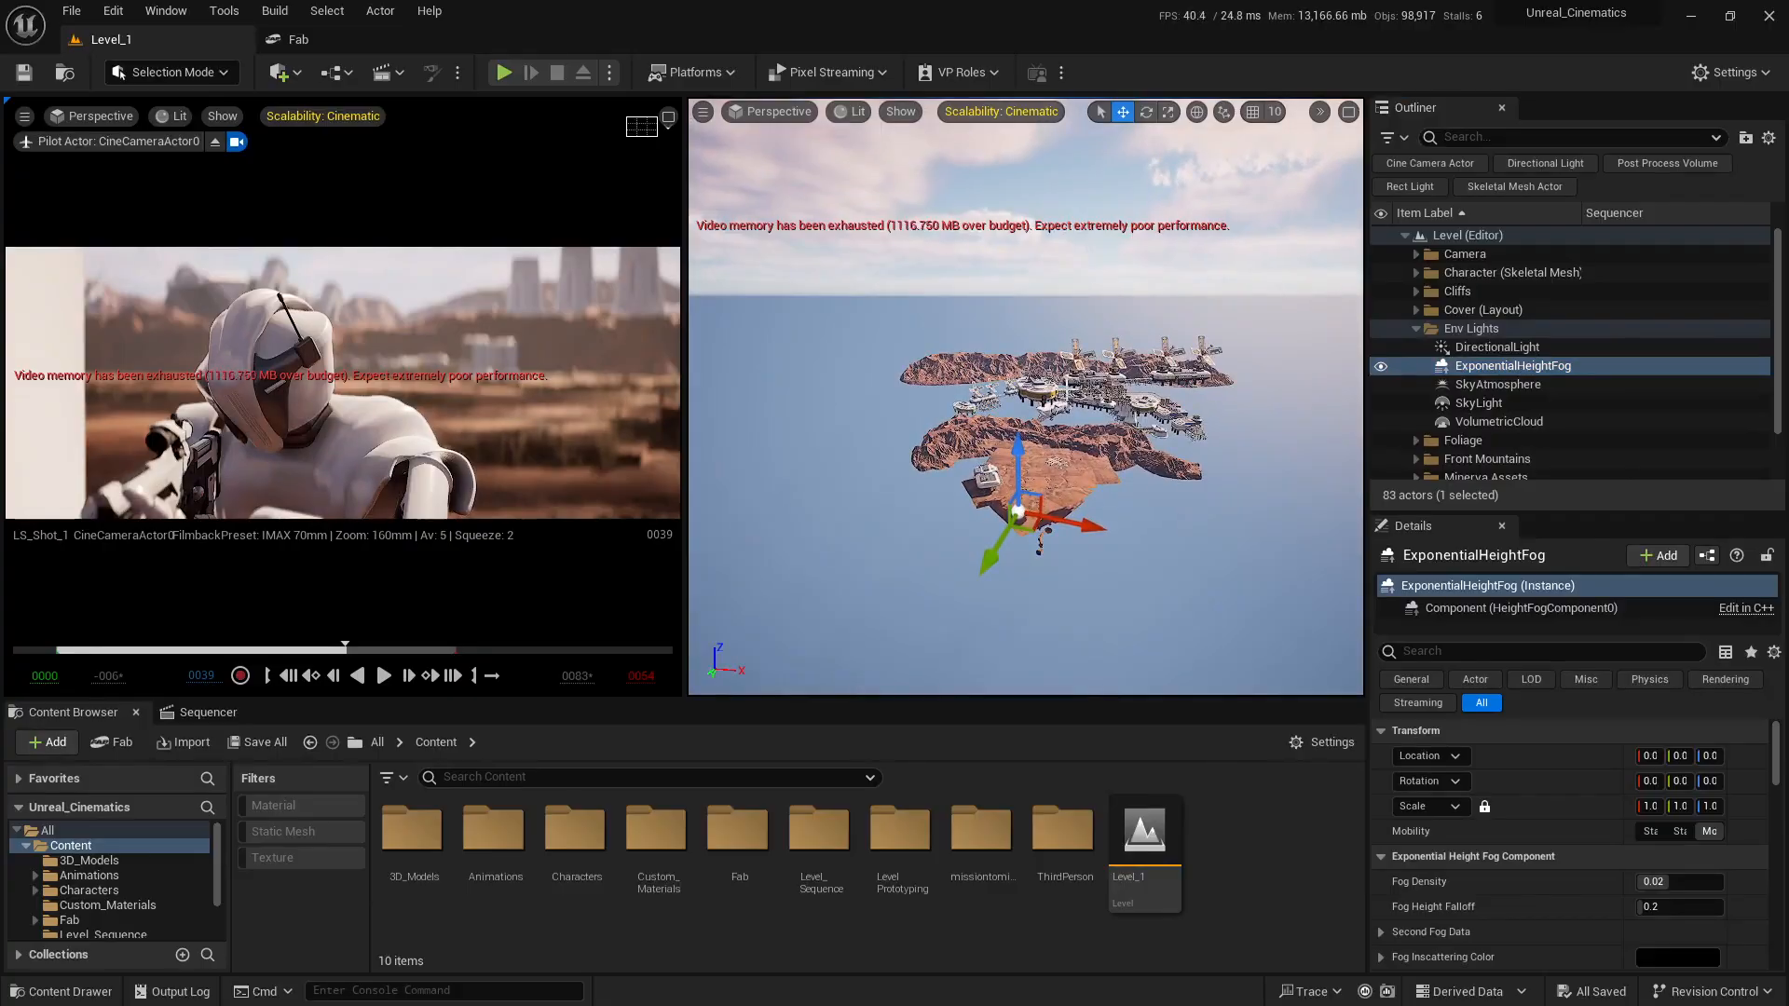
- Hide the ExponentialHeightFog, examine the level without it, and make it visible again
{"action": "left_click", "coordinate": [1381, 367]}
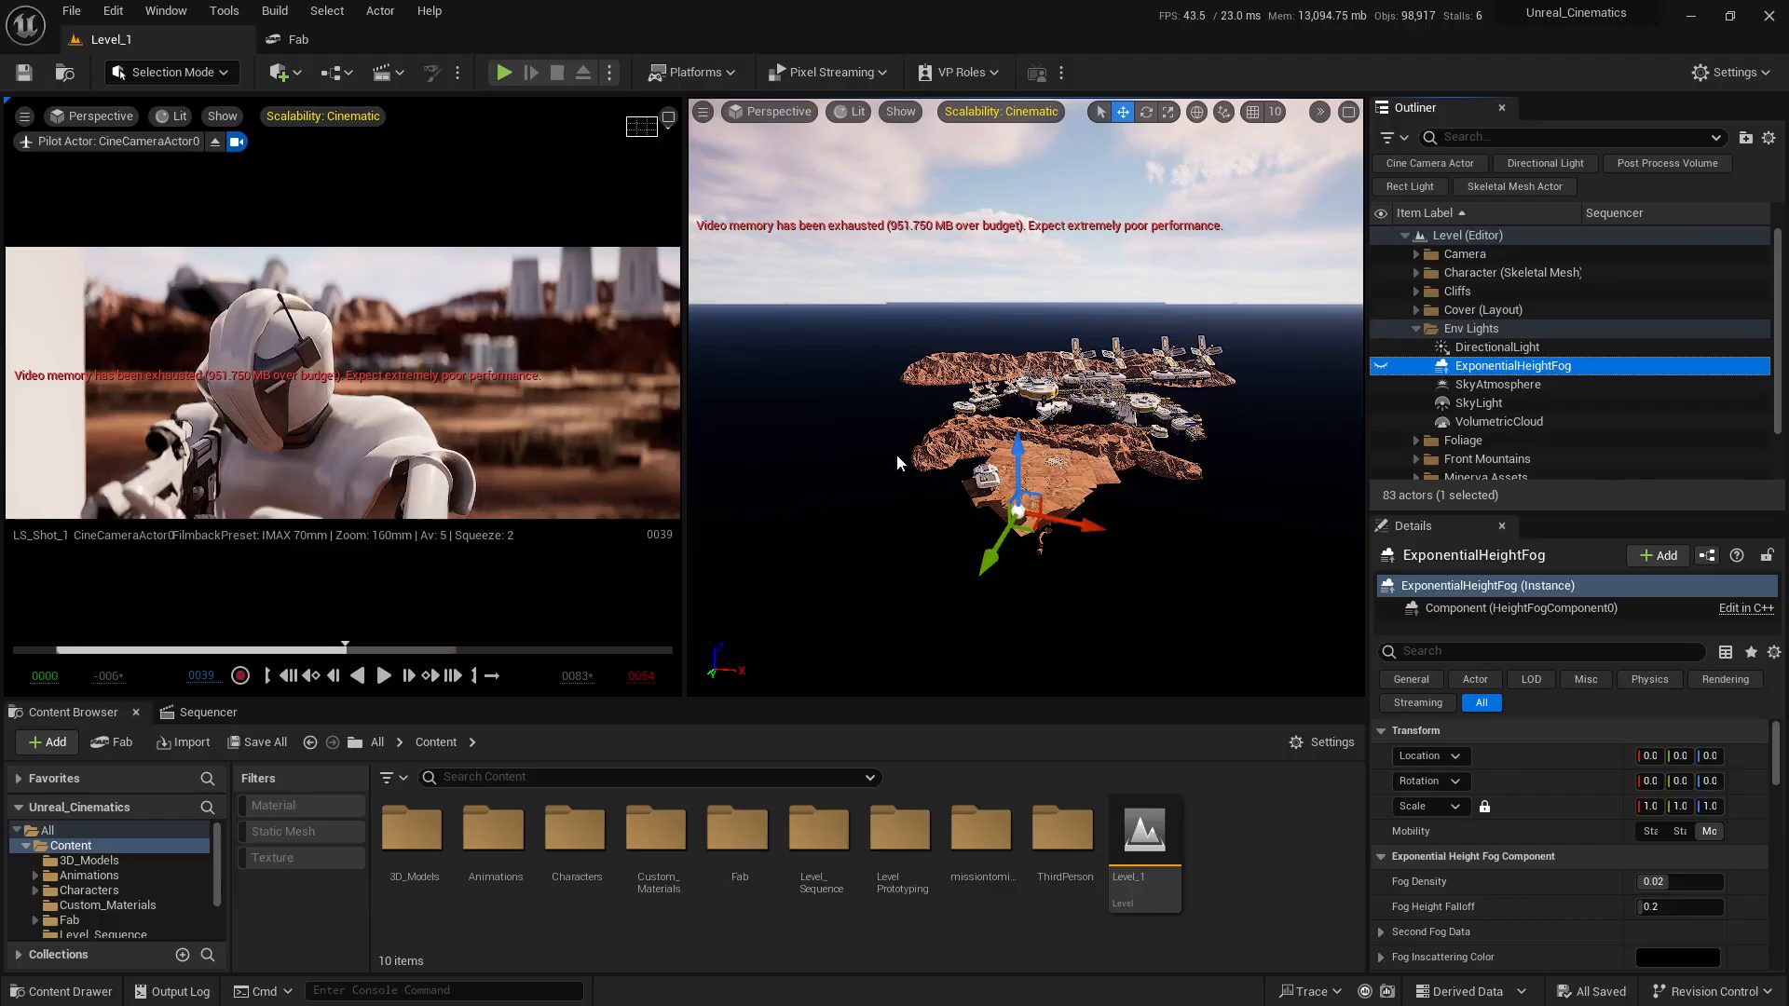
{"action": "right_click_drag", "start_coordinate": [896, 455], "coordinate": [771, 552]}
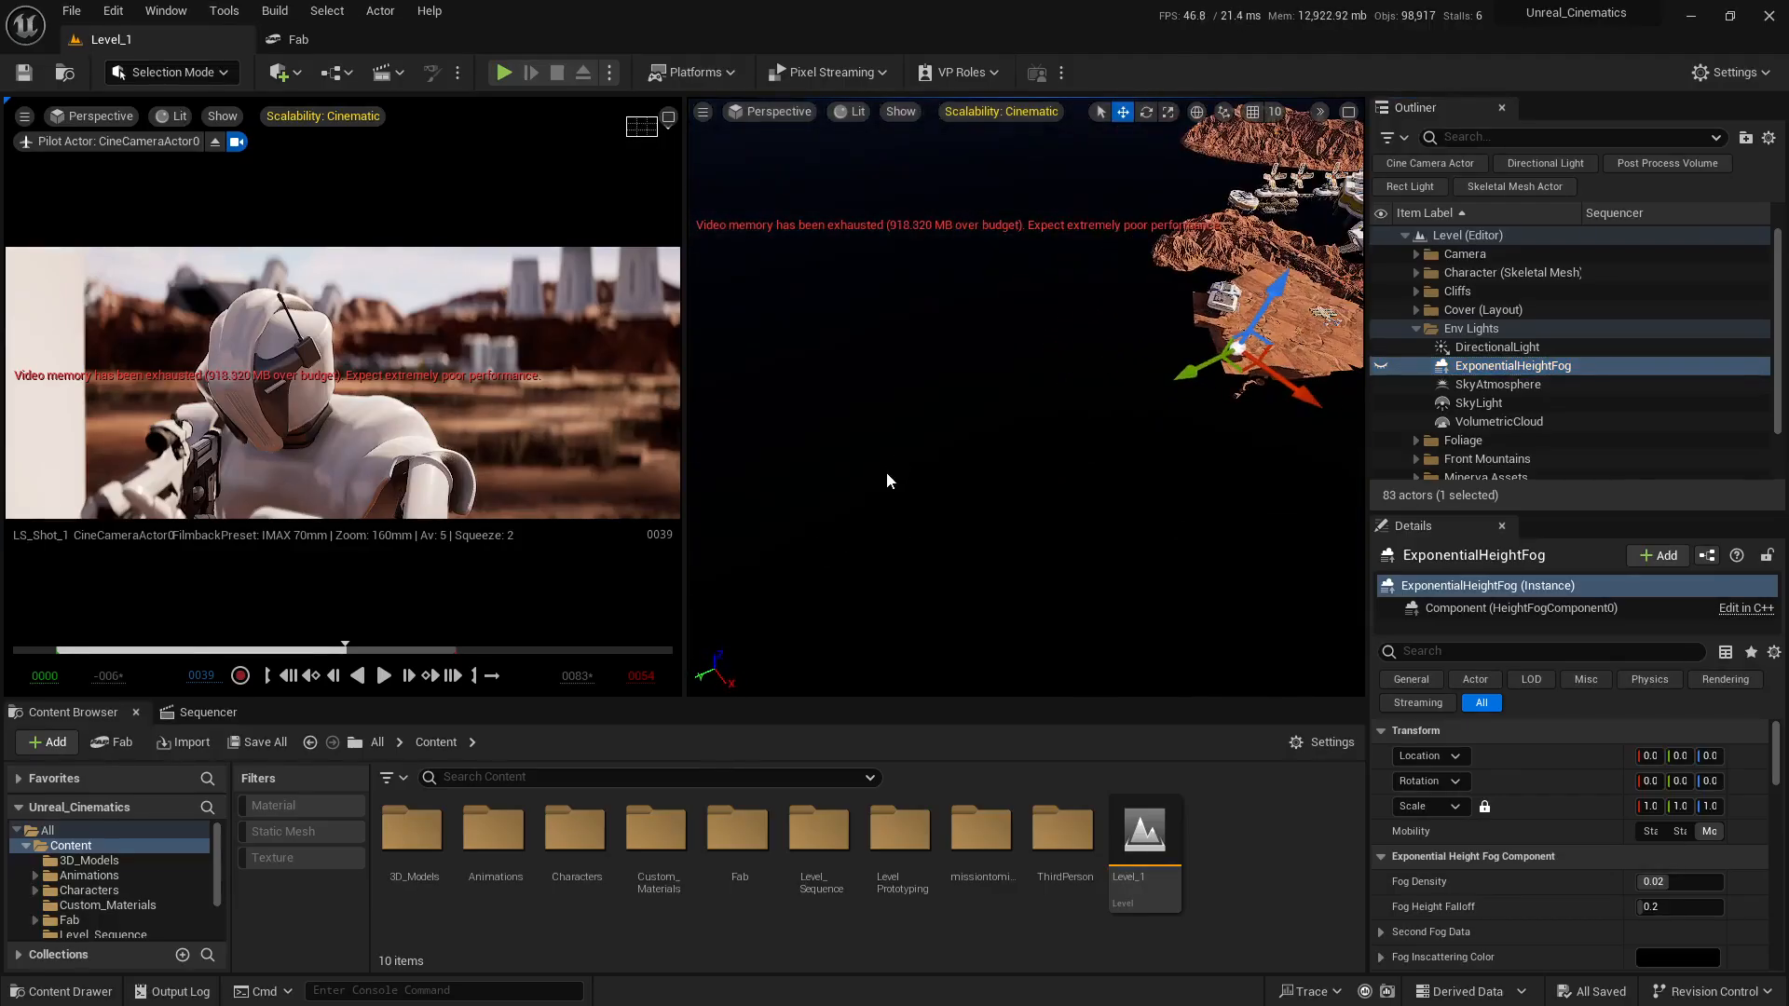
{"action": "right_click_drag", "start_coordinate": [887, 473], "coordinate": [937, 391]}
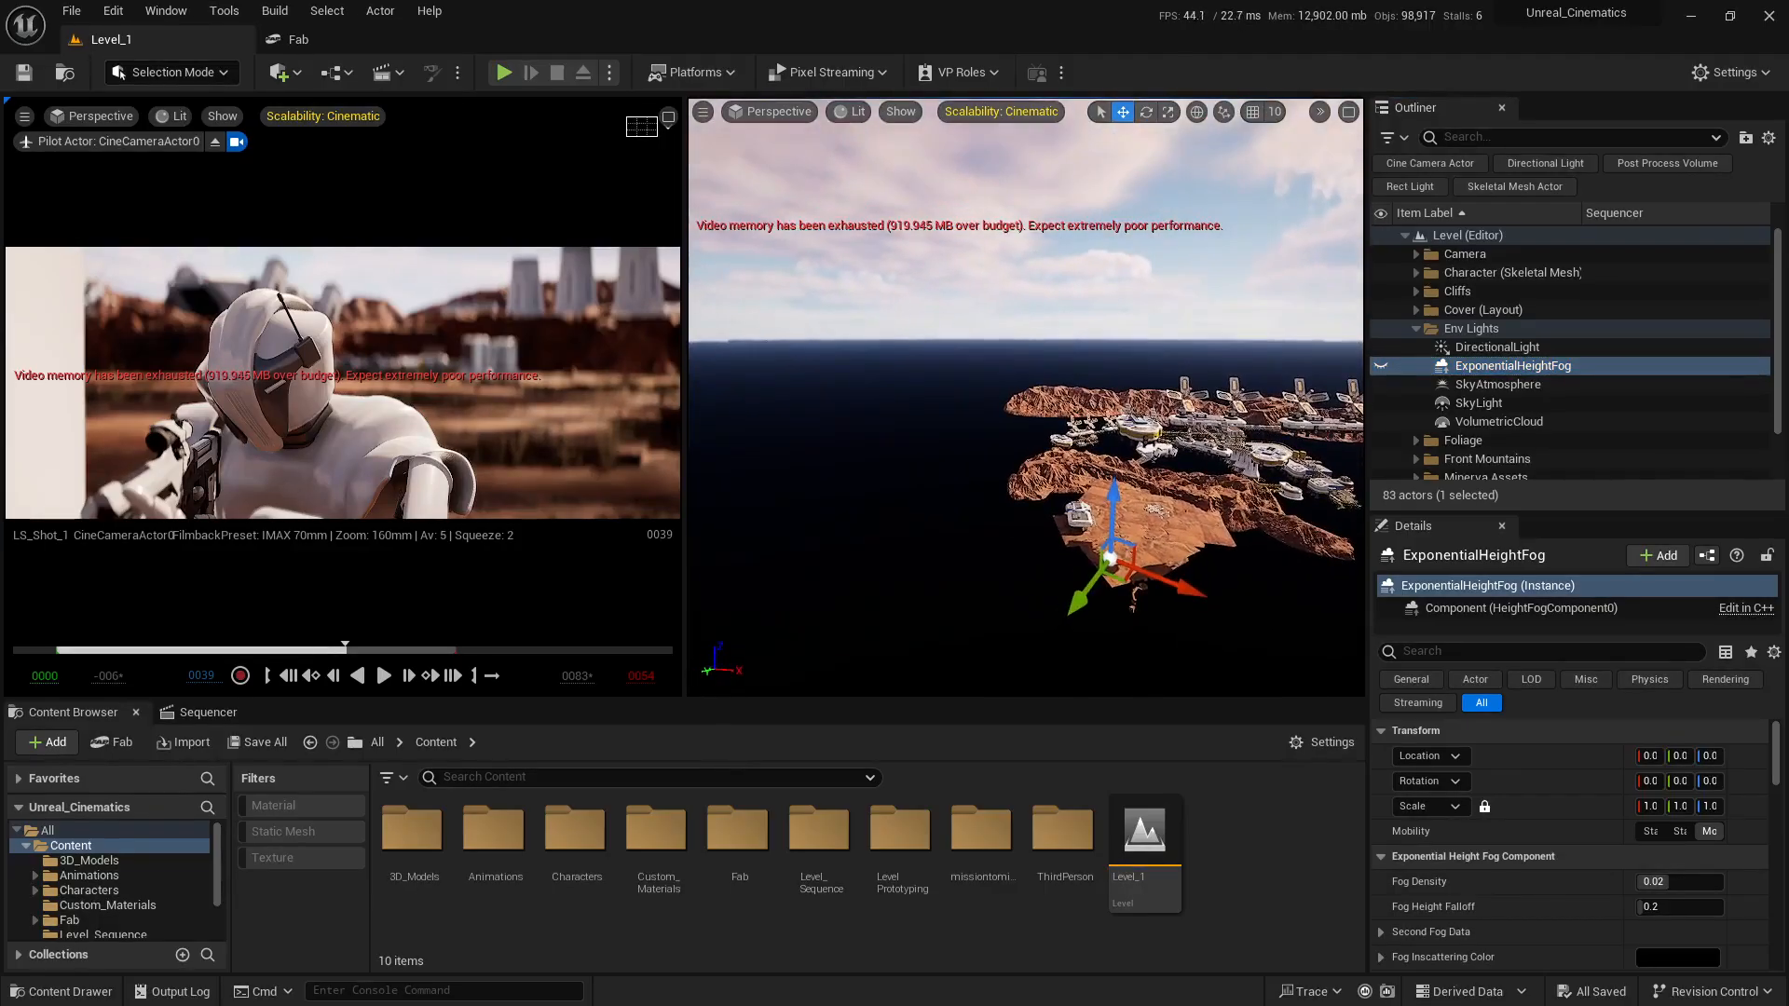
{"action": "left_click", "coordinate": [1382, 366]}
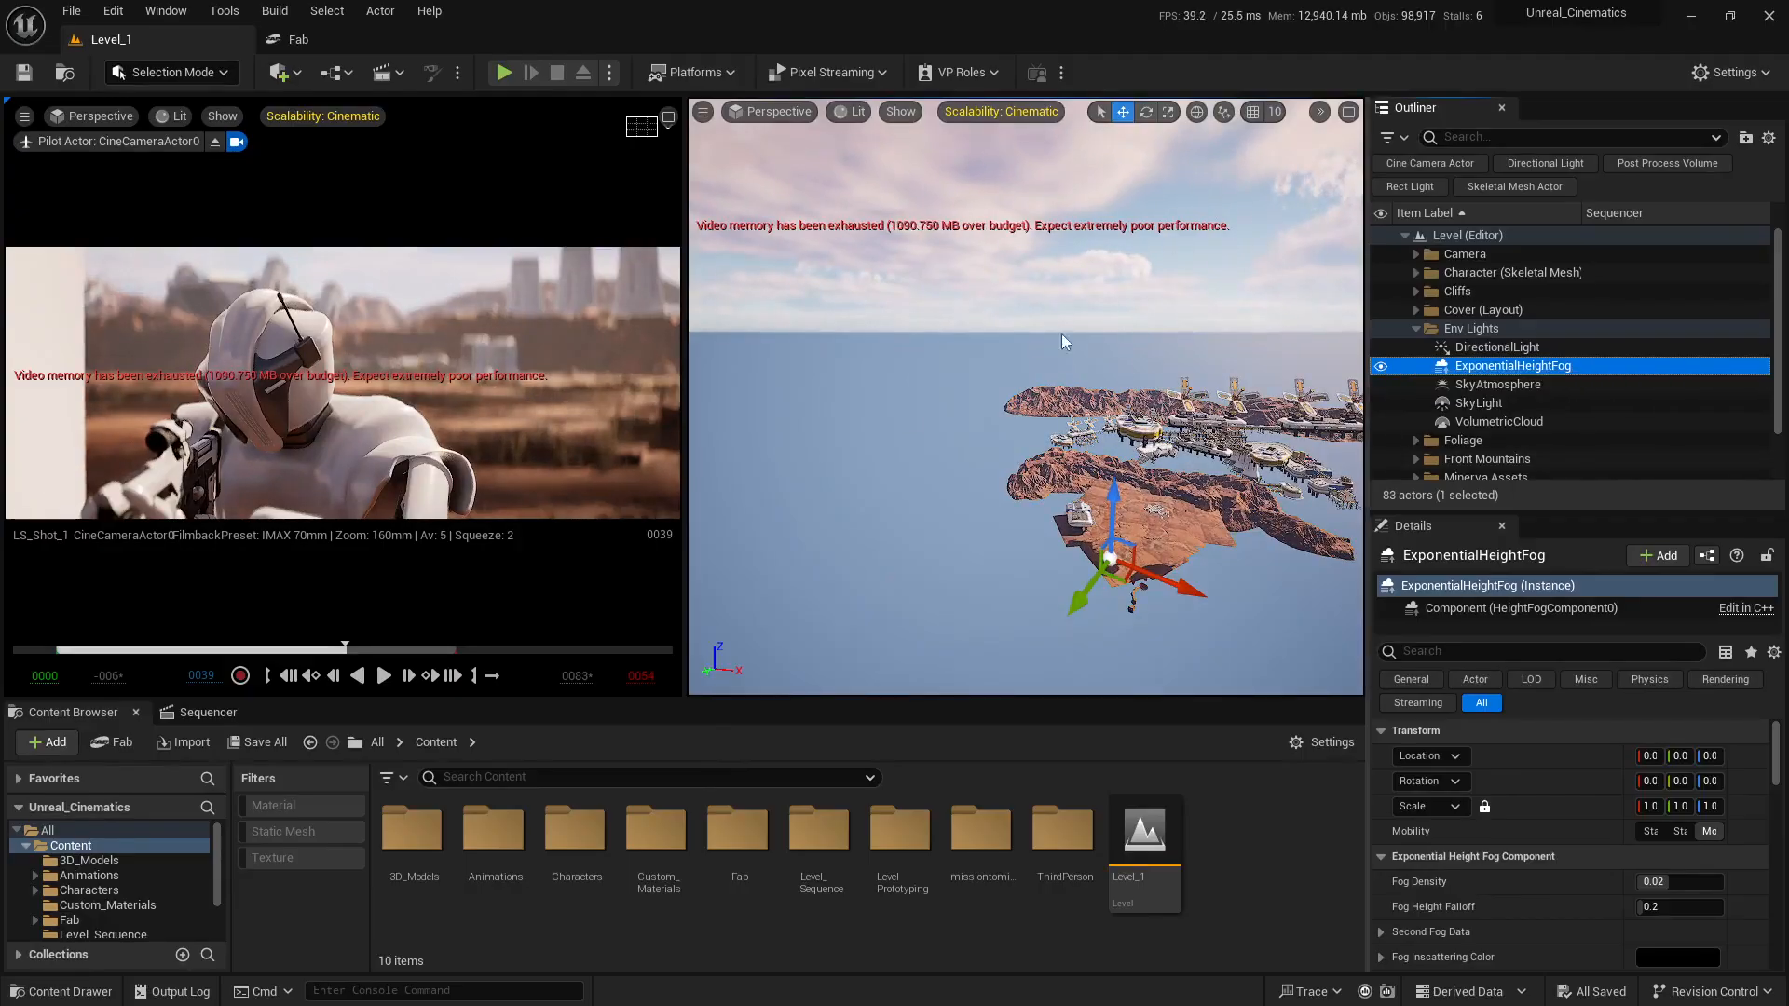
- Maximize the cinematic camera's viewport and enlarge it by shrinking the Content Browser area
{"action": "right_click_drag", "start_coordinate": [1061, 337], "coordinate": [1033, 287]}
{"action": "key", "text": "w"}
{"action": "key", "text": "w"}
{"action": "key", "text": "d"}
{"action": "right_click_drag", "start_coordinate": [952, 351], "coordinate": [952, 351]}
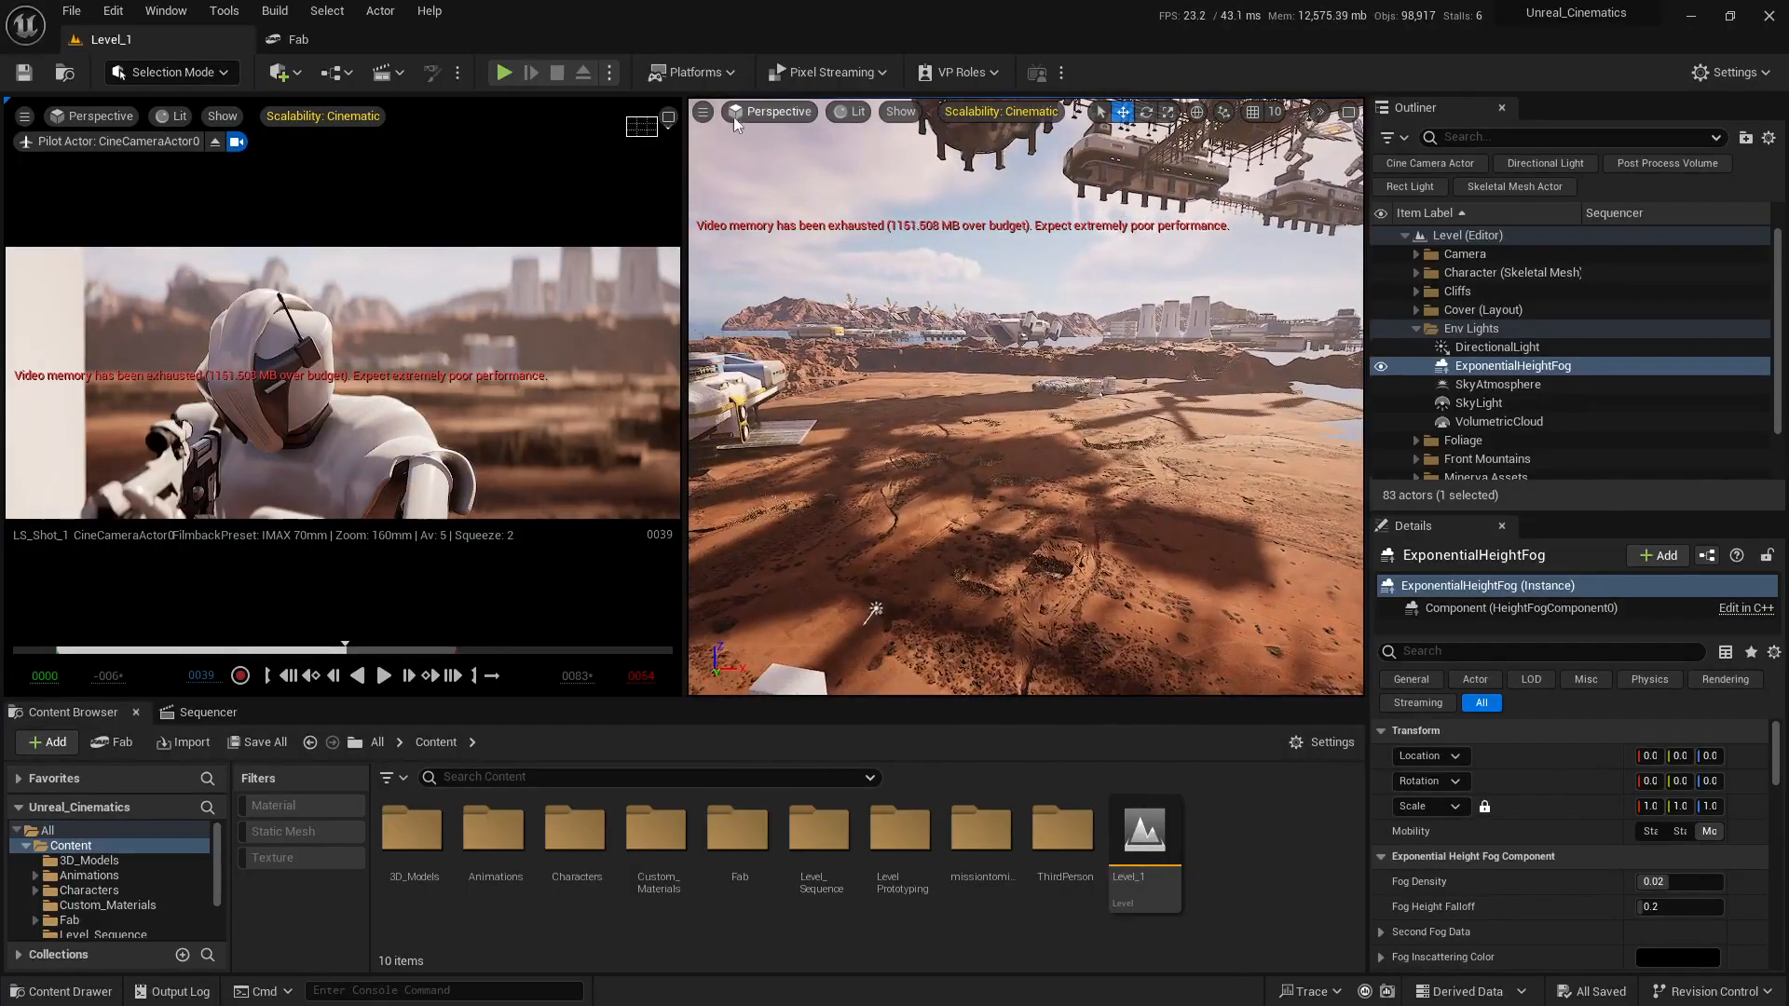
{"action": "left_click", "coordinate": [668, 119]}
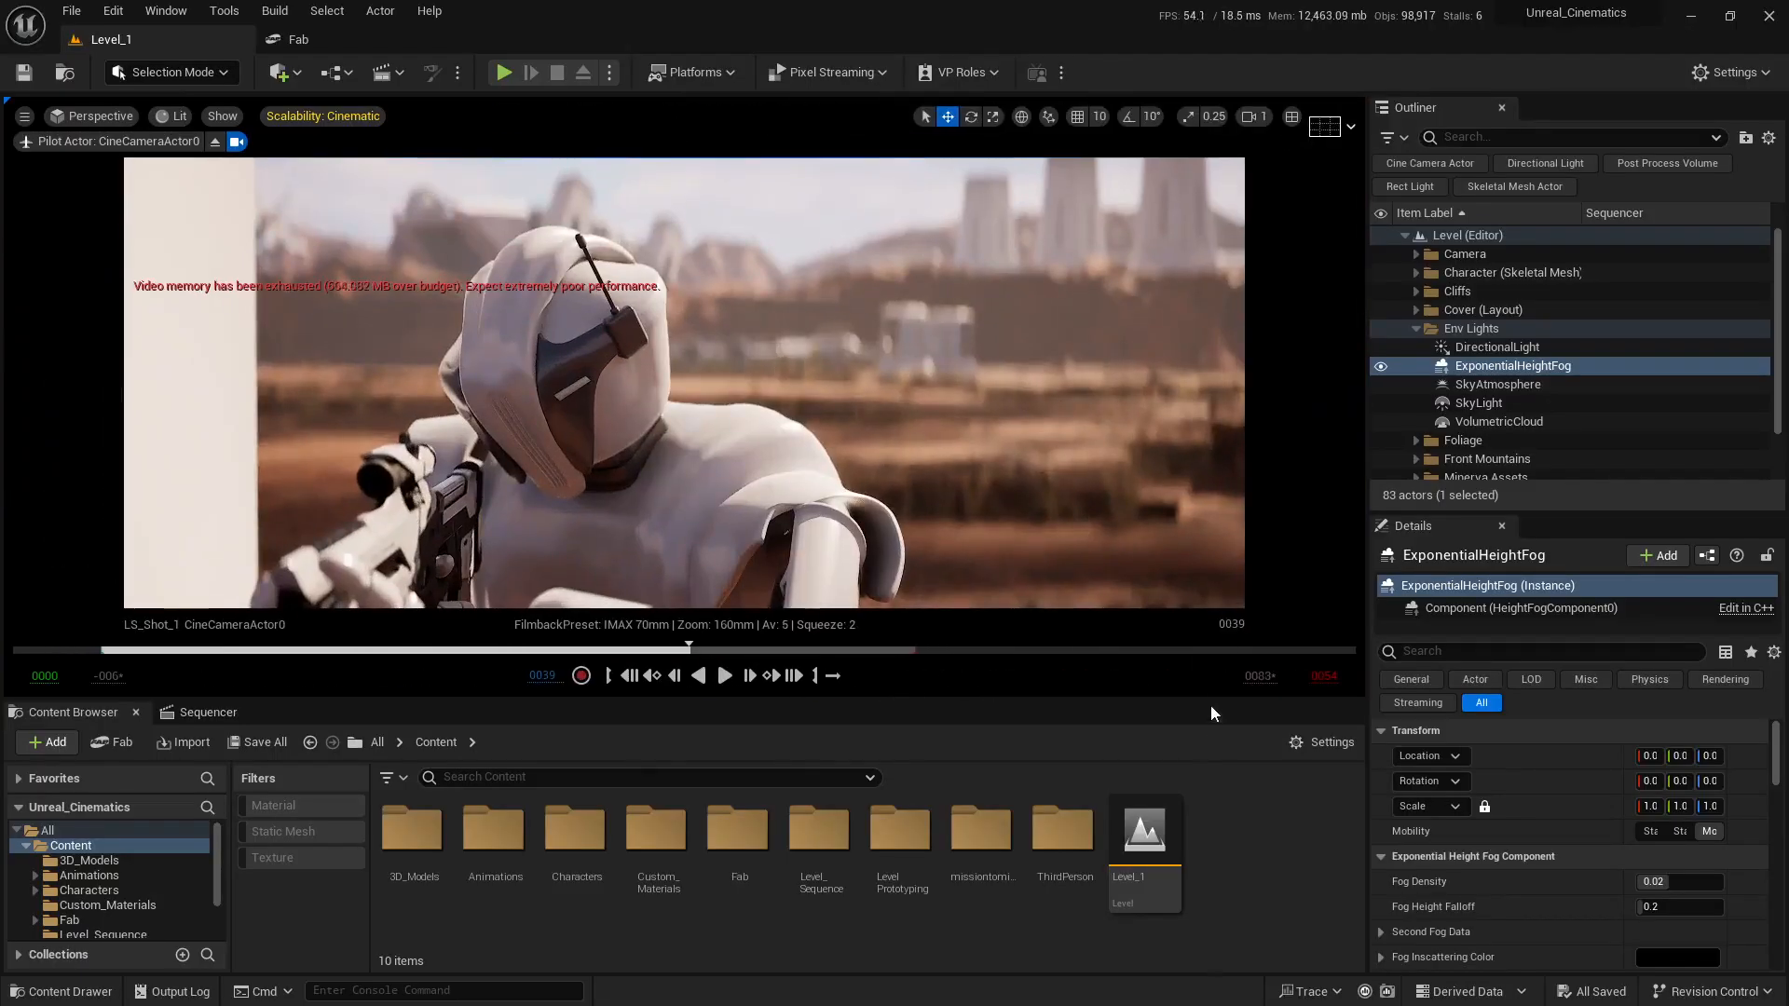
{"action": "left_click_drag", "start_coordinate": [1214, 701], "coordinate": [1214, 748]}
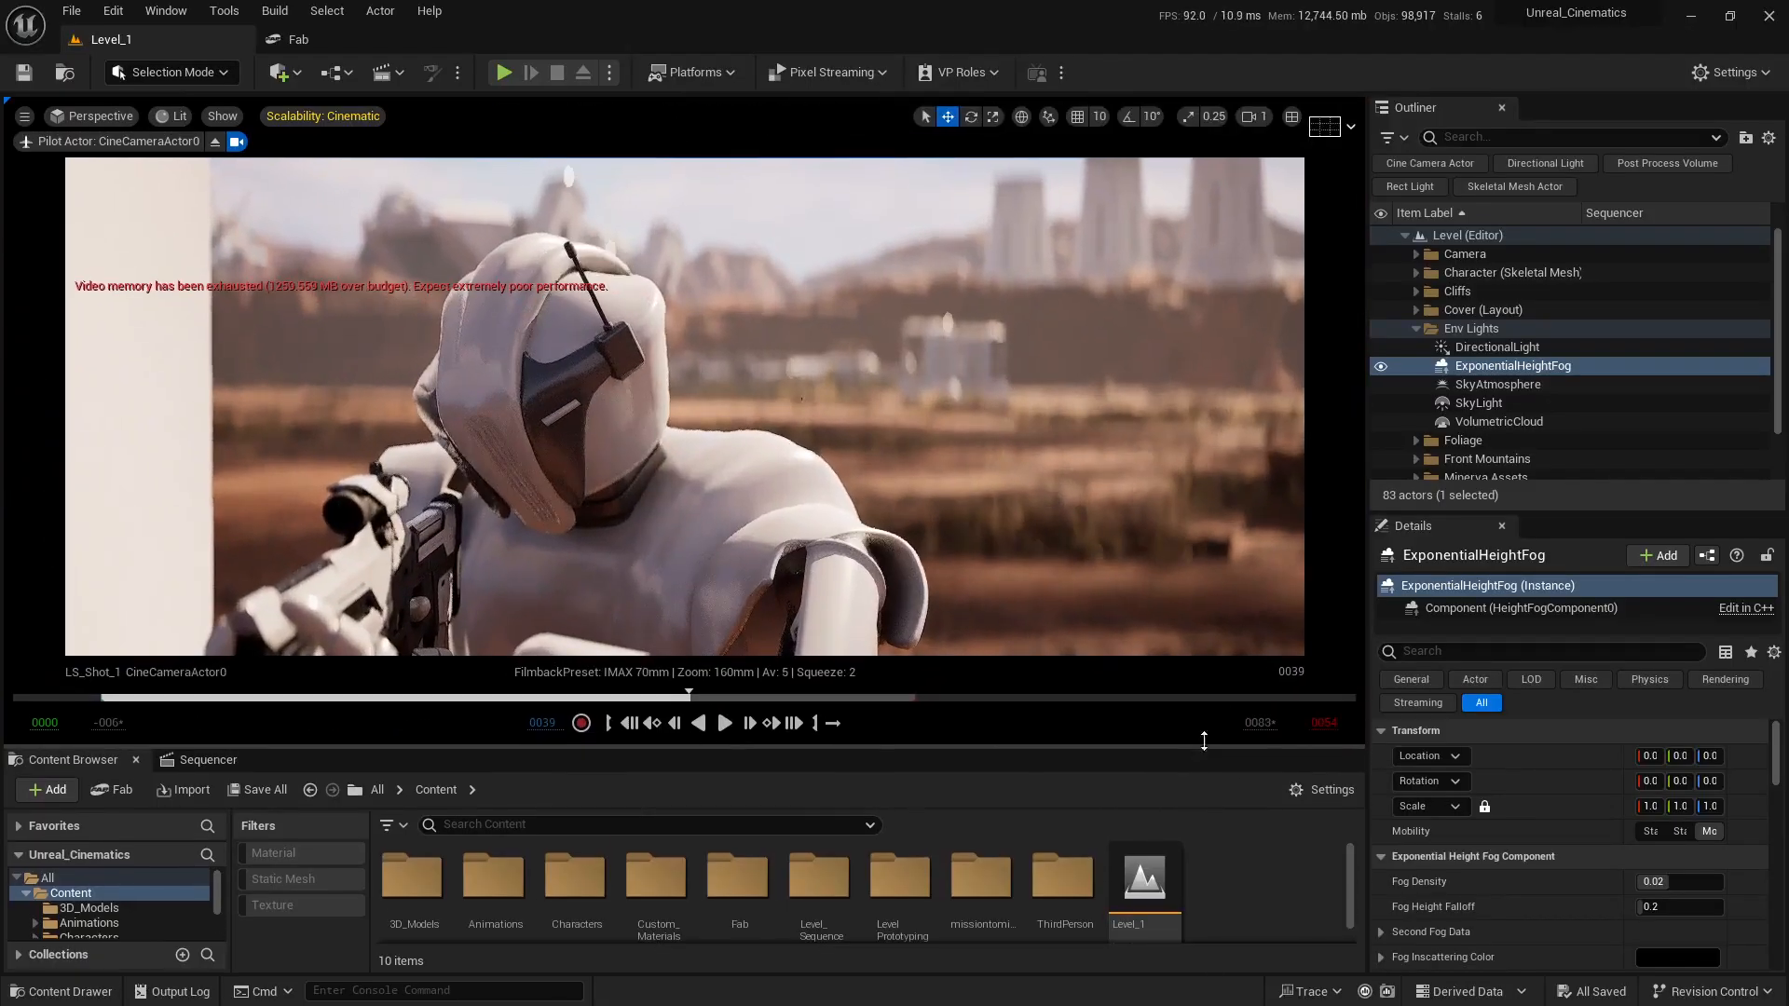
- Toggle the ExponentialHeightFog's visibility to compare the camera shot with and without fog, leaving it visible
{"action": "left_click", "coordinate": [1381, 366]}
{"action": "left_click", "coordinate": [1381, 366]}
{"action": "left_click", "coordinate": [1381, 366]}
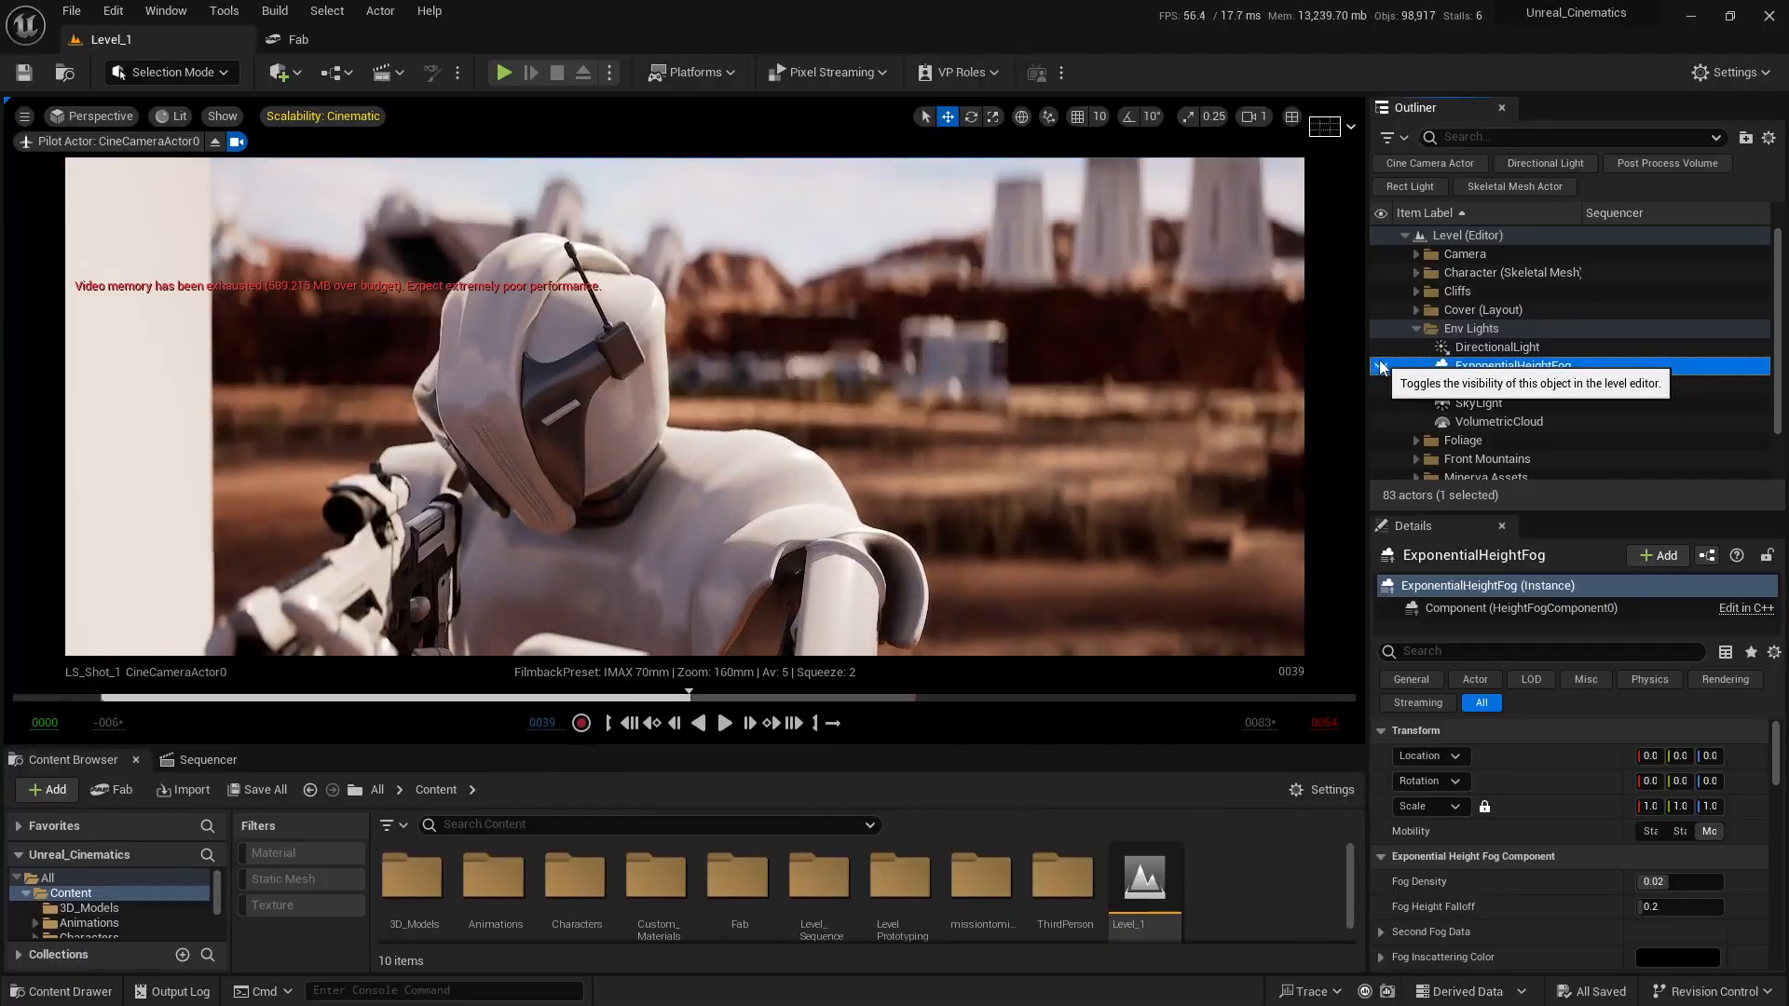
{"action": "left_click", "coordinate": [1381, 366]}
{"action": "left_click", "coordinate": [1381, 366]}
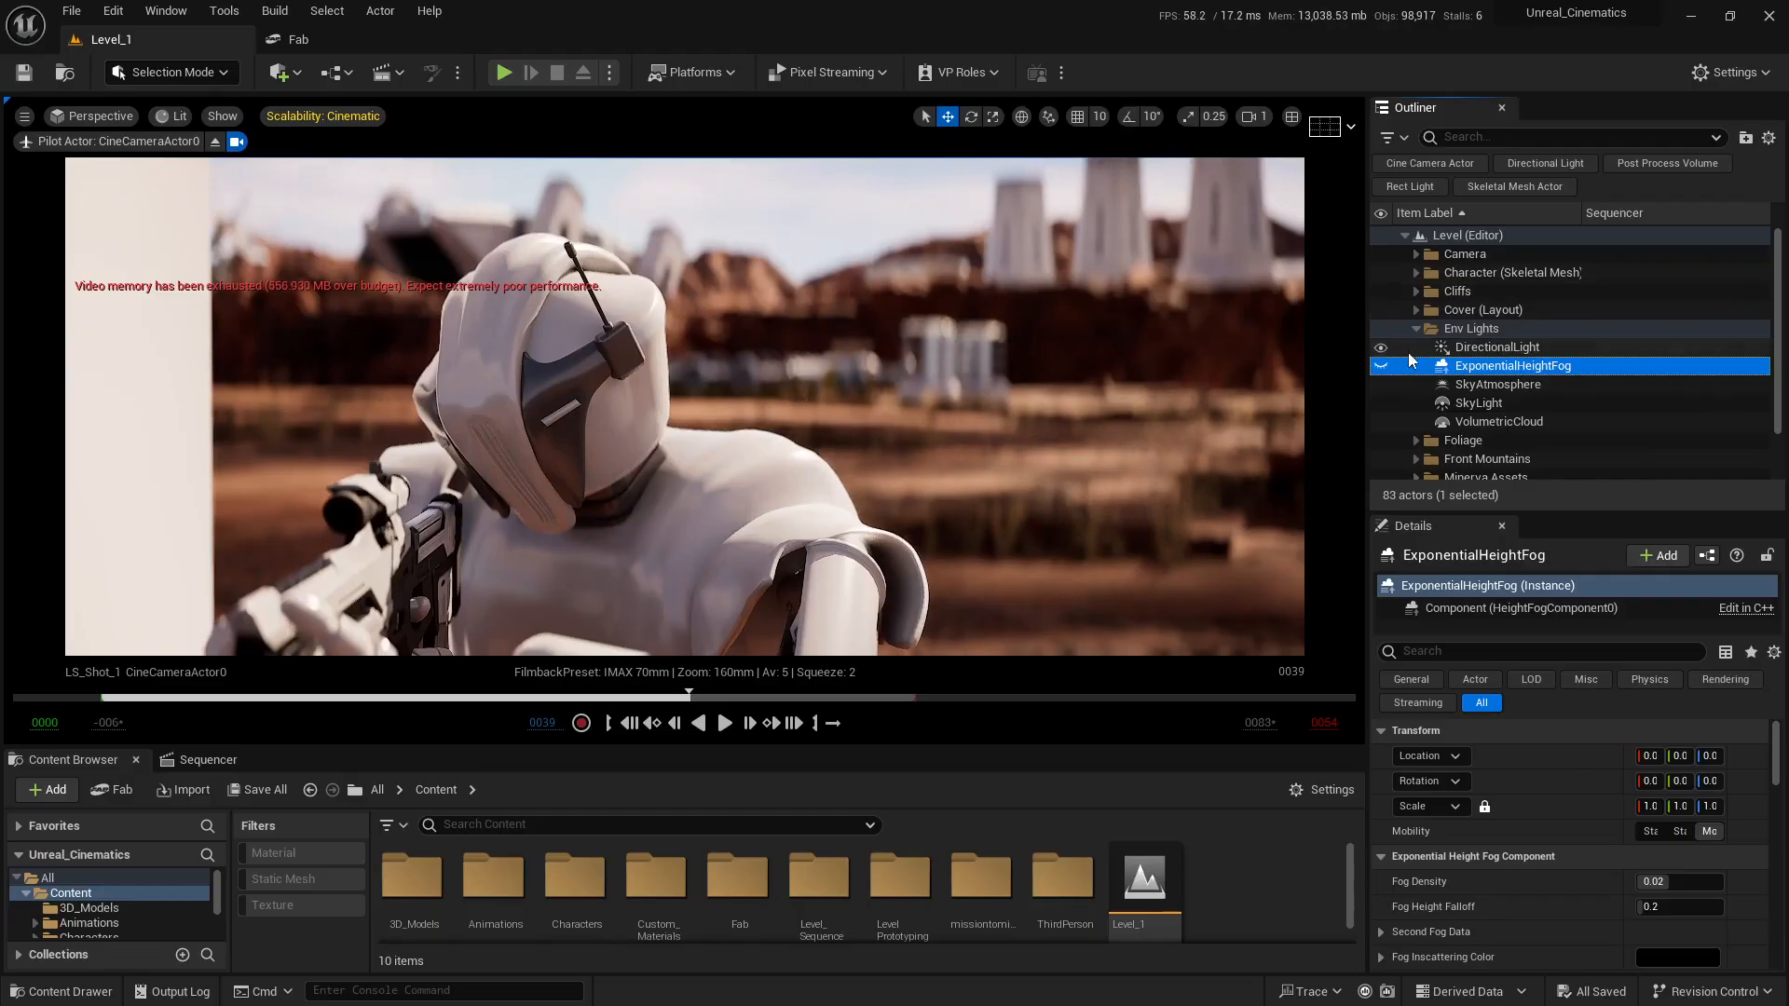
{"action": "left_click", "coordinate": [1381, 366]}
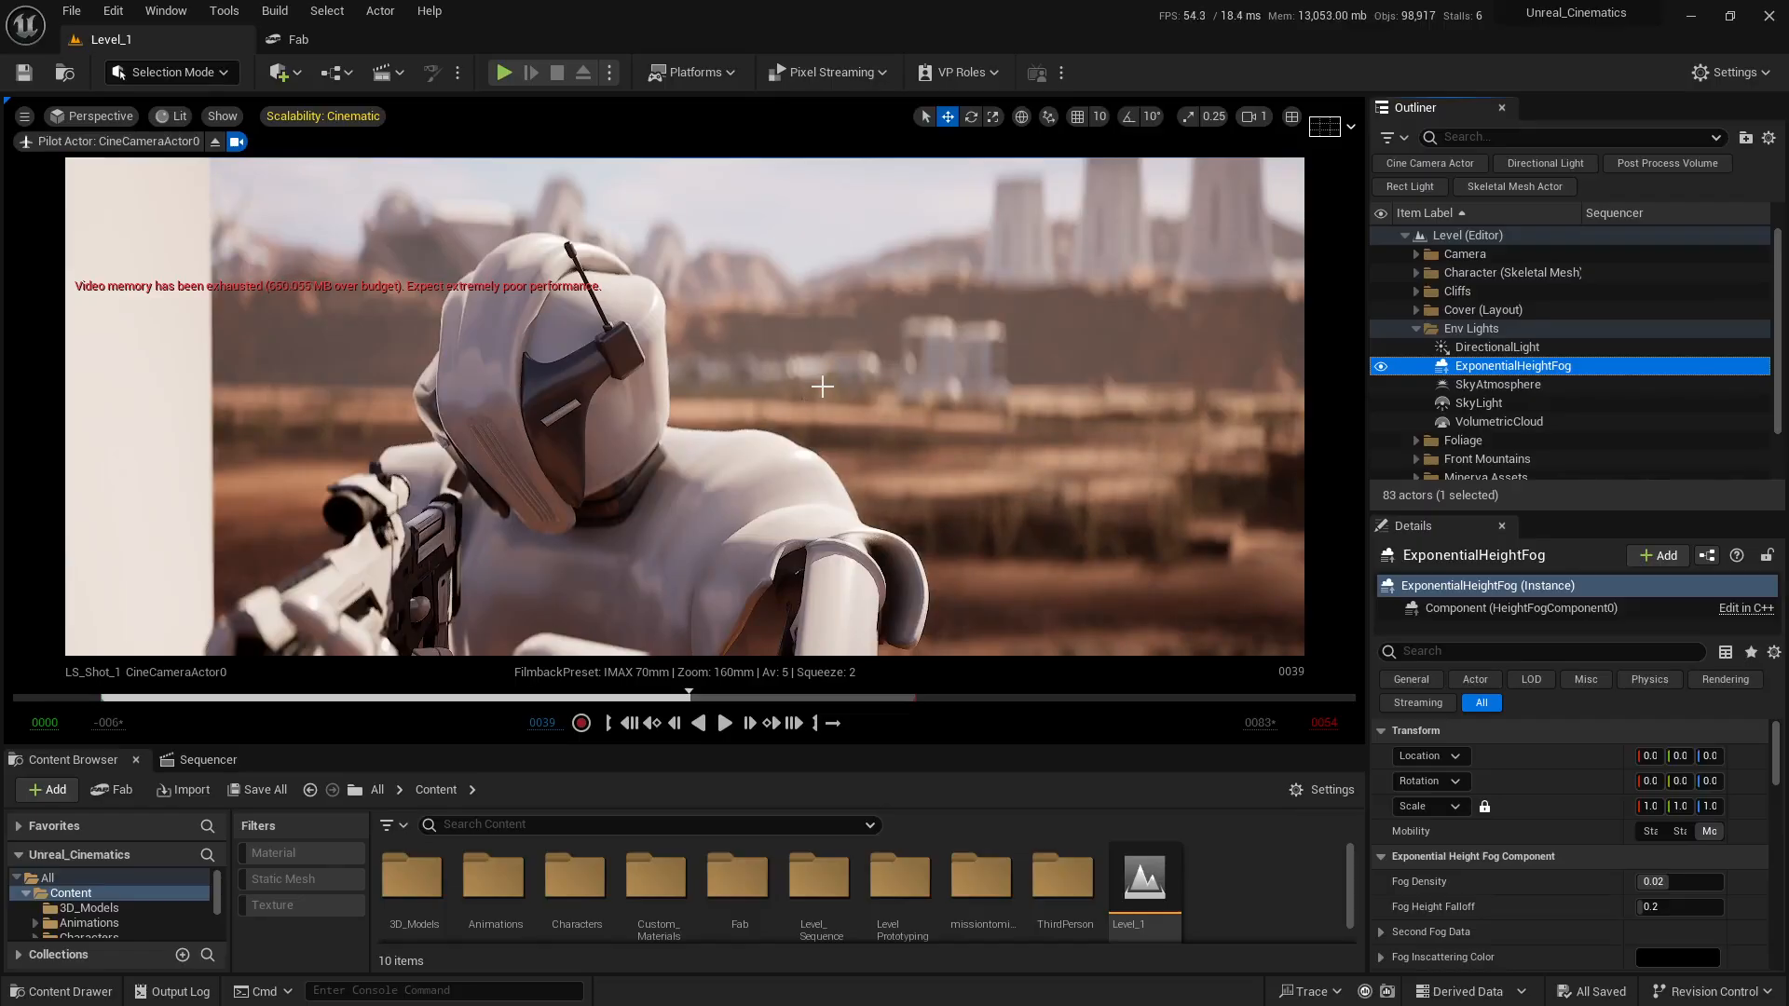
- Return to the split viewport layout and hide the white cover cube near the character
{"action": "left_click", "coordinate": [1291, 117]}
{"action": "key", "text": "s"}
{"action": "mouse_move", "coordinate": [1025, 420]}
{"action": "right_mouse_down"}
{"action": "mouse_move", "coordinate": [1002, 436]}
{"action": "mouse_move", "coordinate": [1030, 453]}
{"action": "mouse_move", "coordinate": [1043, 446]}
{"action": "mouse_move", "coordinate": [1021, 429]}
{"action": "mouse_move", "coordinate": [1047, 431]}
{"action": "mouse_move", "coordinate": [1053, 451]}
{"action": "mouse_move", "coordinate": [1042, 470]}
{"action": "mouse_move", "coordinate": [1029, 452]}
{"action": "right_mouse_up"}
{"action": "key", "text": "w"}
{"action": "key", "text": "w"}
{"action": "key", "text": "q"}
{"action": "key", "text": "e"}
{"action": "key", "text": "w"}
{"action": "left_click", "coordinate": [945, 429]}
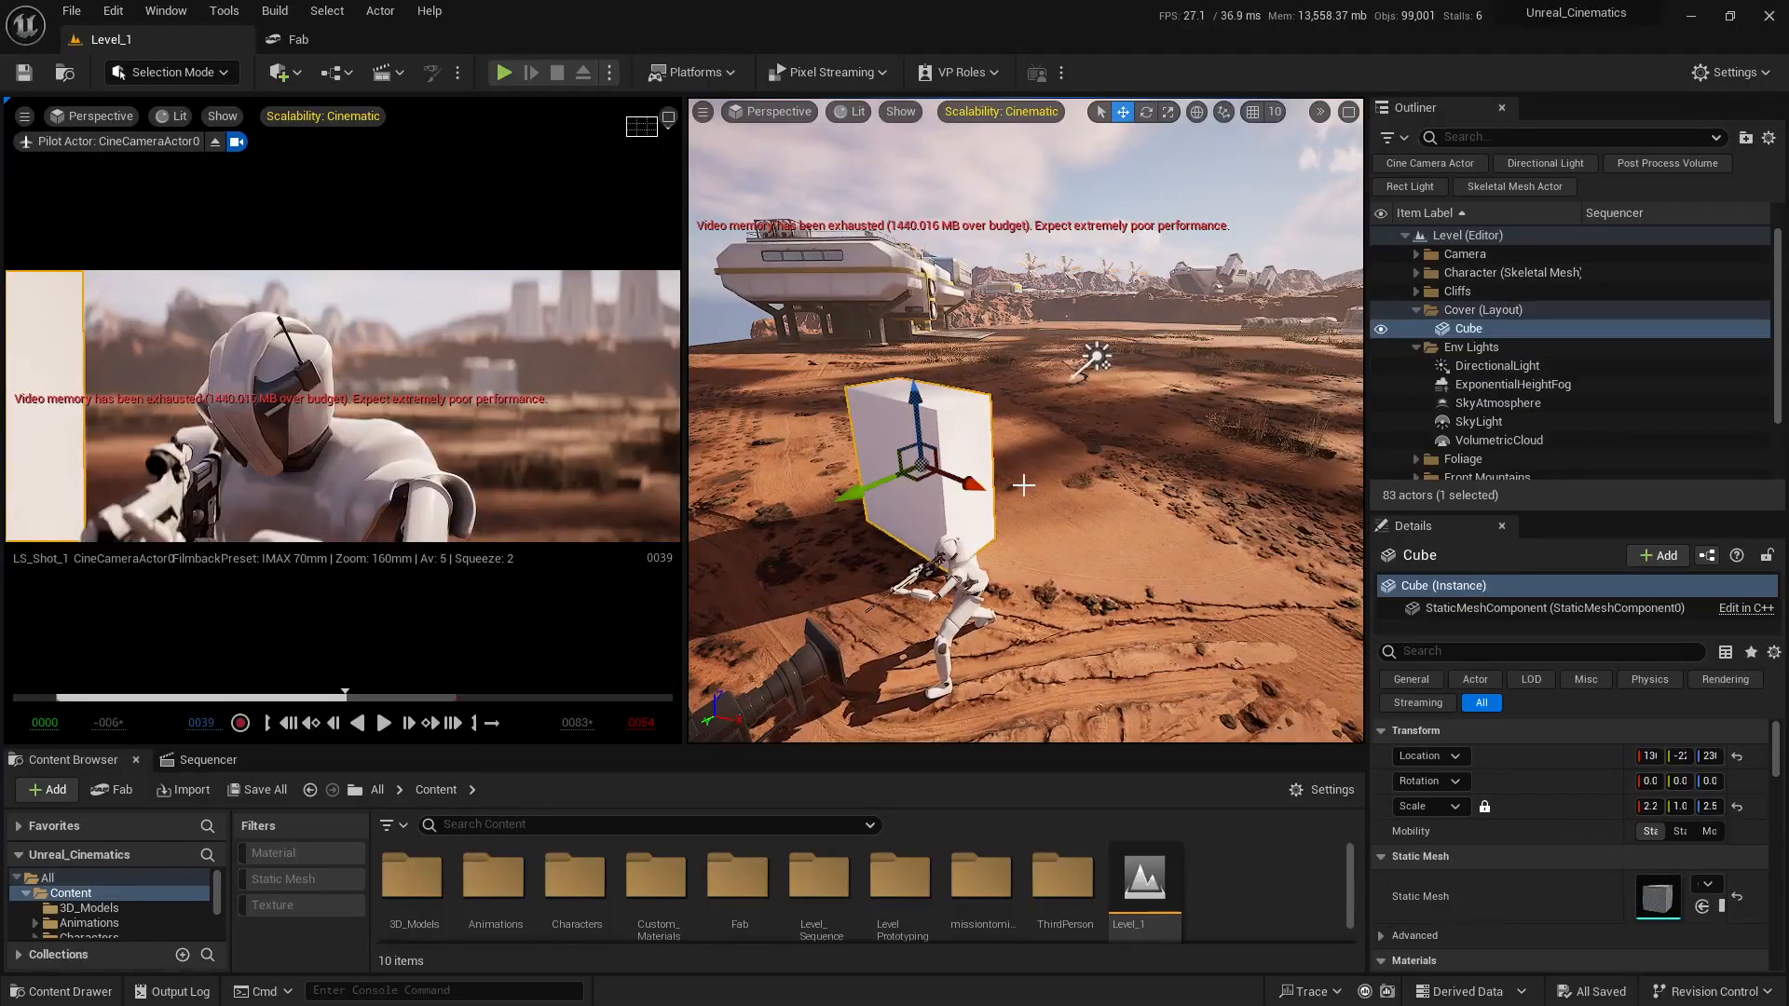
{"action": "key", "text": "h"}
- Hide the Emerging character and its SciFi Rifle
{"action": "left_click", "coordinate": [916, 589]}
{"action": "key", "text": "h"}
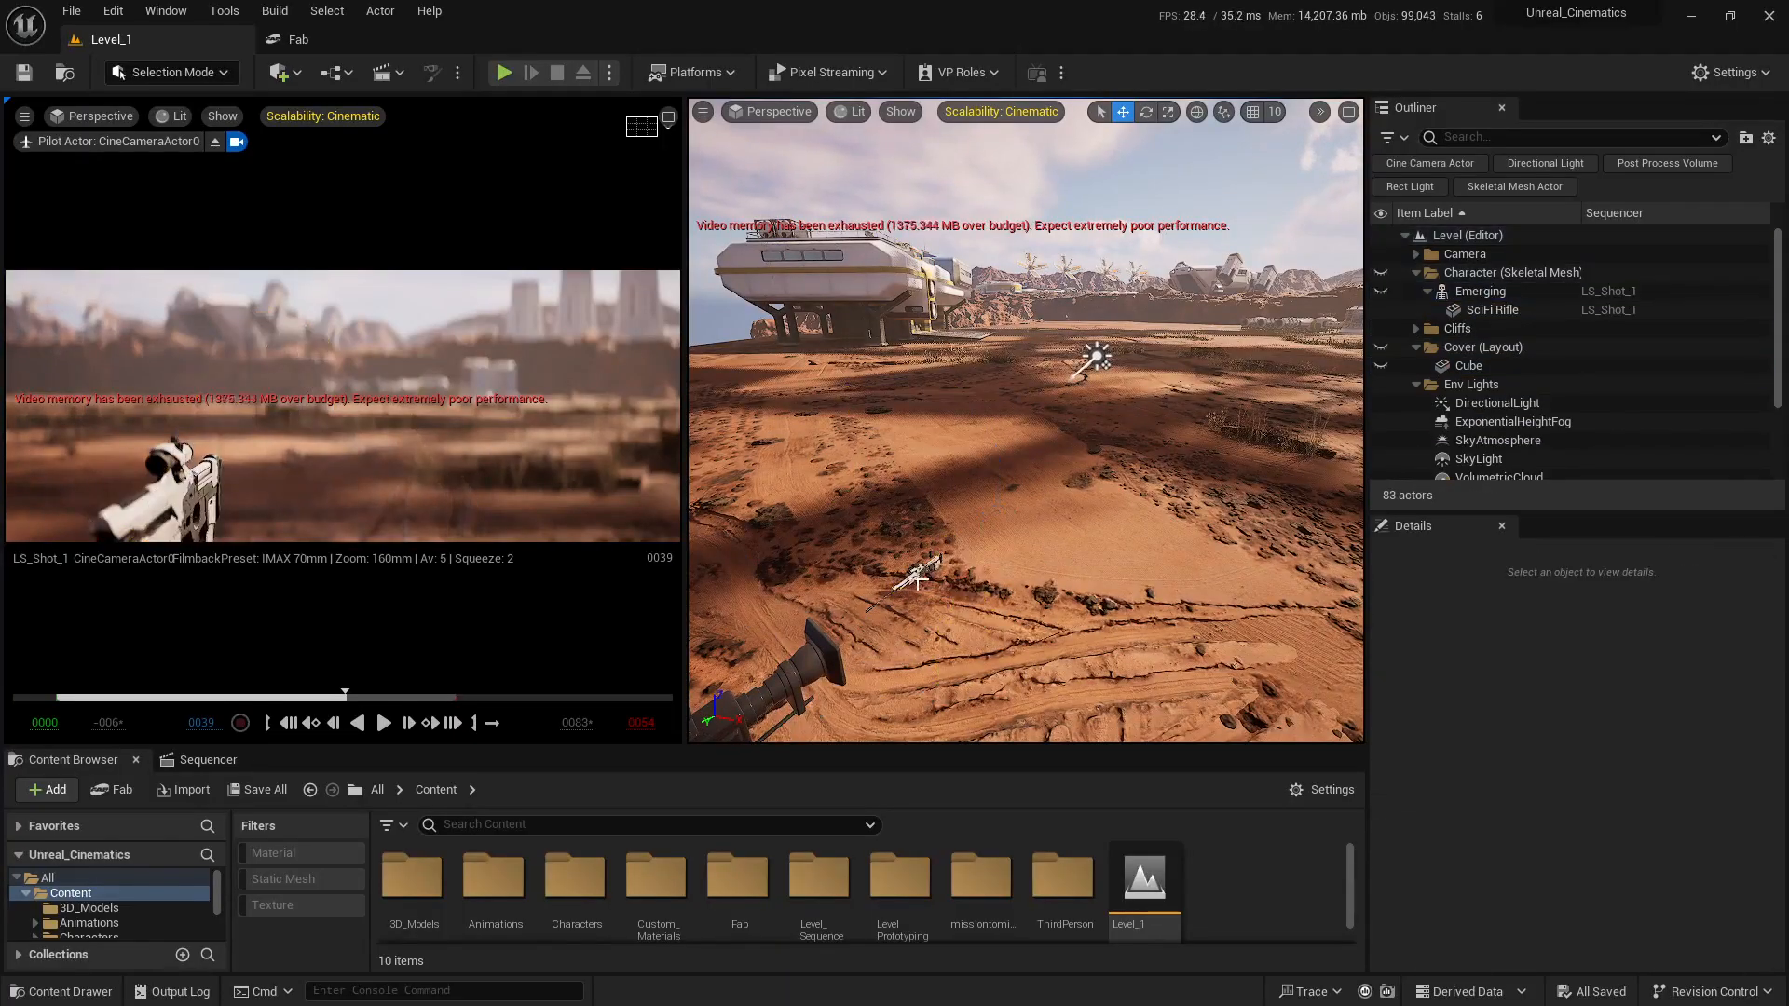
{"action": "left_click", "coordinate": [918, 573]}
{"action": "key", "text": "h"}
- Add a plane shape to the level, move it in front of the cinematic camera and raise it into the shot
{"action": "right_click_drag", "start_coordinate": [918, 573], "coordinate": [729, 742]}
{"action": "left_click_drag", "start_coordinate": [731, 743], "coordinate": [737, 708]}
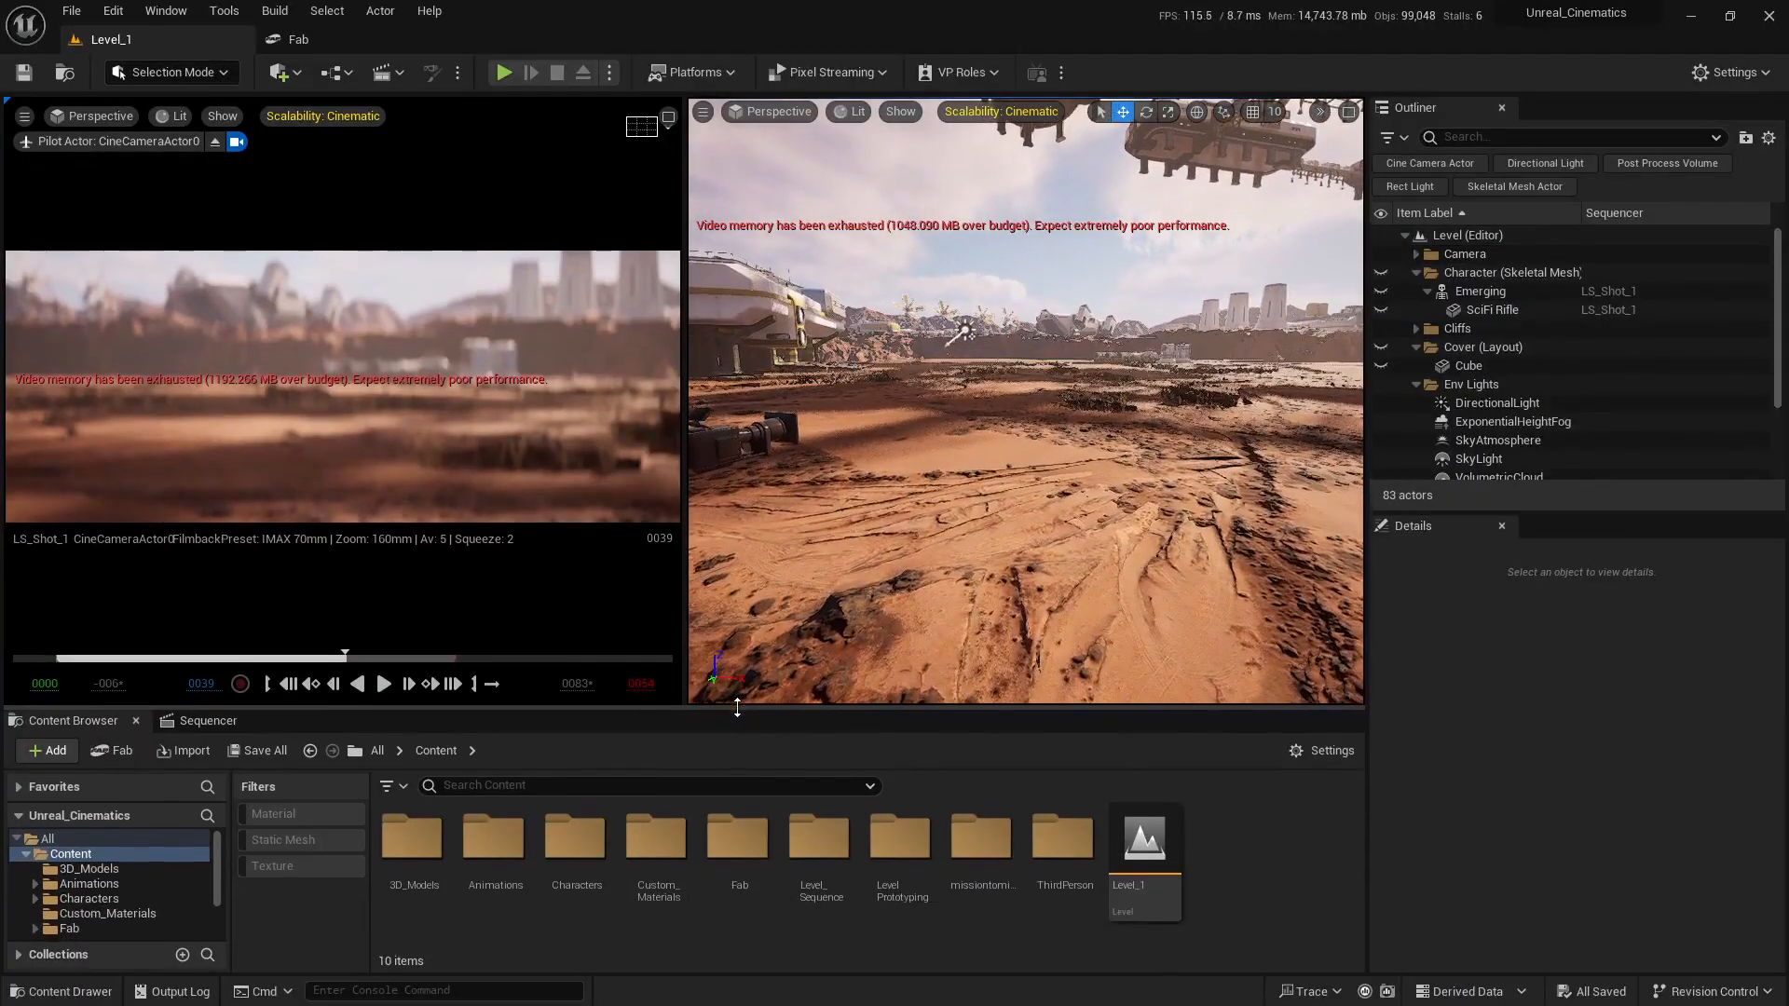
{"action": "left_click", "coordinate": [298, 74]}
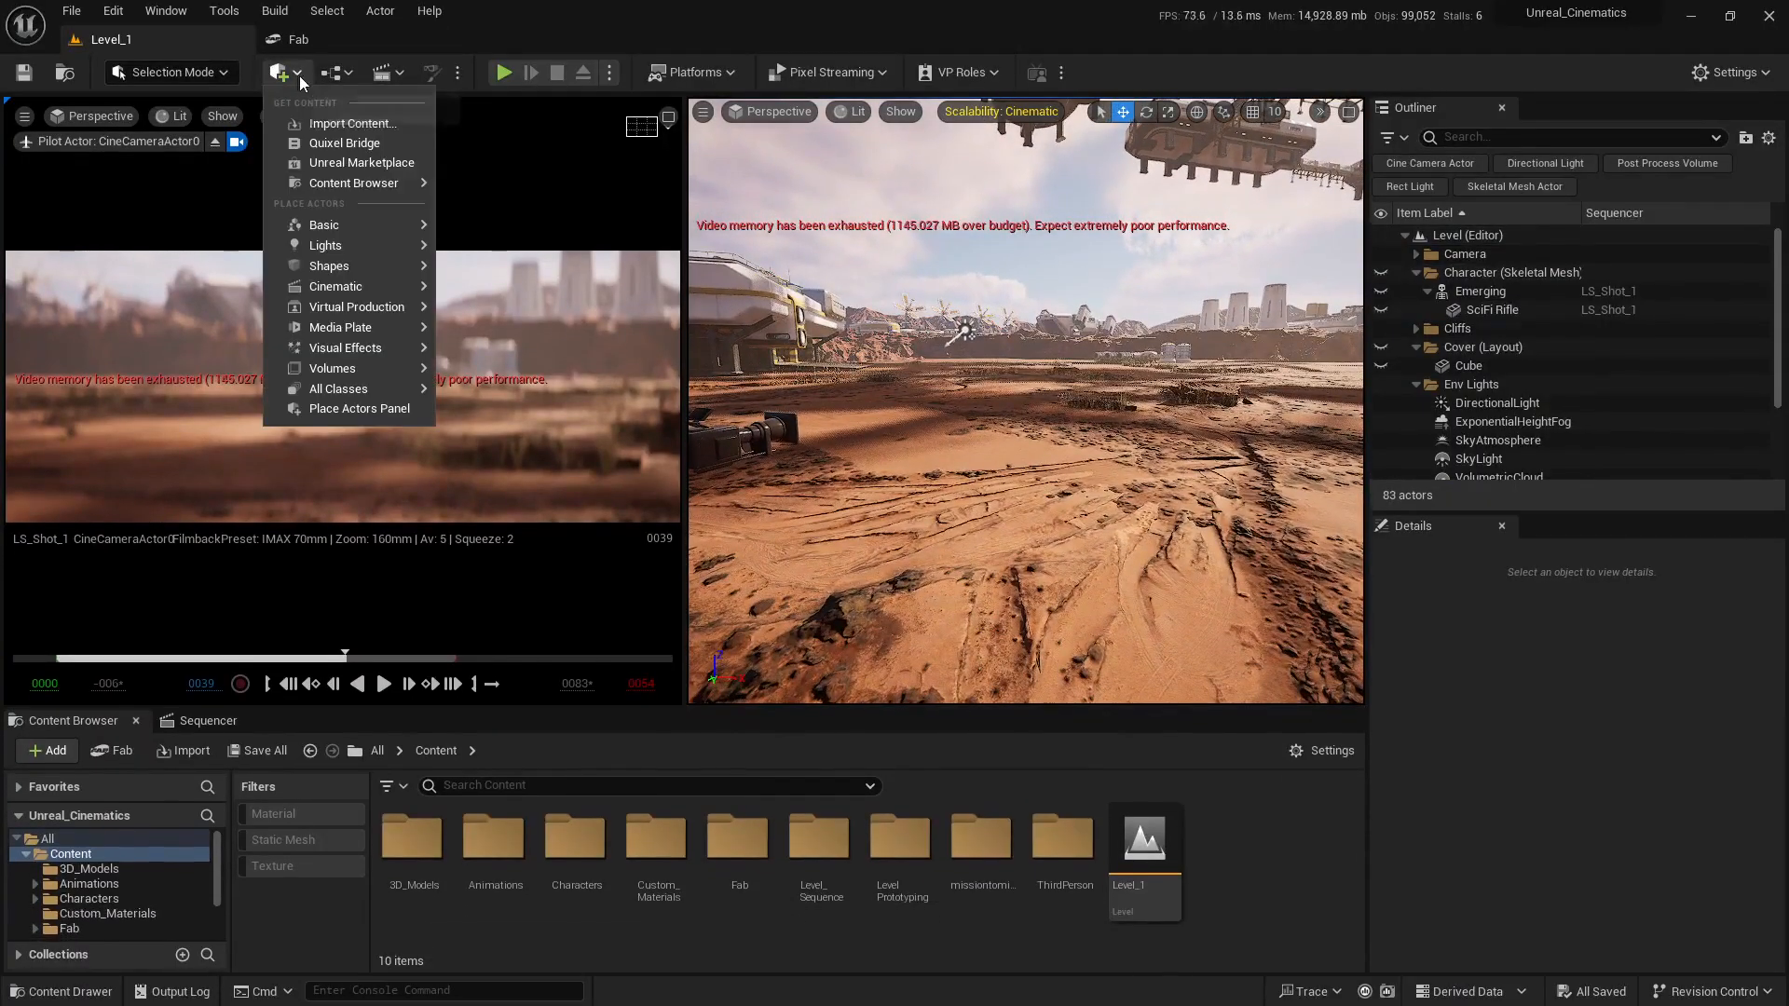
{"action": "mouse_move", "coordinate": [327, 268]}
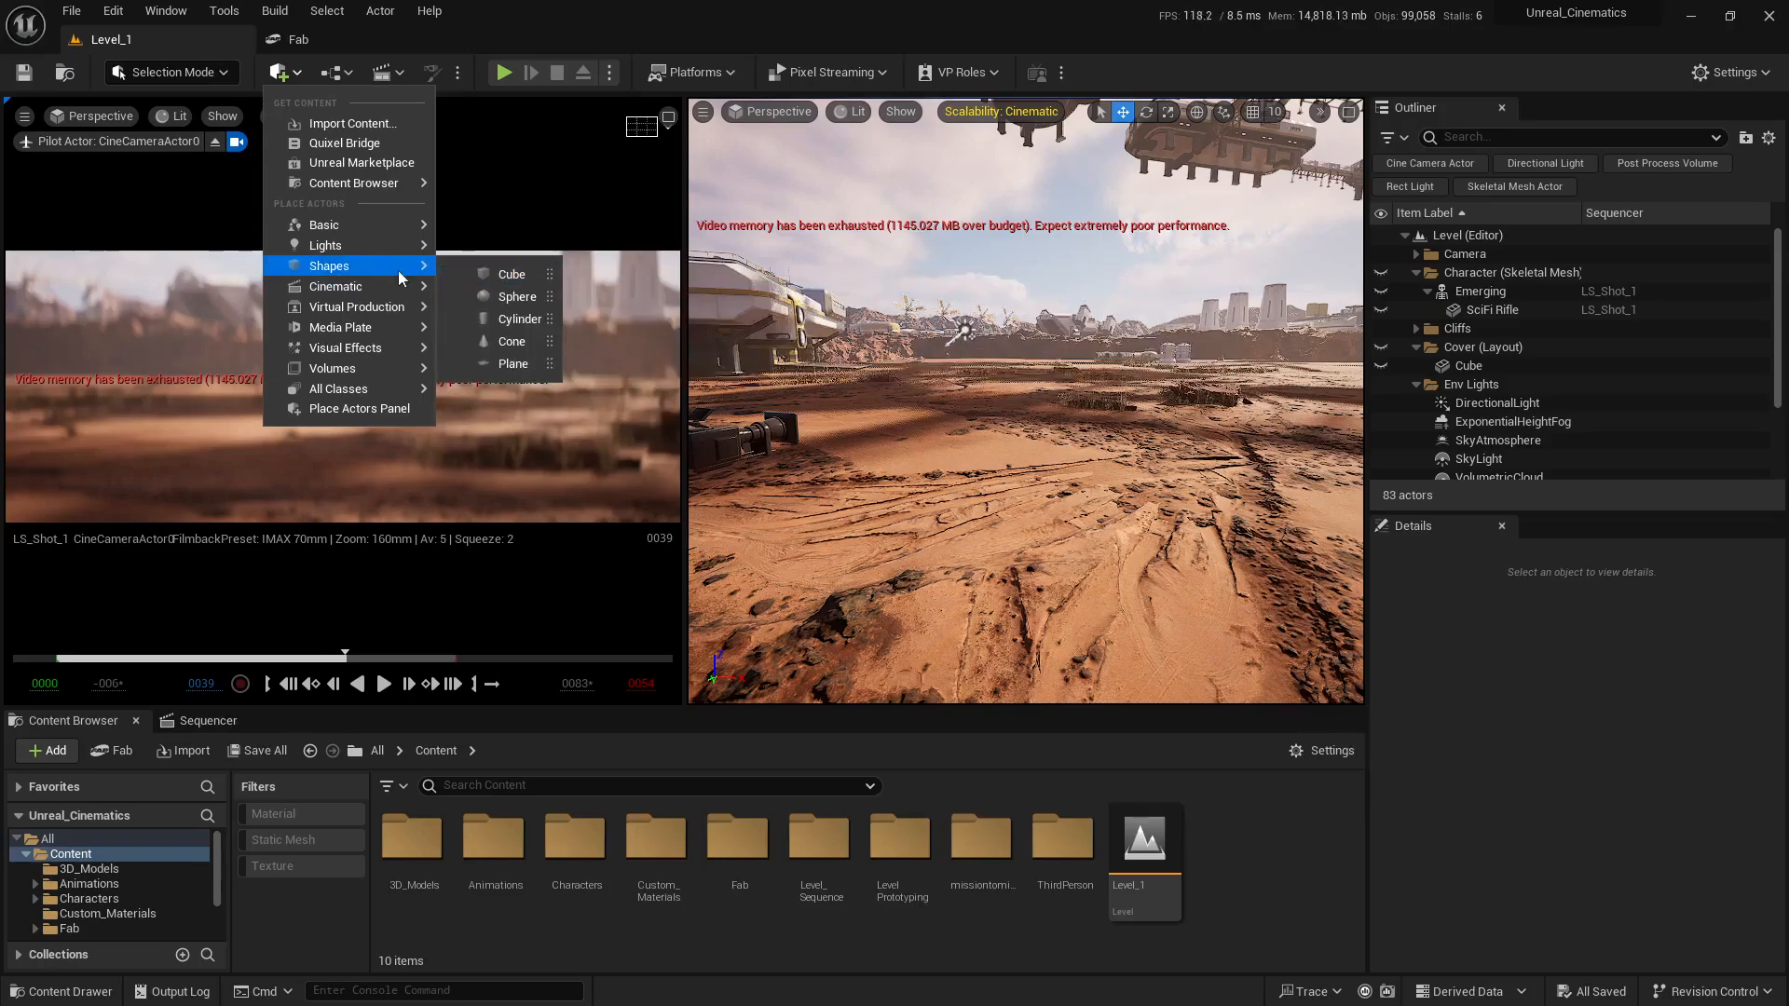
{"action": "left_click_drag", "start_coordinate": [499, 363], "coordinate": [918, 607]}
{"action": "right_click_drag", "start_coordinate": [918, 607], "coordinate": [932, 643]}
{"action": "key", "text": "w"}
{"action": "left_click_drag", "start_coordinate": [1045, 582], "coordinate": [1079, 525]}
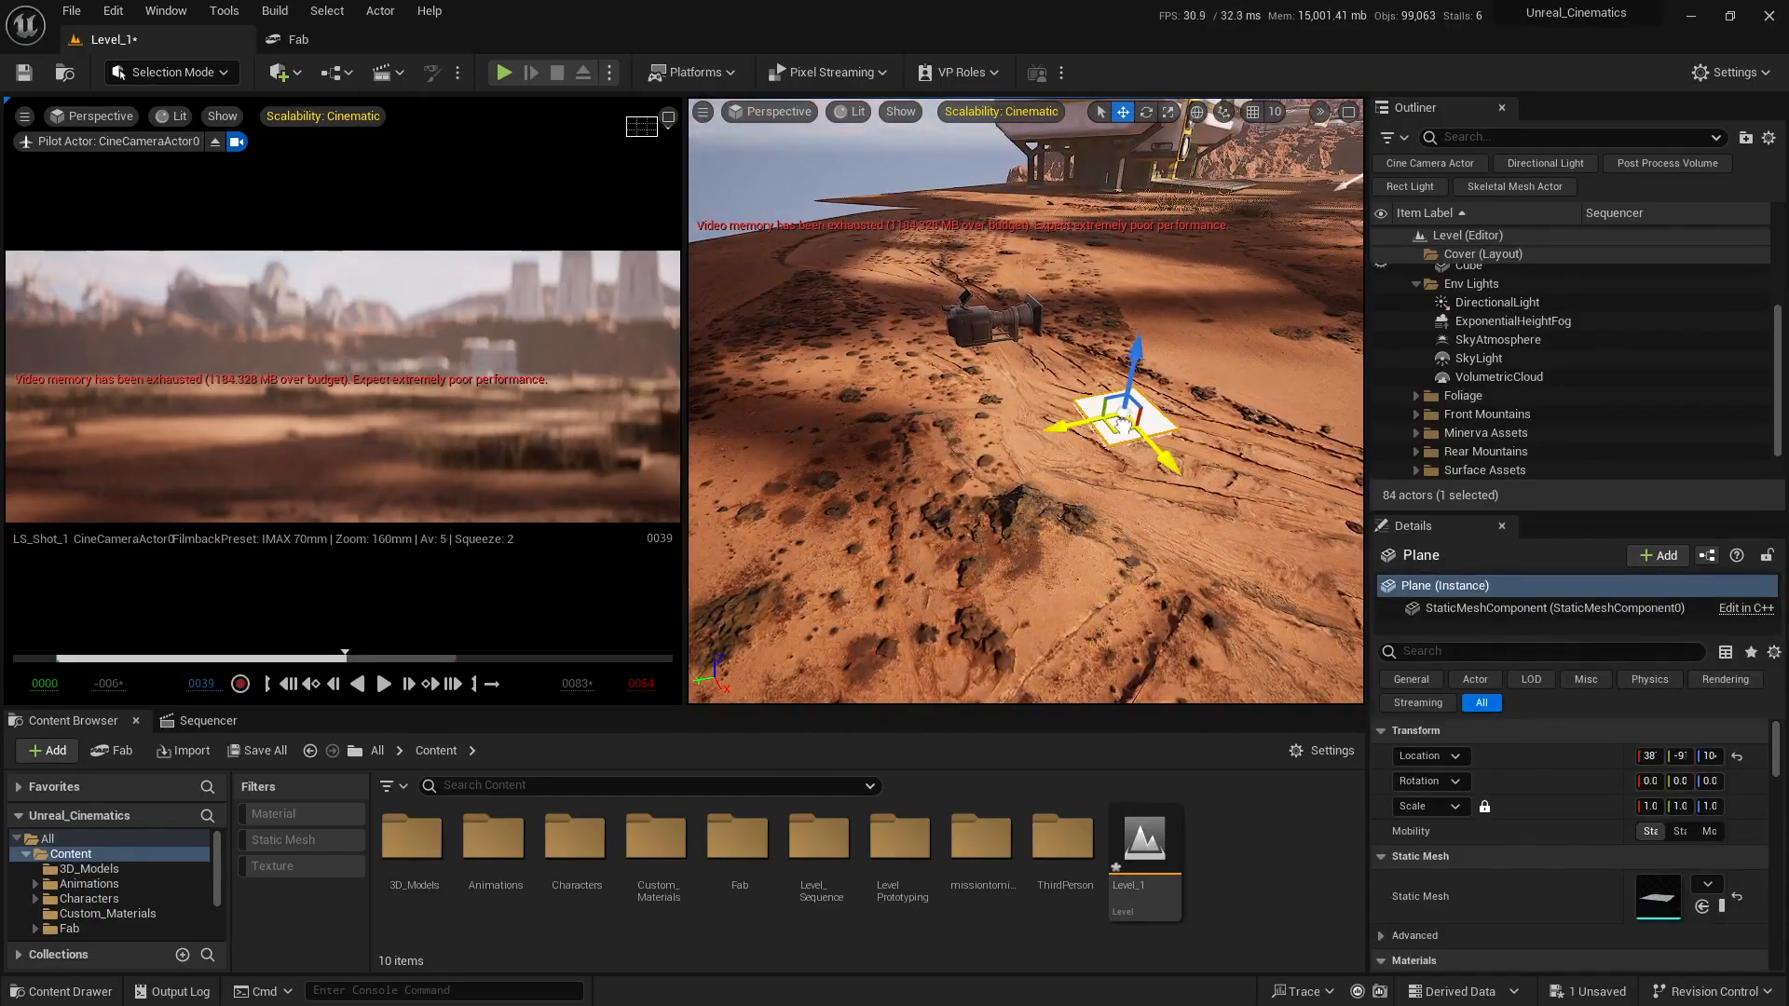
{"action": "left_click_drag", "start_coordinate": [1151, 298], "coordinate": [1162, 218]}
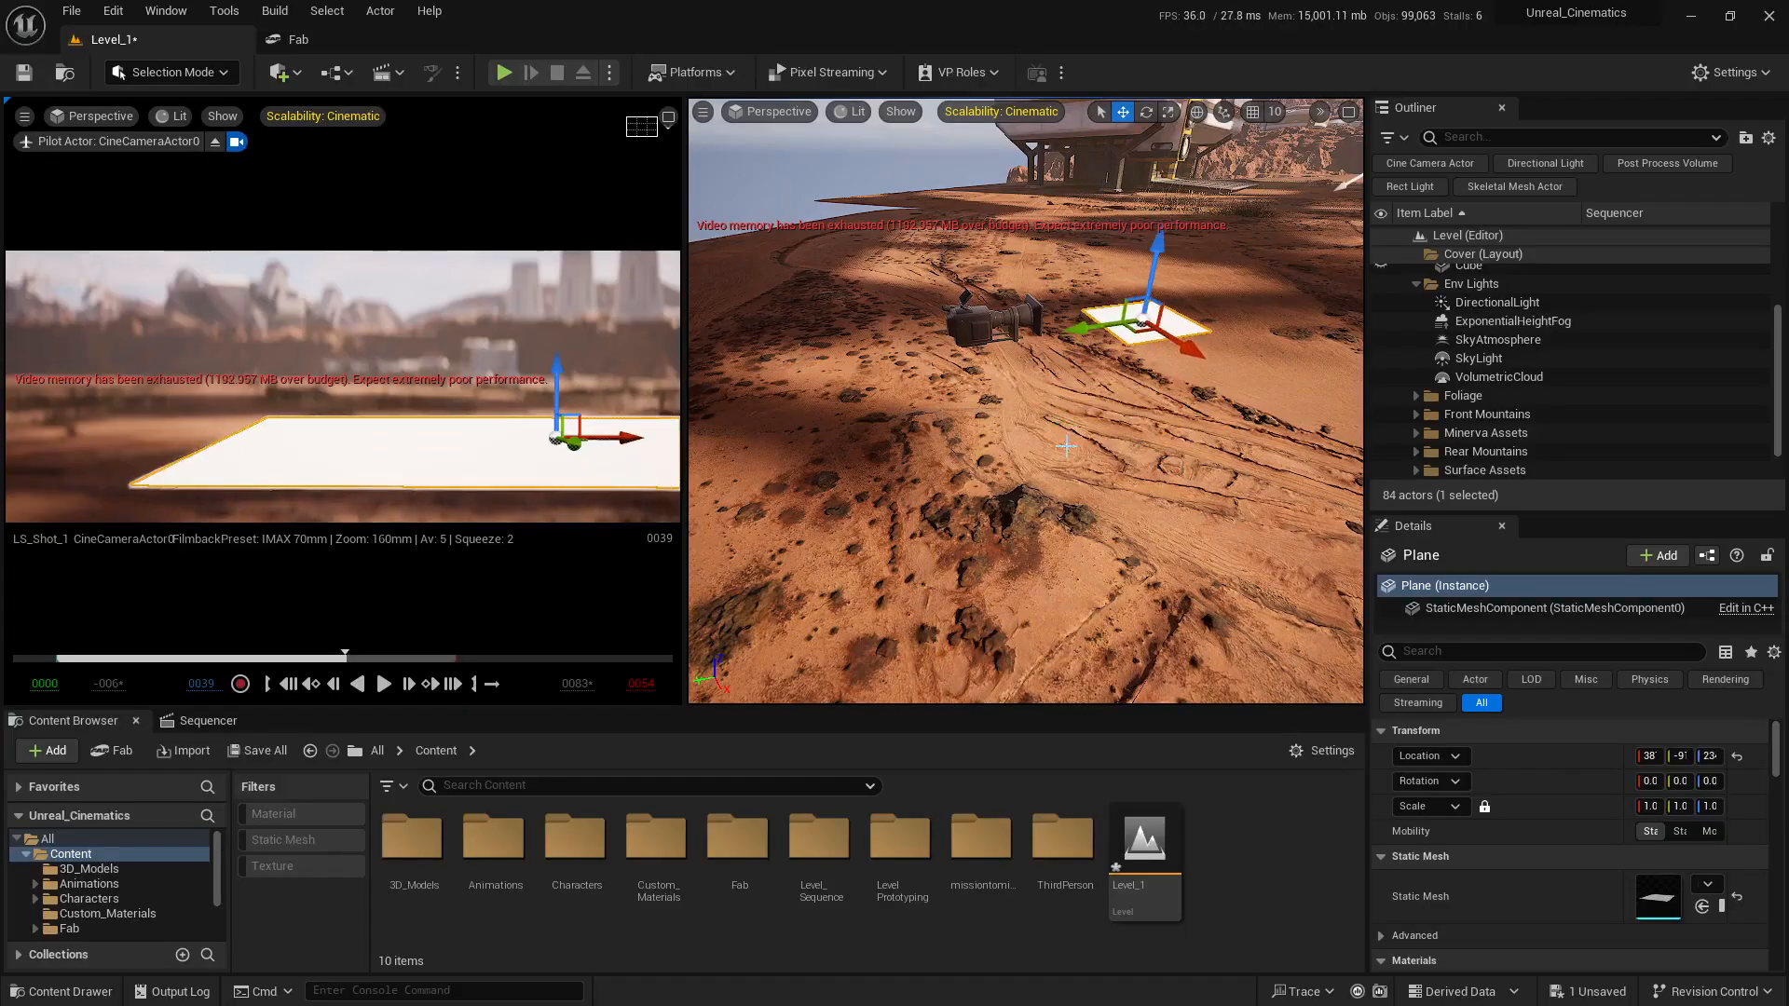
- Nudge the plane sideways and rotate it about 91° around the X axis to stand upright facing the camera
{"action": "key", "text": "a"}
{"action": "right_click_drag", "start_coordinate": [1067, 446], "coordinate": [1234, 452]}
{"action": "key", "text": "w"}
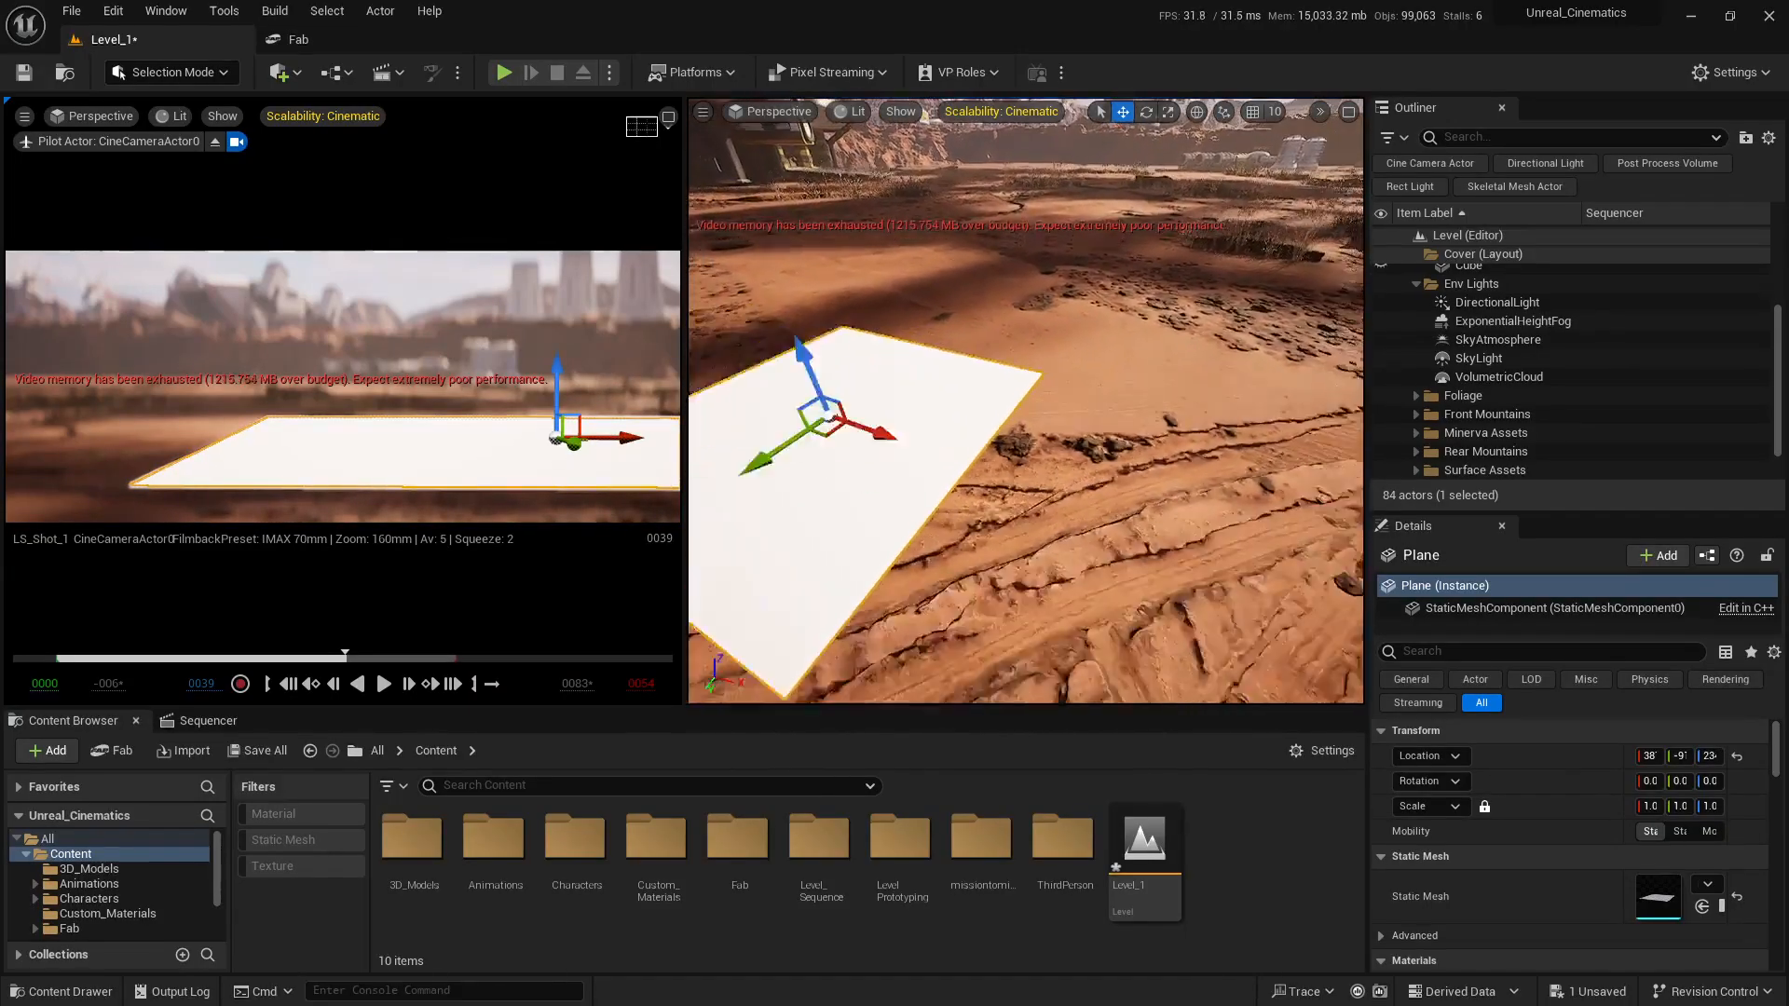
{"action": "key", "text": "s"}
{"action": "key", "text": "a"}
{"action": "right_click_drag", "start_coordinate": [1090, 410], "coordinate": [1140, 421]}
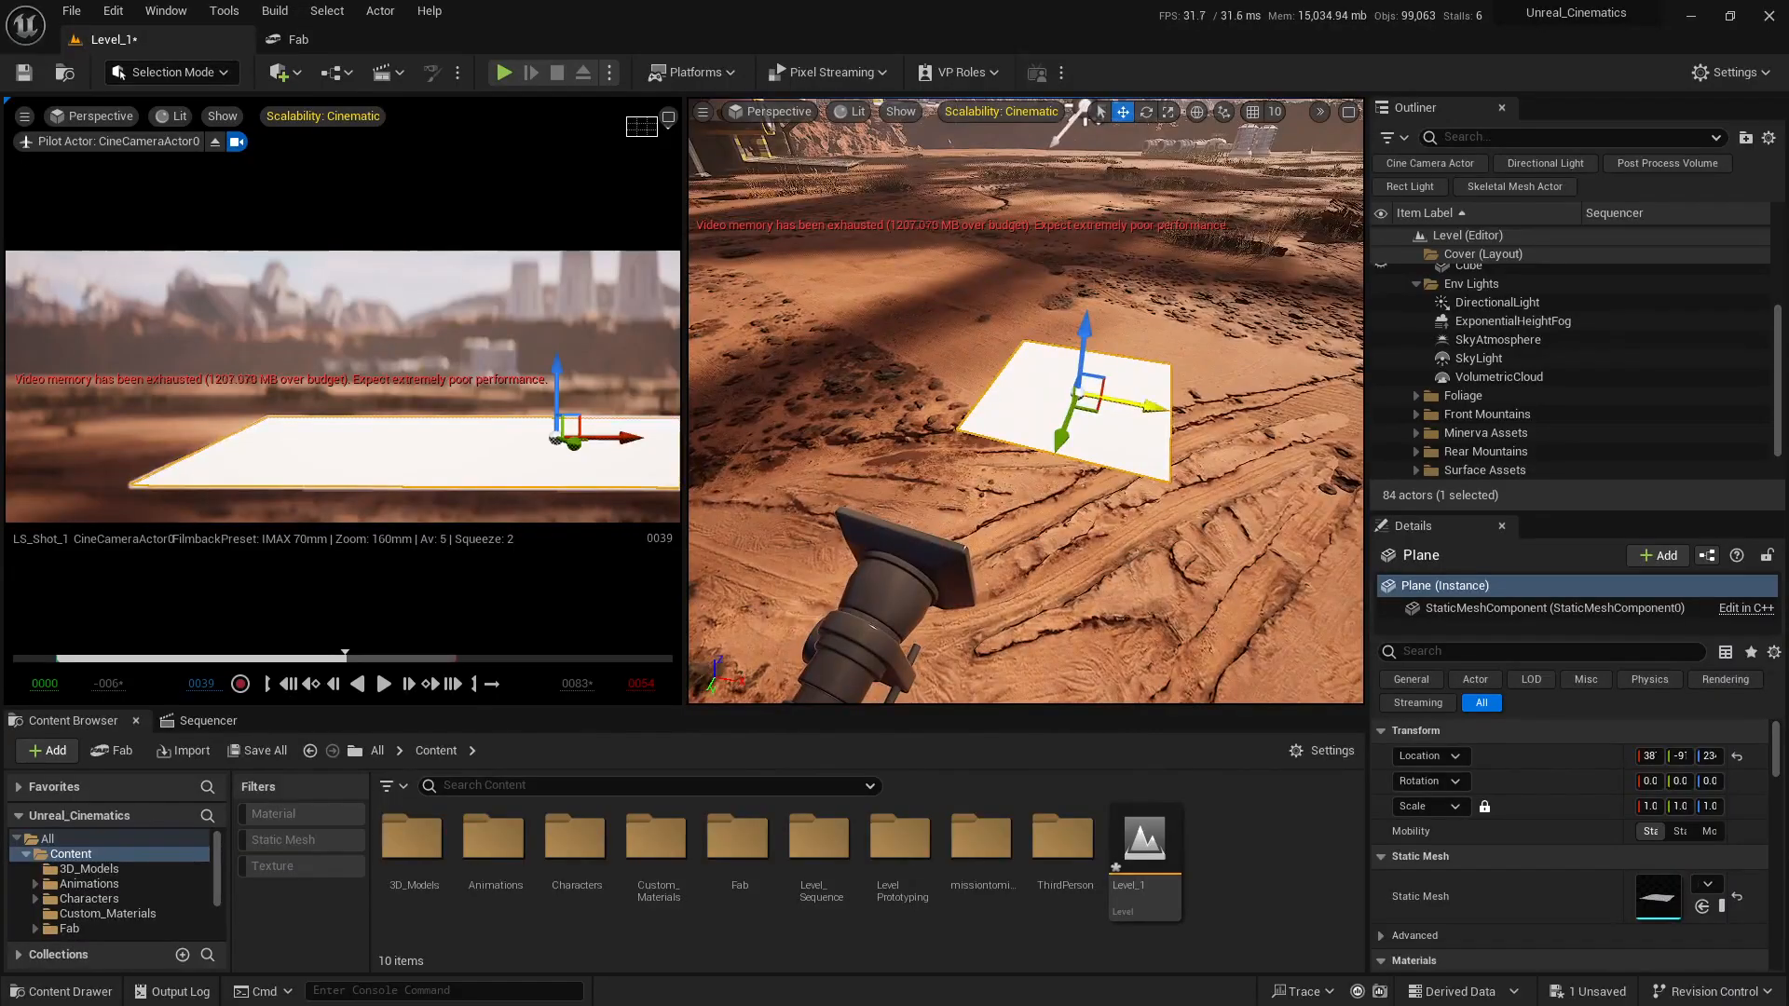
{"action": "left_click_drag", "start_coordinate": [1153, 407], "coordinate": [1121, 401]}
{"action": "key", "text": "e"}
{"action": "left_click_drag", "start_coordinate": [1036, 350], "coordinate": [992, 421]}
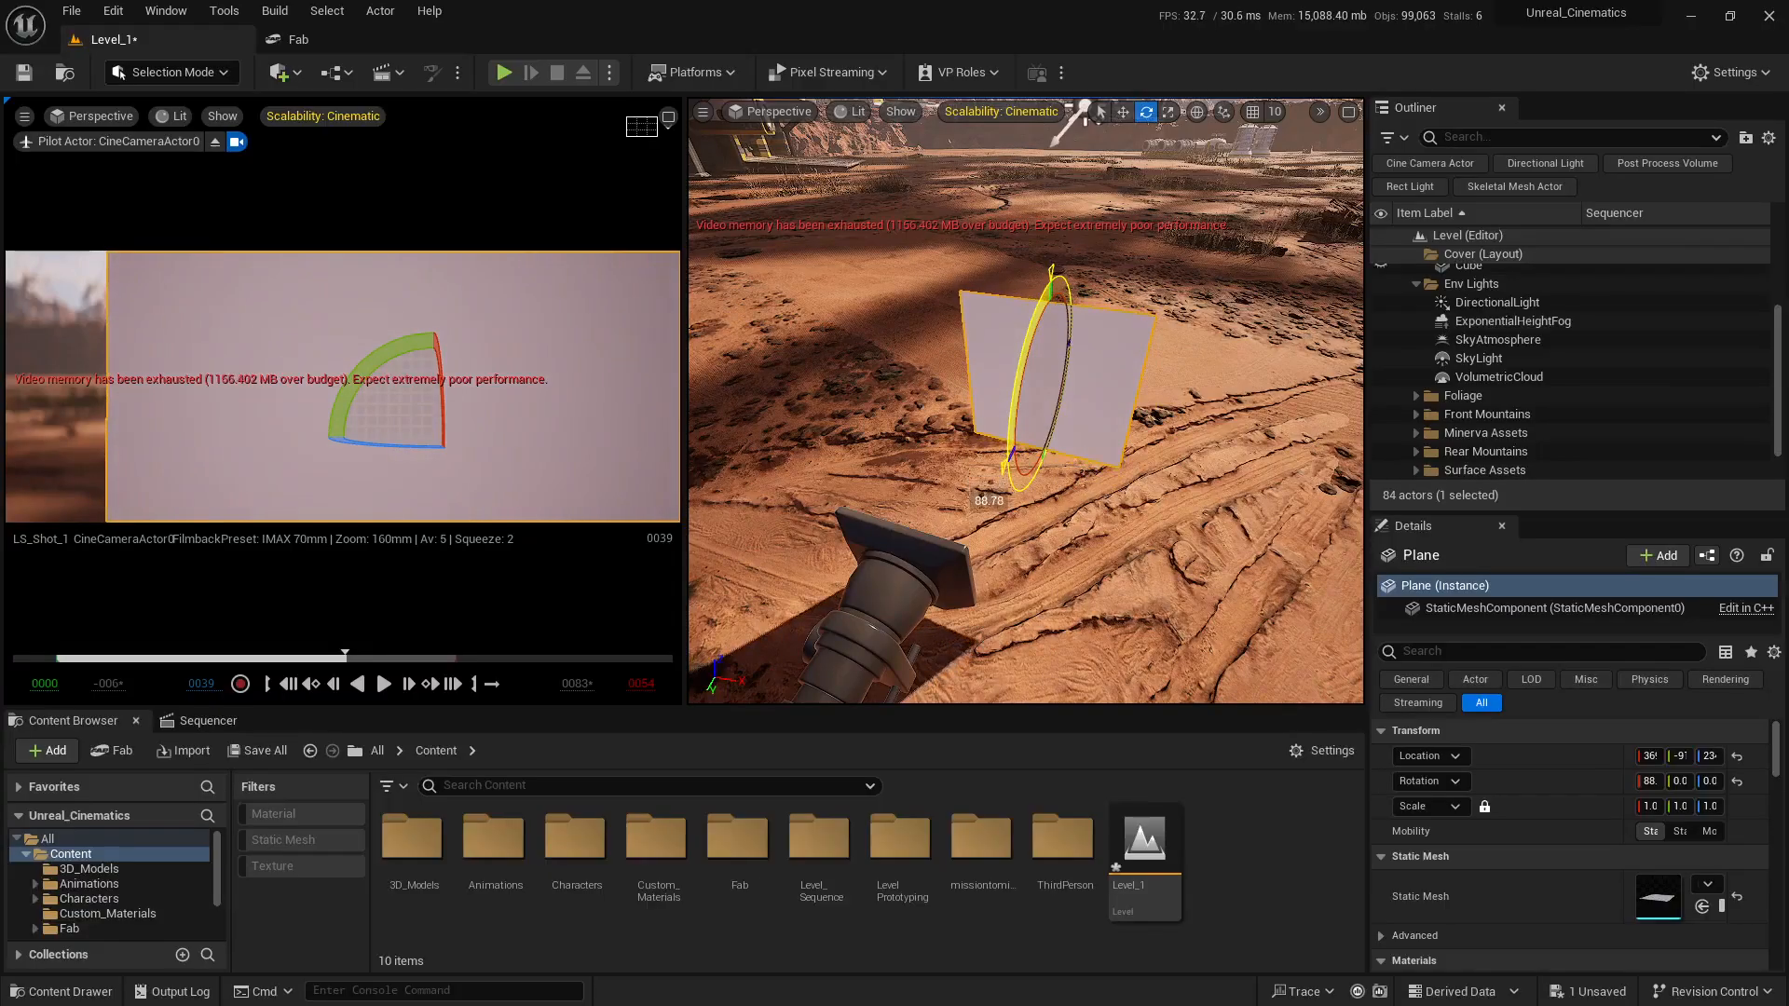
{"action": "key", "text": "w"}
- Scale the upright plane down uniformly to about 0.2
{"action": "key", "text": "s"}
{"action": "right_click_drag", "start_coordinate": [1204, 283], "coordinate": [1157, 265]}
{"action": "key", "text": "d"}
{"action": "key", "text": "w"}
{"action": "key", "text": "a"}
{"action": "key", "text": "w"}
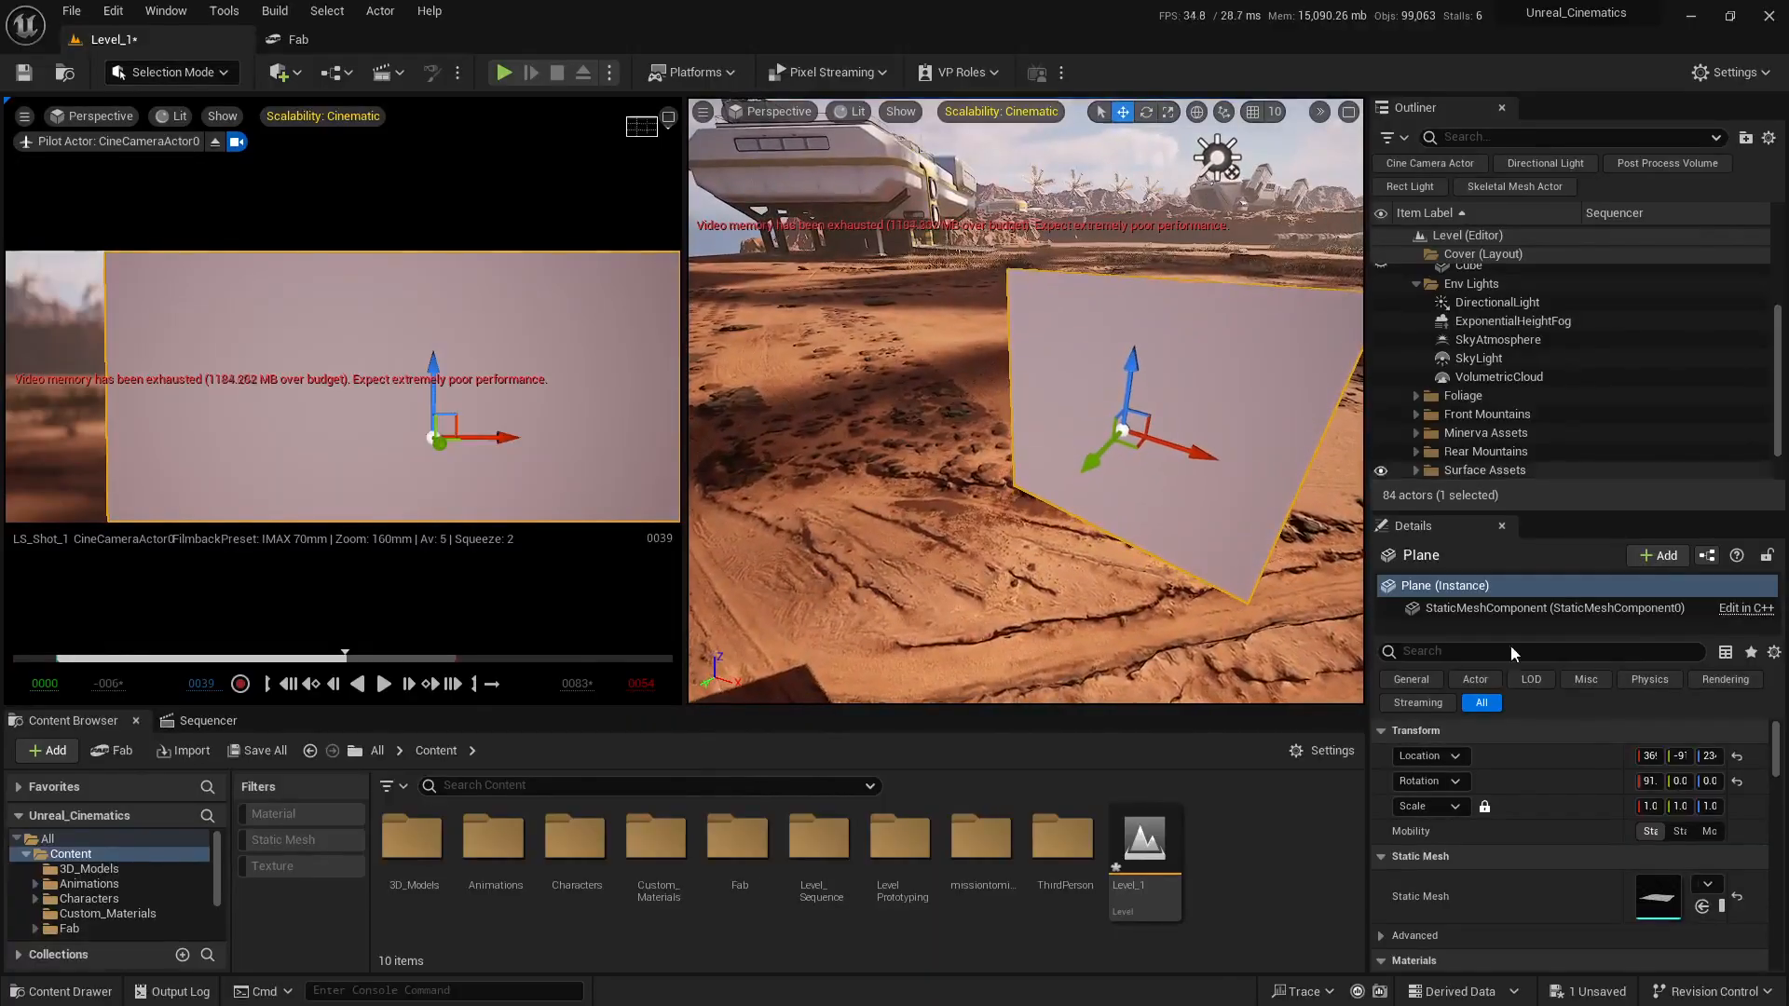
{"action": "left_click_drag", "start_coordinate": [1652, 810], "coordinate": [1586, 810]}
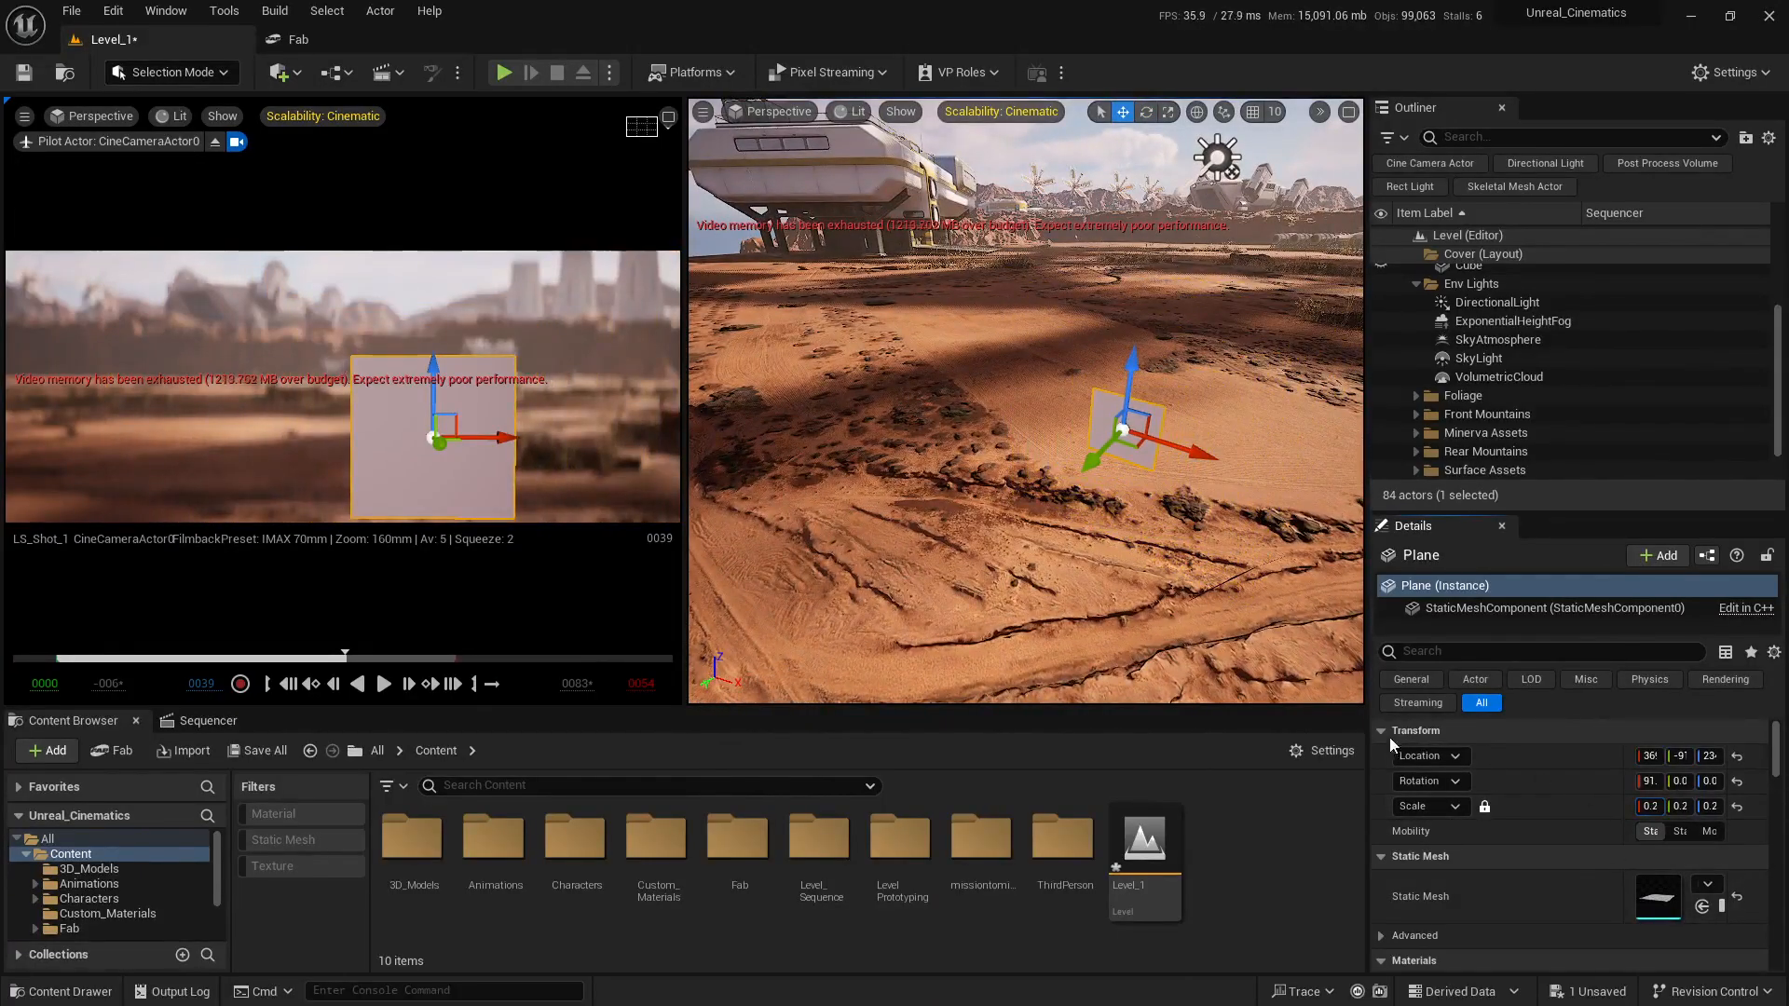
- Move the small plane along positive X and slightly up, to the right side of the camera shot
{"action": "key", "text": "a"}
{"action": "right_click_drag", "start_coordinate": [1148, 436], "coordinate": [1181, 436]}
{"action": "key", "text": "d"}
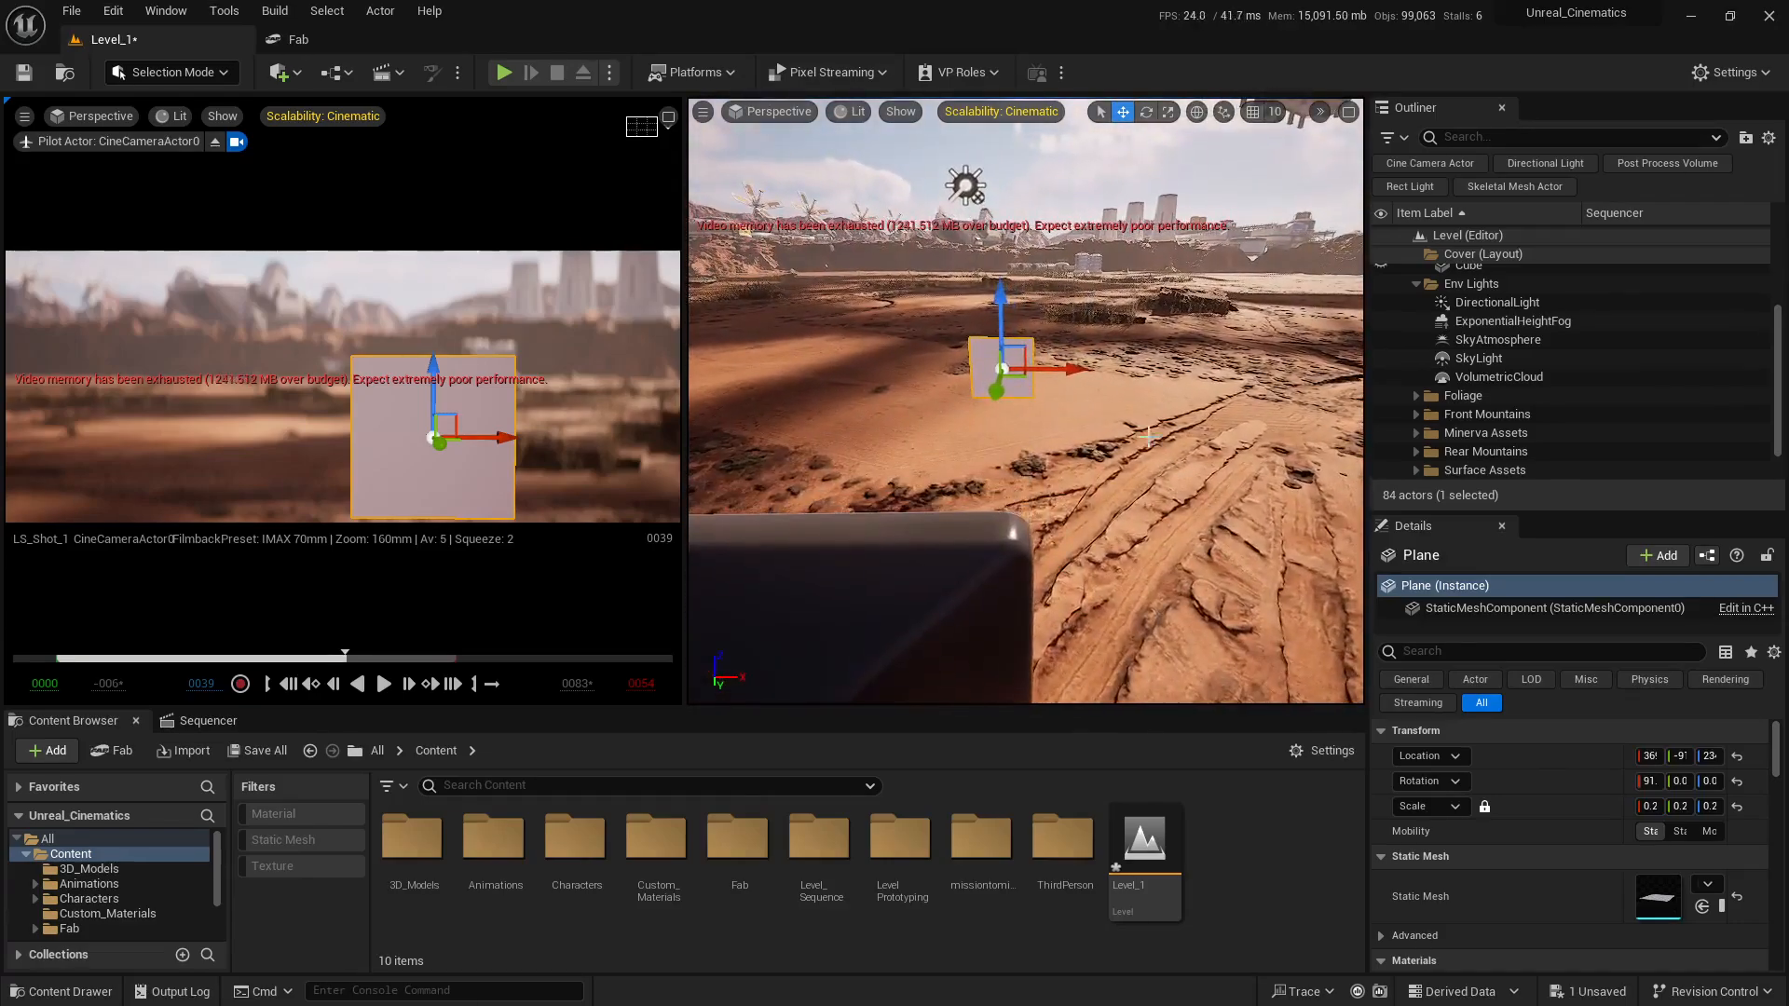
{"action": "left_click_drag", "start_coordinate": [1064, 373], "coordinate": [1038, 277]}
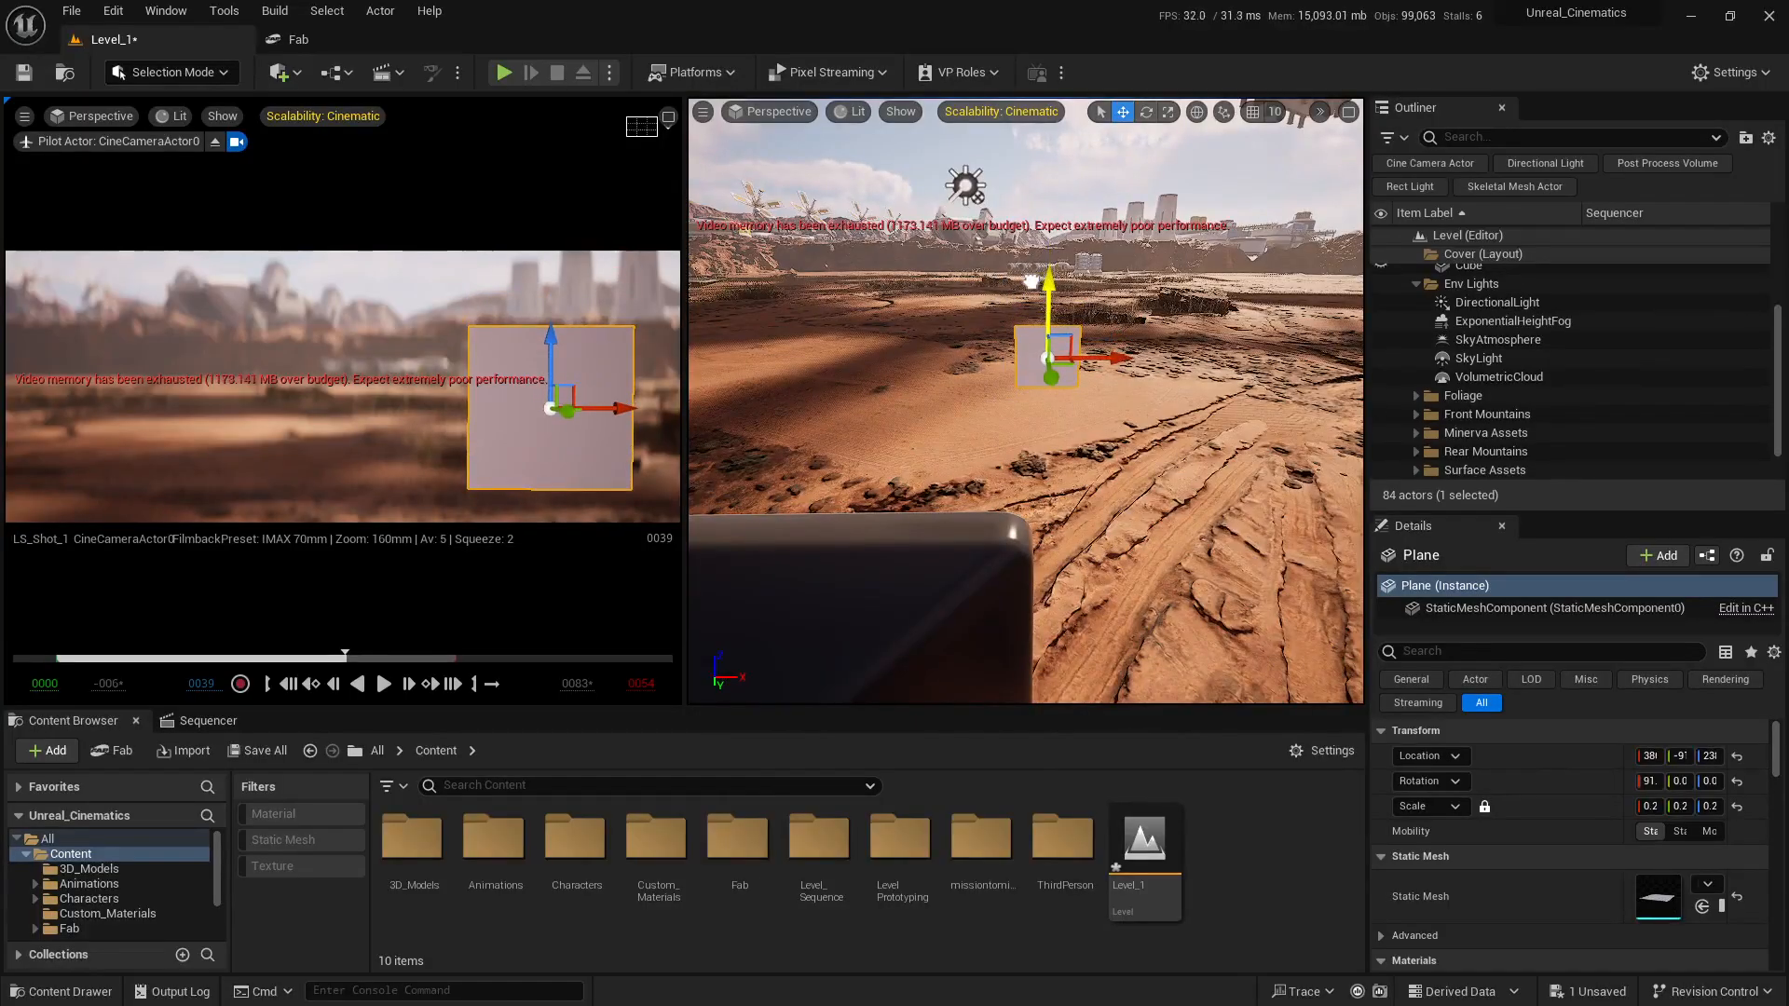
- Duplicate the small plane and place the copy far back across the terrain, left of the original in the shot
{"action": "key", "text": "d"}
{"action": "right_click_drag", "start_coordinate": [1107, 403], "coordinate": [1099, 403]}
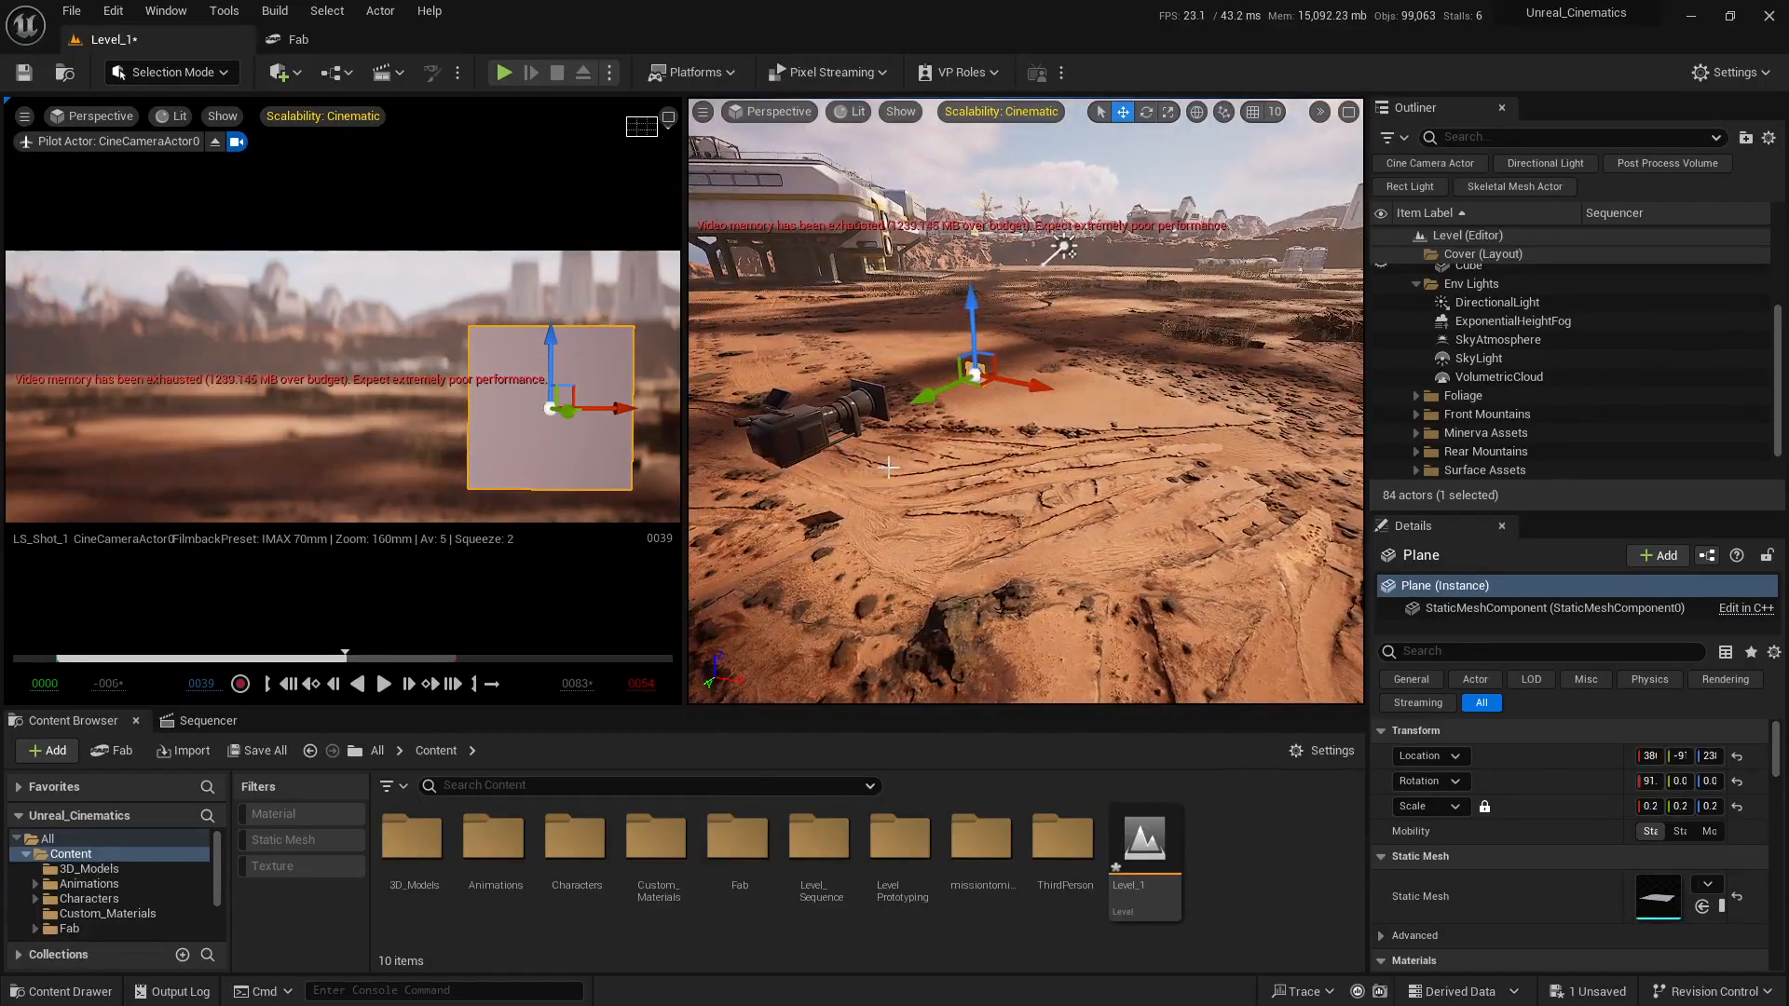
{"action": "mouse_move", "coordinate": [989, 456]}
{"action": "right_mouse_down"}
{"action": "mouse_move", "coordinate": [967, 458]}
{"action": "mouse_move", "coordinate": [989, 456]}
{"action": "right_mouse_up"}
{"action": "key", "text": "w"}
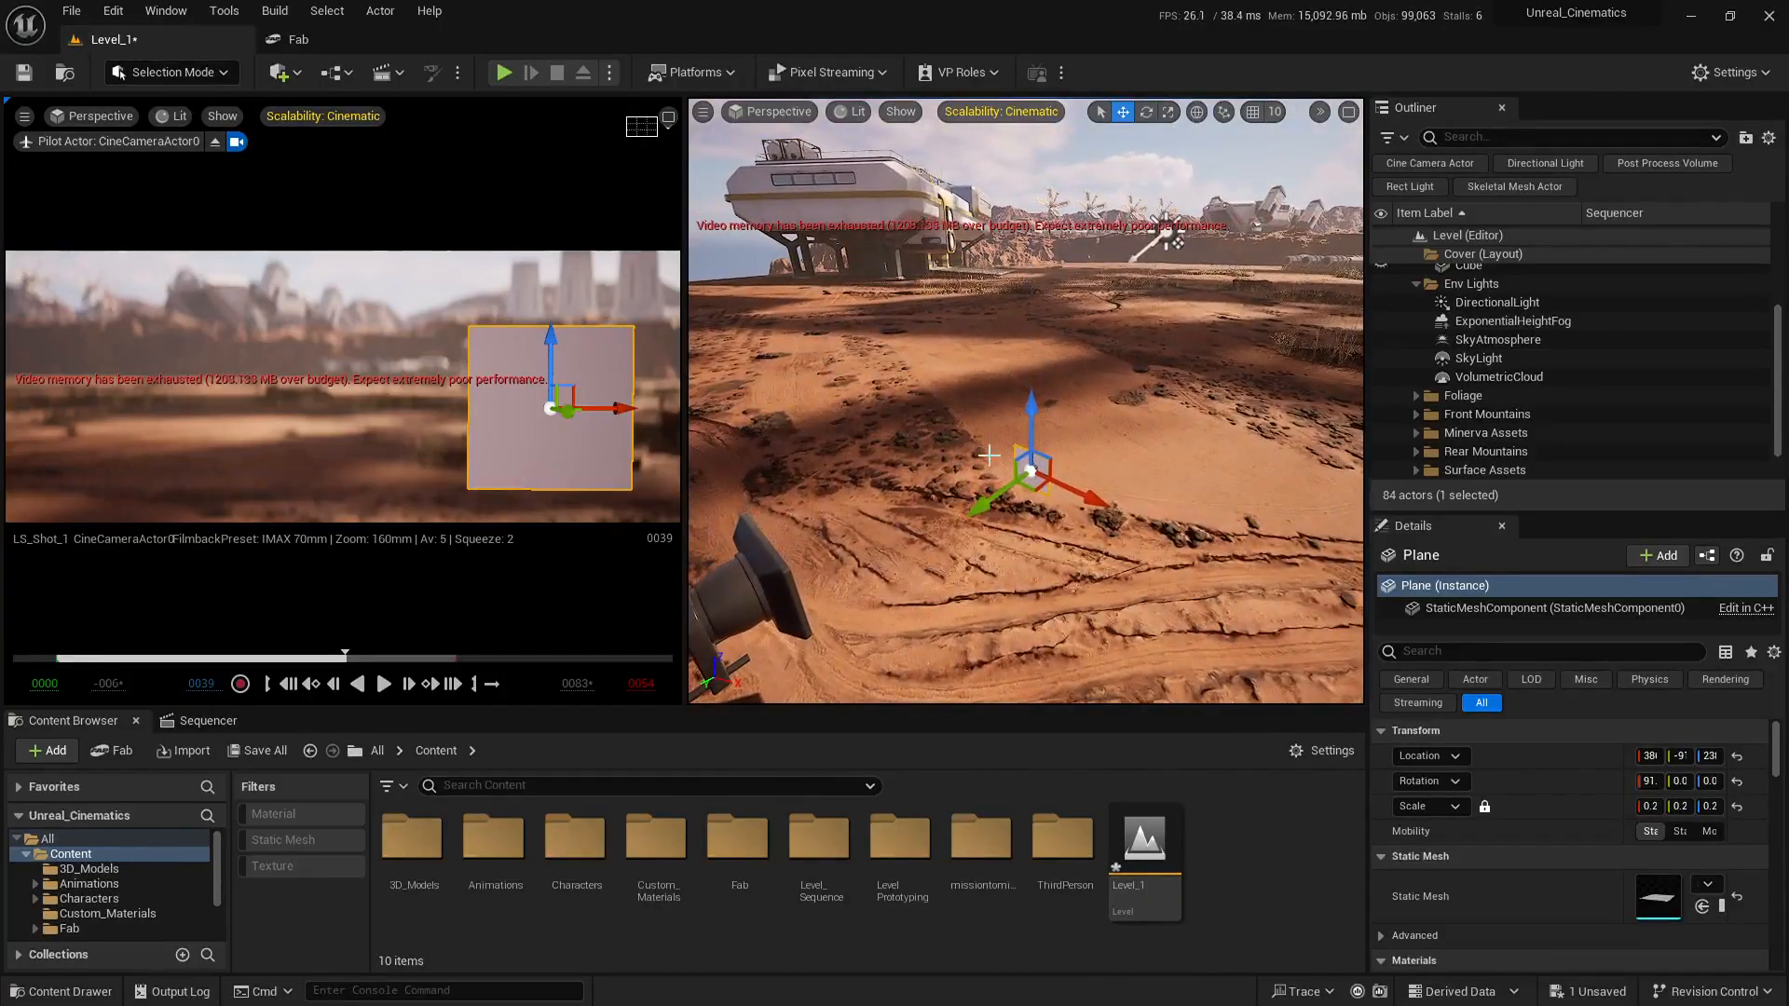
{"action": "key", "text": "a"}
{"action": "right_click_drag", "start_coordinate": [1016, 307], "coordinate": [1170, 347]}
{"action": "key", "text": "s"}
{"action": "key", "text": "w"}
{"action": "right_click_drag", "start_coordinate": [1258, 551], "coordinate": [1258, 555]}
{"action": "key", "text": "d"}
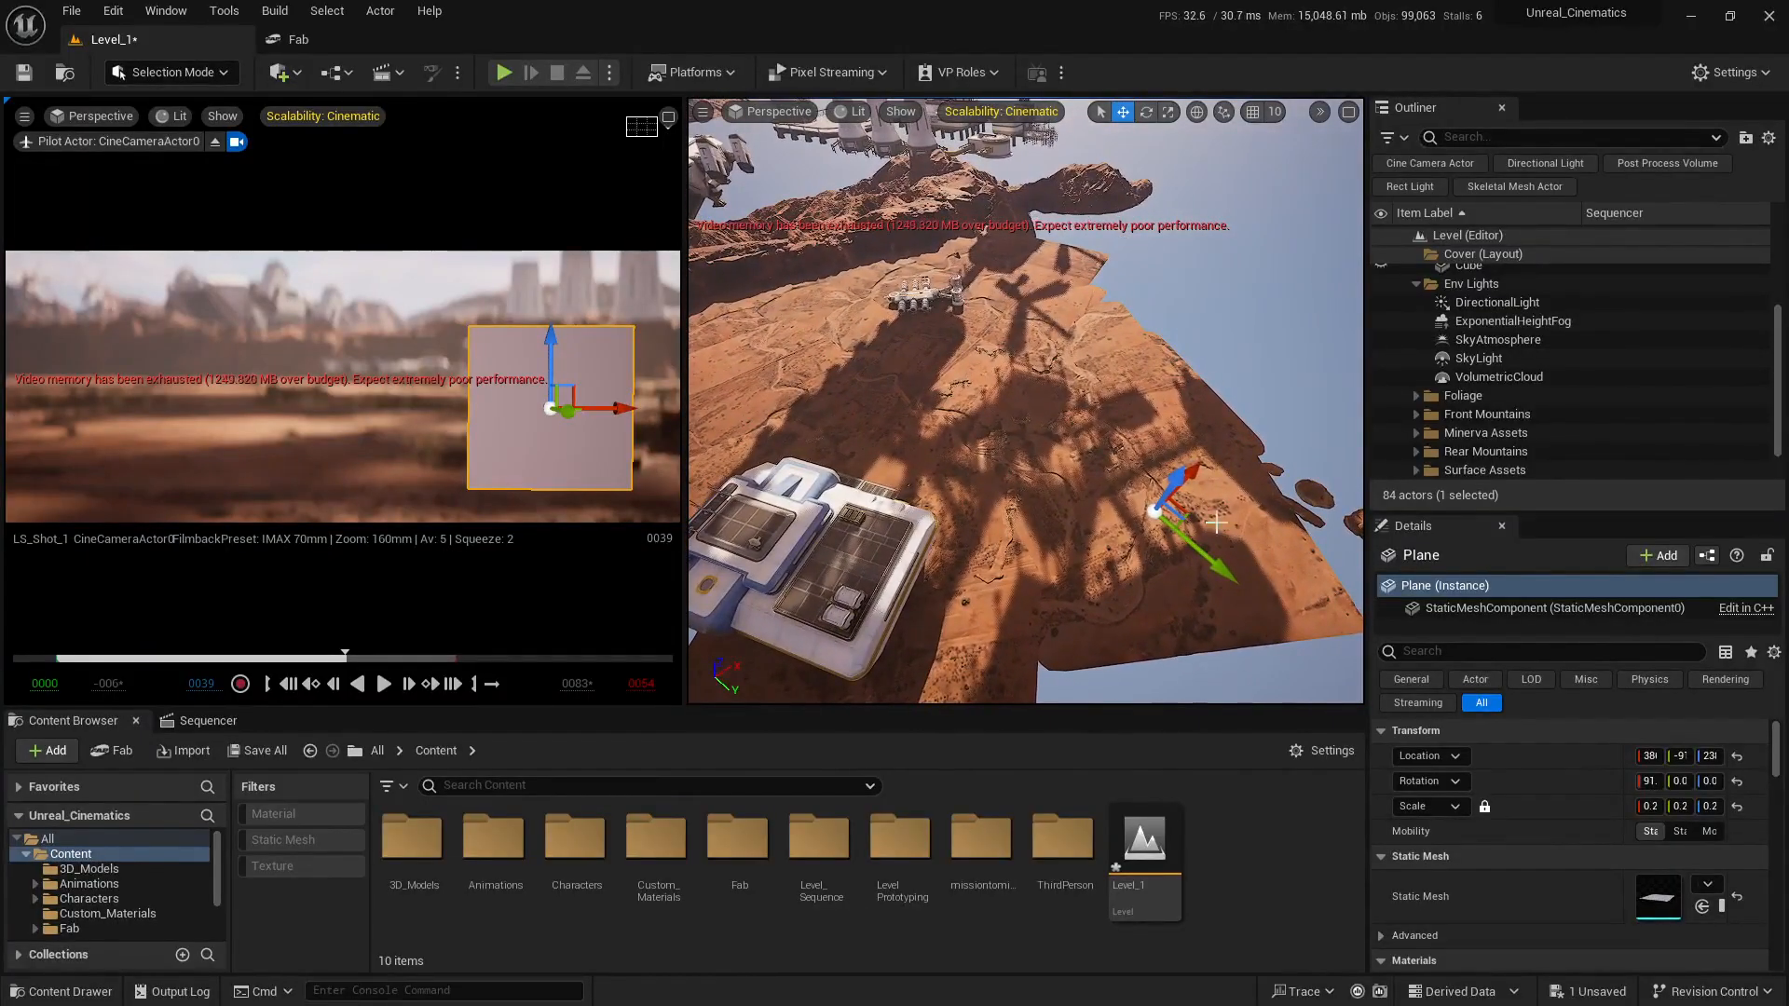
{"action": "left_click_drag", "start_coordinate": [1186, 509], "coordinate": [901, 313], "text": "alt"}
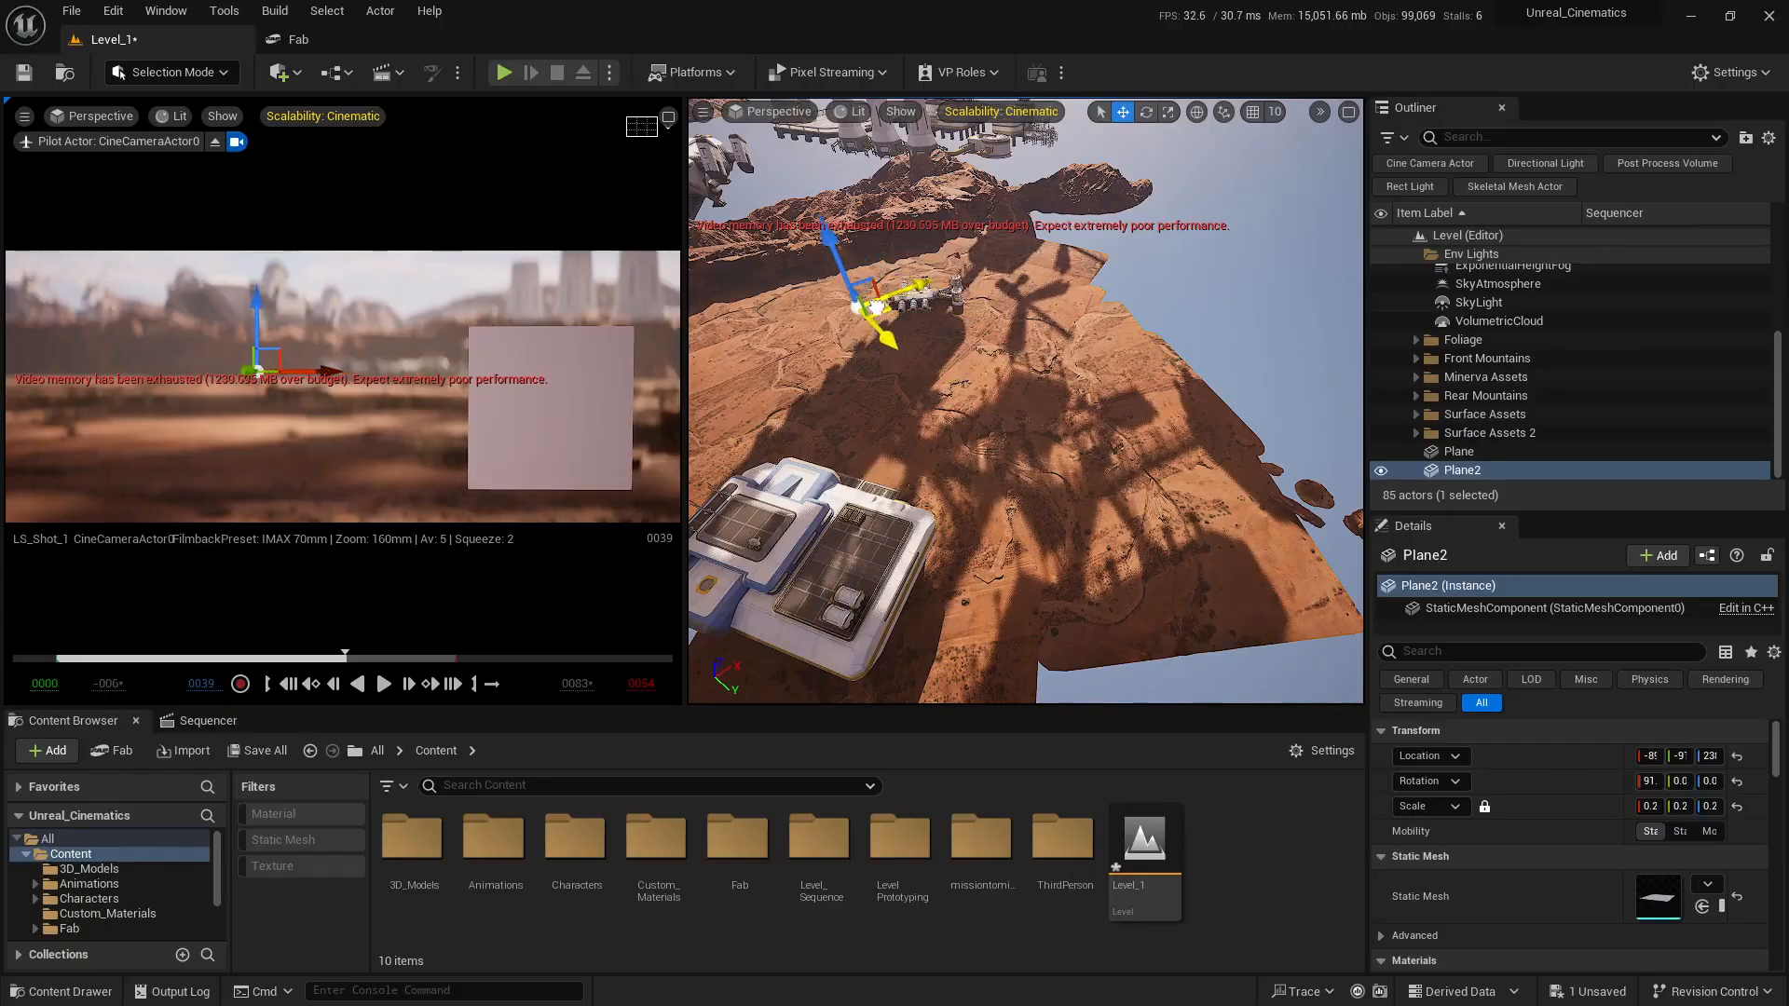
- Adjust the copied plane's position on the distant ground and scale it up uniformly to about 3.9
{"action": "right_click_drag", "start_coordinate": [877, 307], "coordinate": [803, 261]}
{"action": "key", "text": "w"}
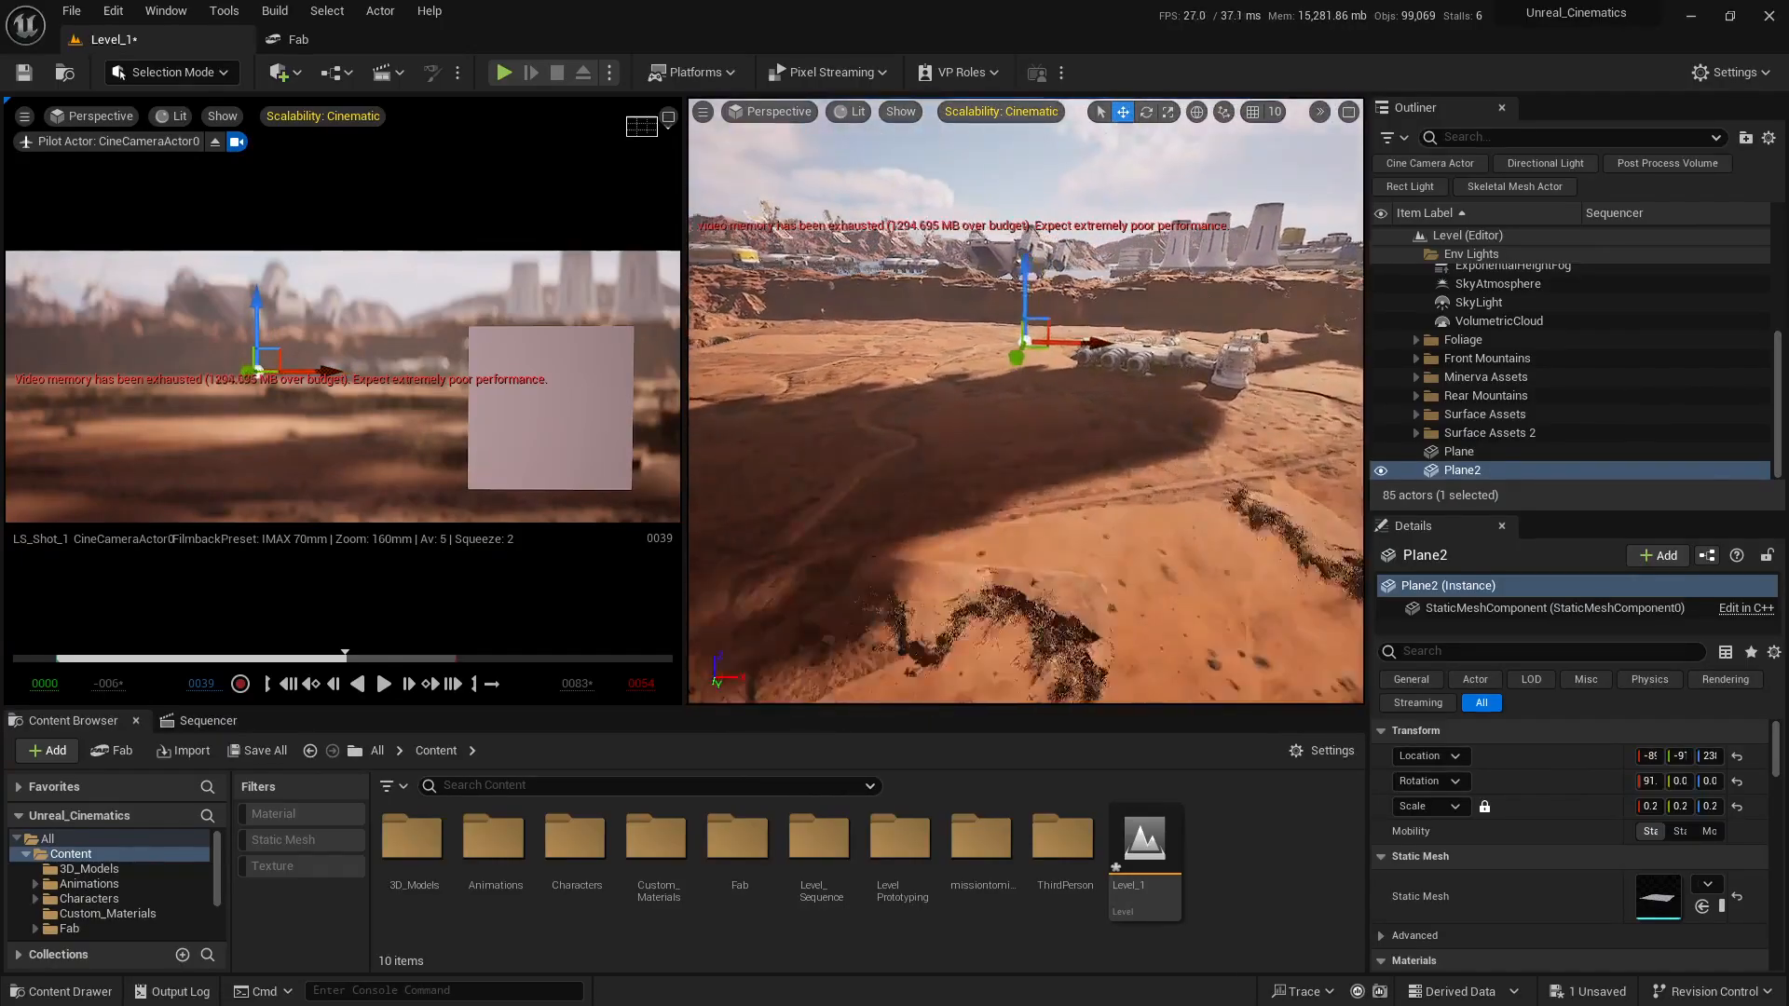
{"action": "key", "text": "w"}
{"action": "right_click_drag", "start_coordinate": [985, 342], "coordinate": [985, 342]}
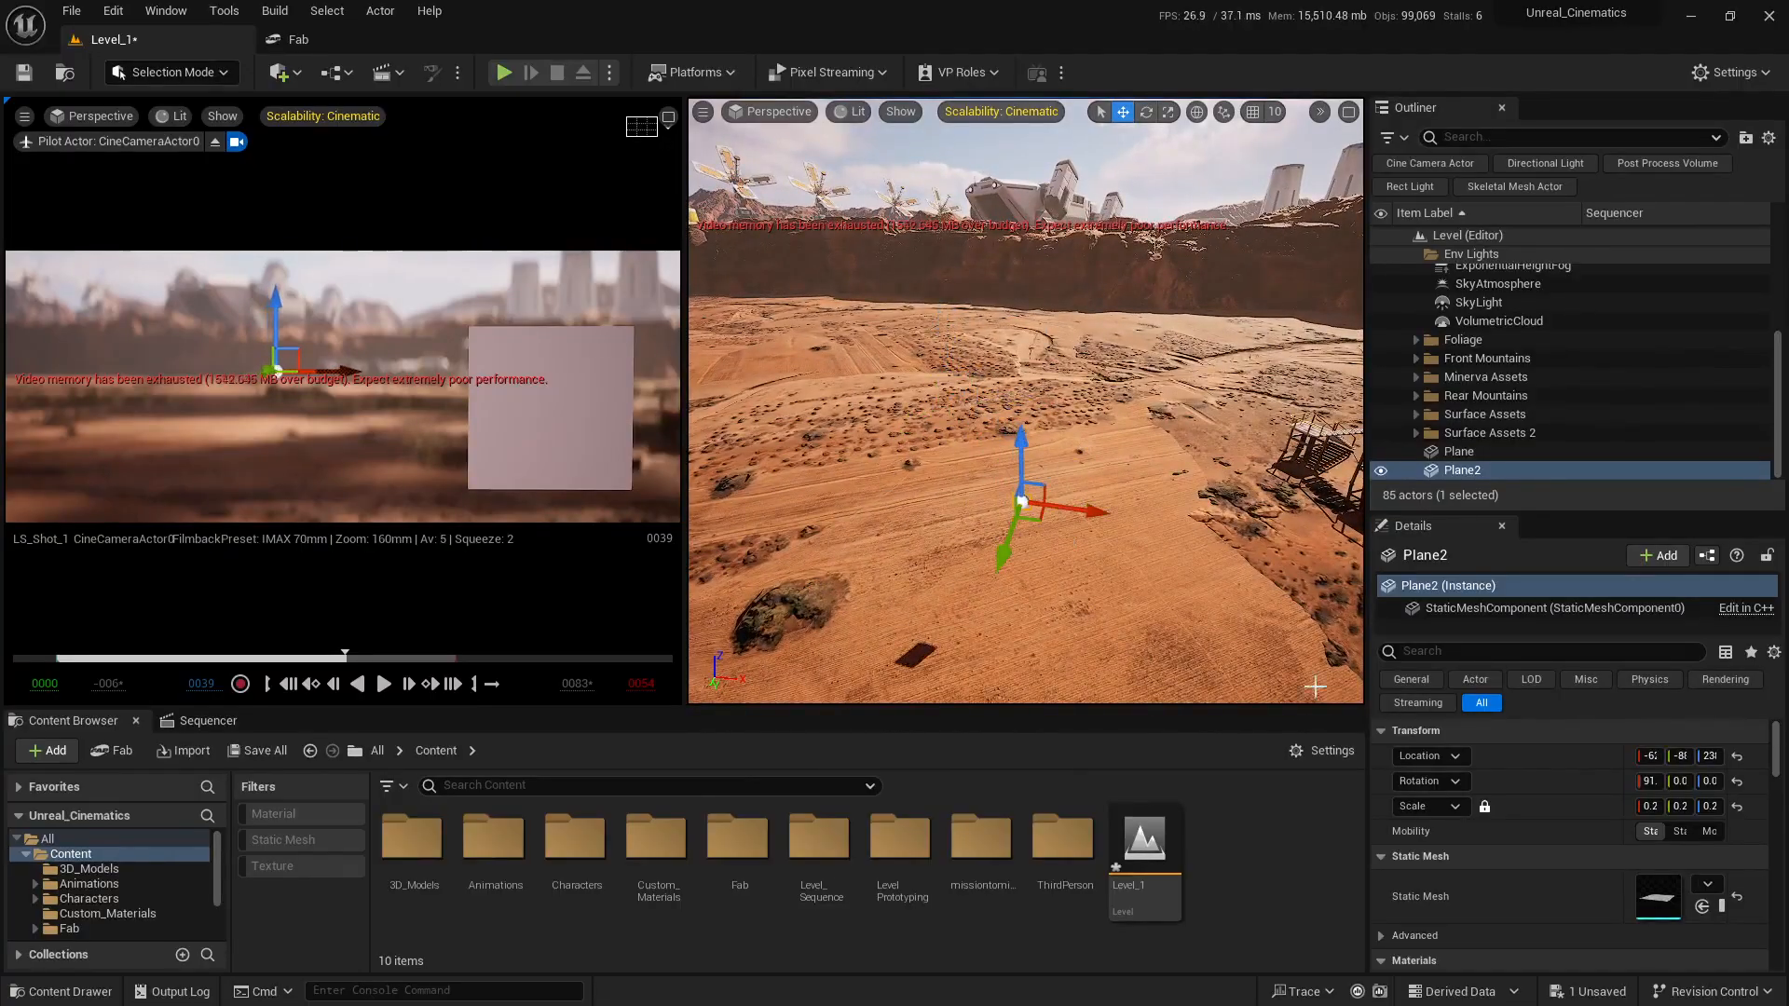
{"action": "left_click_drag", "start_coordinate": [1632, 801], "coordinate": [1705, 806]}
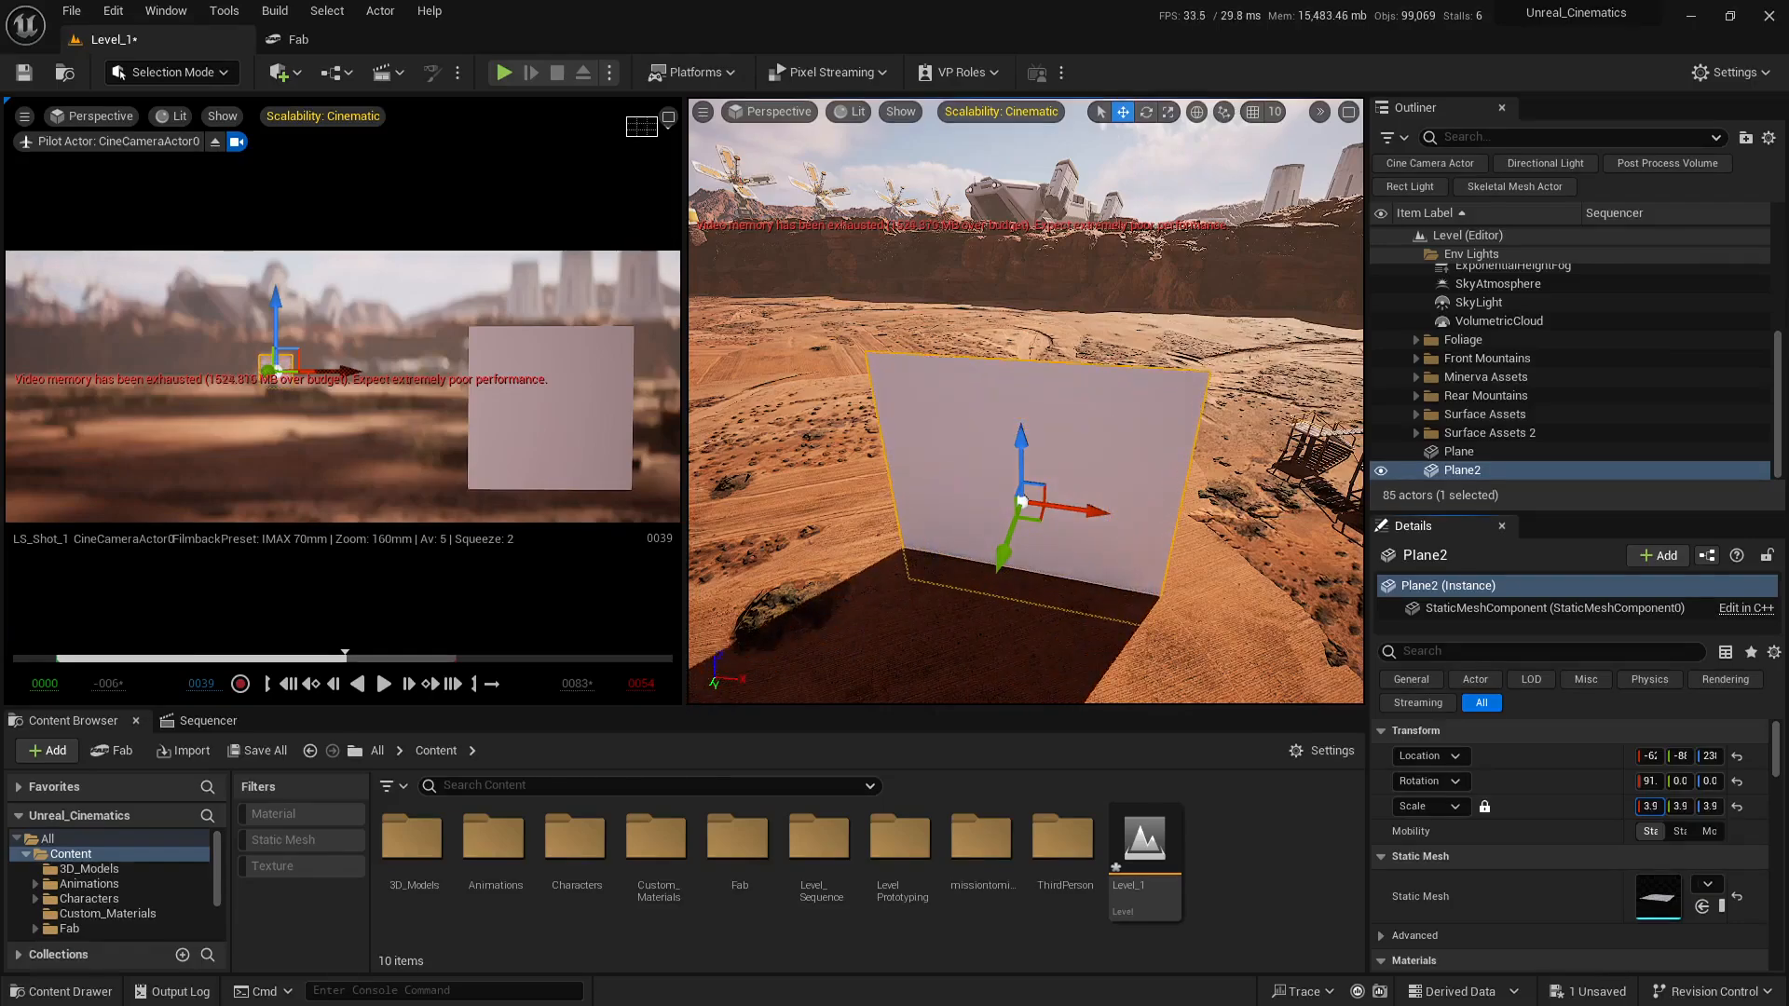
- Raise the enlarged second plane above the ground and shift it along positive X beside the wheeled vehicle
{"action": "left_click_drag", "start_coordinate": [1025, 441], "coordinate": [1015, 277]}
{"action": "key", "text": "s"}
{"action": "right_click_drag", "start_coordinate": [1203, 284], "coordinate": [1228, 279]}
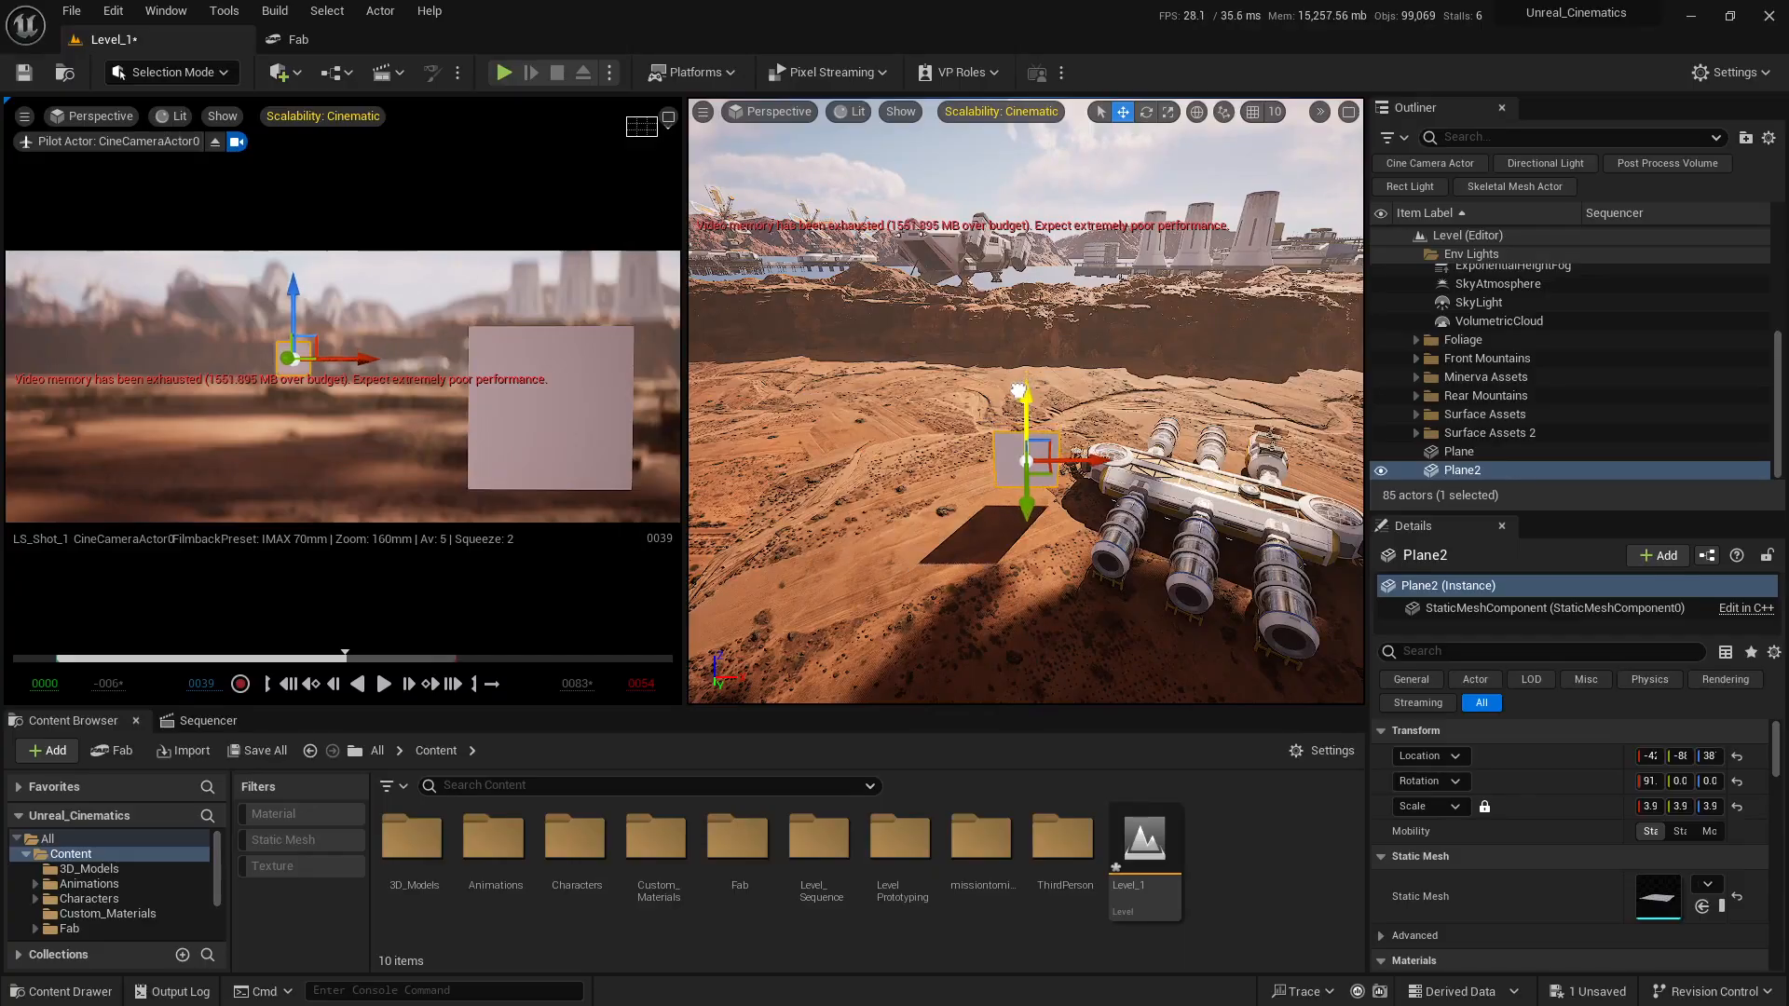
{"action": "key", "text": "Escape"}
- Duplicate the second plane and place the copy higher and much farther back, toward the distant mountains
{"action": "right_click_drag", "start_coordinate": [1164, 408], "coordinate": [1025, 557]}
{"action": "key", "text": "q"}
{"action": "key", "text": "e"}
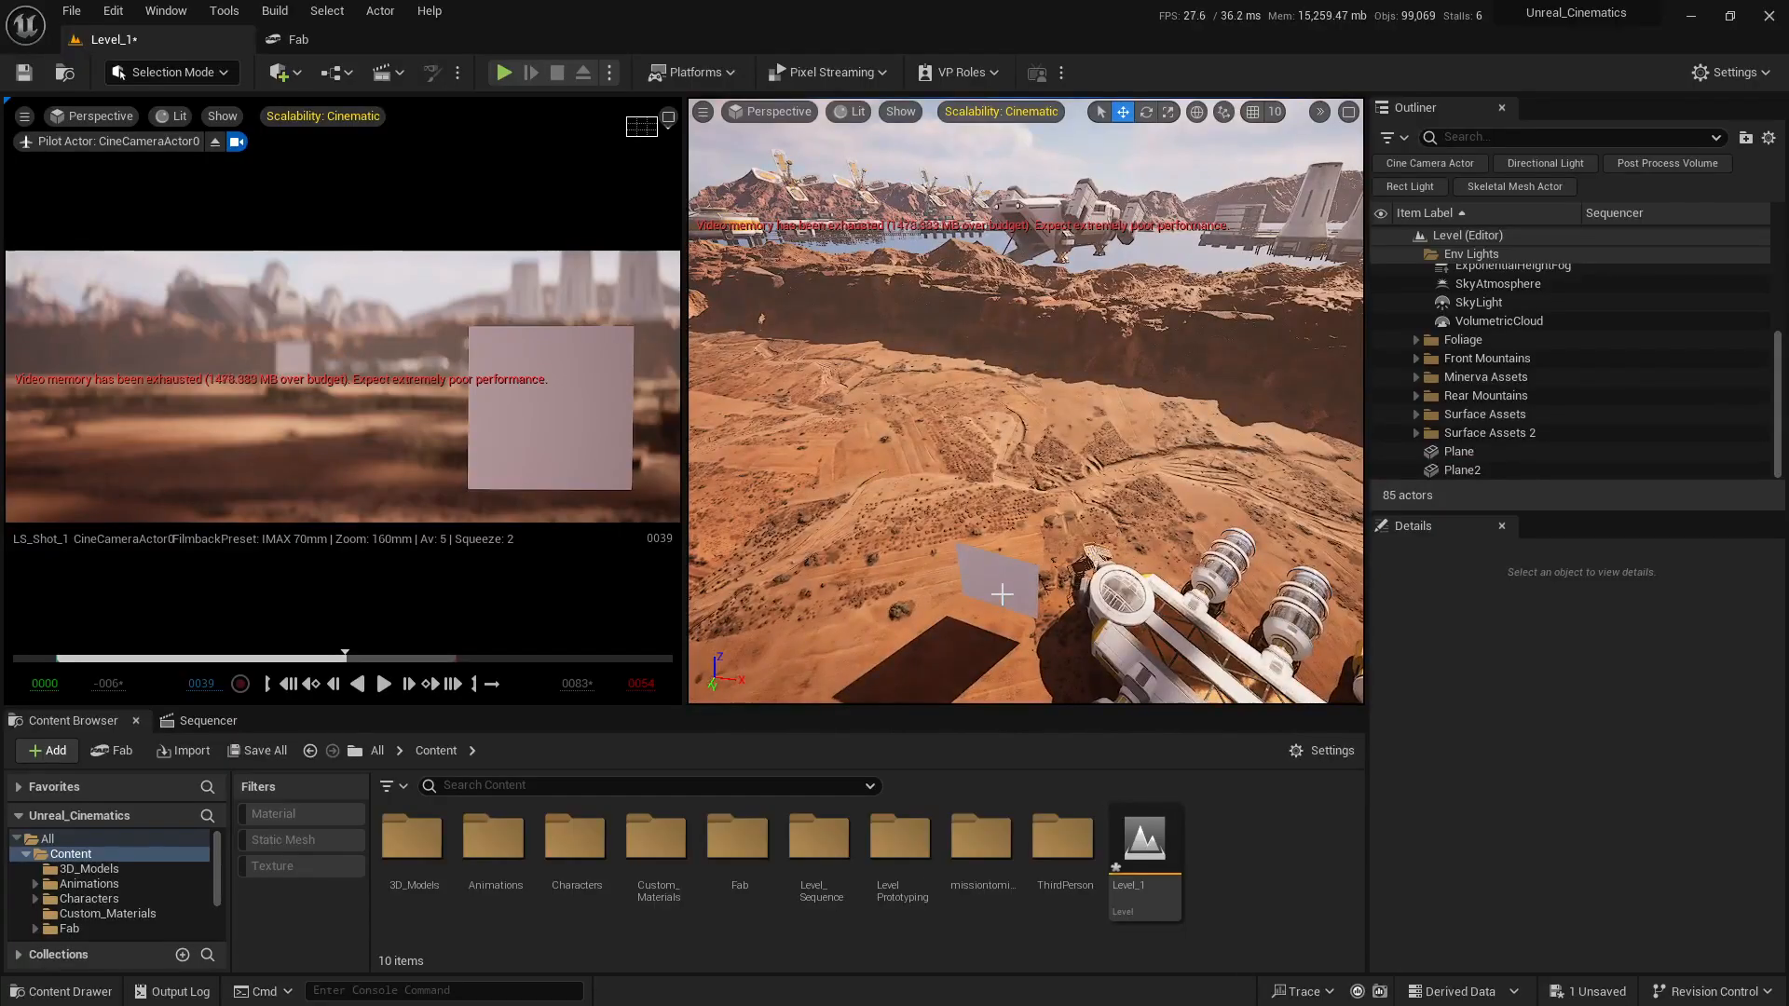
{"action": "left_click", "coordinate": [1025, 557]}
{"action": "left_click_drag", "start_coordinate": [999, 537], "coordinate": [1007, 203], "text": "alt"}
{"action": "key", "text": "e"}
{"action": "right_click_drag", "start_coordinate": [1160, 279], "coordinate": [870, 538]}
{"action": "left_click_drag", "start_coordinate": [838, 593], "coordinate": [1211, 270]}
{"action": "key", "text": "f"}
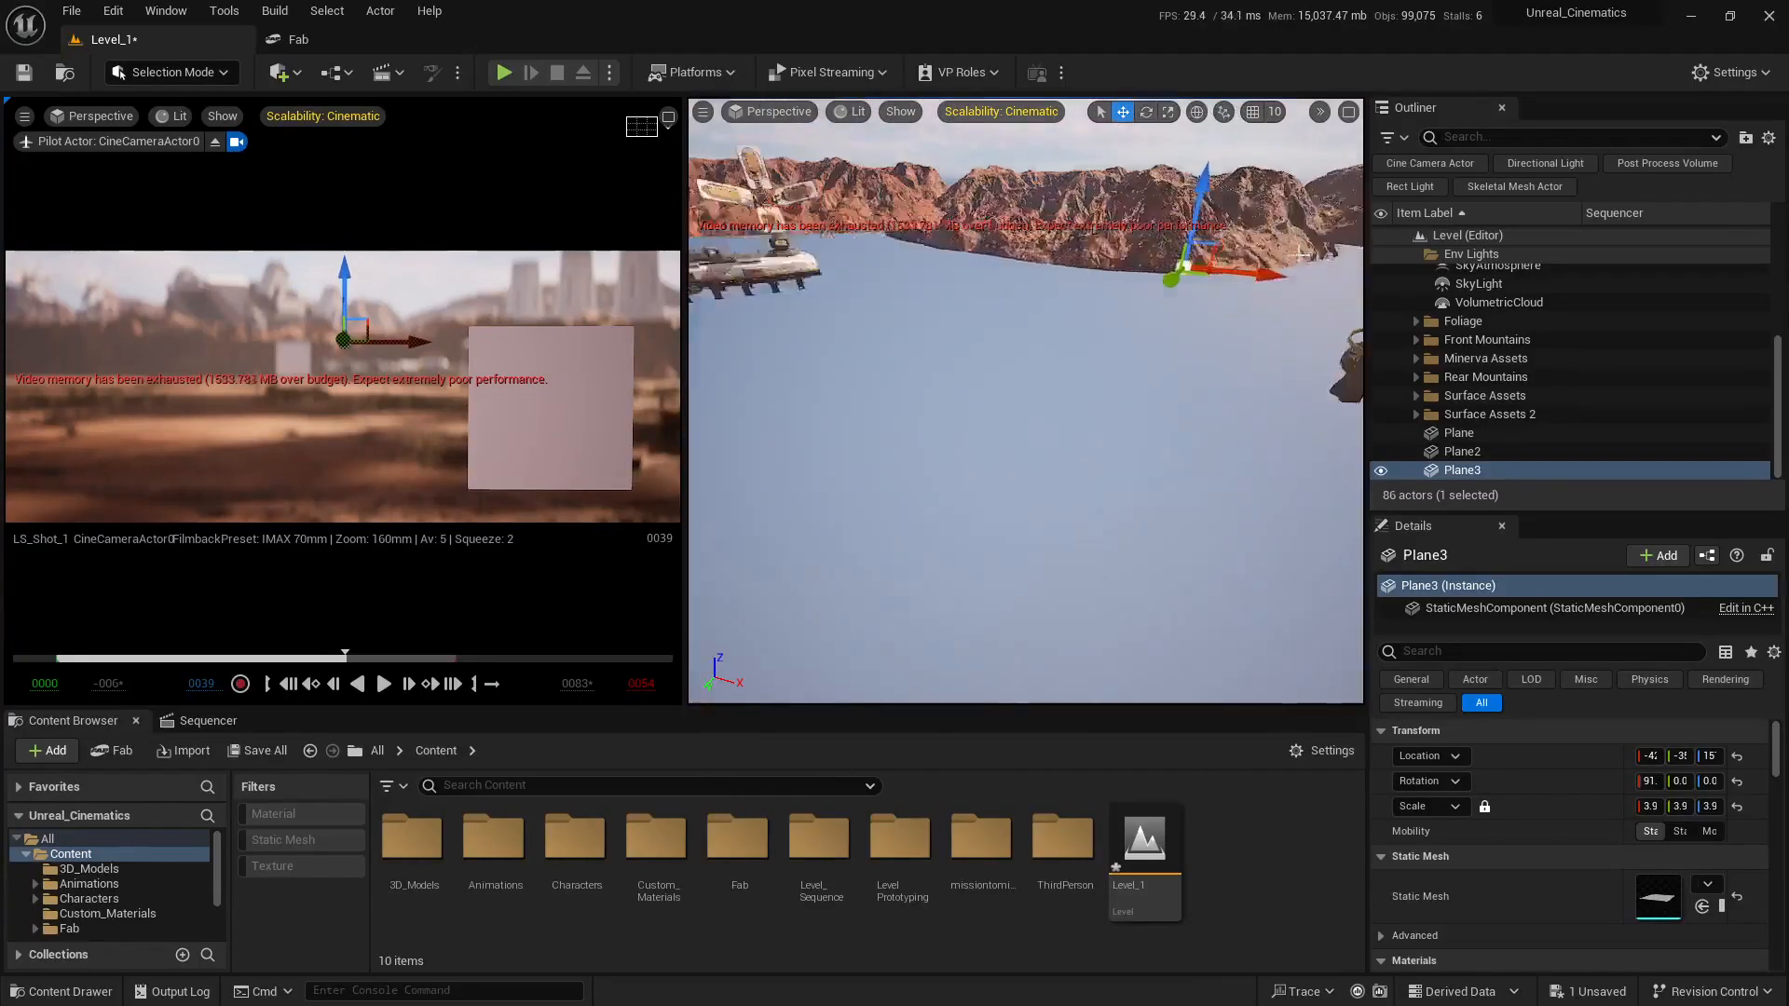
- Move the third plane along positive X in front of the rear mountains
{"action": "key", "text": "s"}
{"action": "right_click_drag", "start_coordinate": [1242, 376], "coordinate": [941, 369]}
{"action": "left_click_drag", "start_coordinate": [1111, 424], "coordinate": [1246, 426]}
{"action": "key", "text": "d"}
{"action": "right_click_drag", "start_coordinate": [1211, 425], "coordinate": [1137, 404]}
{"action": "key", "text": "w"}
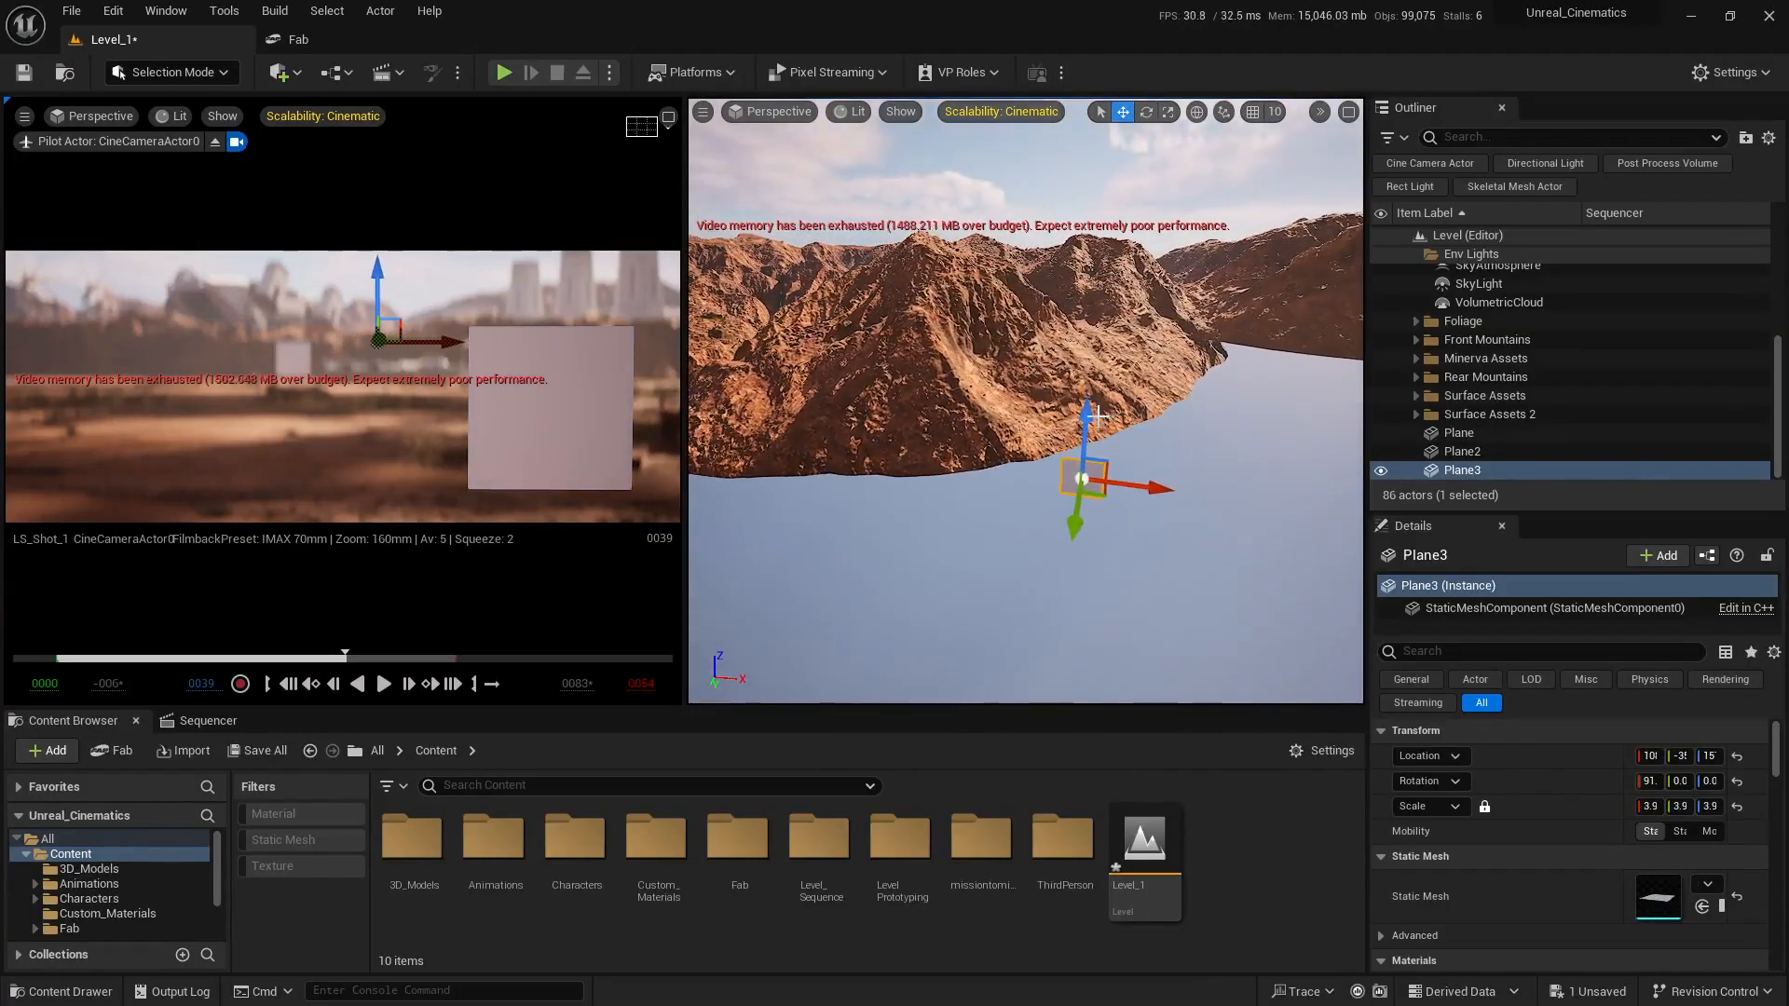
- Scale the third plane up uniformly to about 14.25 and position it higher and slightly along positive X before the rear mountains
{"action": "left_click_drag", "start_coordinate": [1090, 404], "coordinate": [1095, 252]}
{"action": "left_click_drag", "start_coordinate": [1652, 807], "coordinate": [1701, 807]}
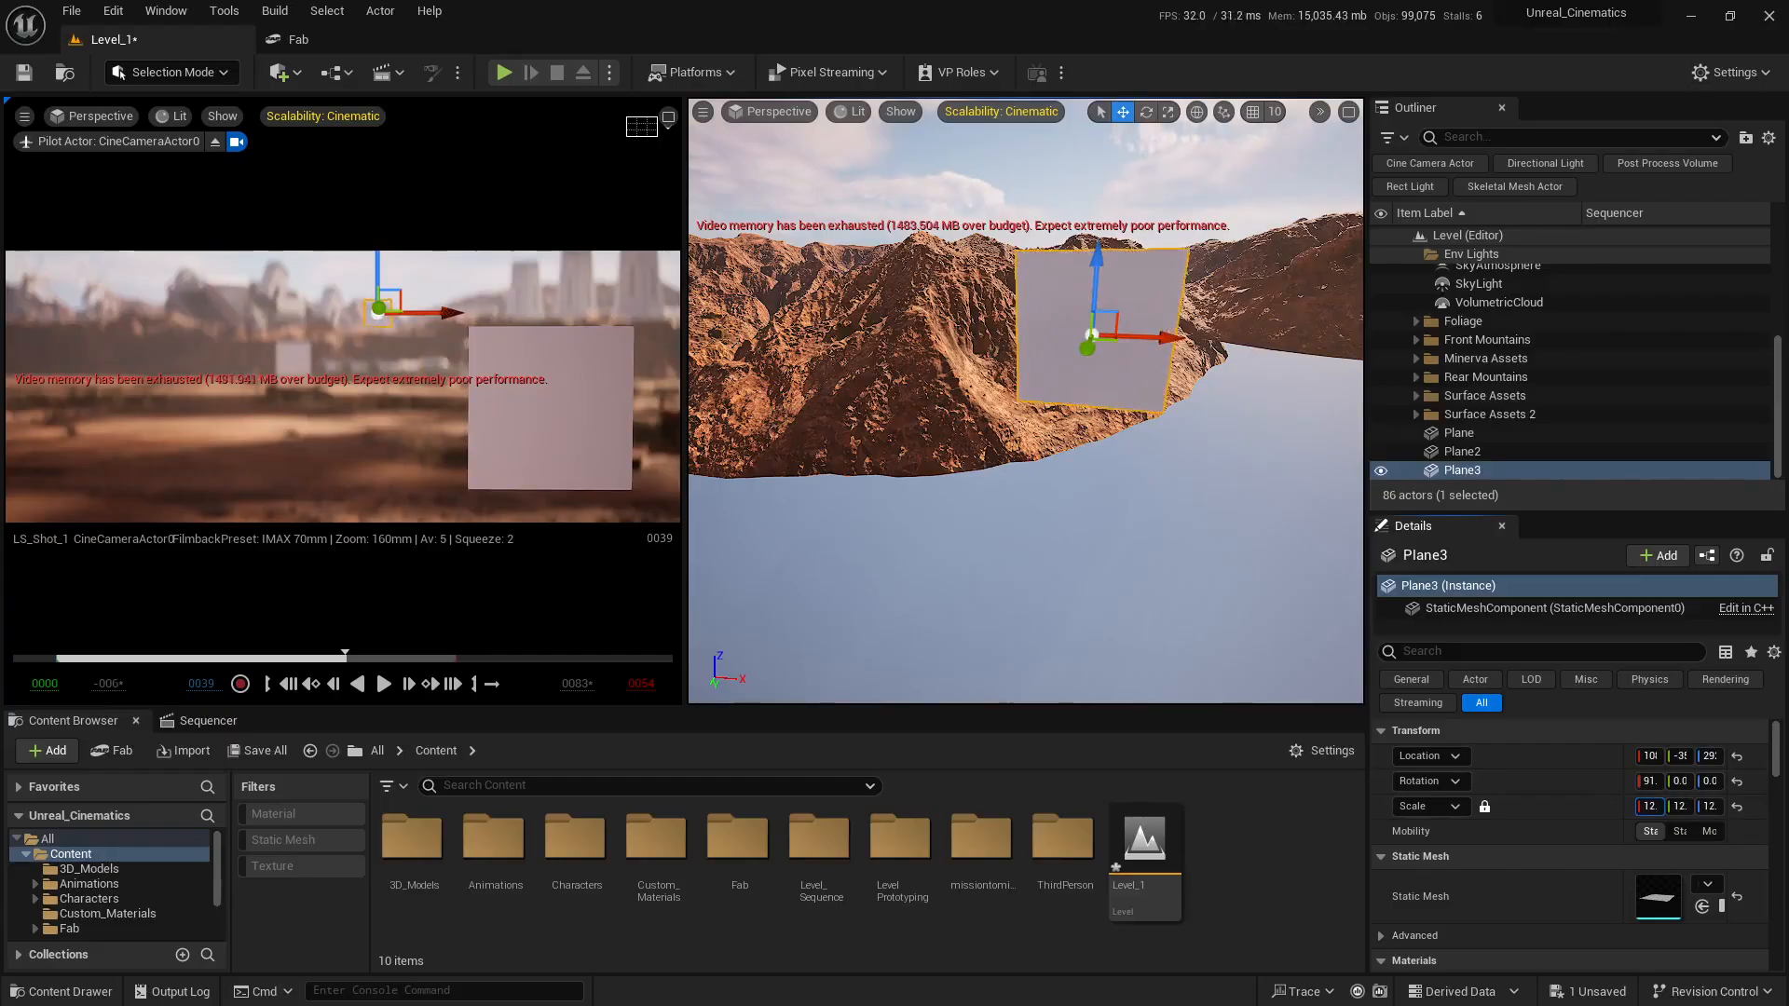
{"action": "right_click_drag", "start_coordinate": [1154, 479], "coordinate": [1055, 477]}
{"action": "left_click_drag", "start_coordinate": [1012, 341], "coordinate": [1014, 312]}
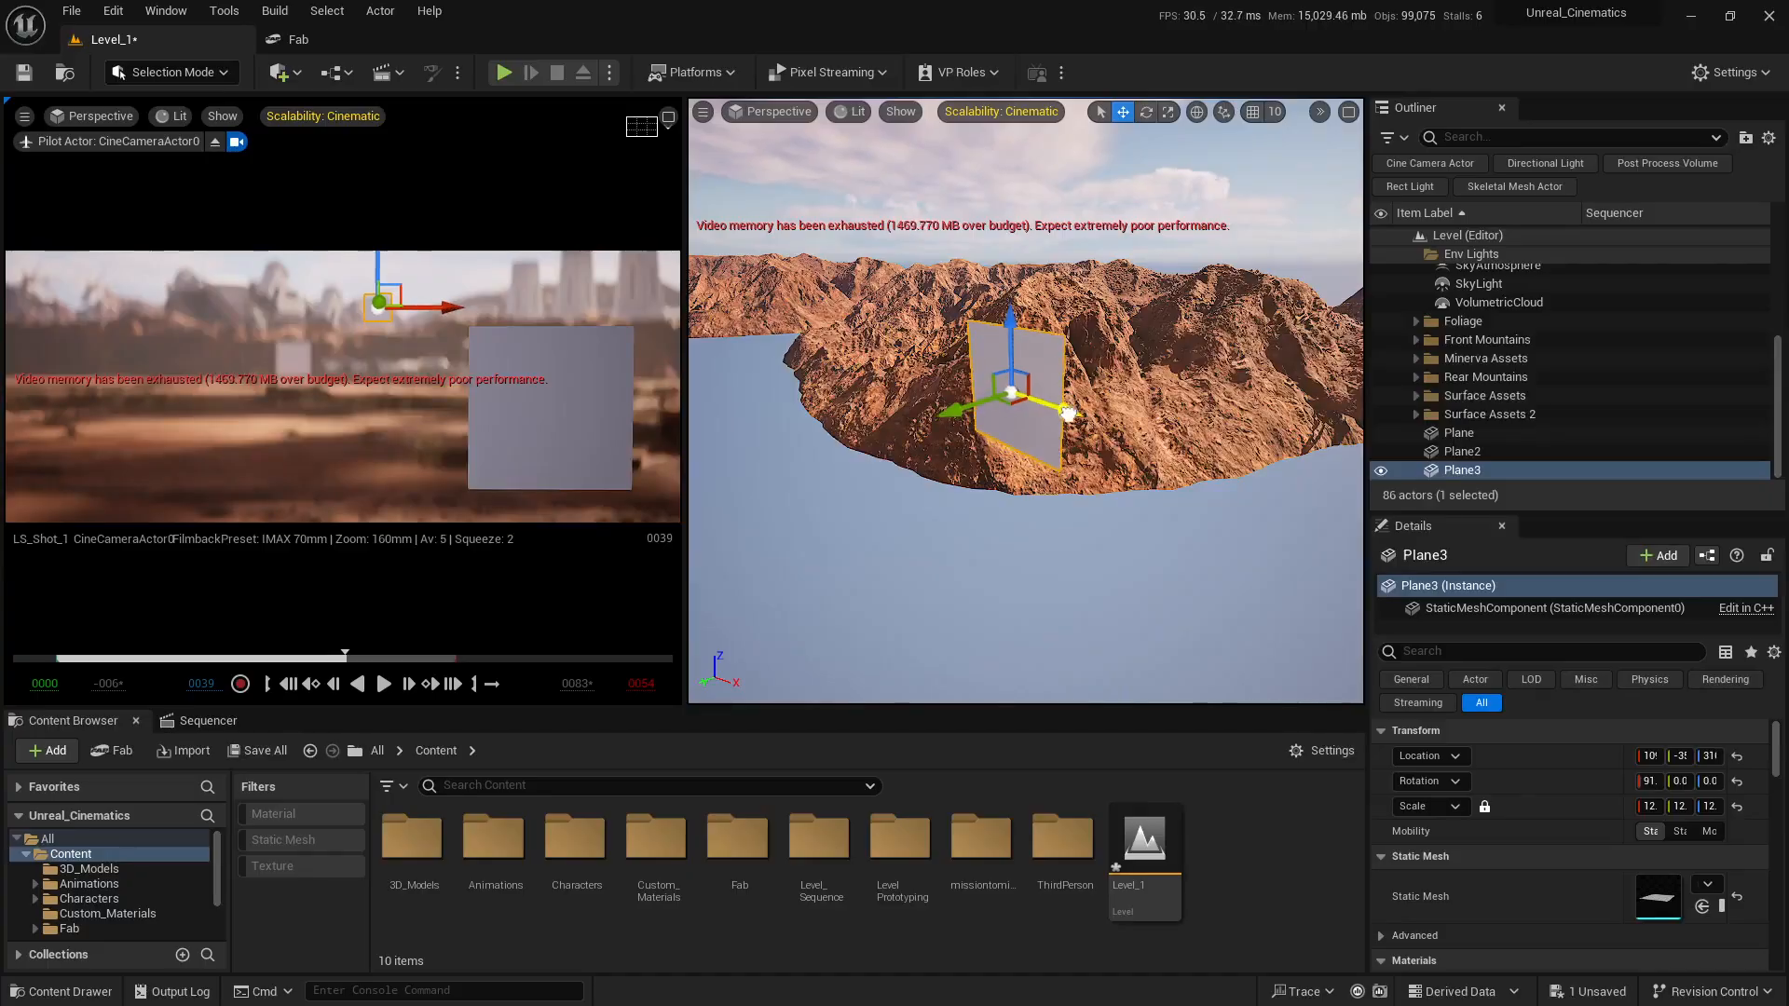
{"action": "left_click_drag", "start_coordinate": [1069, 412], "coordinate": [1086, 414]}
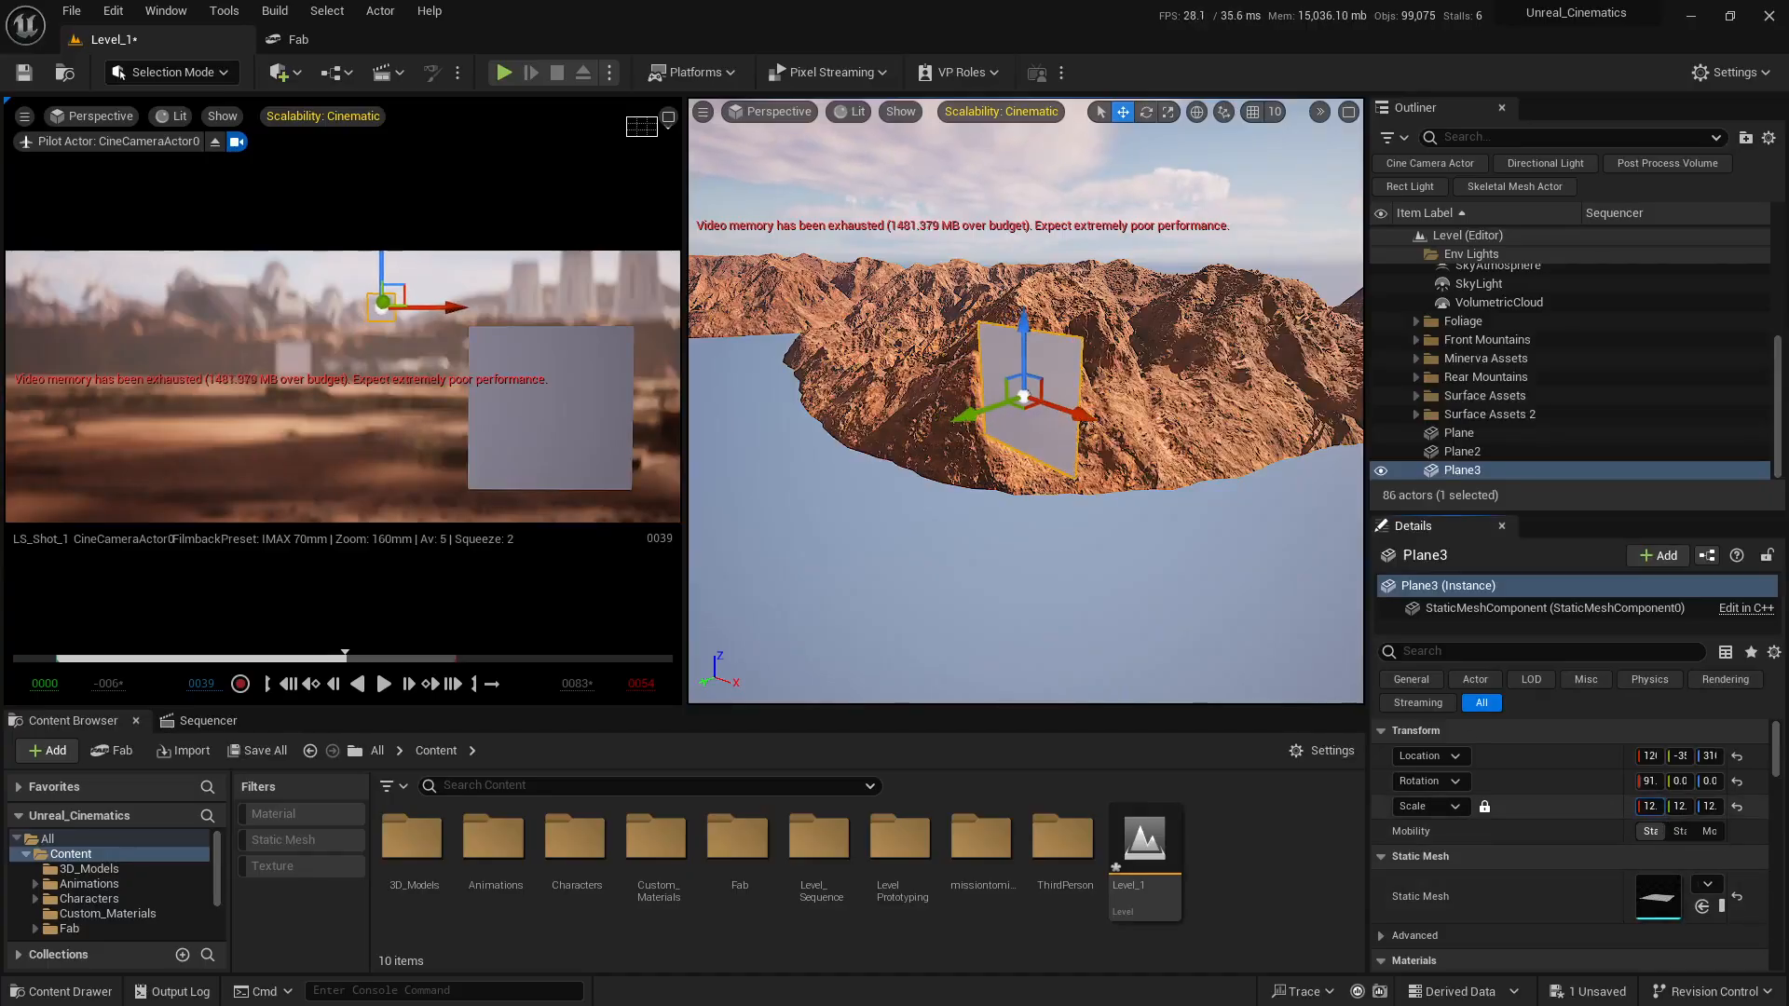
{"action": "left_click_drag", "start_coordinate": [1650, 806], "coordinate": [1660, 806]}
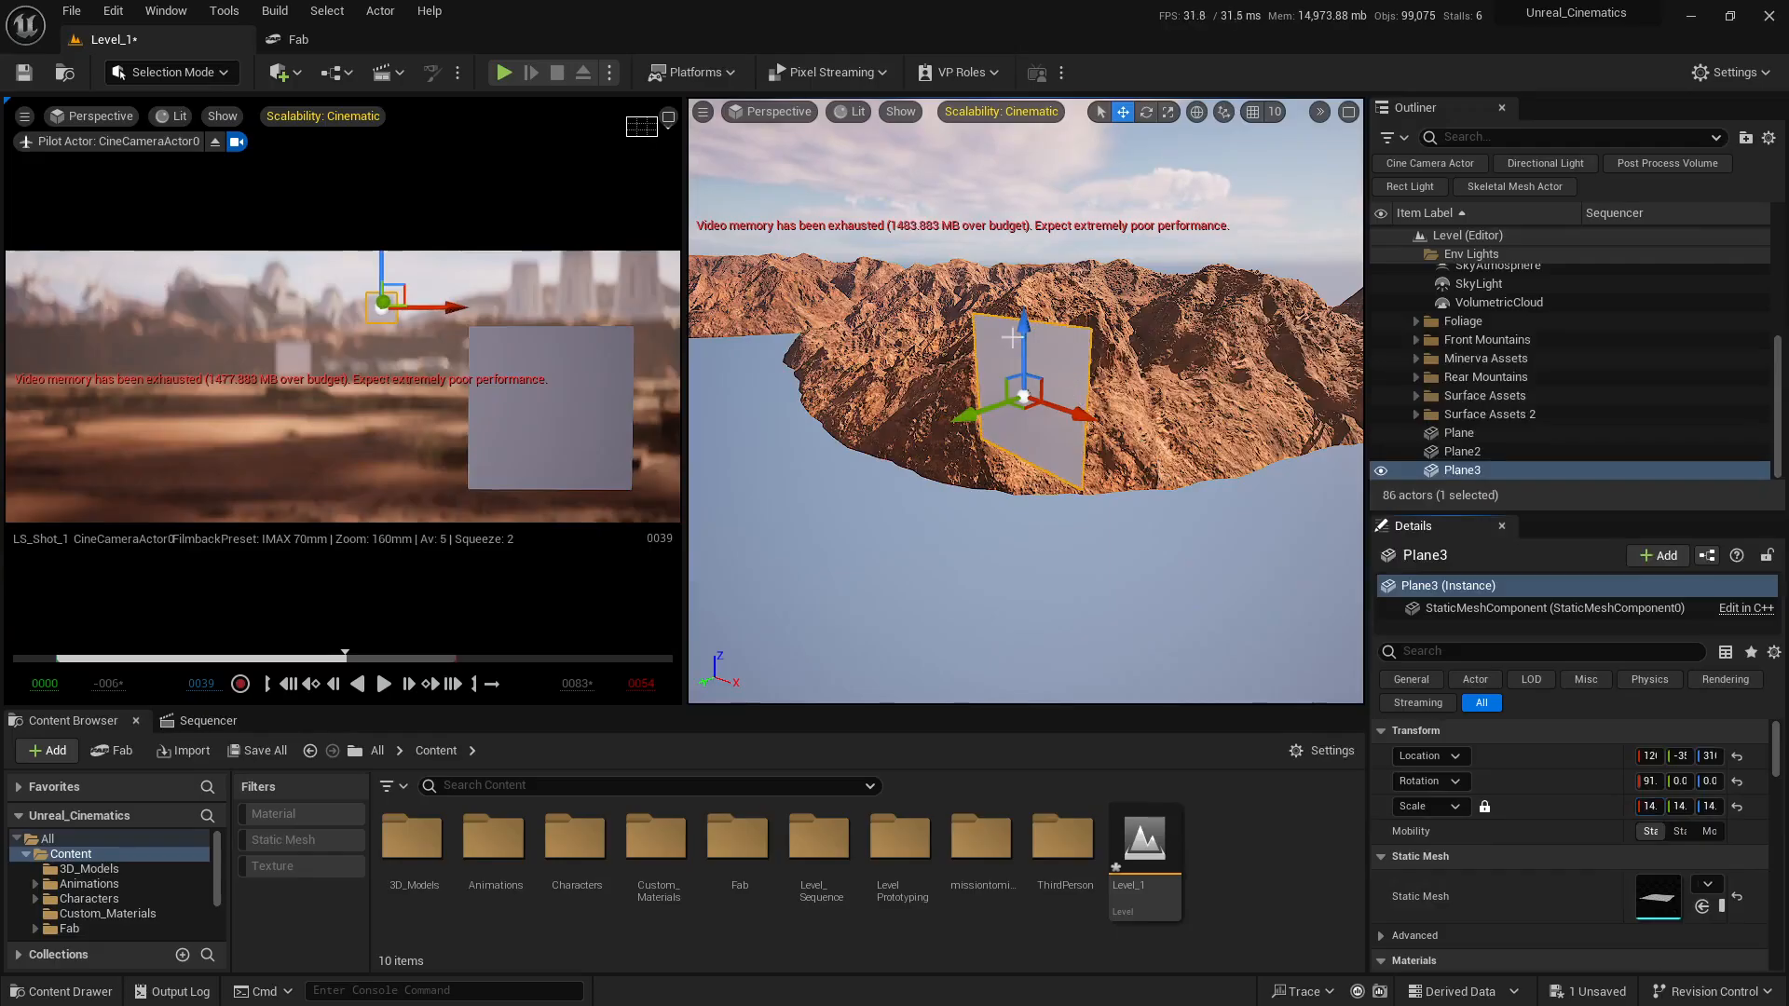
{"action": "left_click_drag", "start_coordinate": [1024, 321], "coordinate": [1030, 300]}
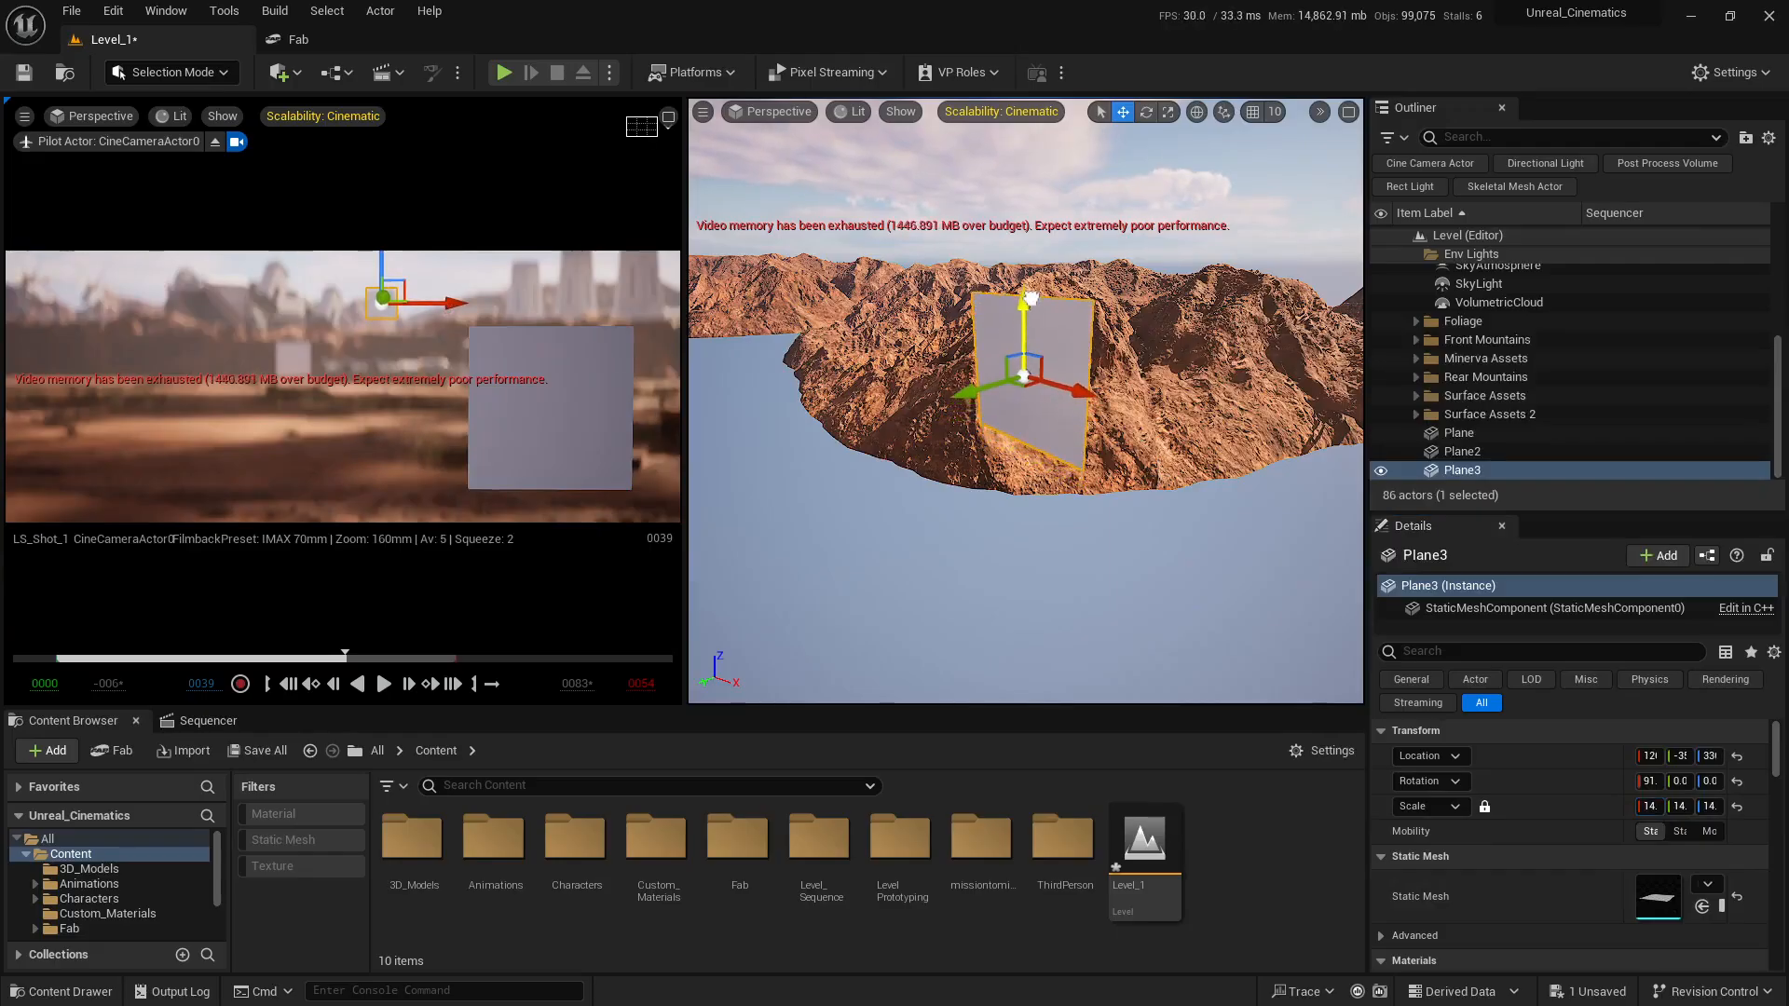
- Hide the ExponentialHeightFog actor in the level
{"action": "mouse_move", "coordinate": [1094, 452]}
{"action": "right_mouse_down"}
{"action": "mouse_move", "coordinate": [801, 462]}
{"action": "mouse_move", "coordinate": [1110, 451]}
{"action": "right_mouse_up"}
{"action": "scroll", "coordinate": [1430, 377], "scroll_direction": "up", "scroll_amount": 3}
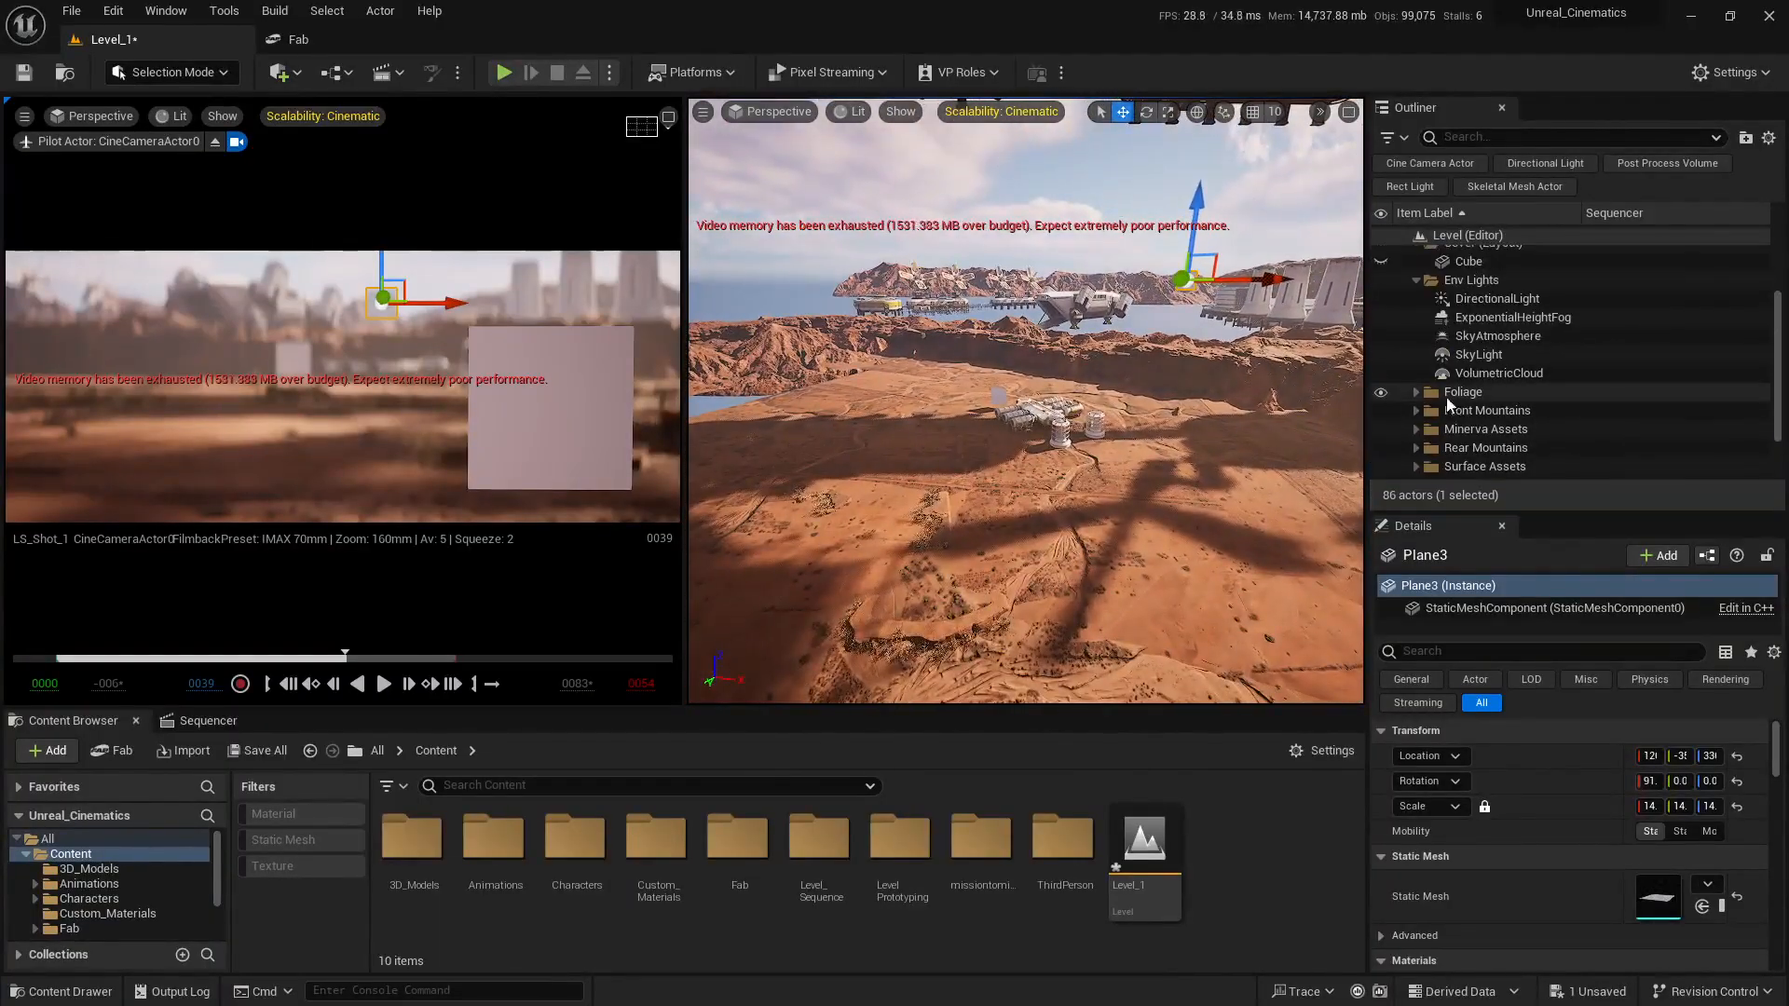
{"action": "left_click", "coordinate": [1383, 318]}
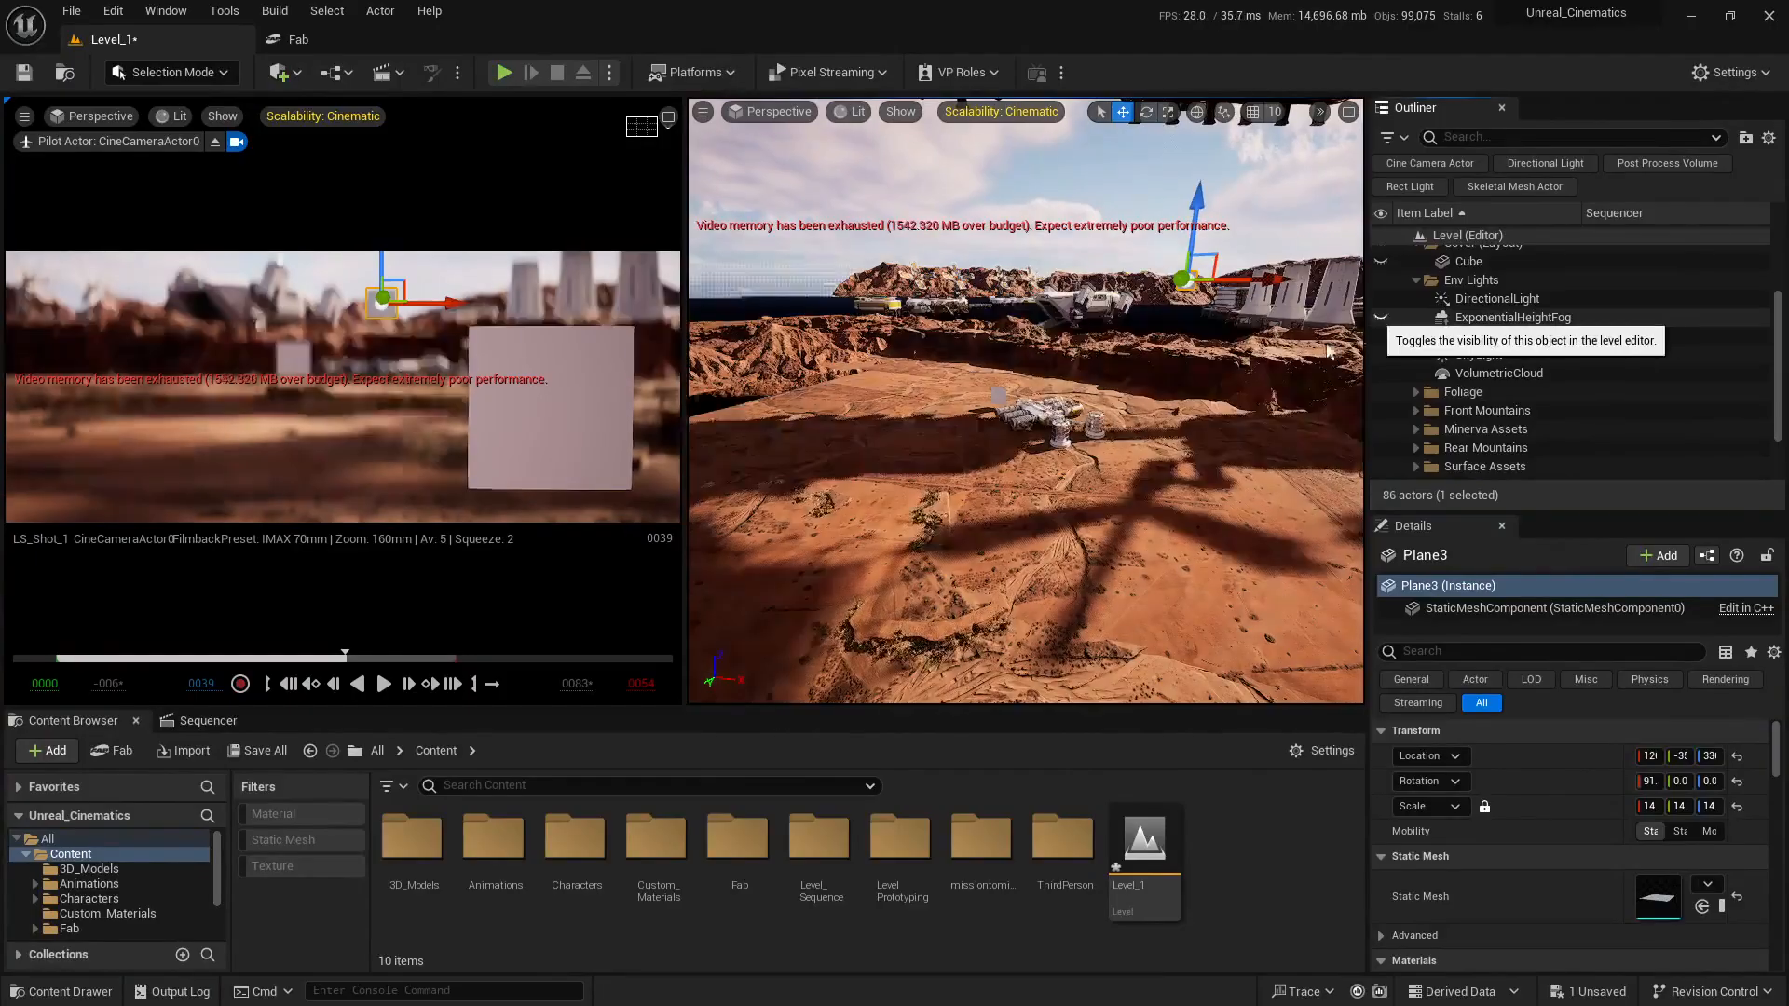
- Isolate the cine camera actors in the Outliner, set CineCameraActor0's Focus Method to Disable, and restore the full actor list
{"action": "scroll", "coordinate": [1382, 452], "scroll_direction": "down", "scroll_amount": 3}
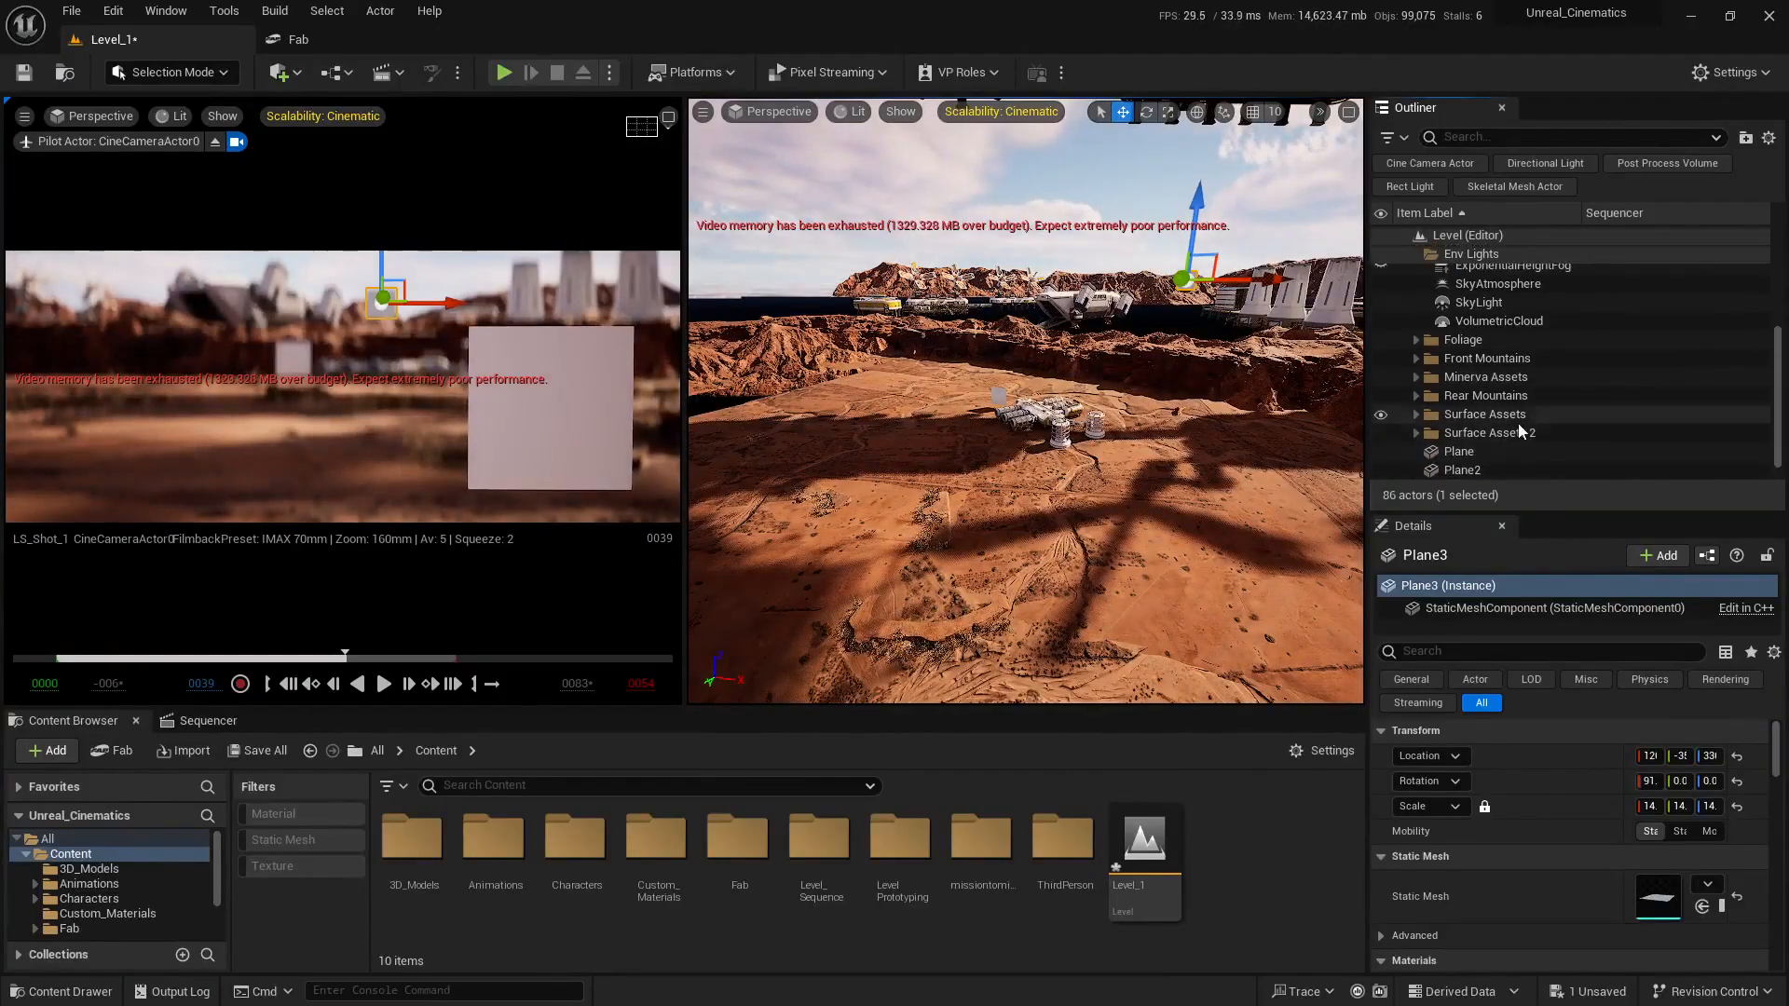
{"action": "scroll", "coordinate": [1383, 452], "scroll_direction": "down", "scroll_amount": 1}
{"action": "scroll", "coordinate": [1449, 317], "scroll_direction": "up", "scroll_amount": 5}
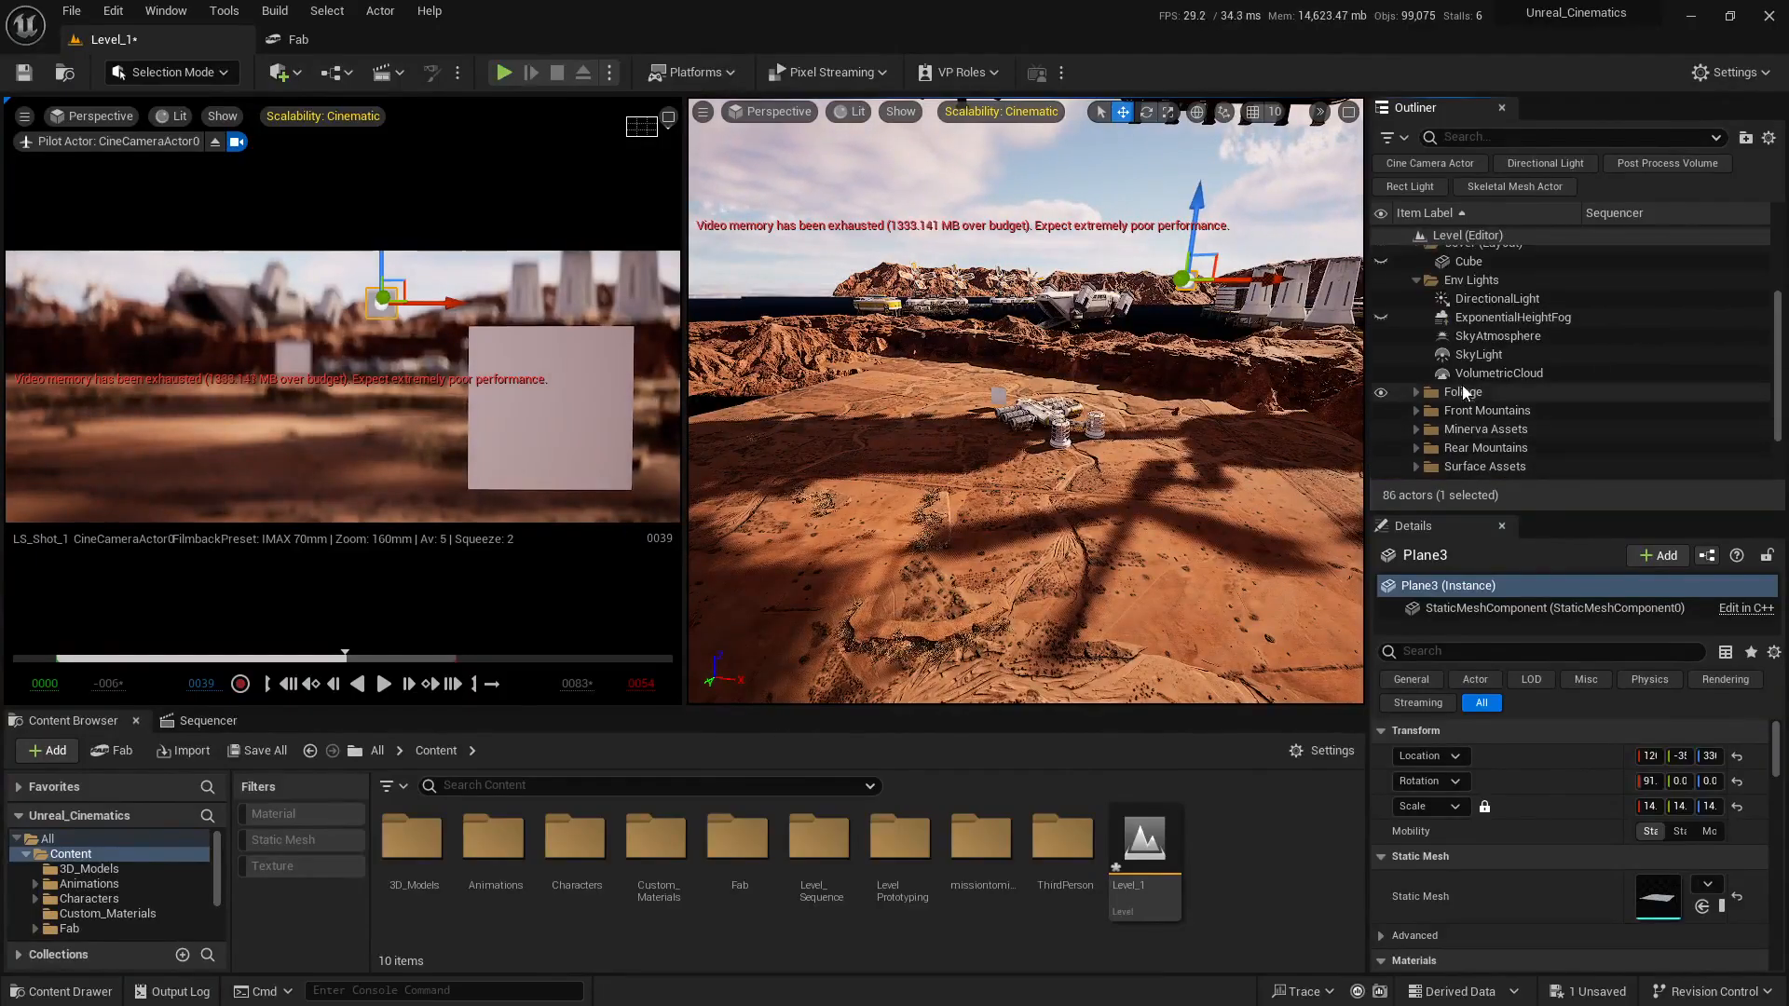
{"action": "left_click", "coordinate": [1435, 165]}
{"action": "left_click", "coordinate": [1413, 253]}
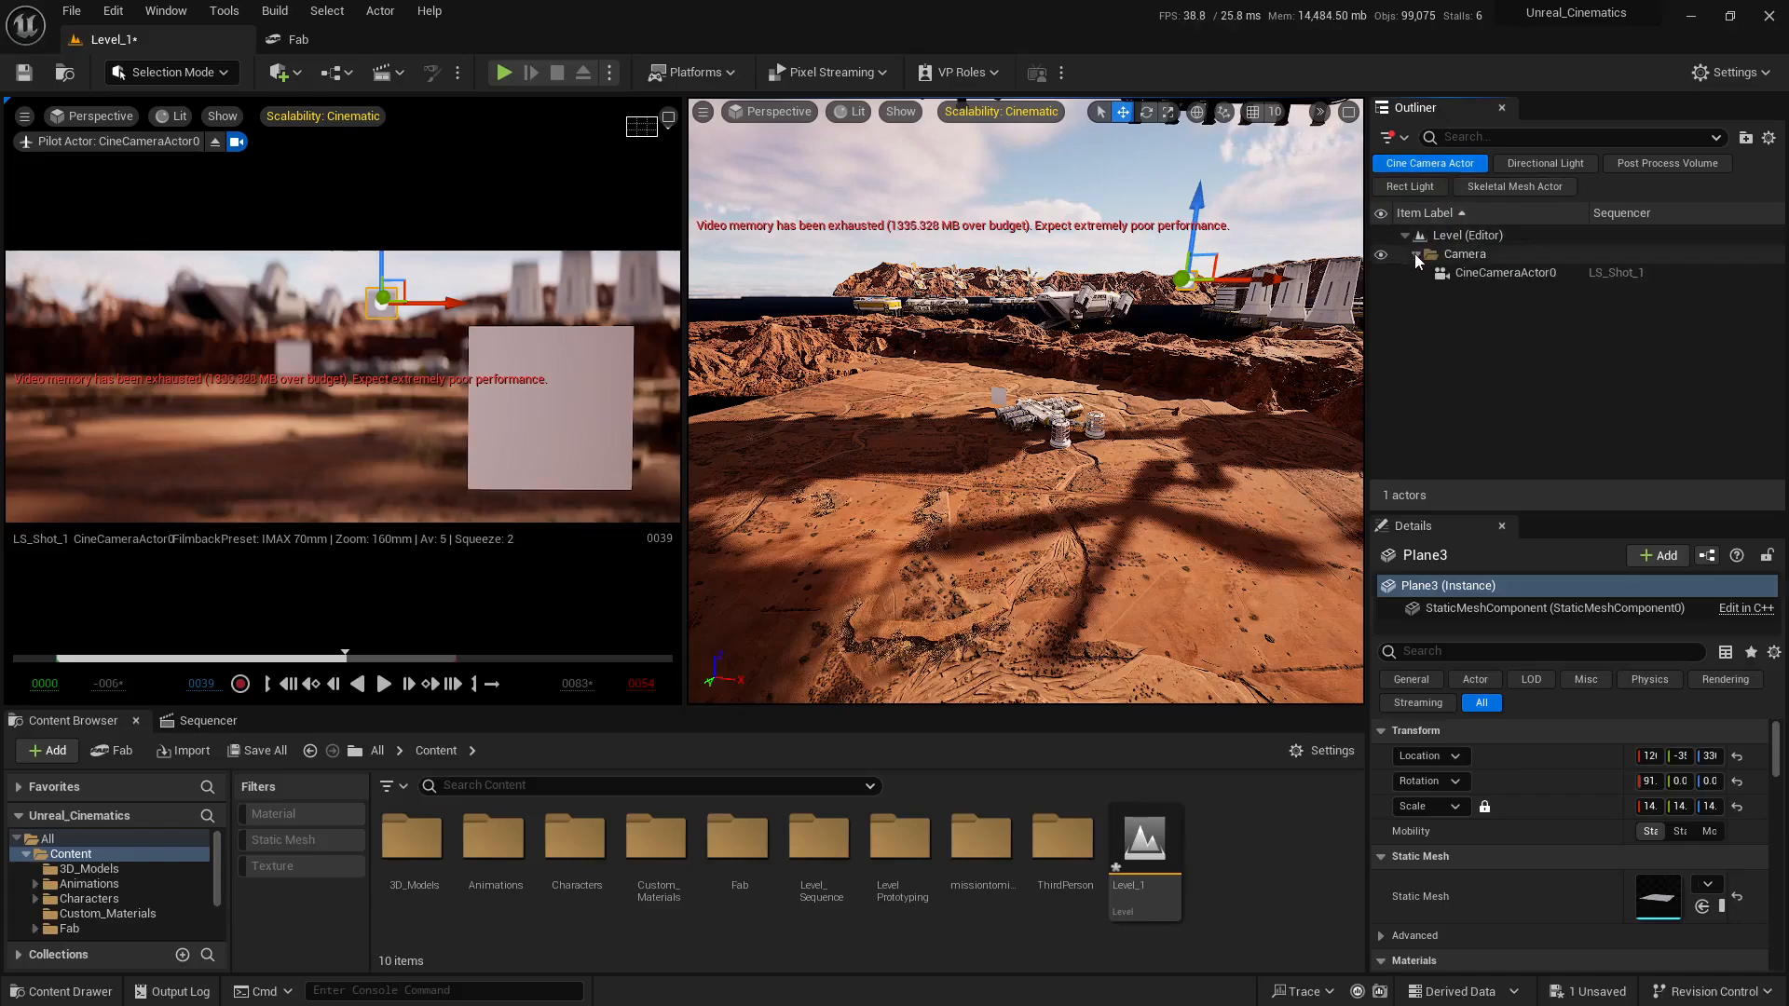
{"action": "left_click", "coordinate": [1517, 272]}
{"action": "scroll", "coordinate": [1512, 807], "scroll_direction": "down", "scroll_amount": 10}
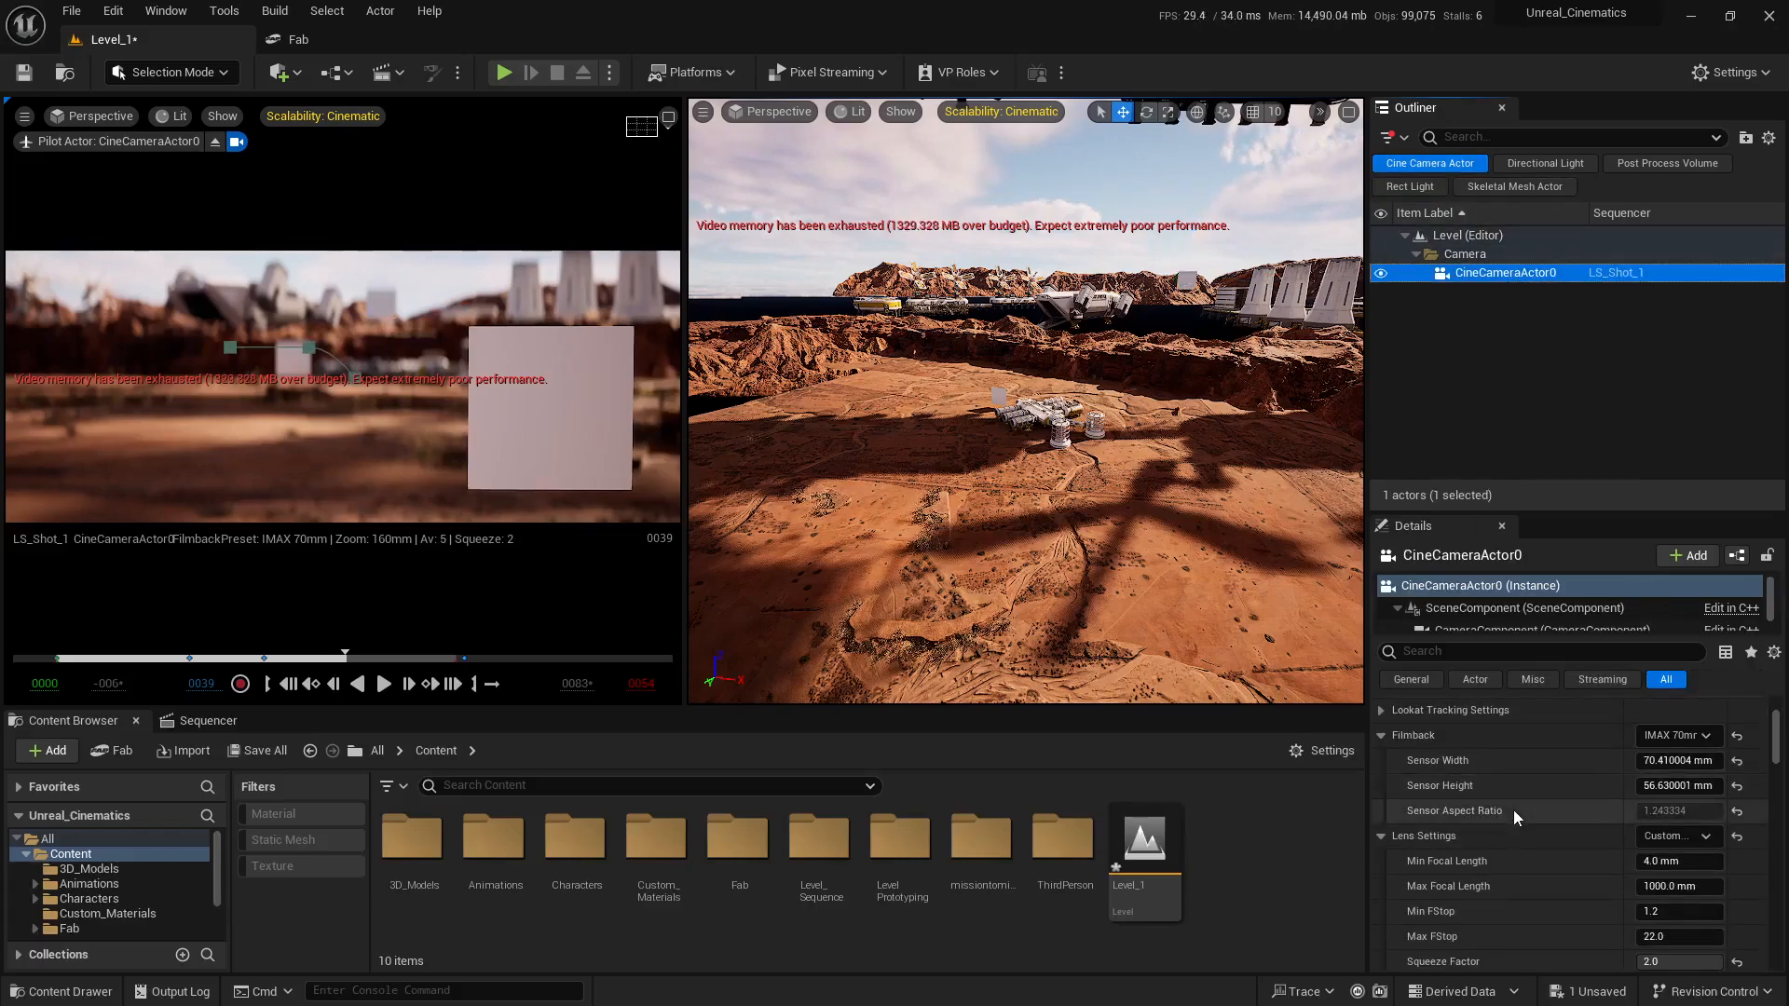
{"action": "left_click", "coordinate": [1672, 769]}
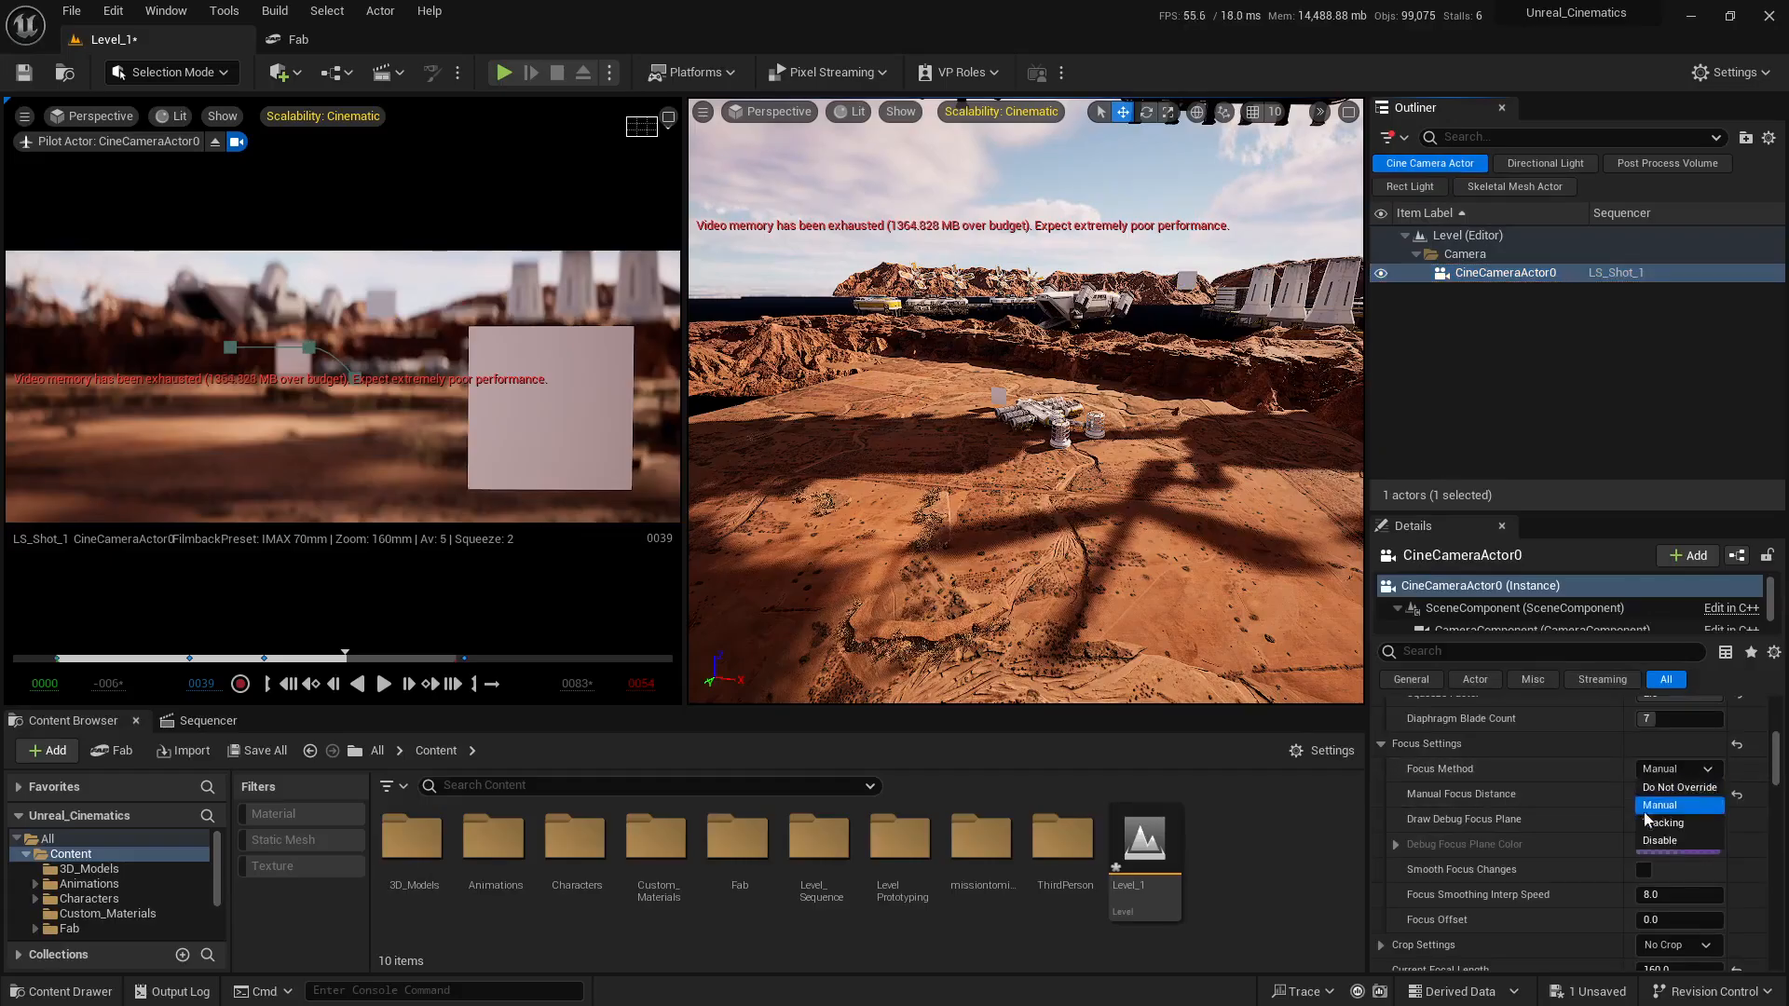
{"action": "left_click", "coordinate": [1663, 846]}
{"action": "left_click", "coordinate": [1423, 173]}
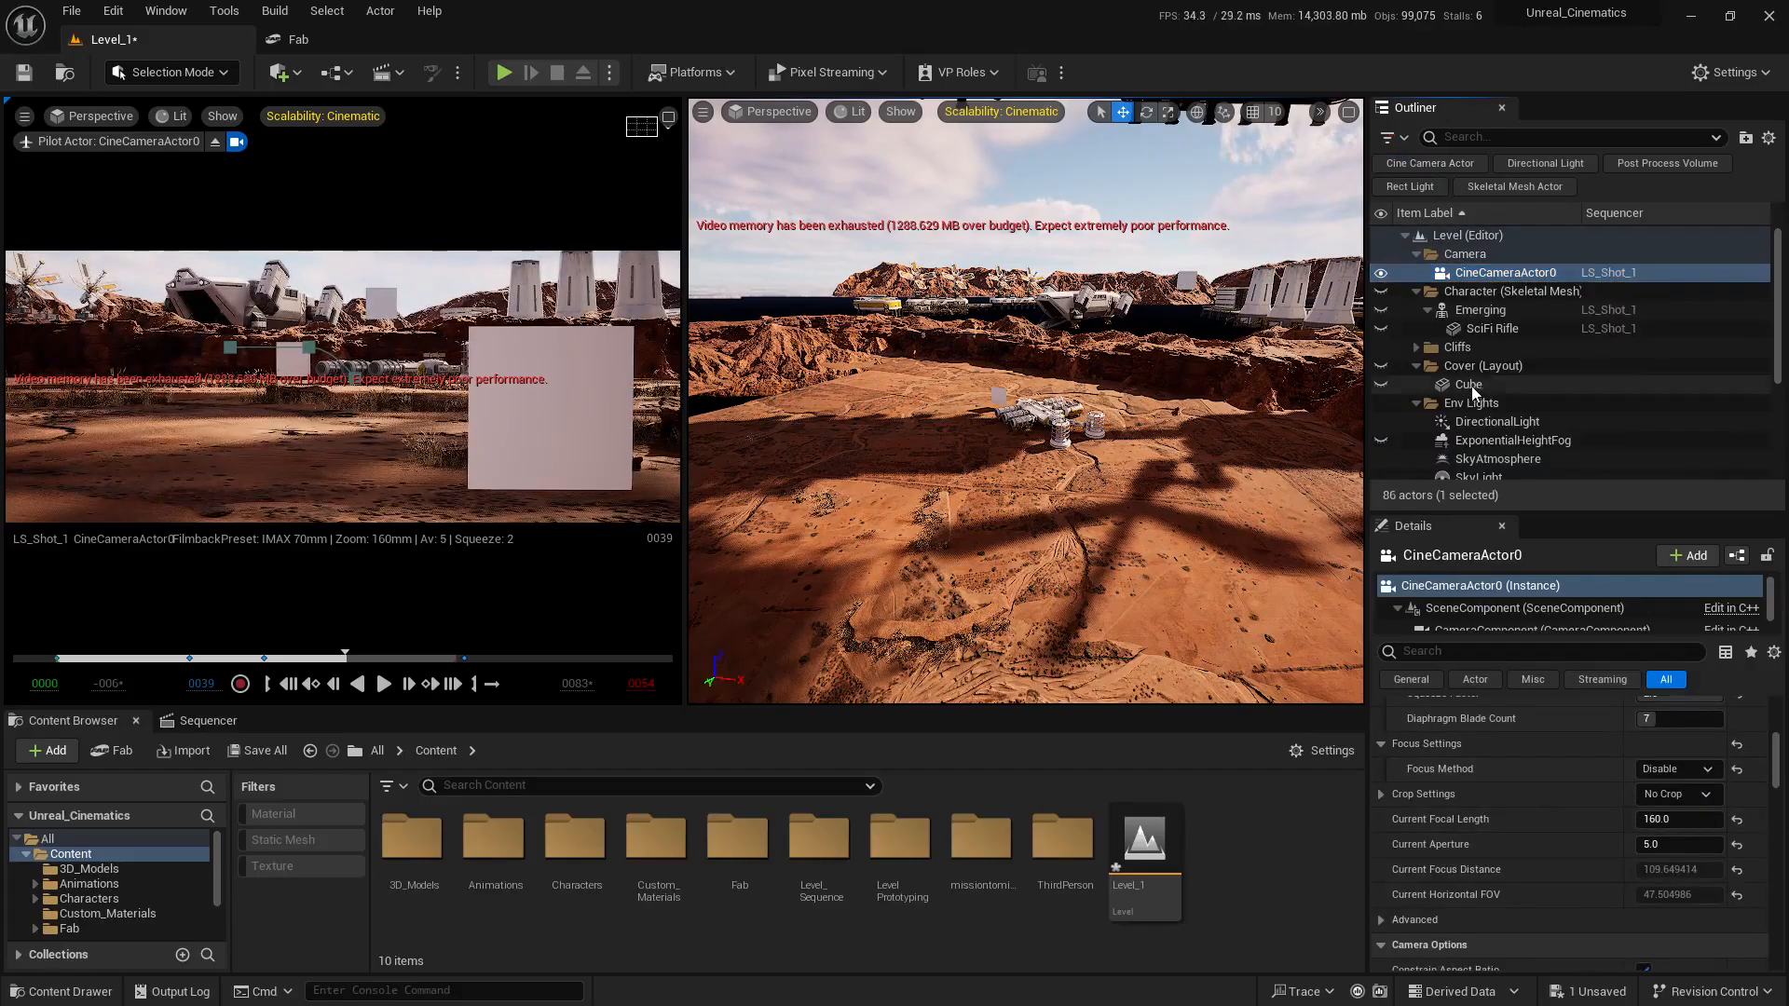
- Examine the nearest plane and the surrounding base in the free perspective view with the fog hidden
{"action": "scroll", "coordinate": [1446, 391], "scroll_direction": "down", "scroll_amount": 3}
{"action": "scroll", "coordinate": [1443, 414], "scroll_direction": "up", "scroll_amount": 6}
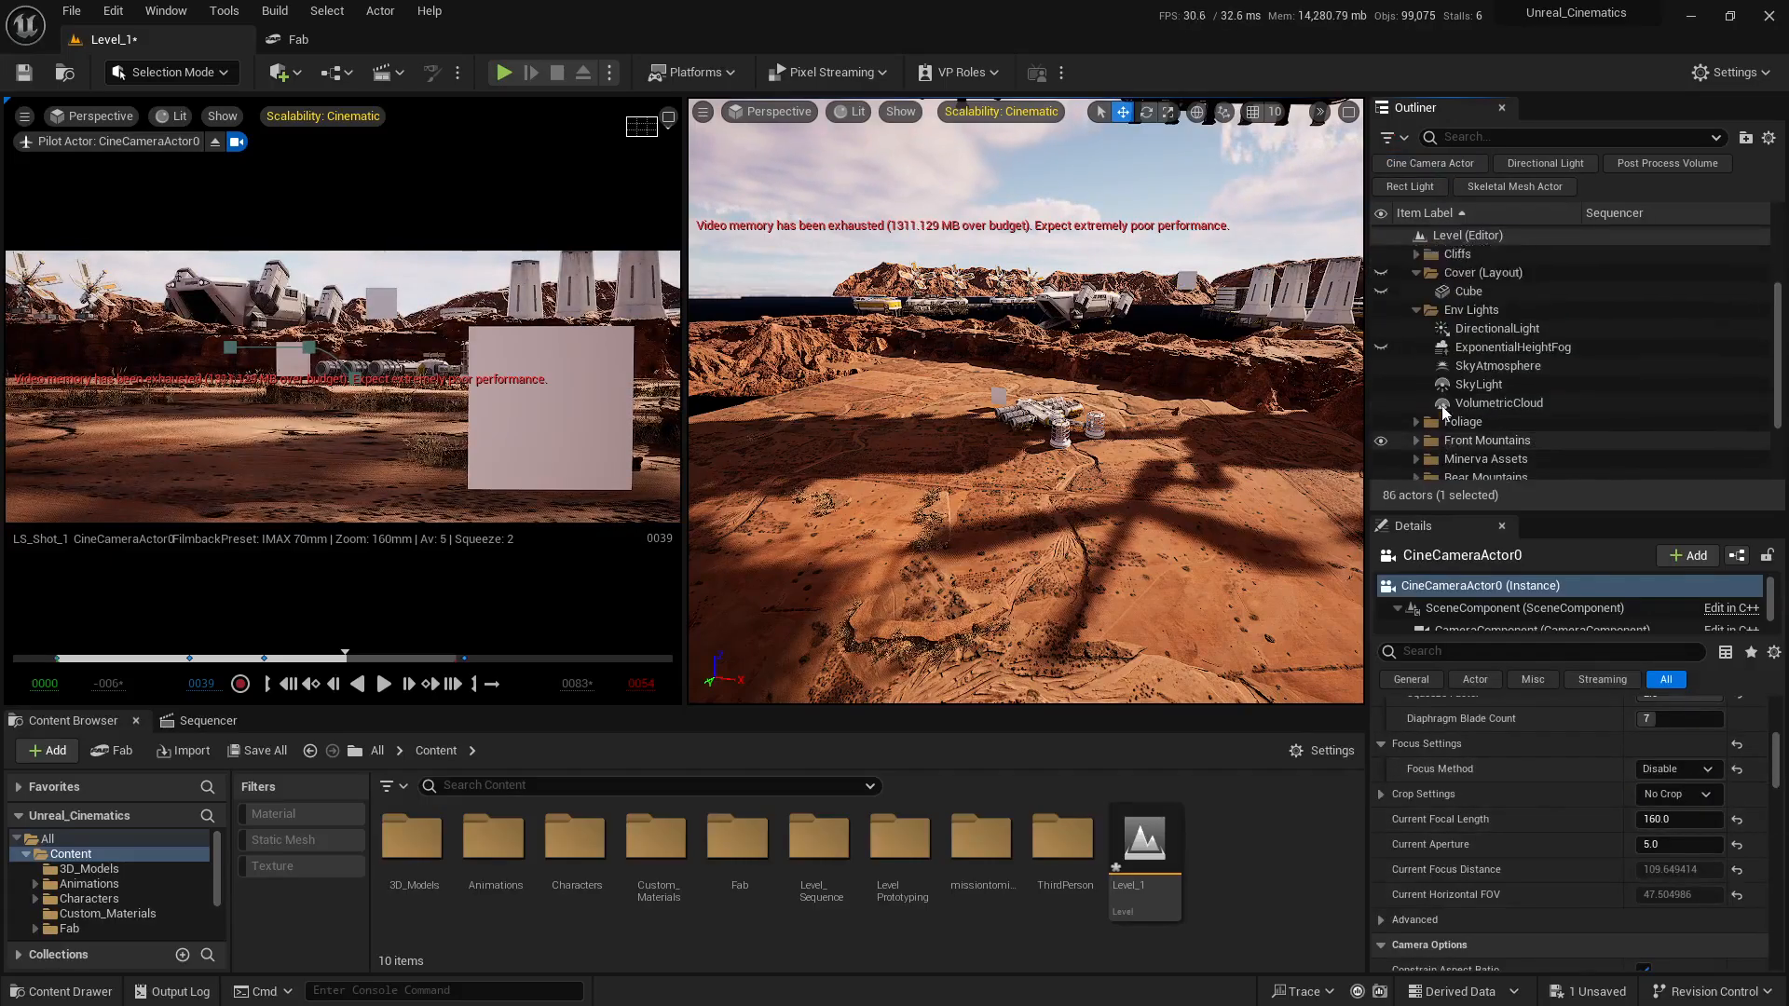
{"action": "scroll", "coordinate": [1443, 415], "scroll_direction": "down", "scroll_amount": 3}
{"action": "key", "text": "s"}
{"action": "right_click_drag", "start_coordinate": [1118, 410], "coordinate": [1072, 368]}
{"action": "key", "text": "s"}
{"action": "key", "text": "w"}
{"action": "key", "text": "s"}
{"action": "key", "text": "w"}
{"action": "key", "text": "q"}
{"action": "scroll", "coordinate": [1414, 326], "scroll_direction": "down", "scroll_amount": 2}
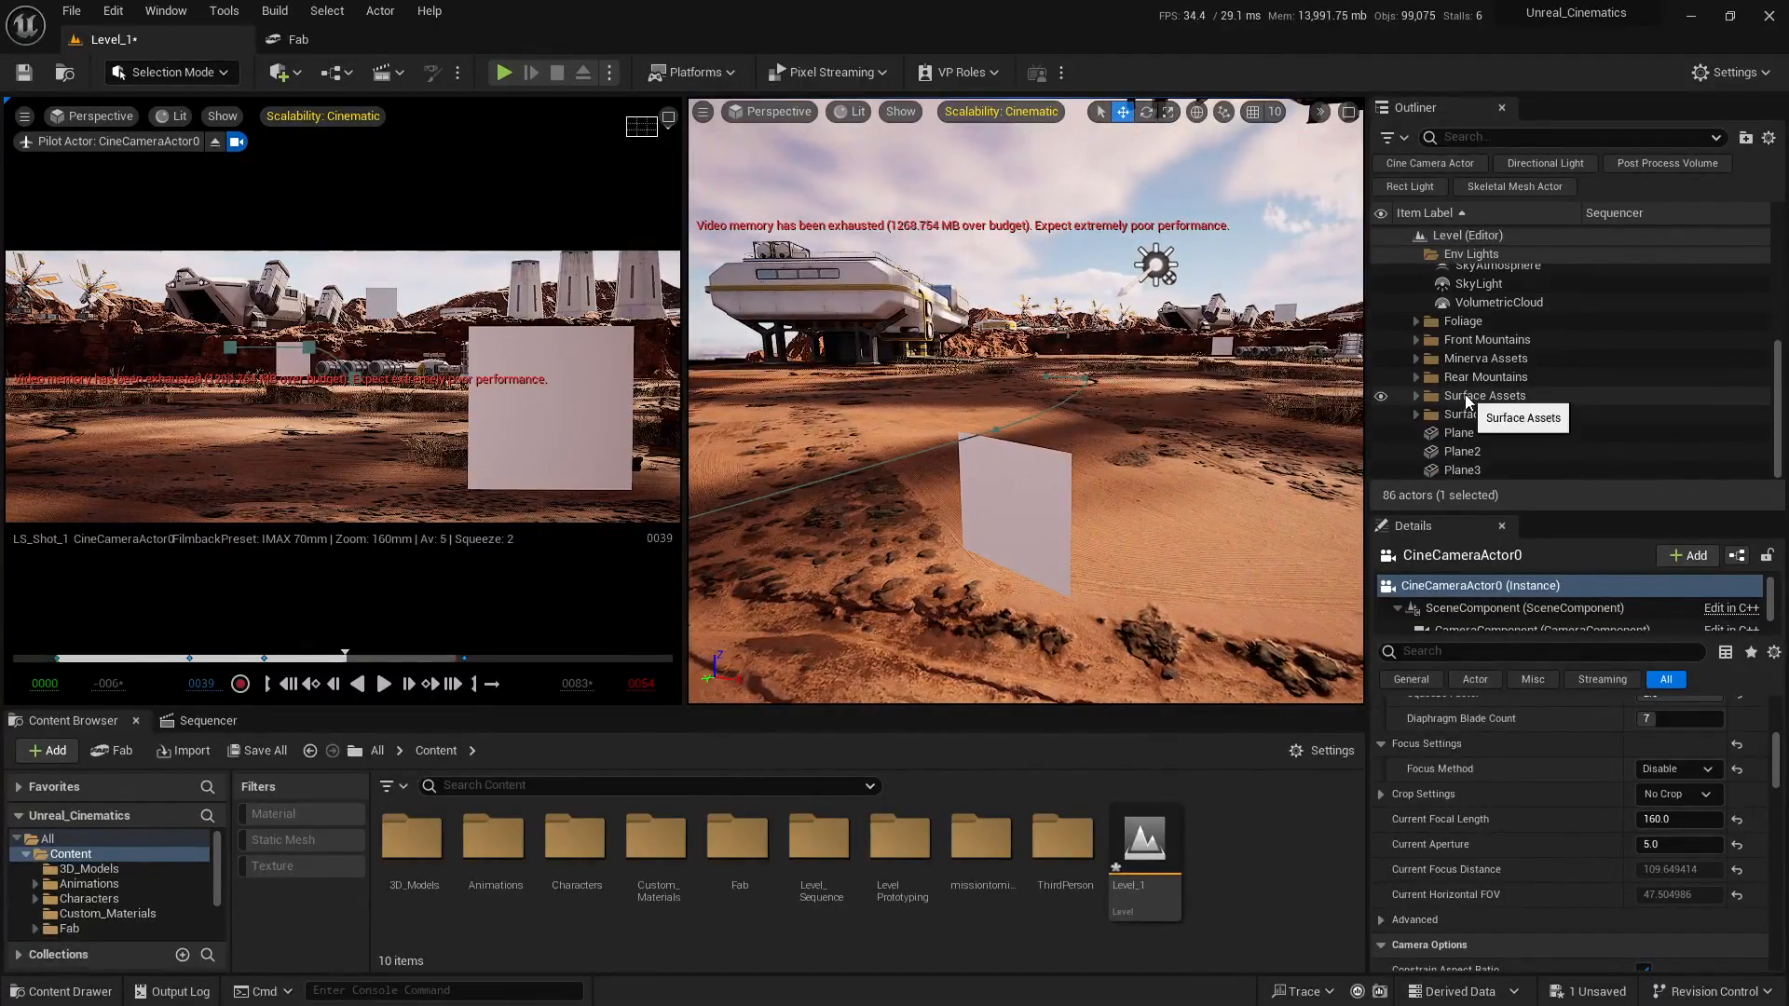
- Duplicate the M_Basic_Inst1 material instance in the Custom_Materials folder, keeping the suggested name M_Basic_Inst2
{"action": "double_click", "coordinate": [656, 852]}
{"action": "left_click", "coordinate": [586, 872]}
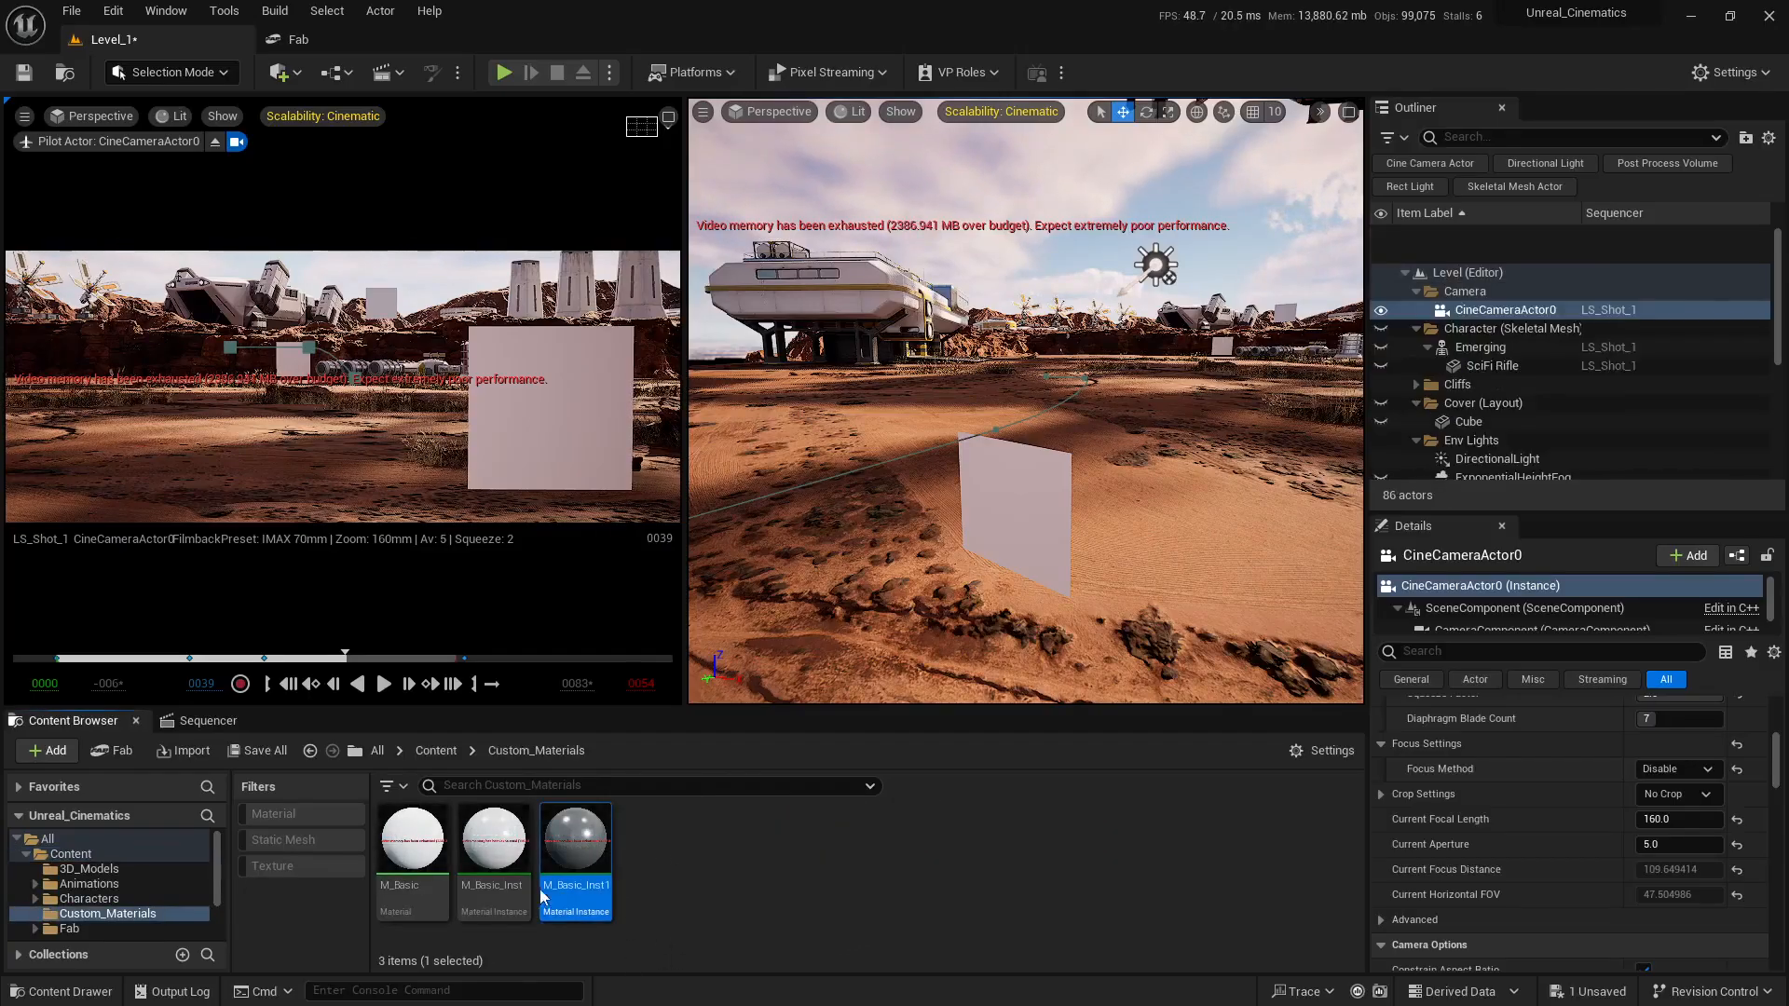
{"action": "key", "text": "ctrl+d"}
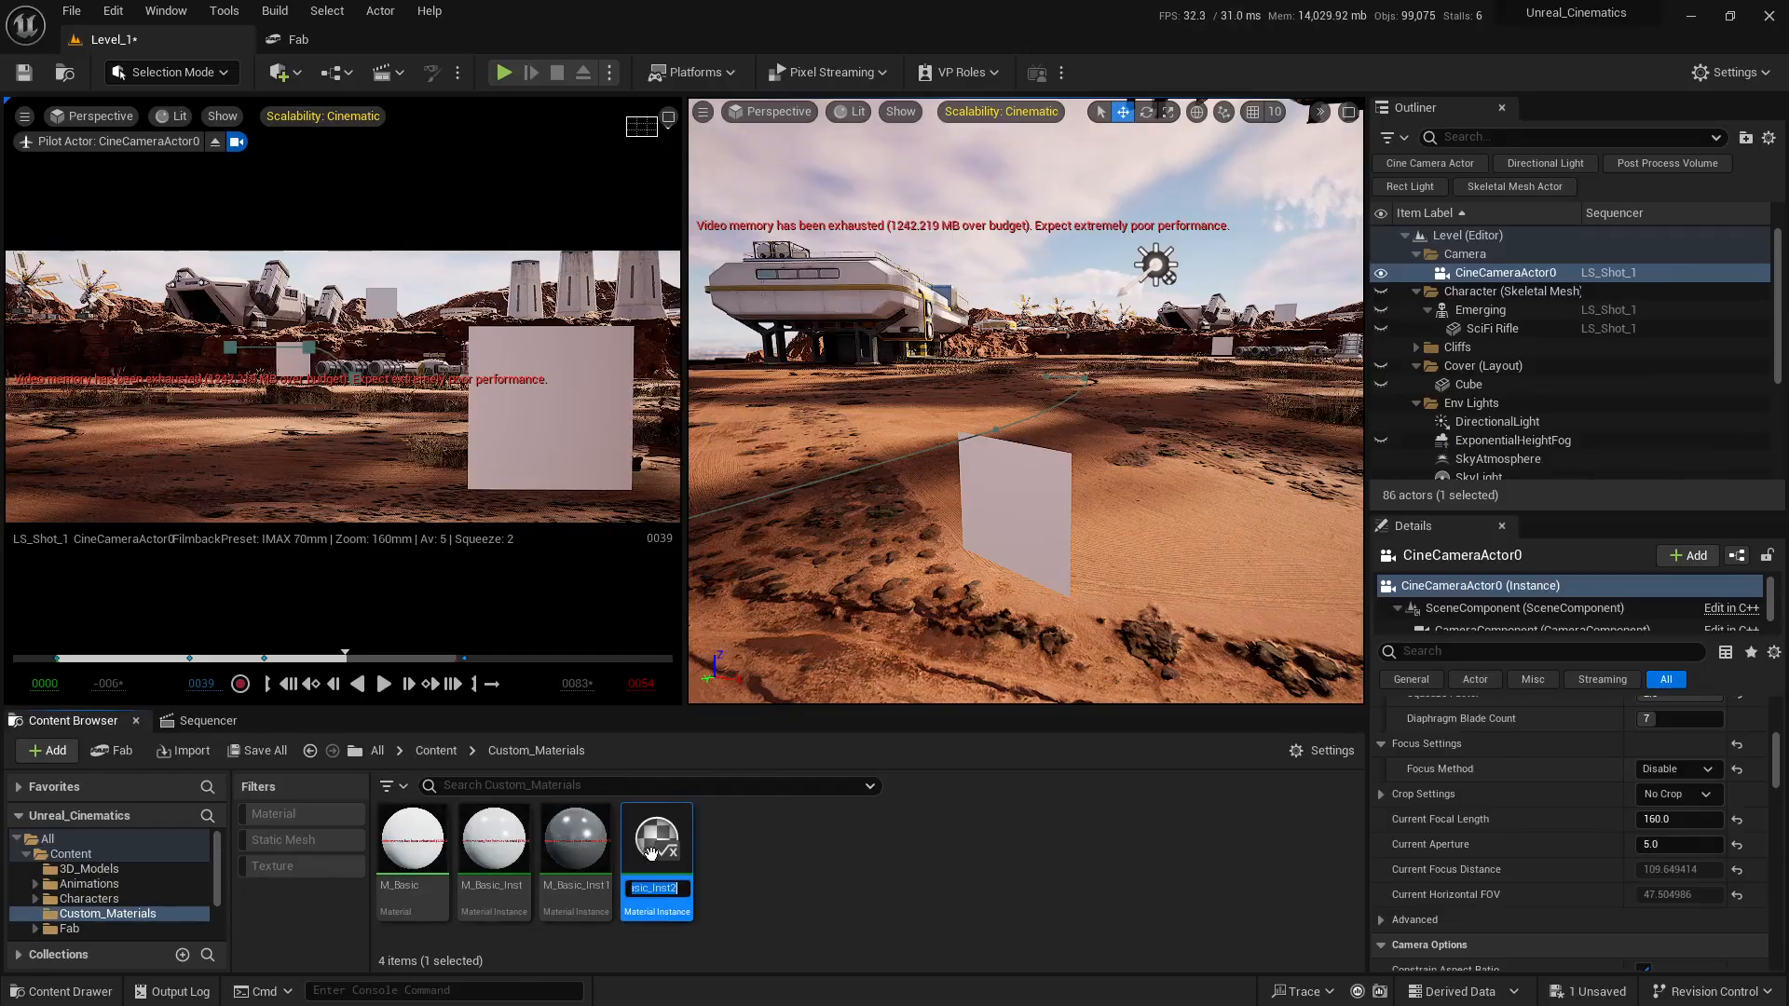
{"action": "key", "text": "Return"}
- Open M_Basic_Inst2, turn off its Specular override, and set Roughness to 1.0
{"action": "double_click", "coordinate": [652, 843]}
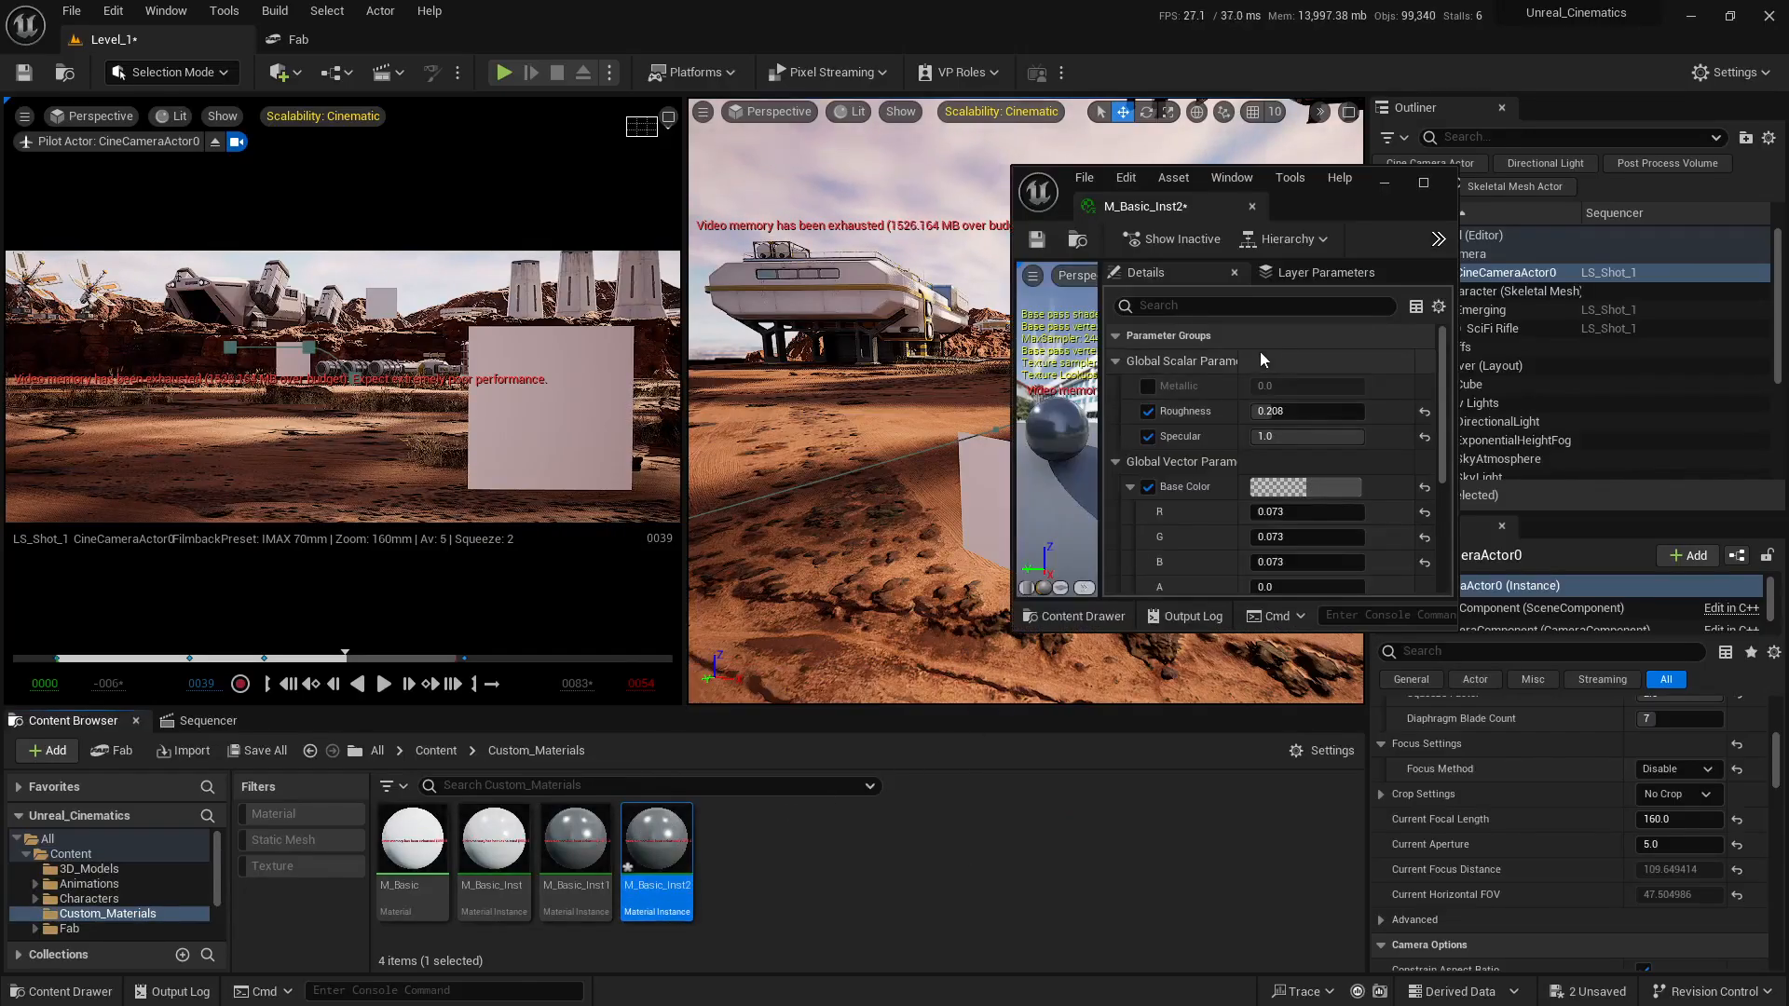
{"action": "left_click", "coordinate": [1148, 436]}
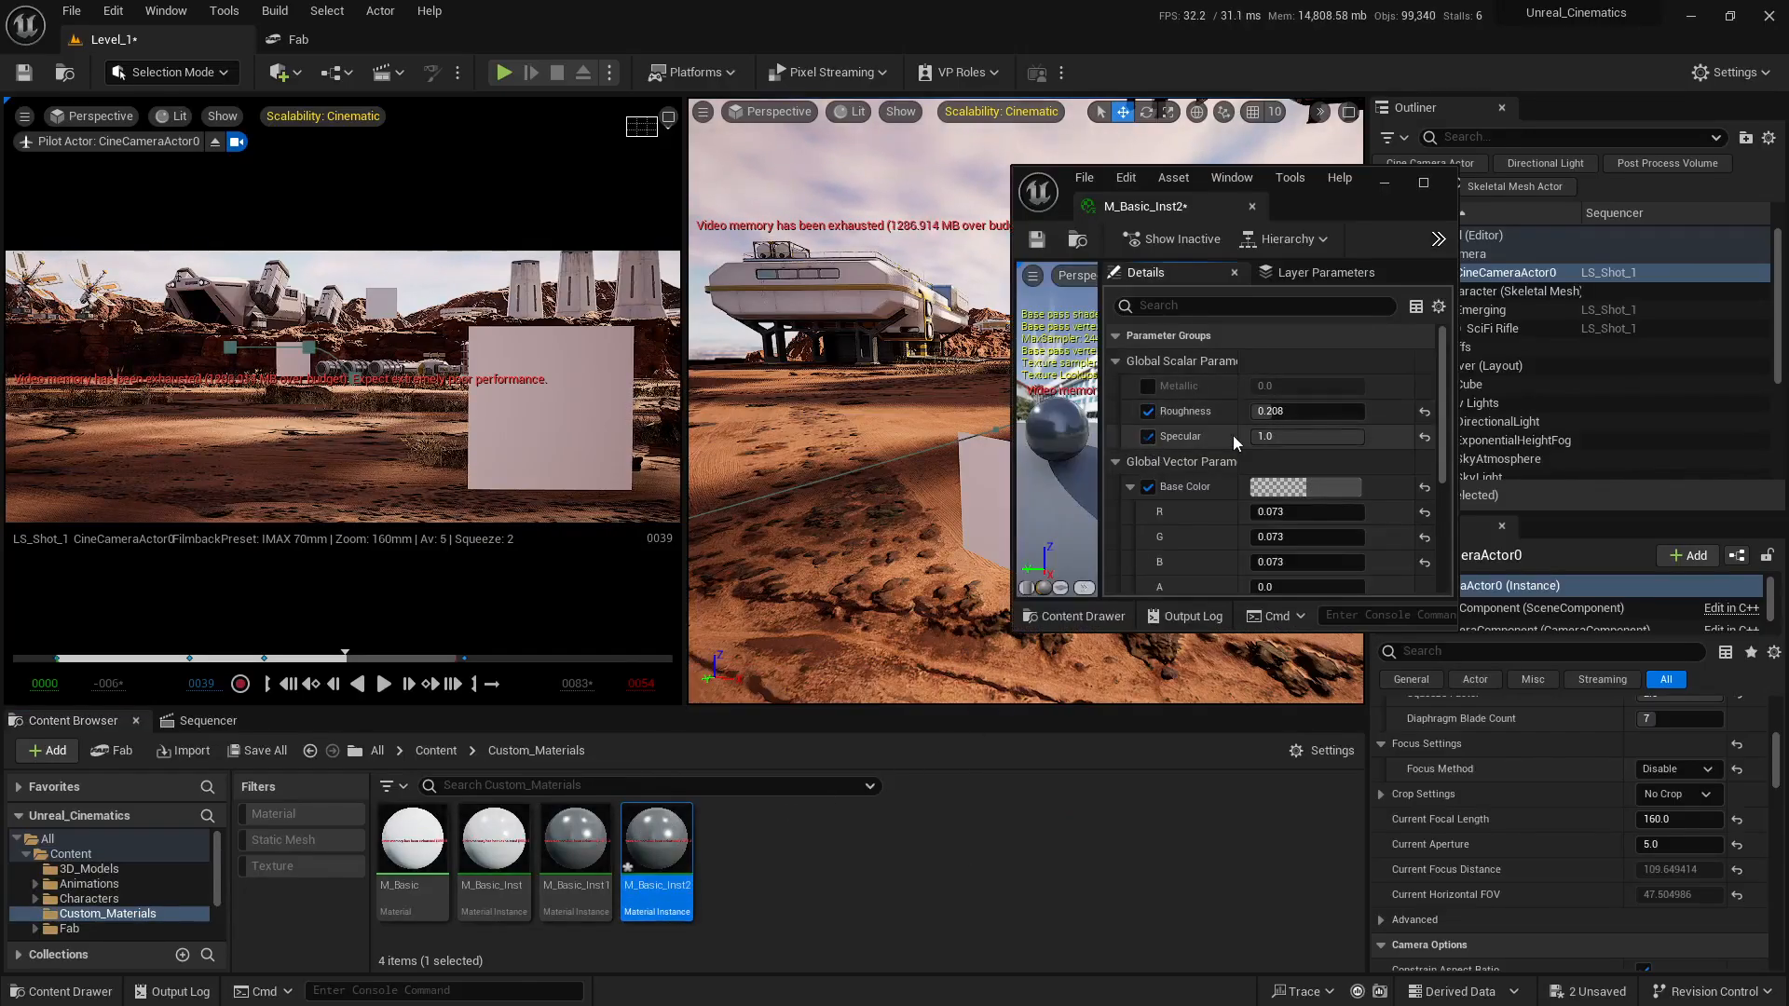
{"action": "left_click_drag", "start_coordinate": [1274, 412], "coordinate": [1364, 412]}
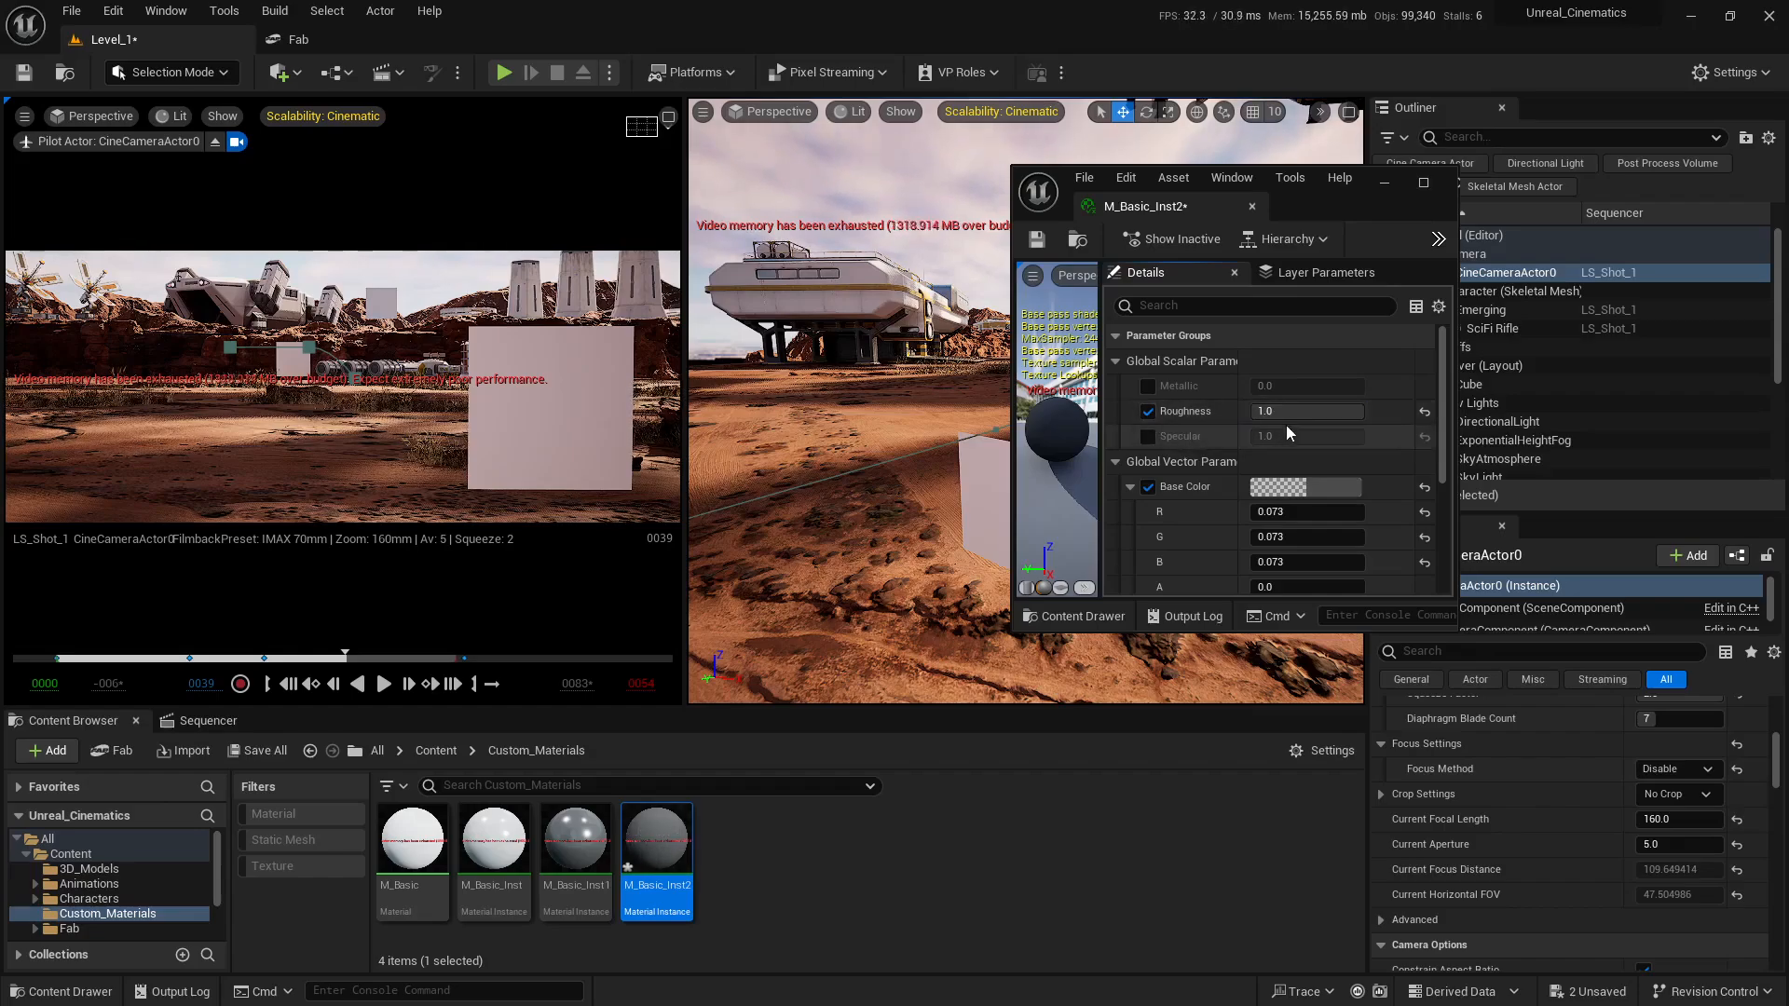
- Change the Base Color of M_Basic_Inst2 to pure black
{"action": "scroll", "coordinate": [1305, 421], "scroll_direction": "down", "scroll_amount": 2}
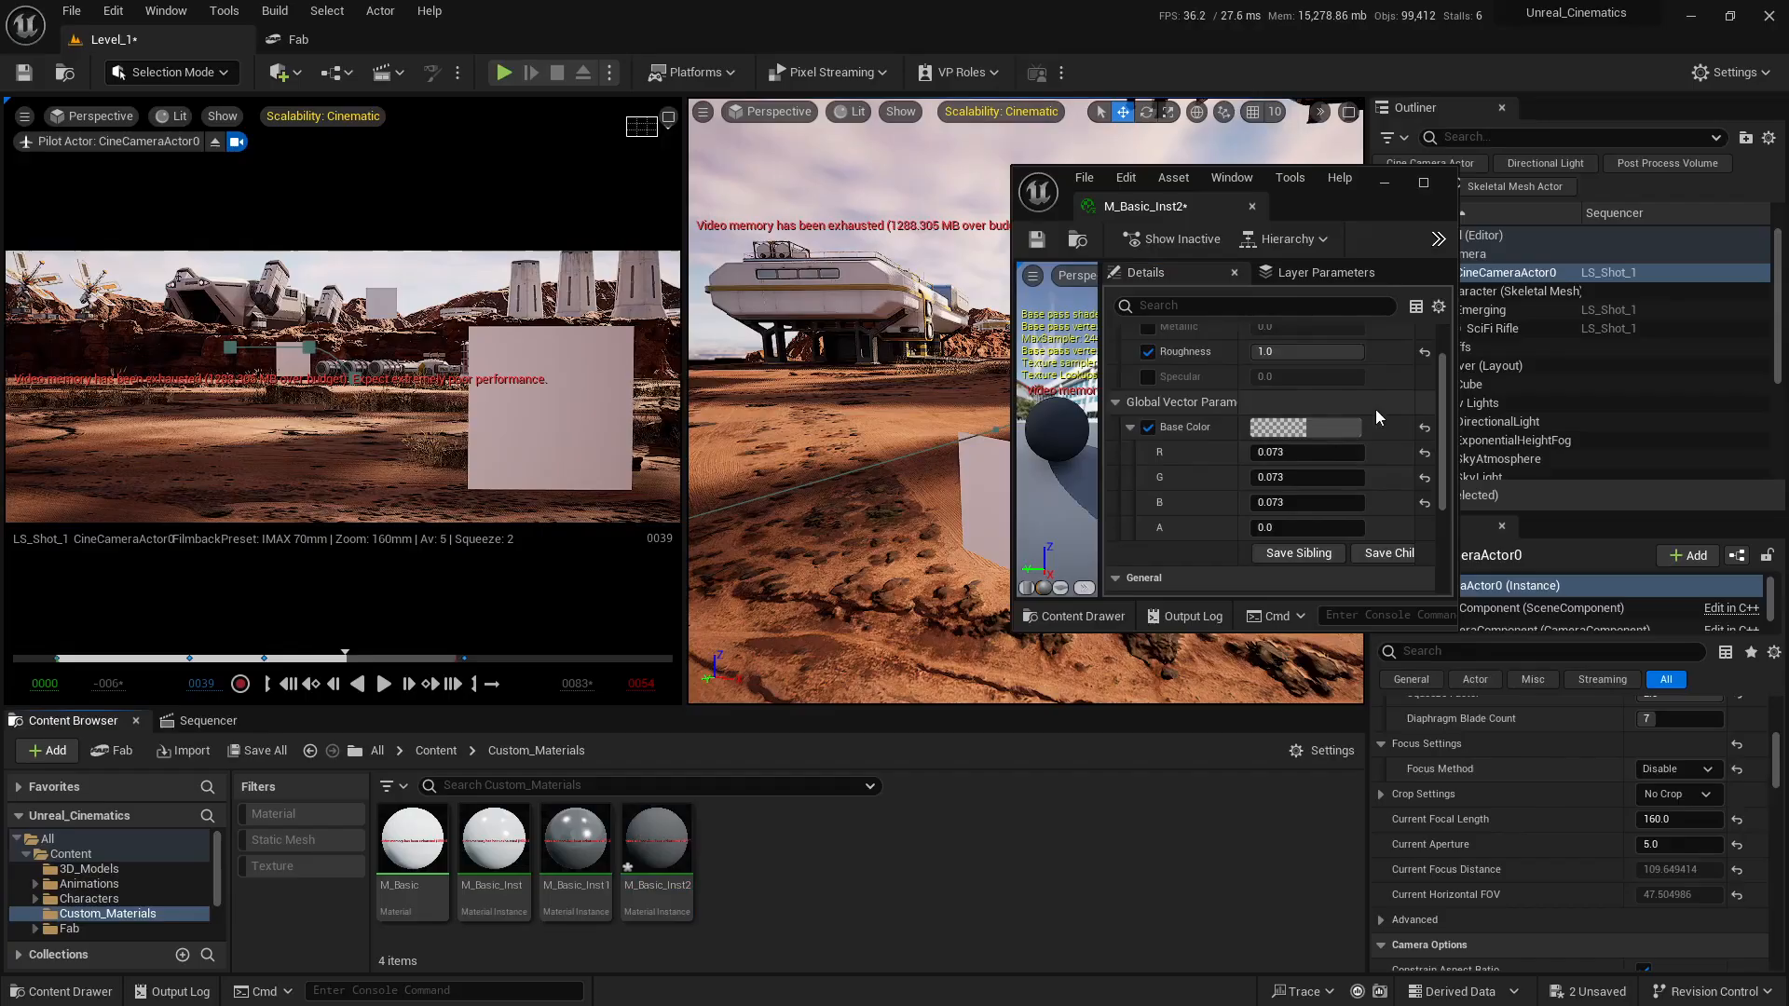
{"action": "left_click", "coordinate": [1332, 428]}
{"action": "left_click_drag", "start_coordinate": [1597, 720], "coordinate": [1596, 757]}
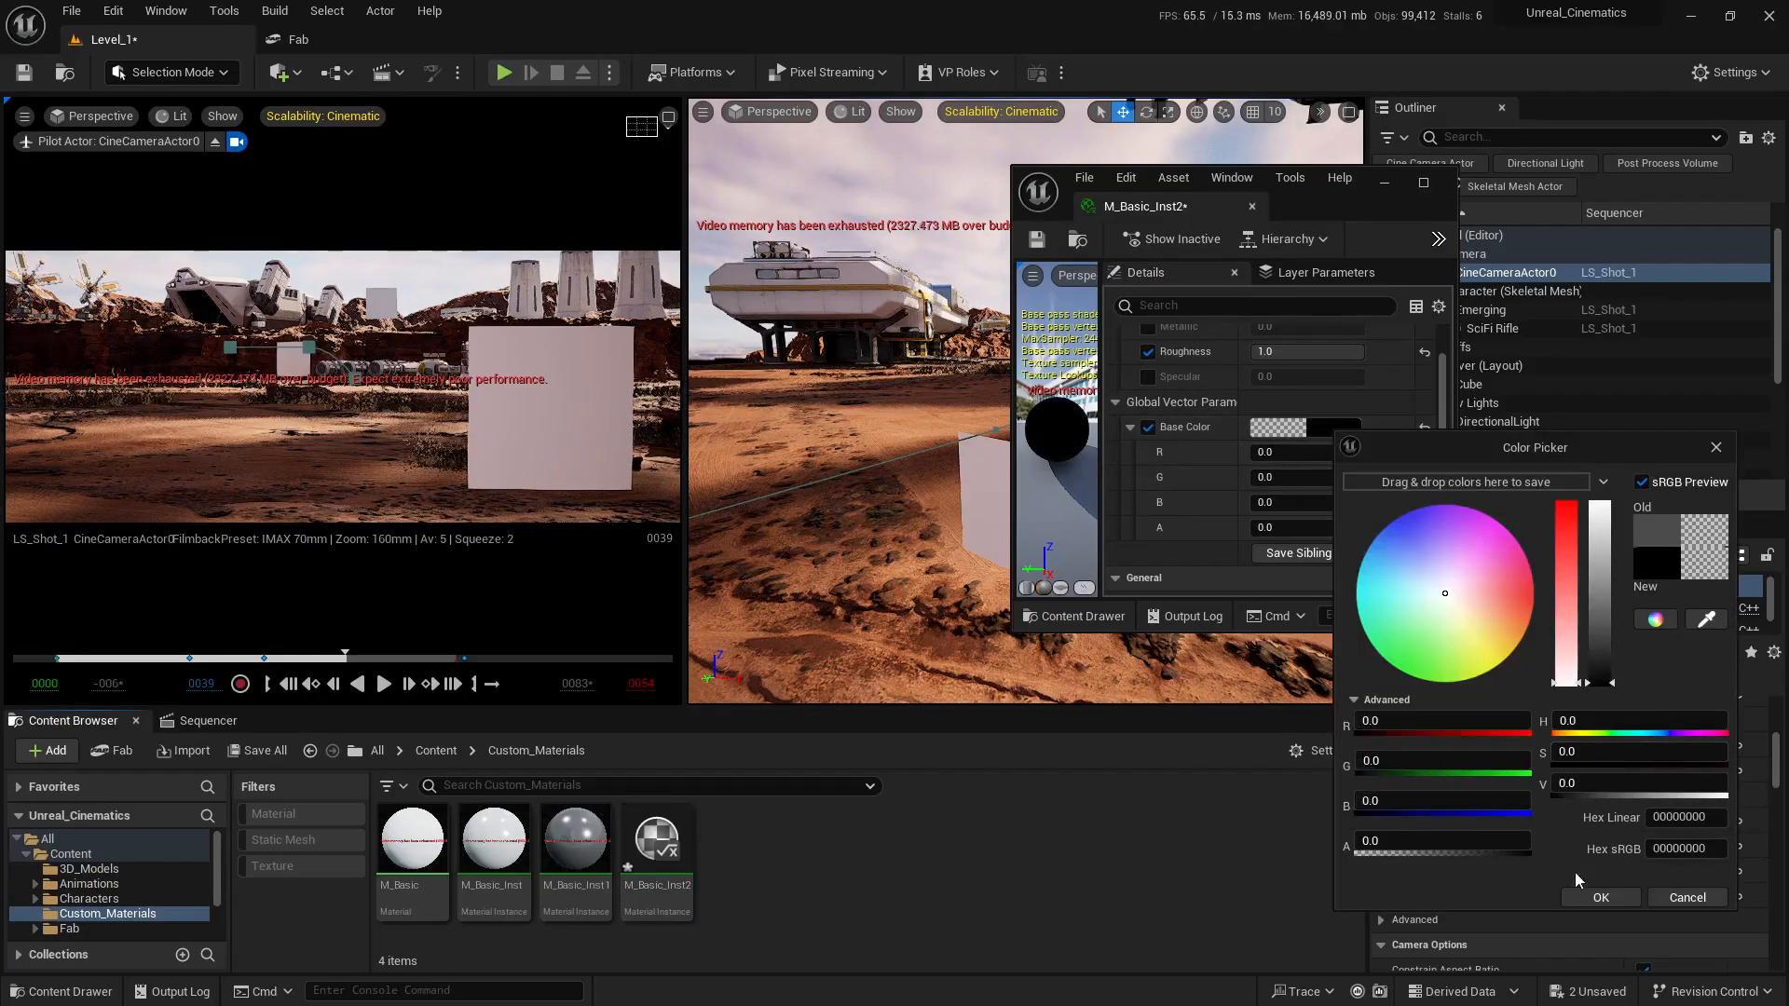
{"action": "left_click", "coordinate": [1587, 896]}
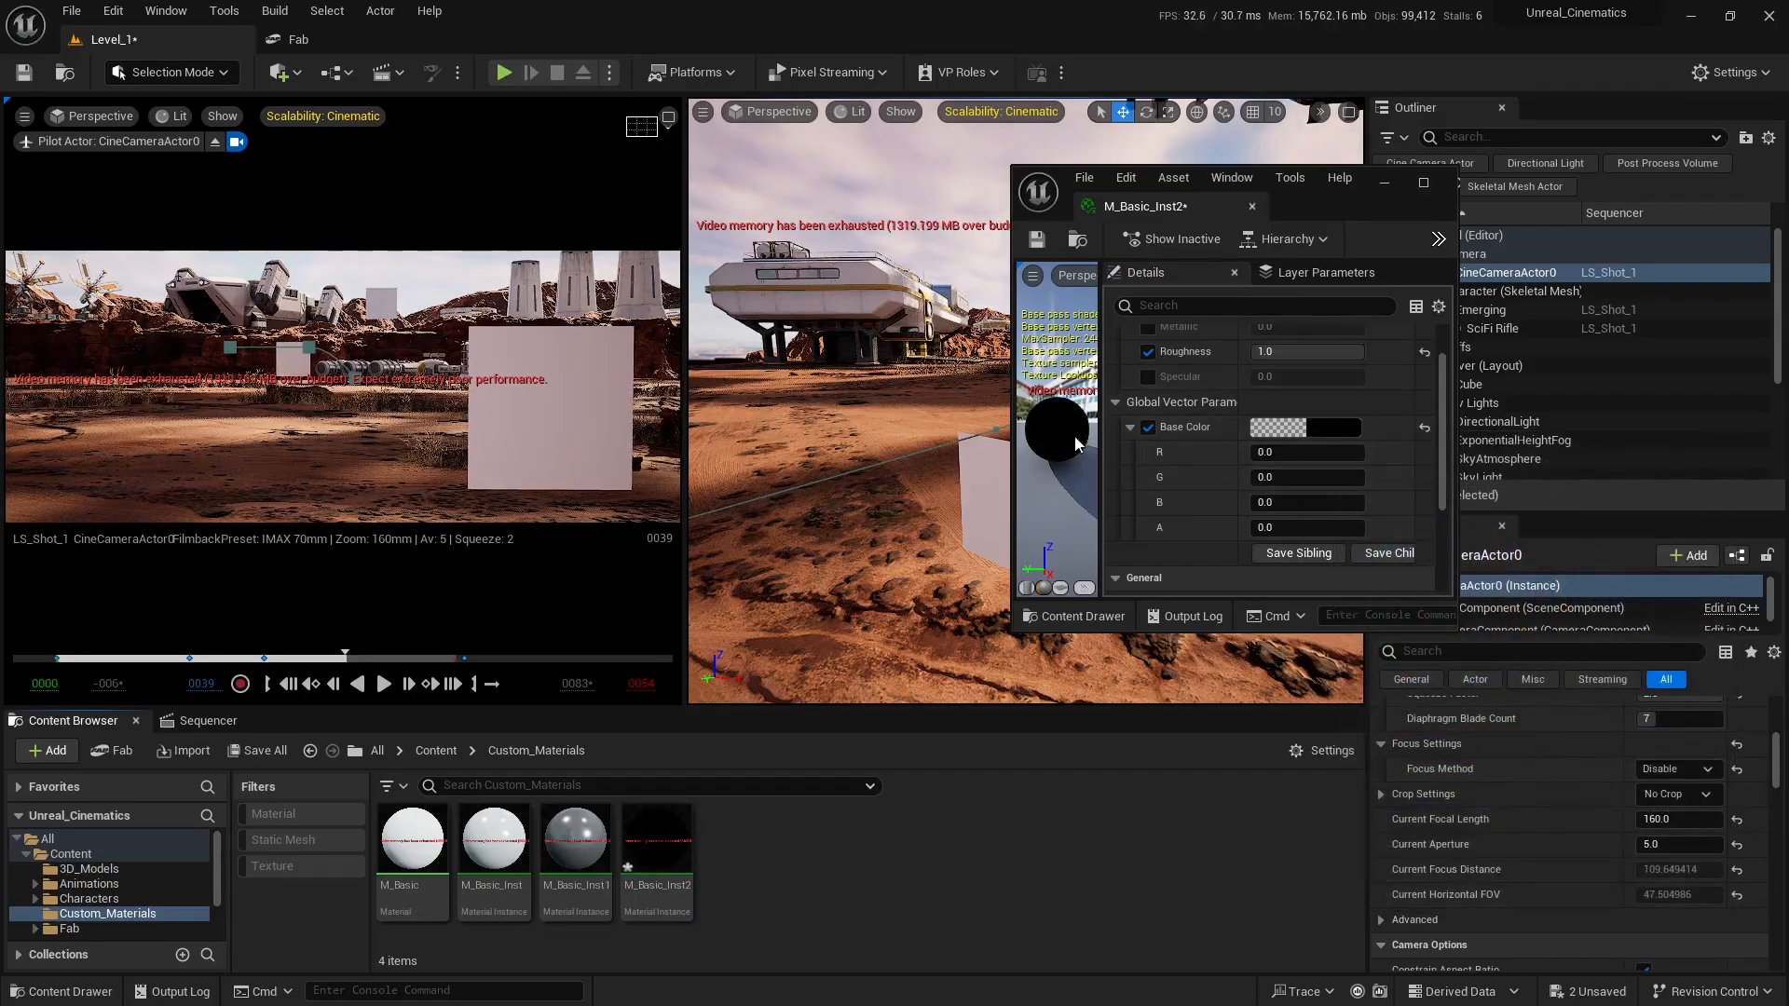
- Close the material instance editor and save Level_1 and M_Basic_Inst2
{"action": "left_click", "coordinate": [1252, 206]}
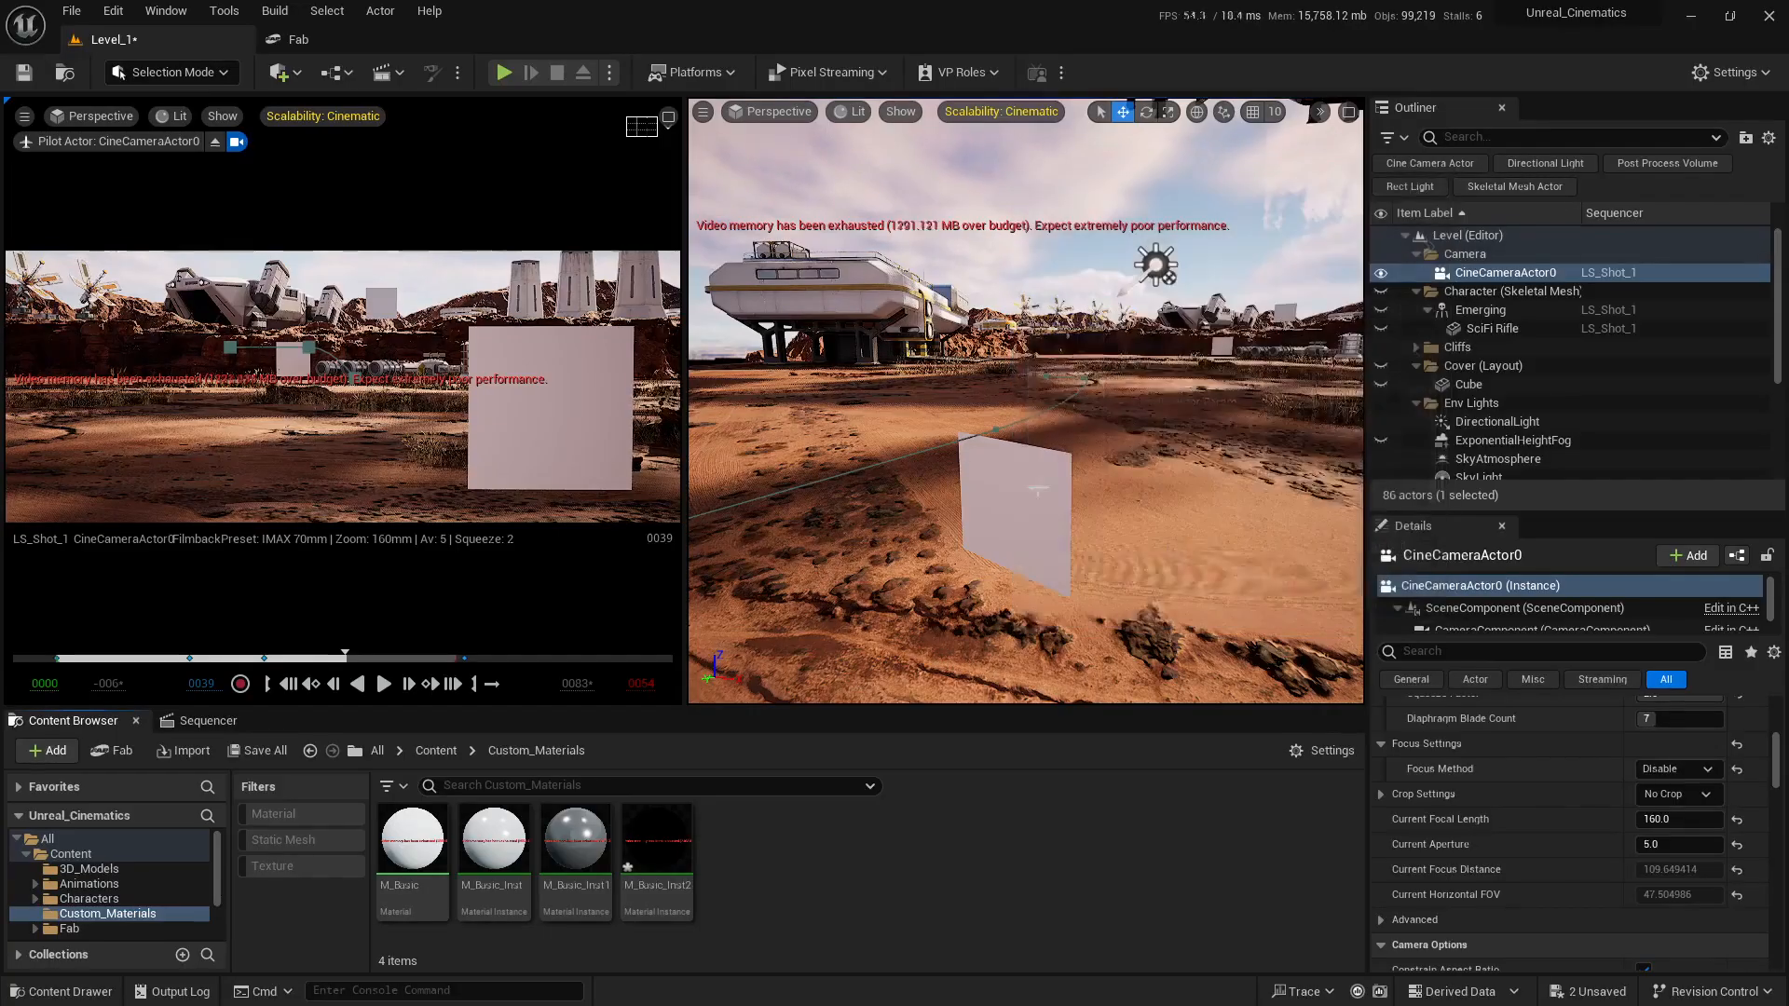
{"action": "left_click", "coordinate": [1588, 991]}
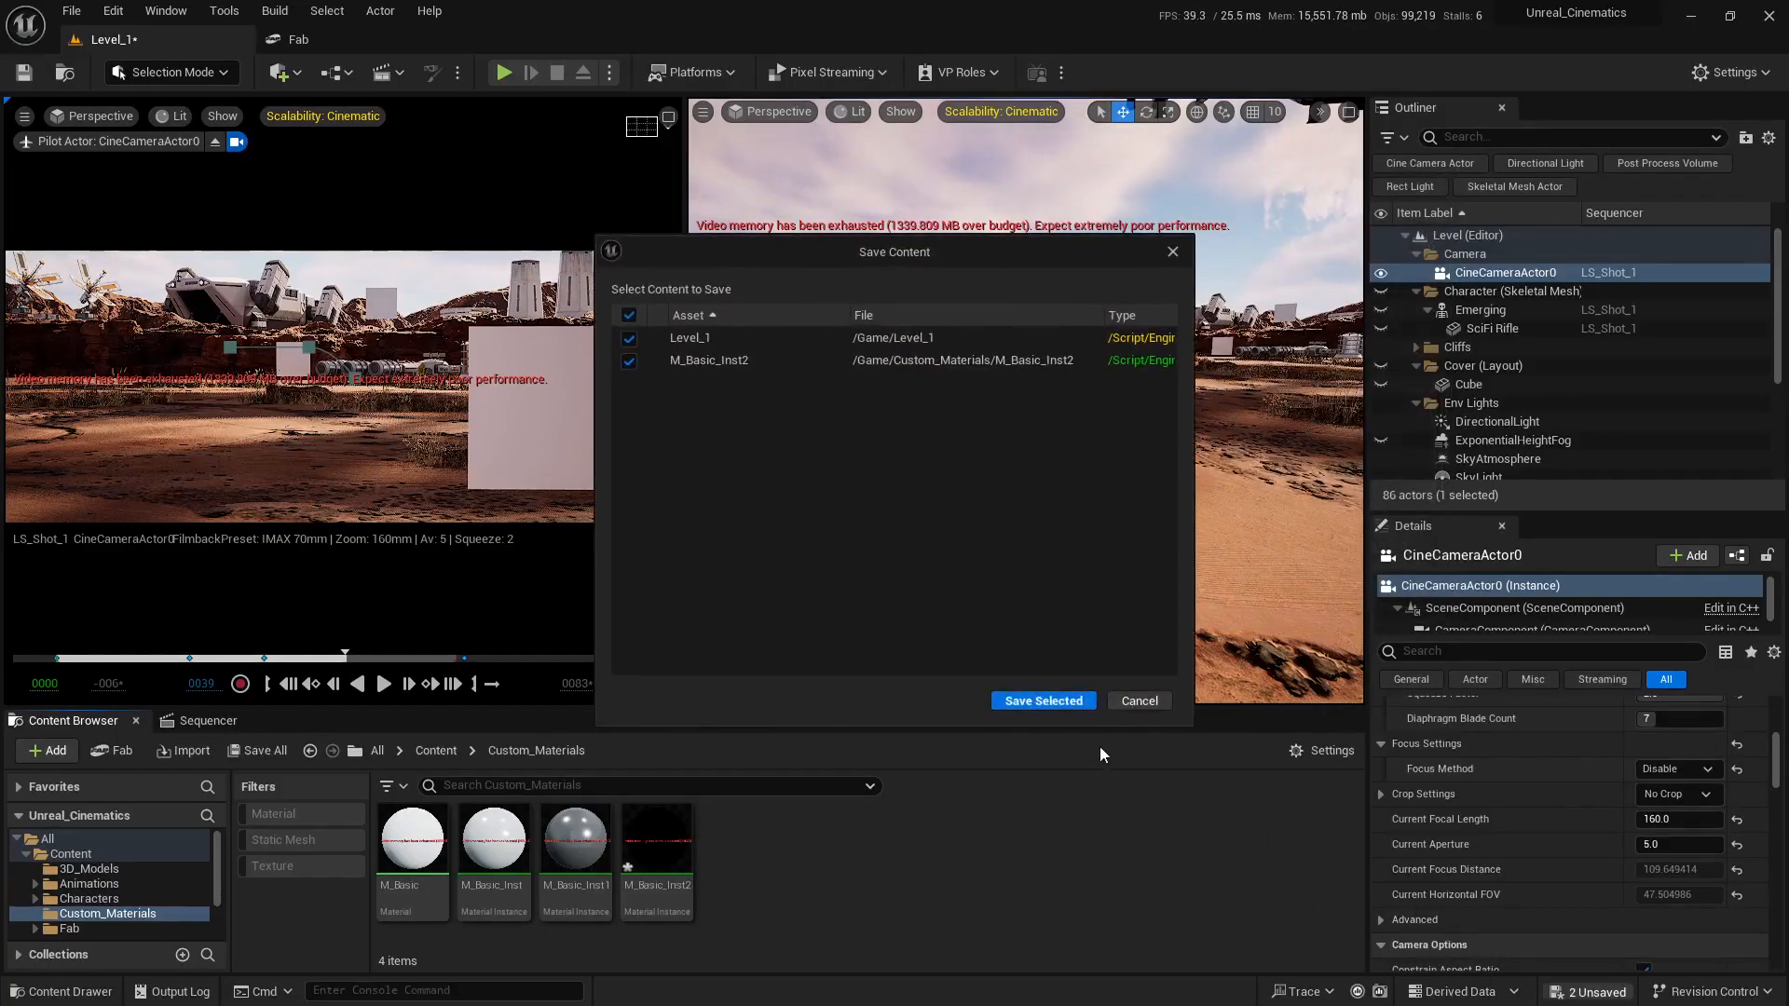
{"action": "left_click", "coordinate": [1043, 700]}
- Select Plane, Plane2 and Plane3 together and assign M_Basic_Inst2 to their material Element 0
{"action": "scroll", "coordinate": [1584, 380], "scroll_direction": "down", "scroll_amount": 4}
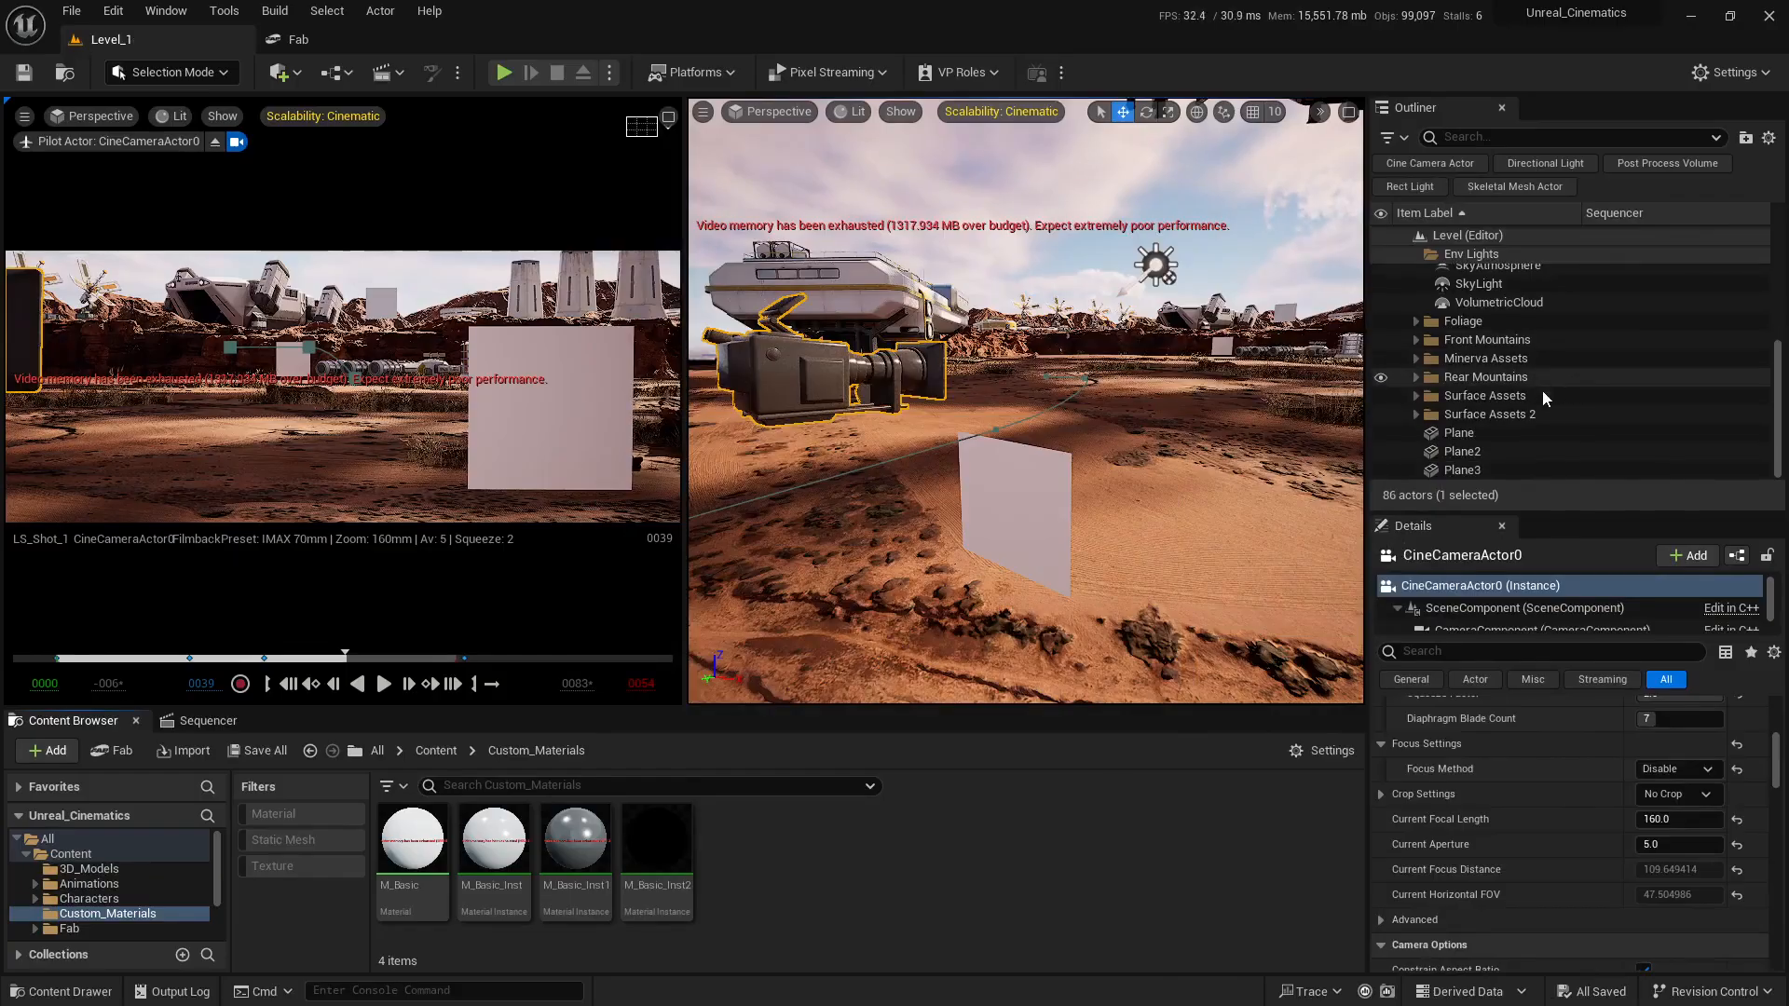
{"action": "left_click", "coordinate": [1463, 433]}
{"action": "left_click", "coordinate": [1463, 471], "text": "shift"}
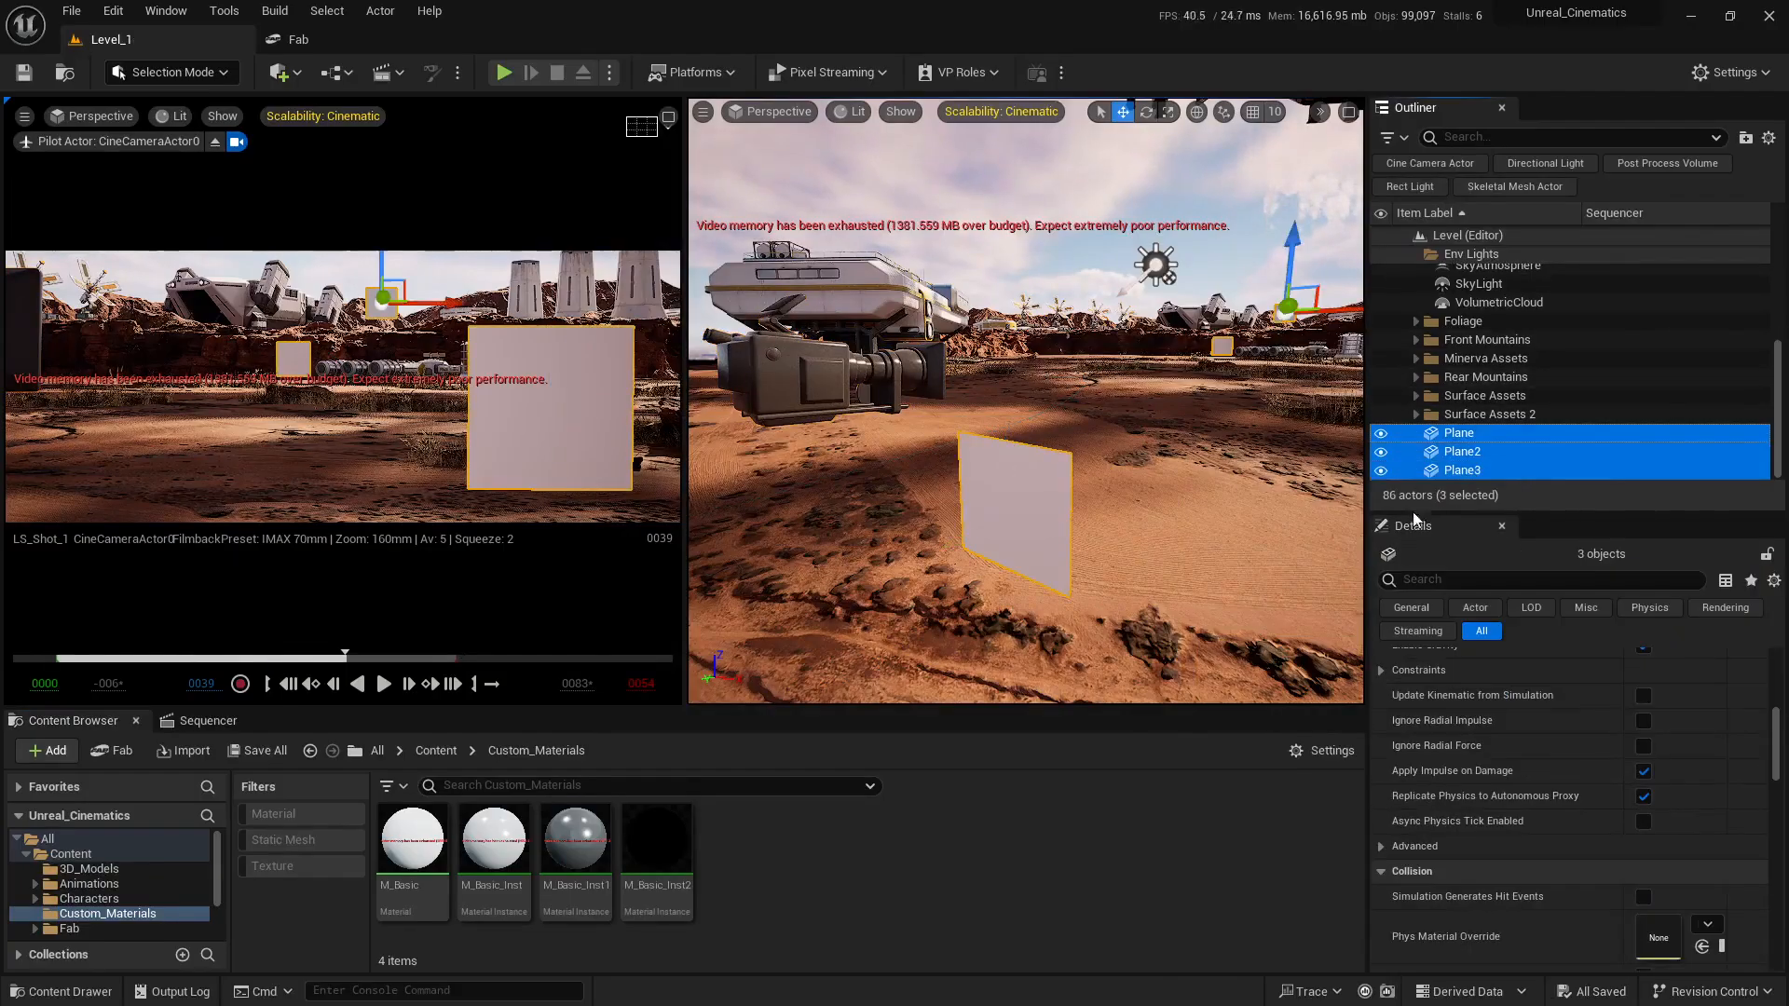
{"action": "key", "text": "f"}
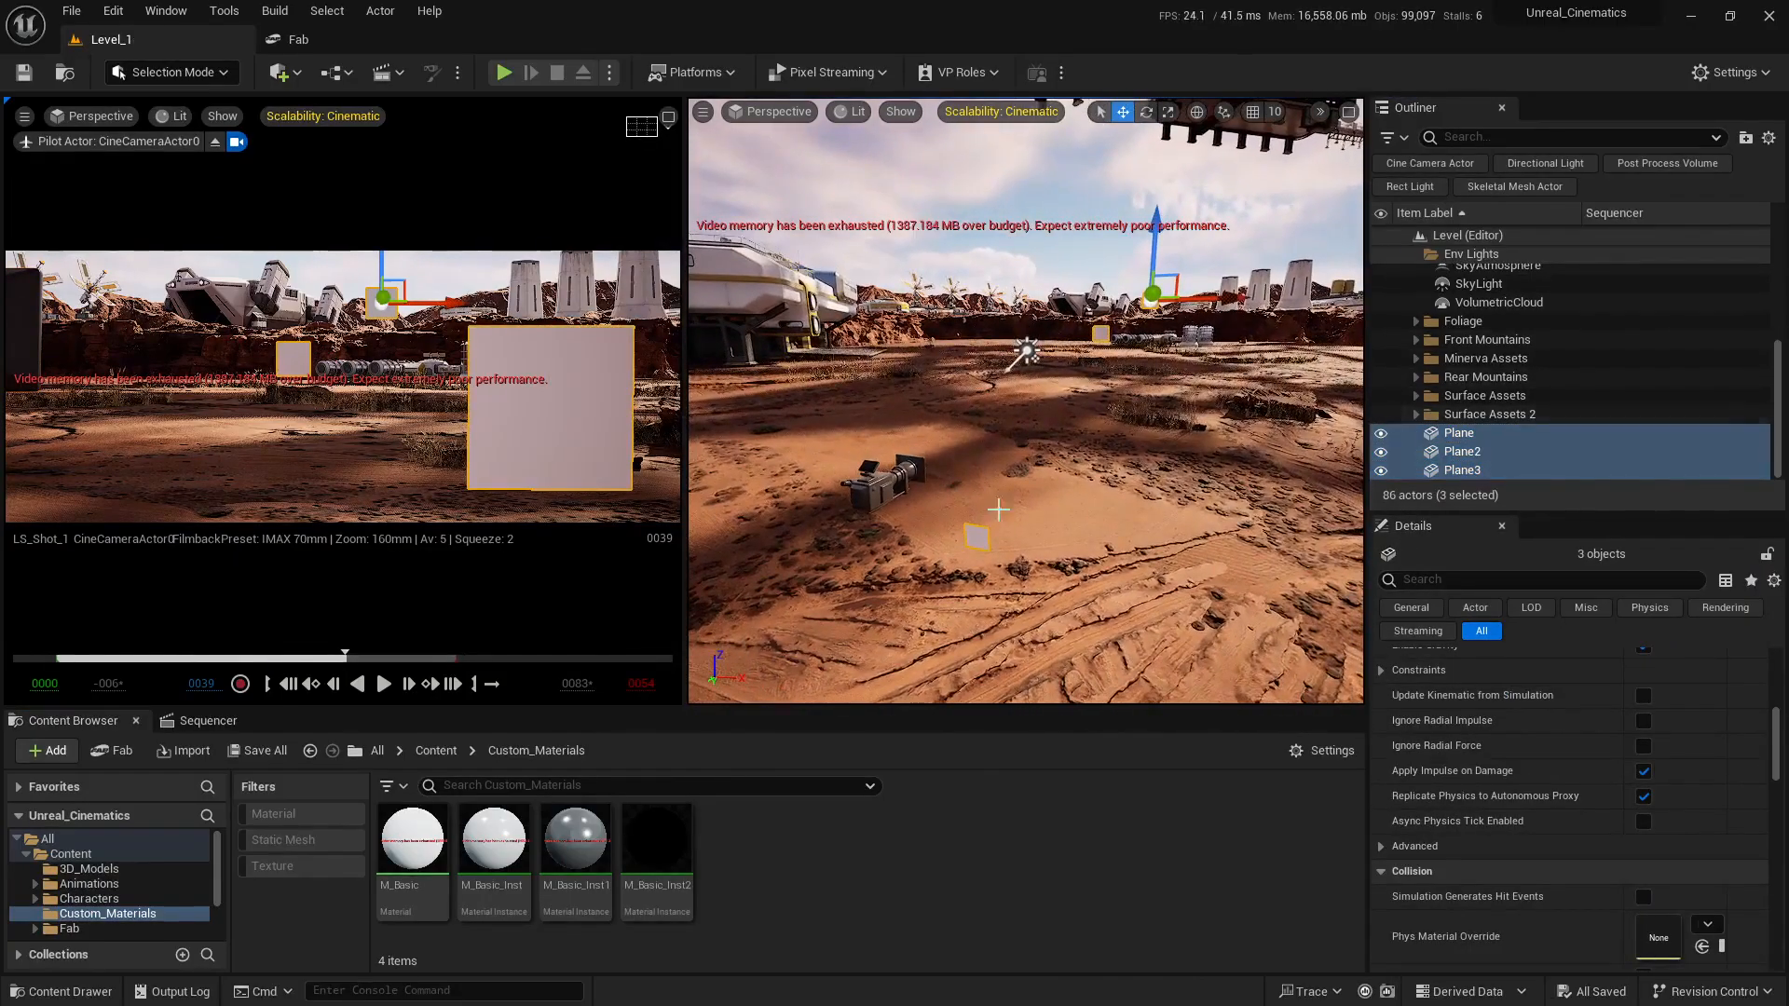
{"action": "key", "text": "w"}
{"action": "right_click_drag", "start_coordinate": [1127, 514], "coordinate": [1338, 669]}
{"action": "key", "text": "w"}
{"action": "key", "text": "q"}
{"action": "scroll", "coordinate": [1646, 790], "scroll_direction": "up", "scroll_amount": 10}
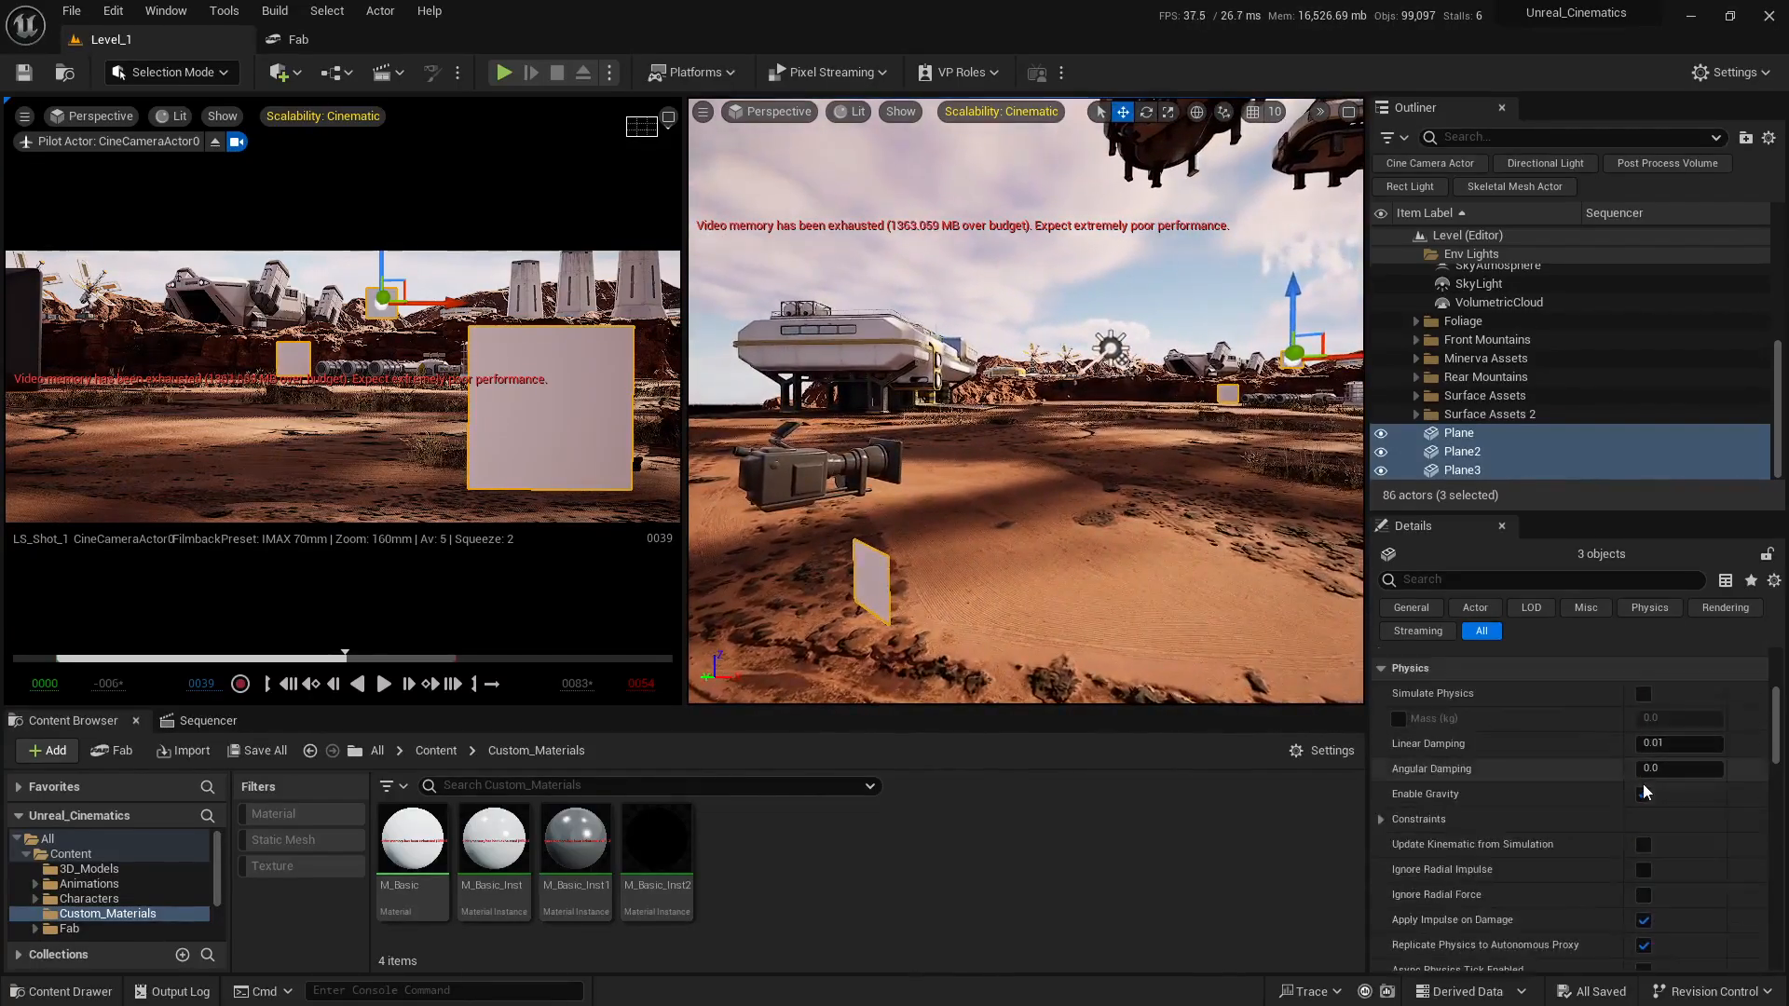
{"action": "left_click_drag", "start_coordinate": [654, 847], "coordinate": [664, 847]}
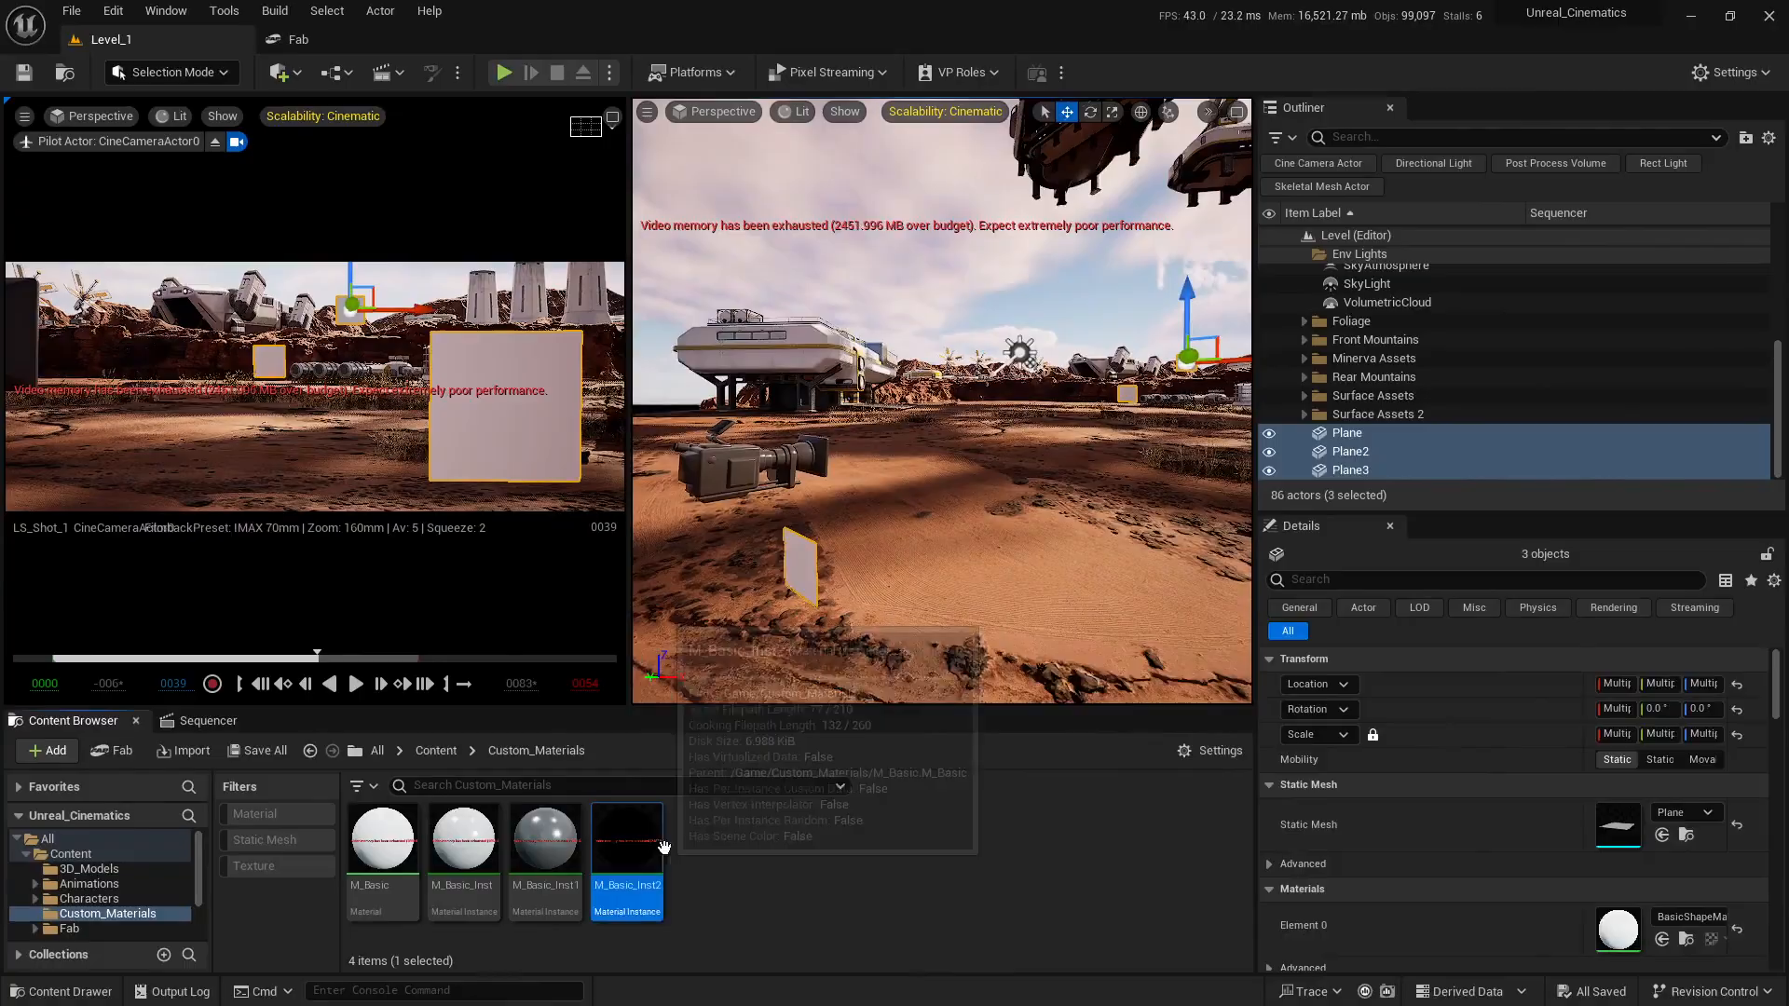
{"action": "left_click", "coordinate": [1663, 939]}
- Deselect the blackened planes and save the modified level
{"action": "right_click_drag", "start_coordinate": [1022, 488], "coordinate": [1081, 486]}
{"action": "key", "text": "a"}
{"action": "key", "text": "Escape"}
{"action": "right_click_drag", "start_coordinate": [994, 383], "coordinate": [1099, 390]}
{"action": "key", "text": "a"}
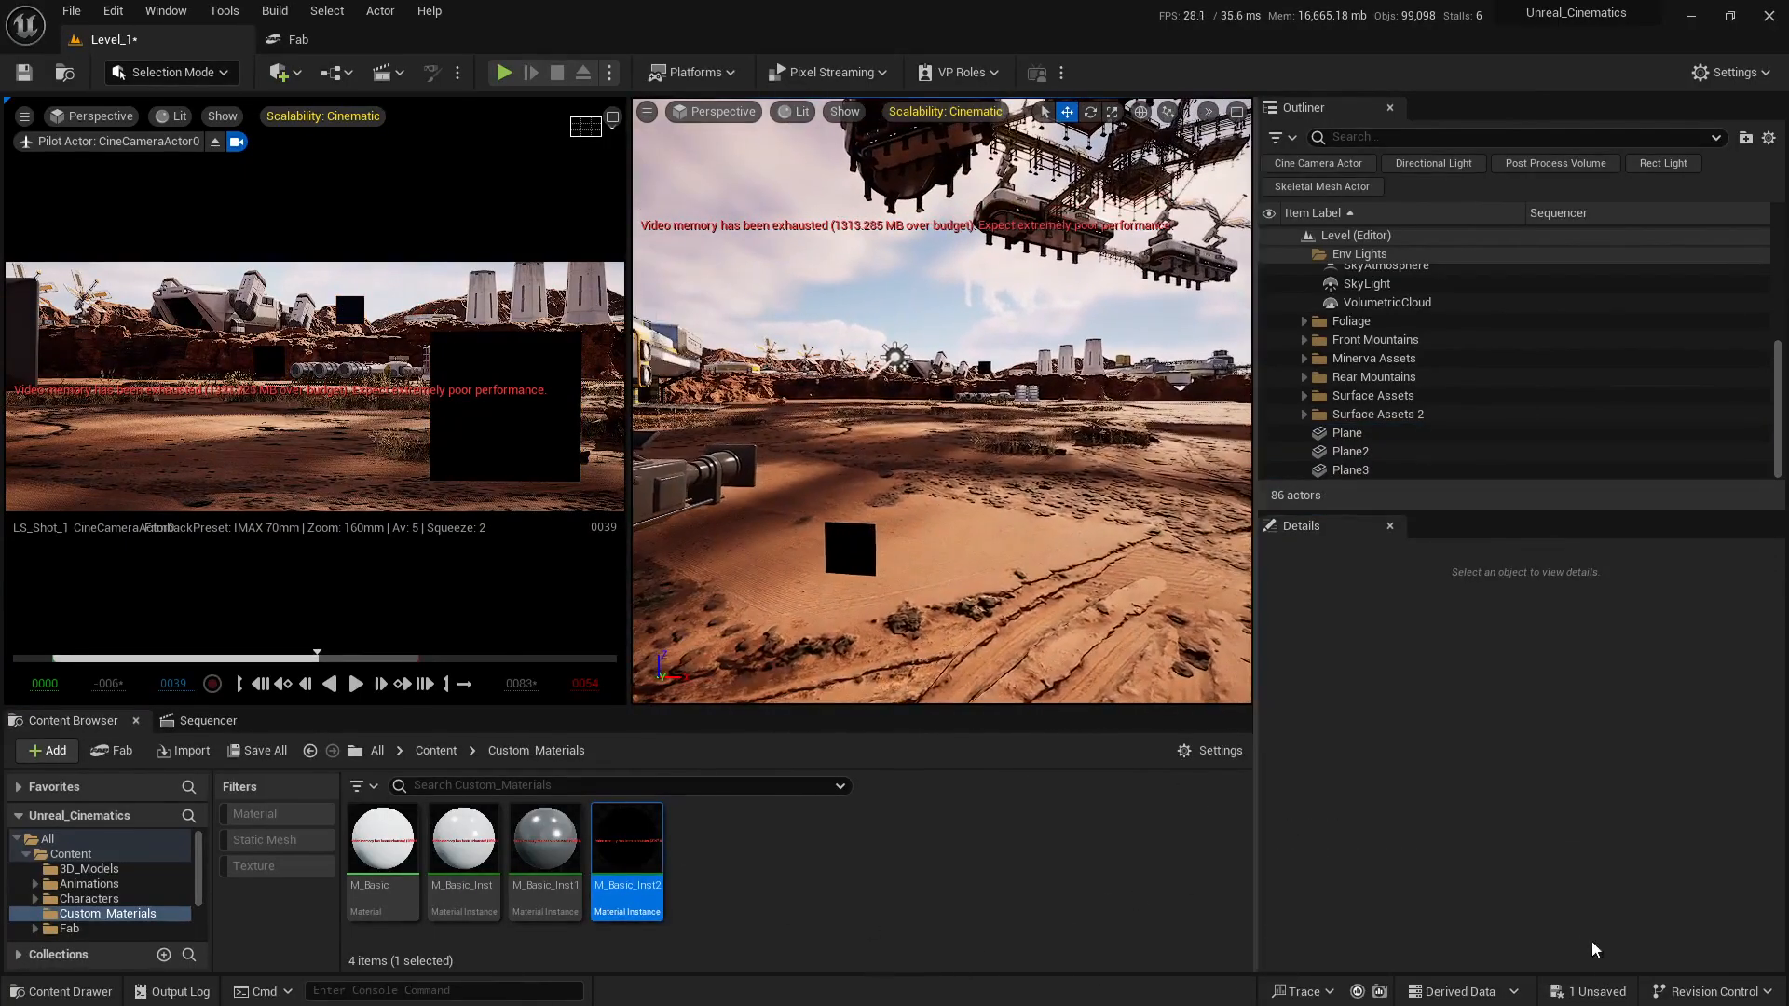
{"action": "left_click", "coordinate": [1586, 991]}
{"action": "left_click", "coordinate": [1077, 709]}
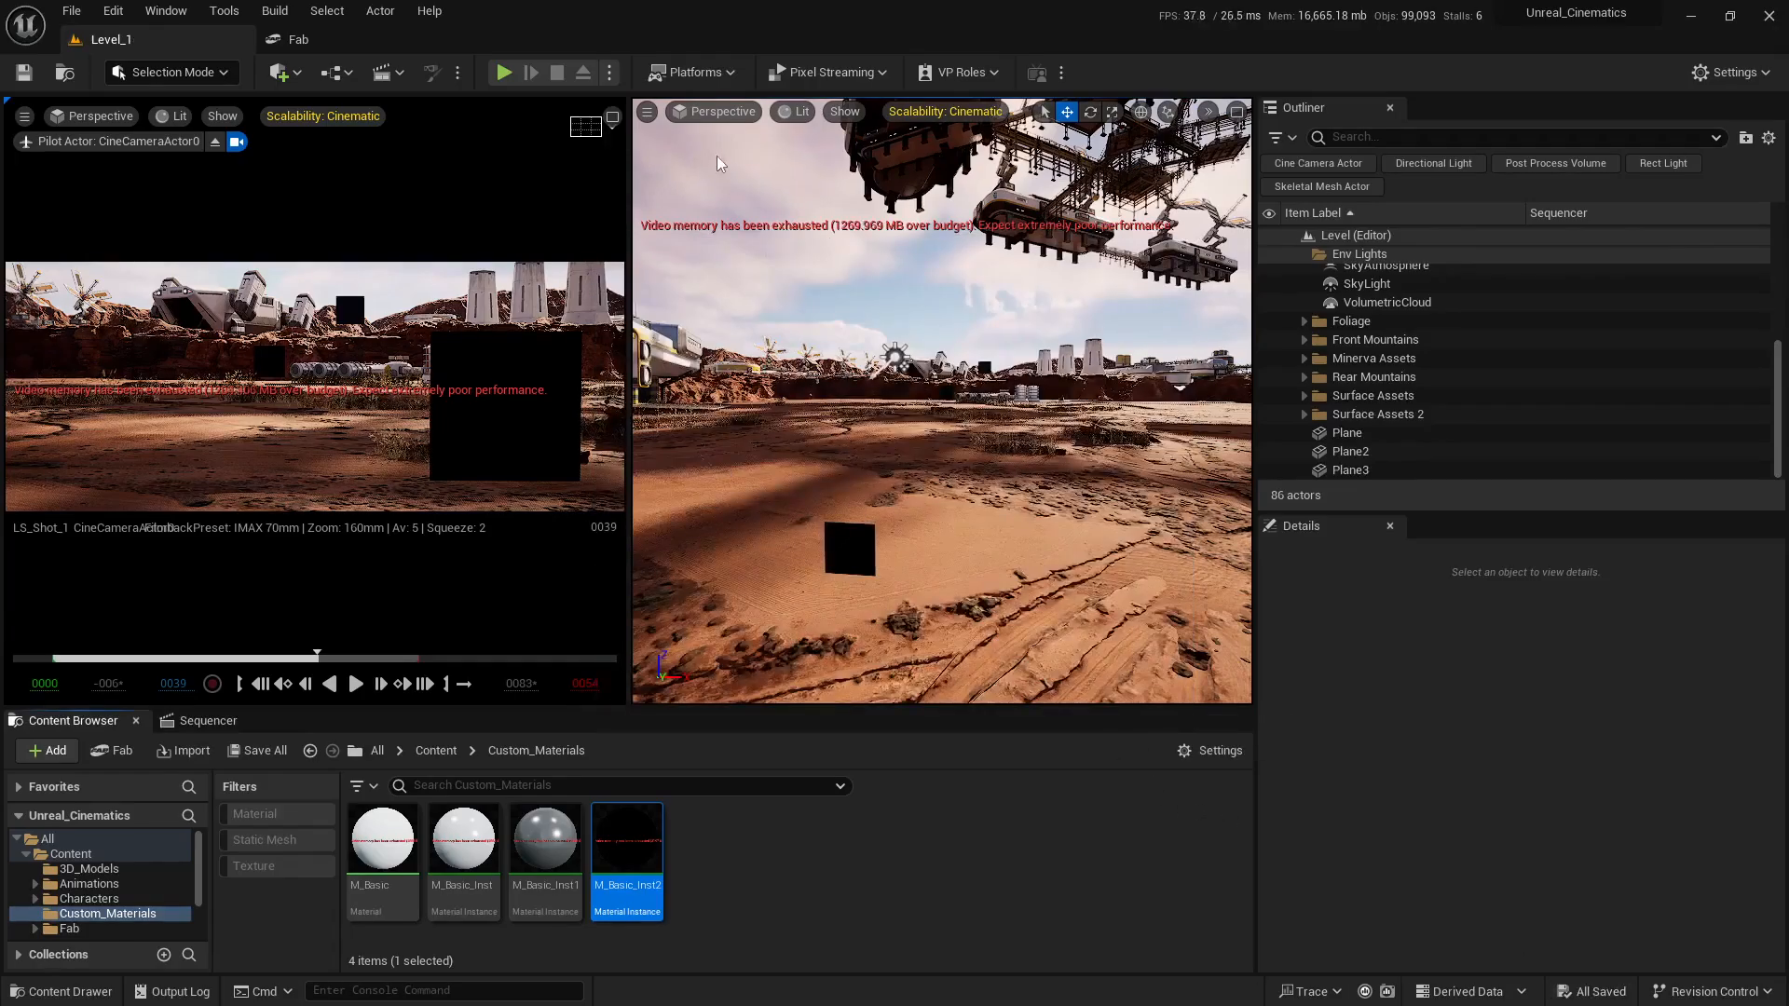
- Enlarge the piloted cinematic camera view to fill the viewport area, and select the second plane followed by the farthest one
{"action": "left_click", "coordinate": [612, 117]}
{"action": "left_click_drag", "start_coordinate": [999, 711], "coordinate": [949, 910]}
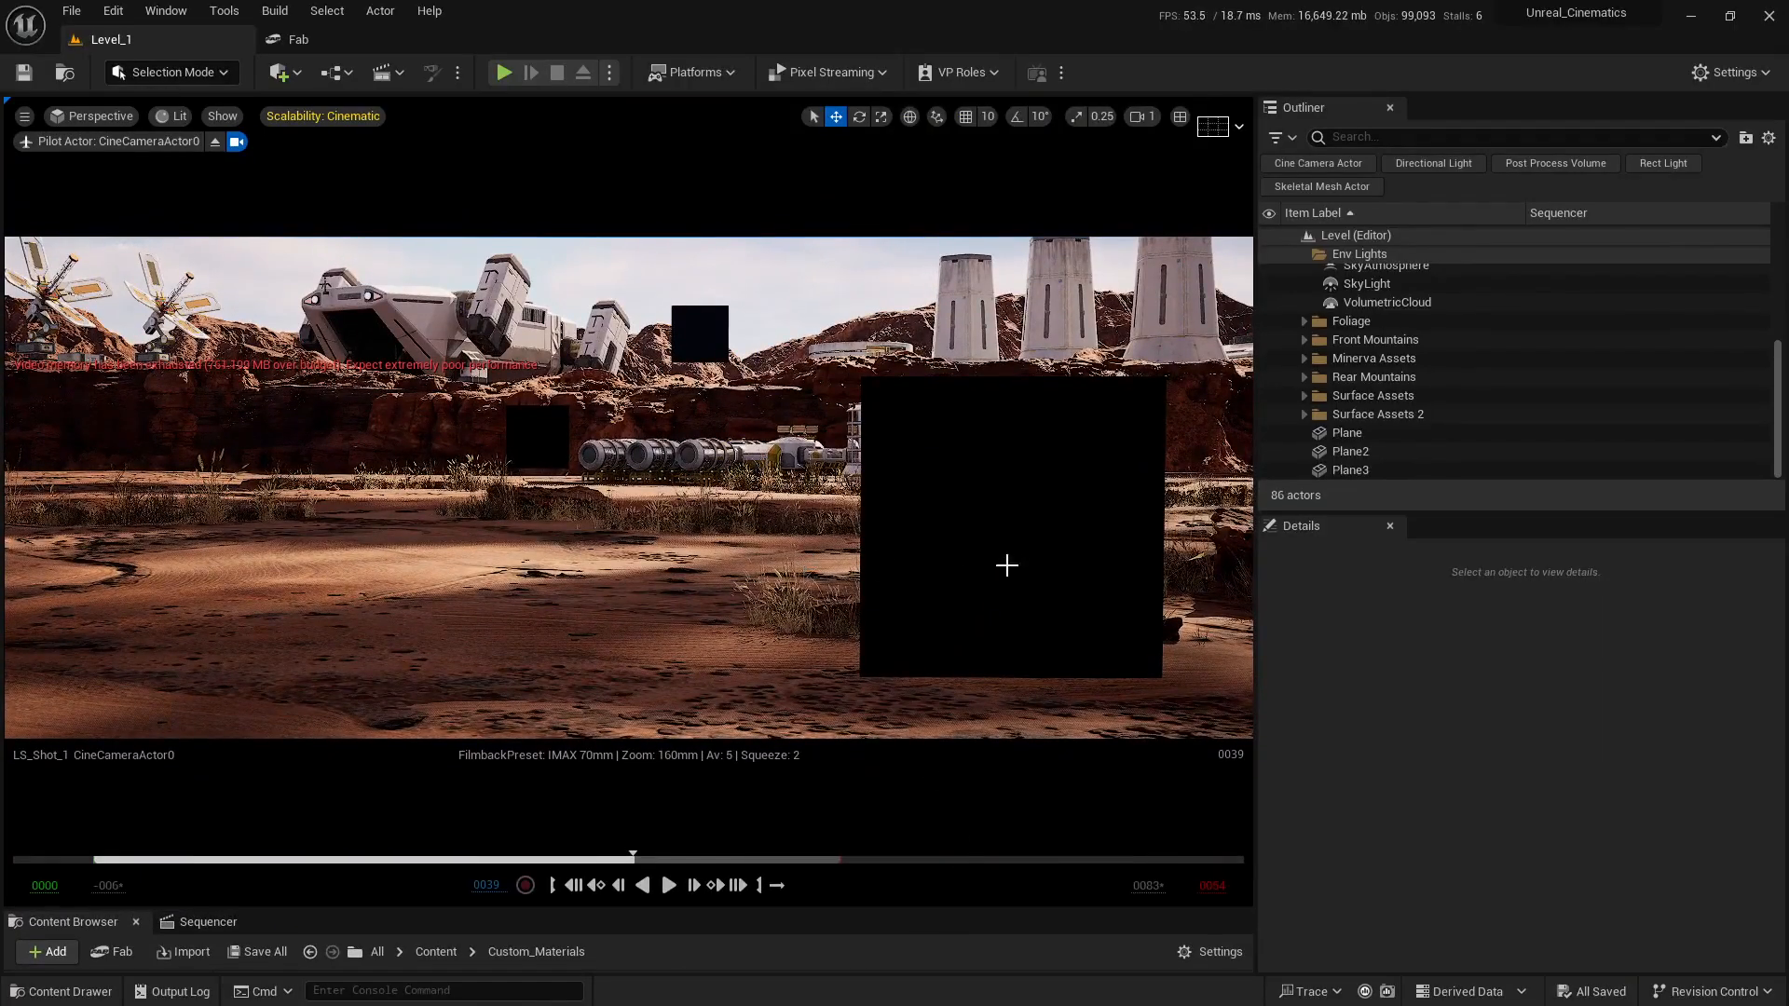
{"action": "left_click", "coordinate": [515, 428]}
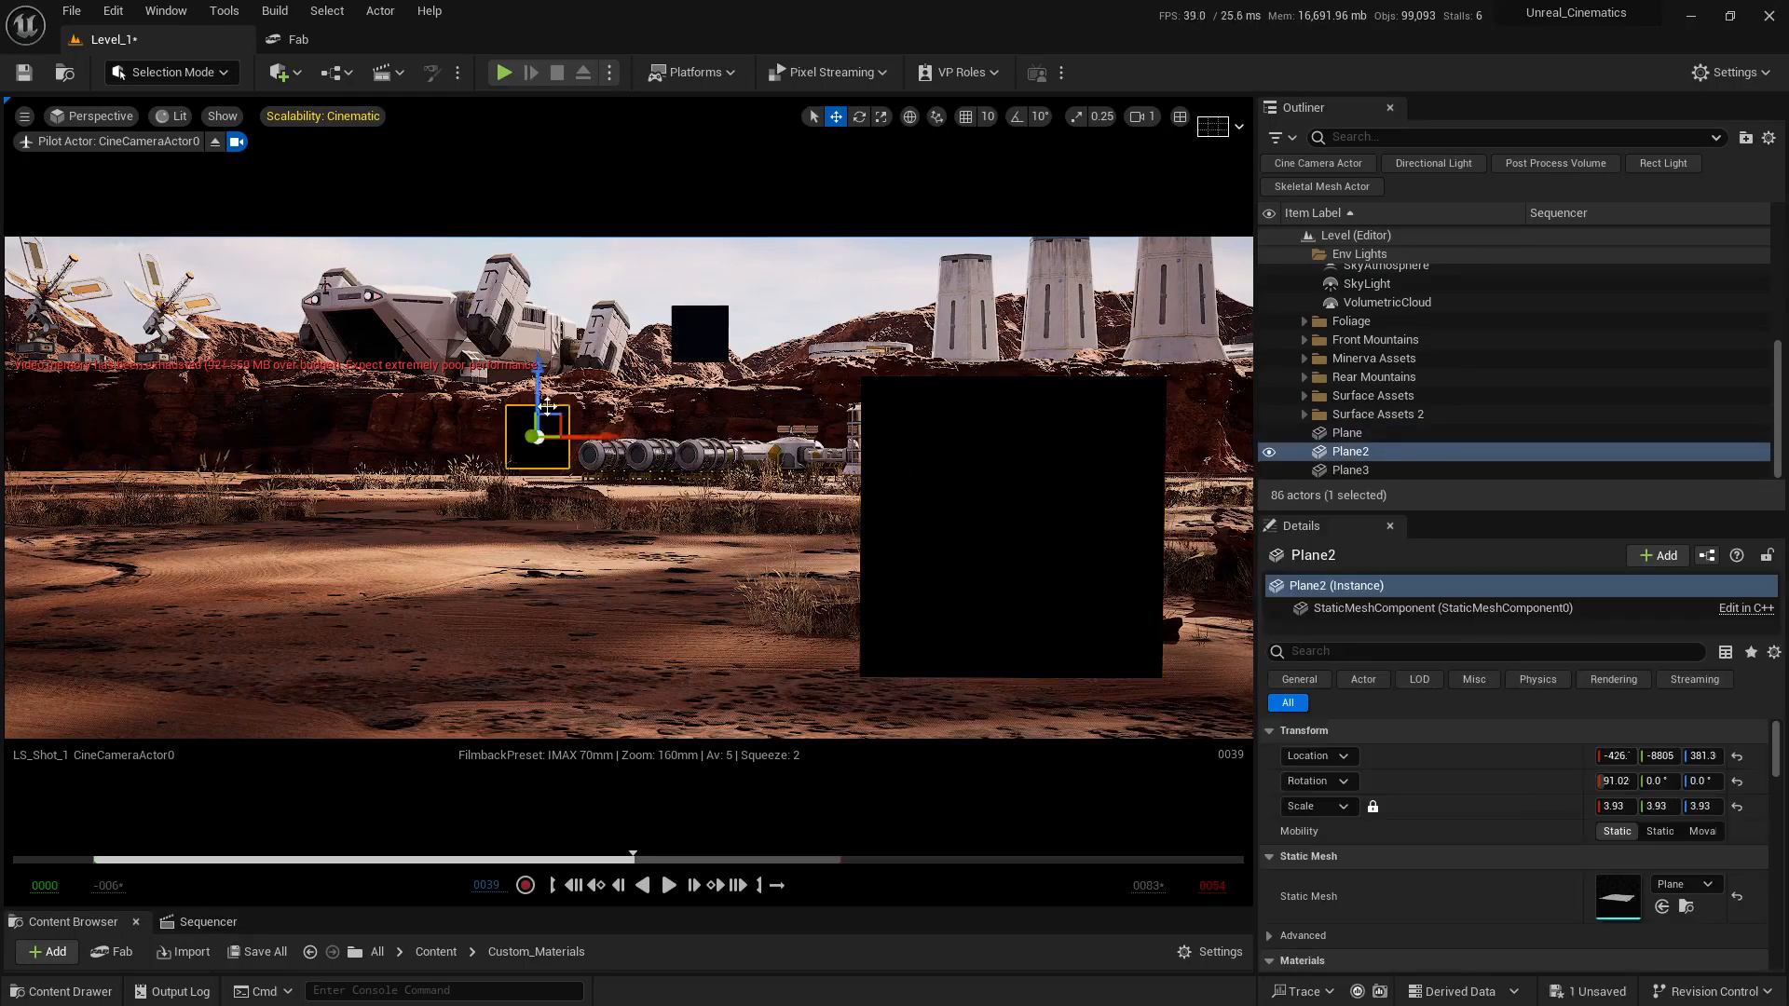
{"action": "left_click", "coordinate": [699, 330]}
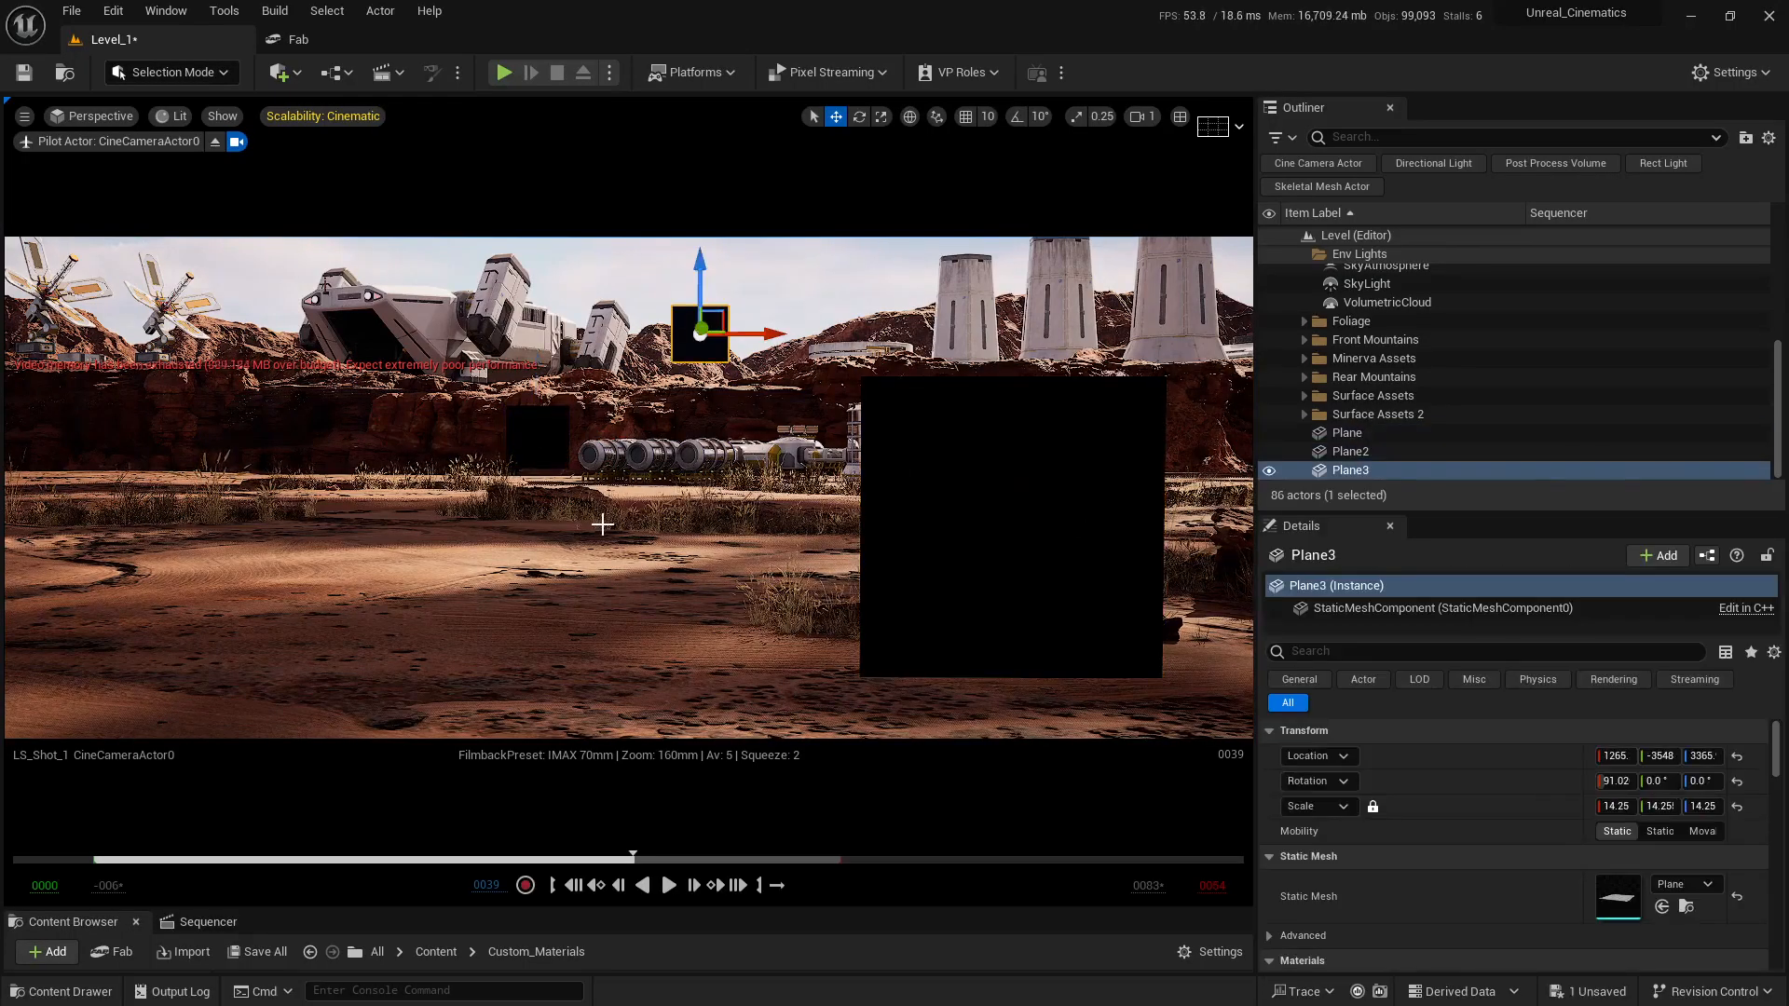
- Select the nearest plane, the second plane, the greenhouse building and the farthest plane in turn to compare their depth
{"action": "left_click", "coordinate": [947, 499]}
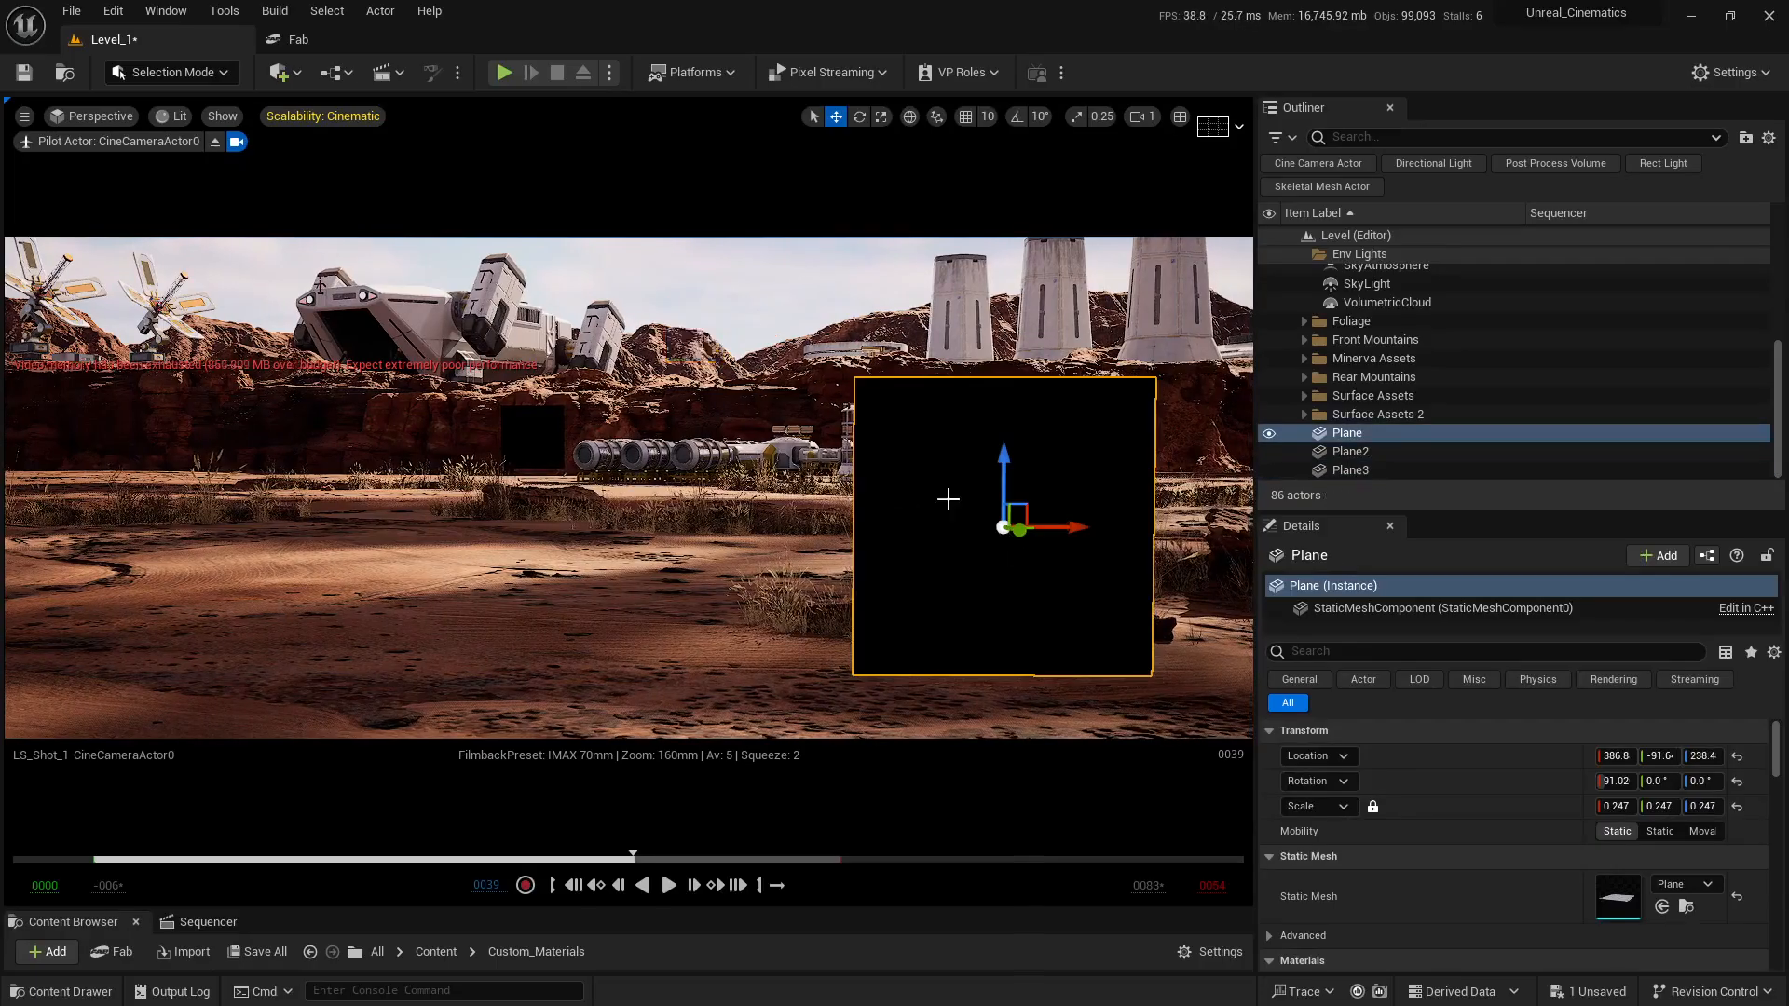
{"action": "left_click", "coordinate": [521, 440]}
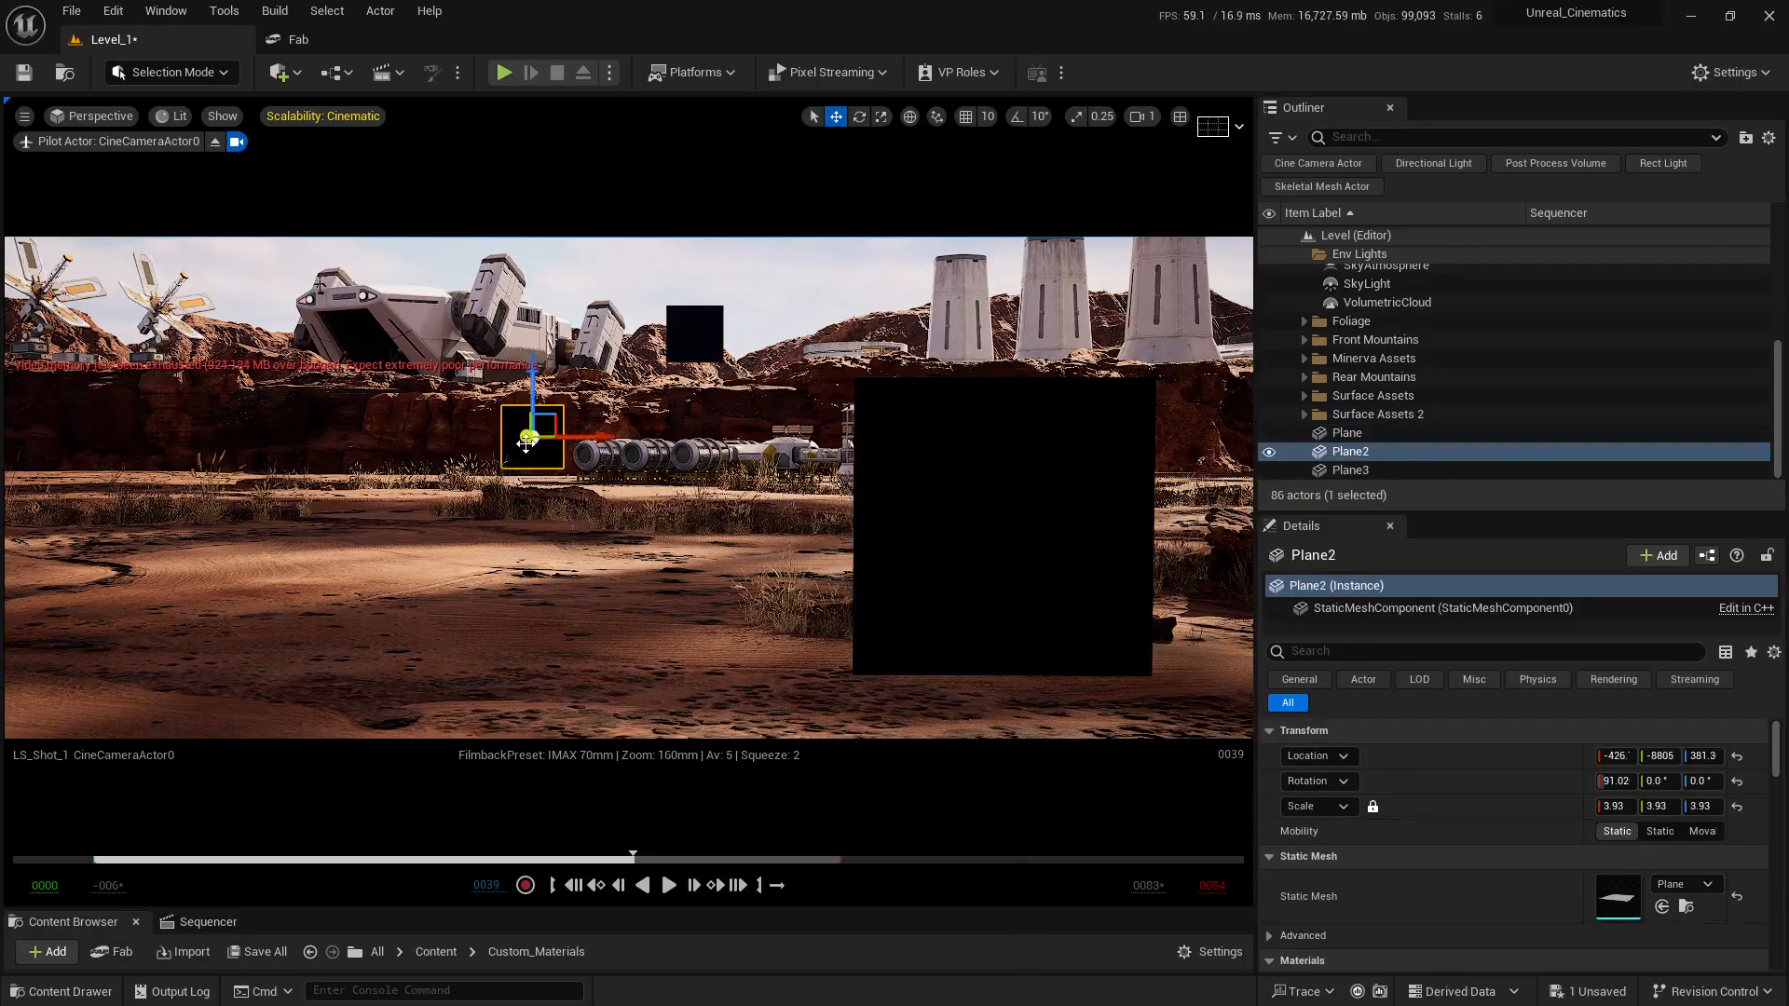
{"action": "left_click", "coordinate": [637, 456]}
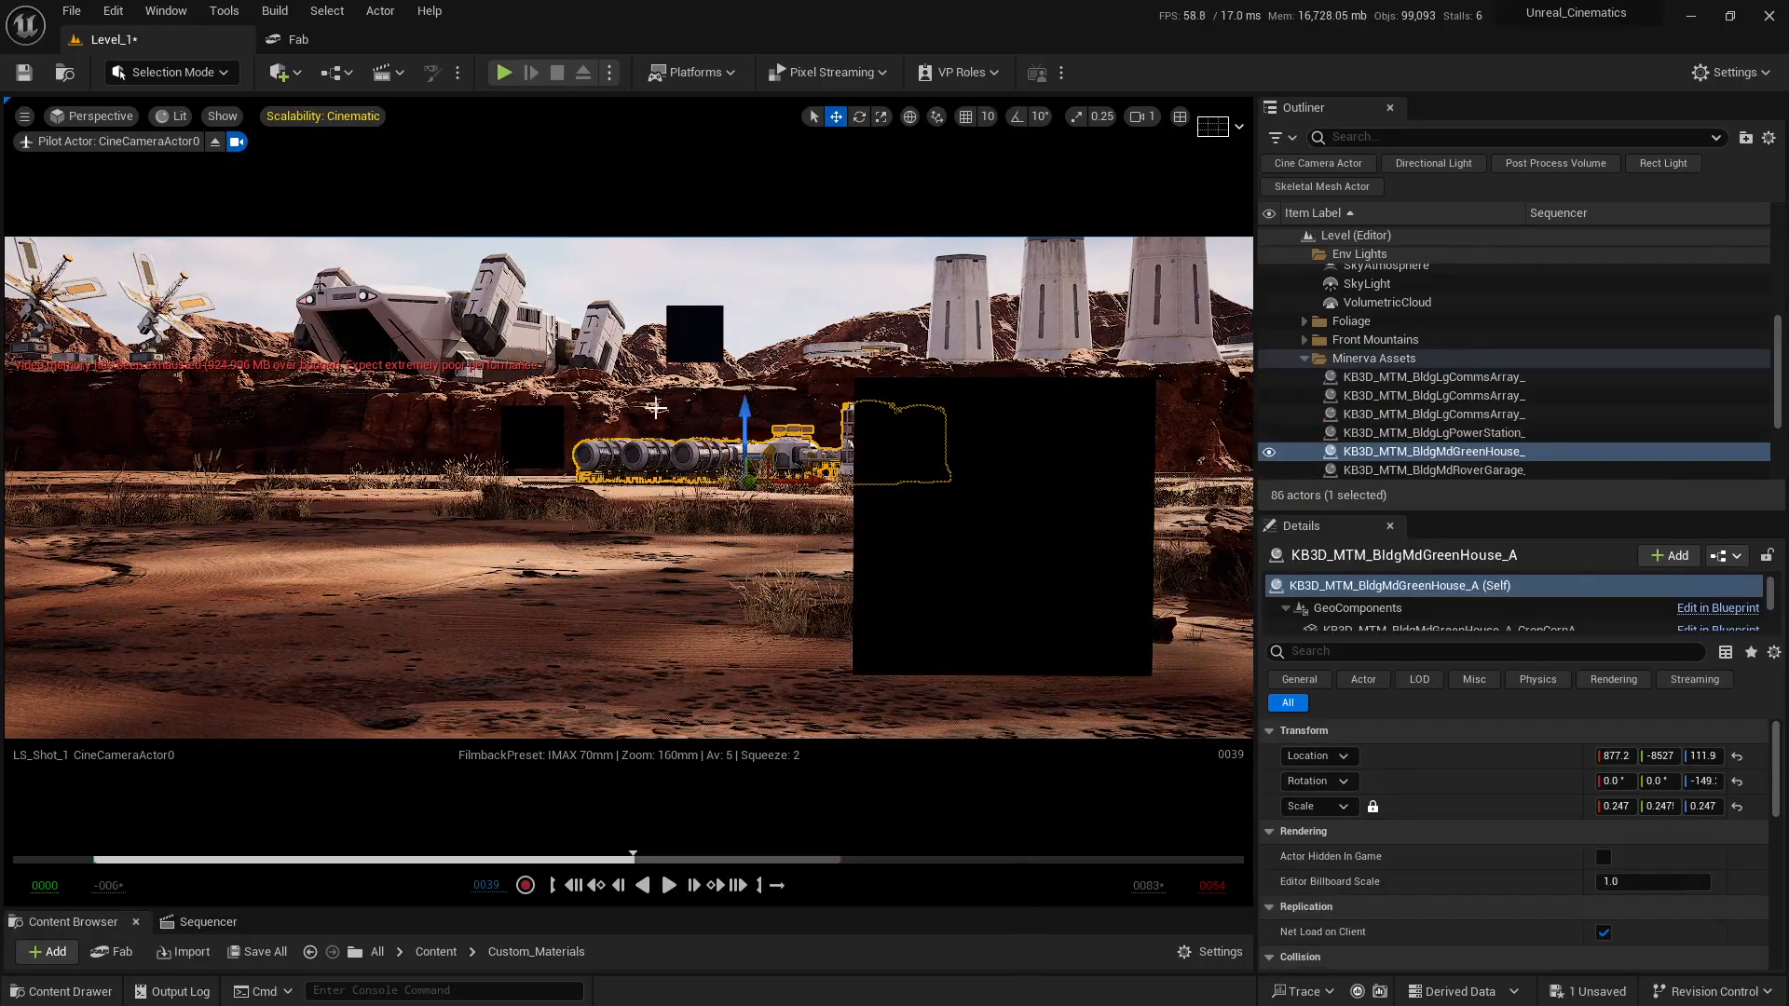
{"action": "left_click", "coordinate": [692, 330]}
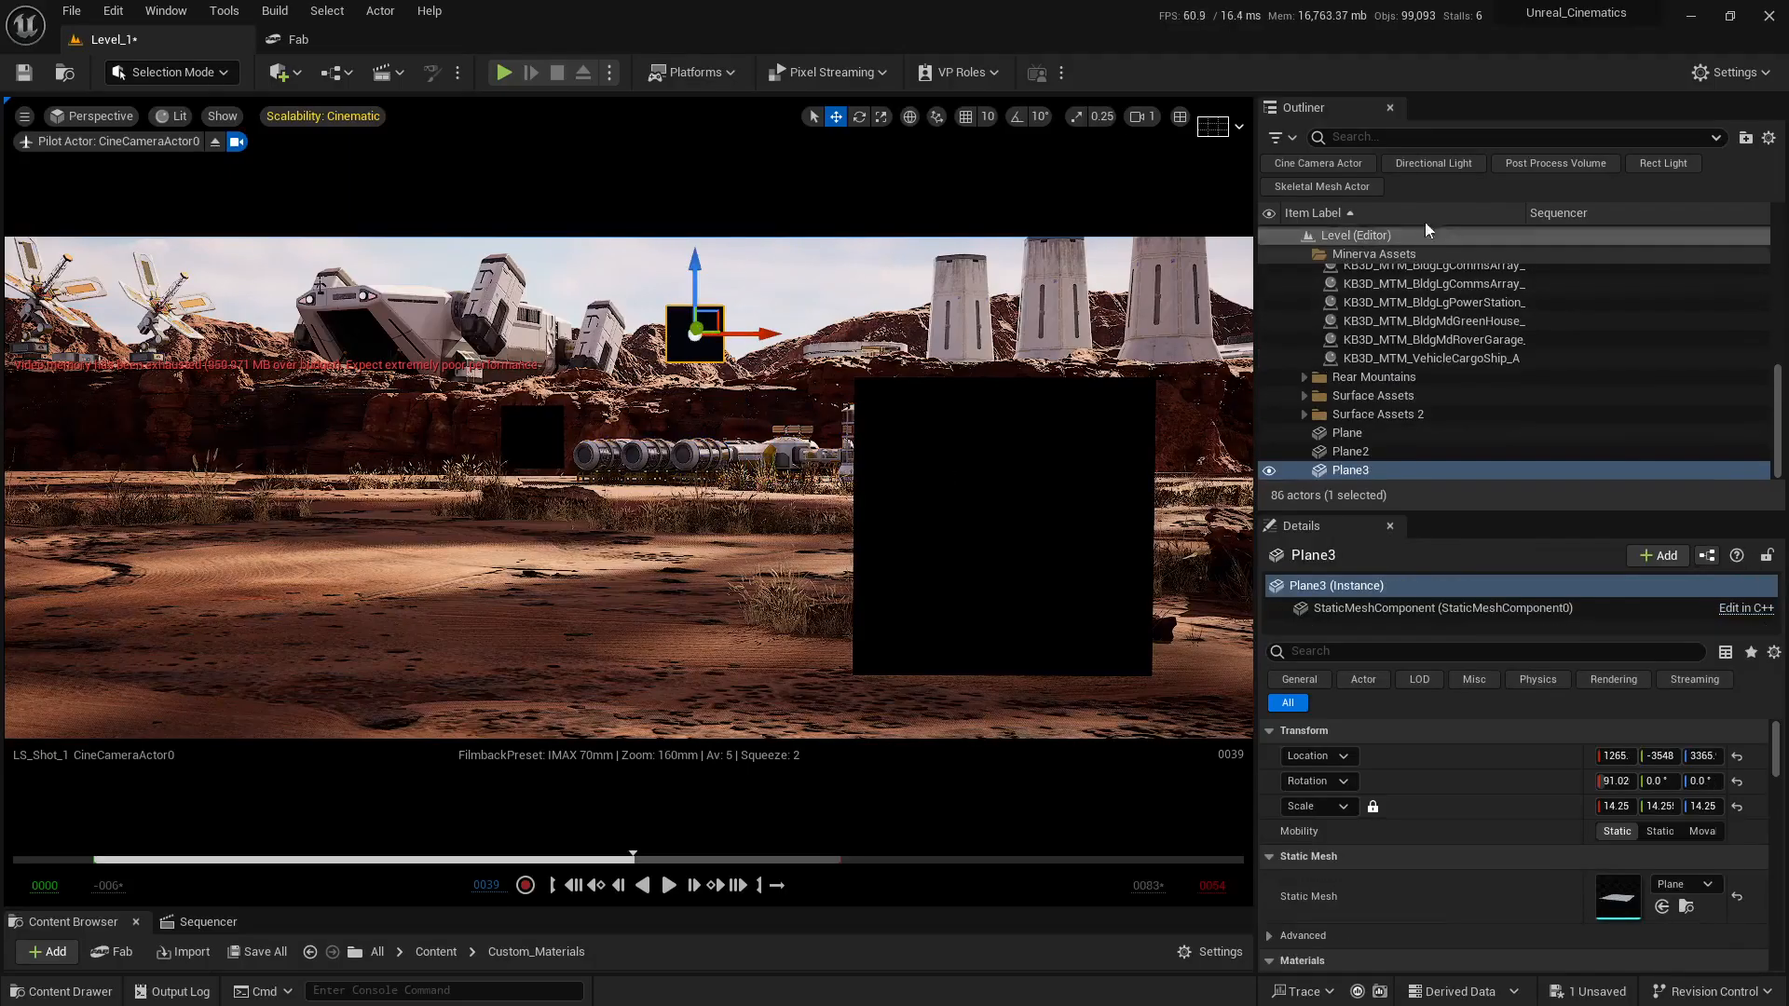
- Restore the side-by-side viewports and fly through the perspective view toward Plane3 to inspect how far away the planes stand
{"action": "left_click", "coordinate": [1180, 117]}
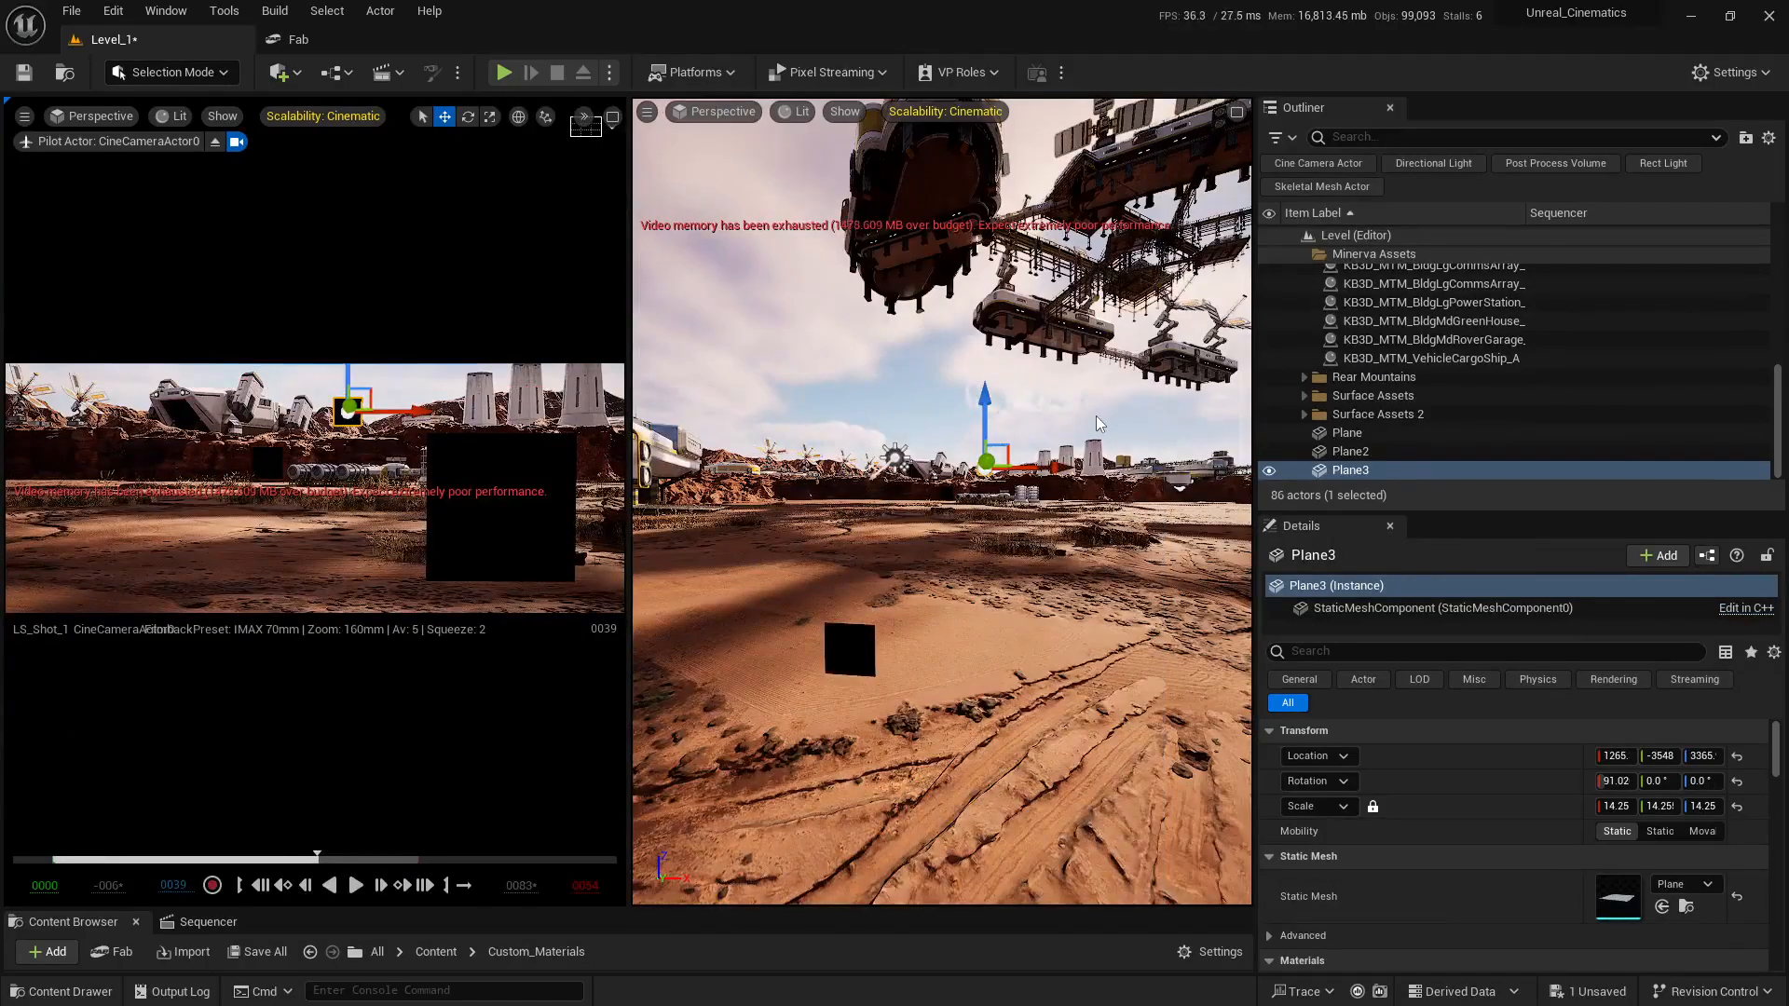
{"action": "key", "text": "s"}
{"action": "right_click_drag", "start_coordinate": [942, 501], "coordinate": [921, 500]}
{"action": "key", "text": "w"}
{"action": "right_click_drag", "start_coordinate": [809, 559], "coordinate": [918, 540]}
{"action": "left_click", "coordinate": [892, 540]}
{"action": "key", "text": "w"}
{"action": "key", "text": "w"}
{"action": "mouse_move", "coordinate": [895, 605]}
{"action": "right_mouse_down"}
{"action": "mouse_move", "coordinate": [901, 625]}
{"action": "mouse_move", "coordinate": [900, 580]}
{"action": "right_mouse_up"}
{"action": "left_click", "coordinate": [895, 605]}
{"action": "key", "text": "e"}
{"action": "key", "text": "w"}
{"action": "left_click", "coordinate": [942, 431]}
{"action": "key", "text": "w"}
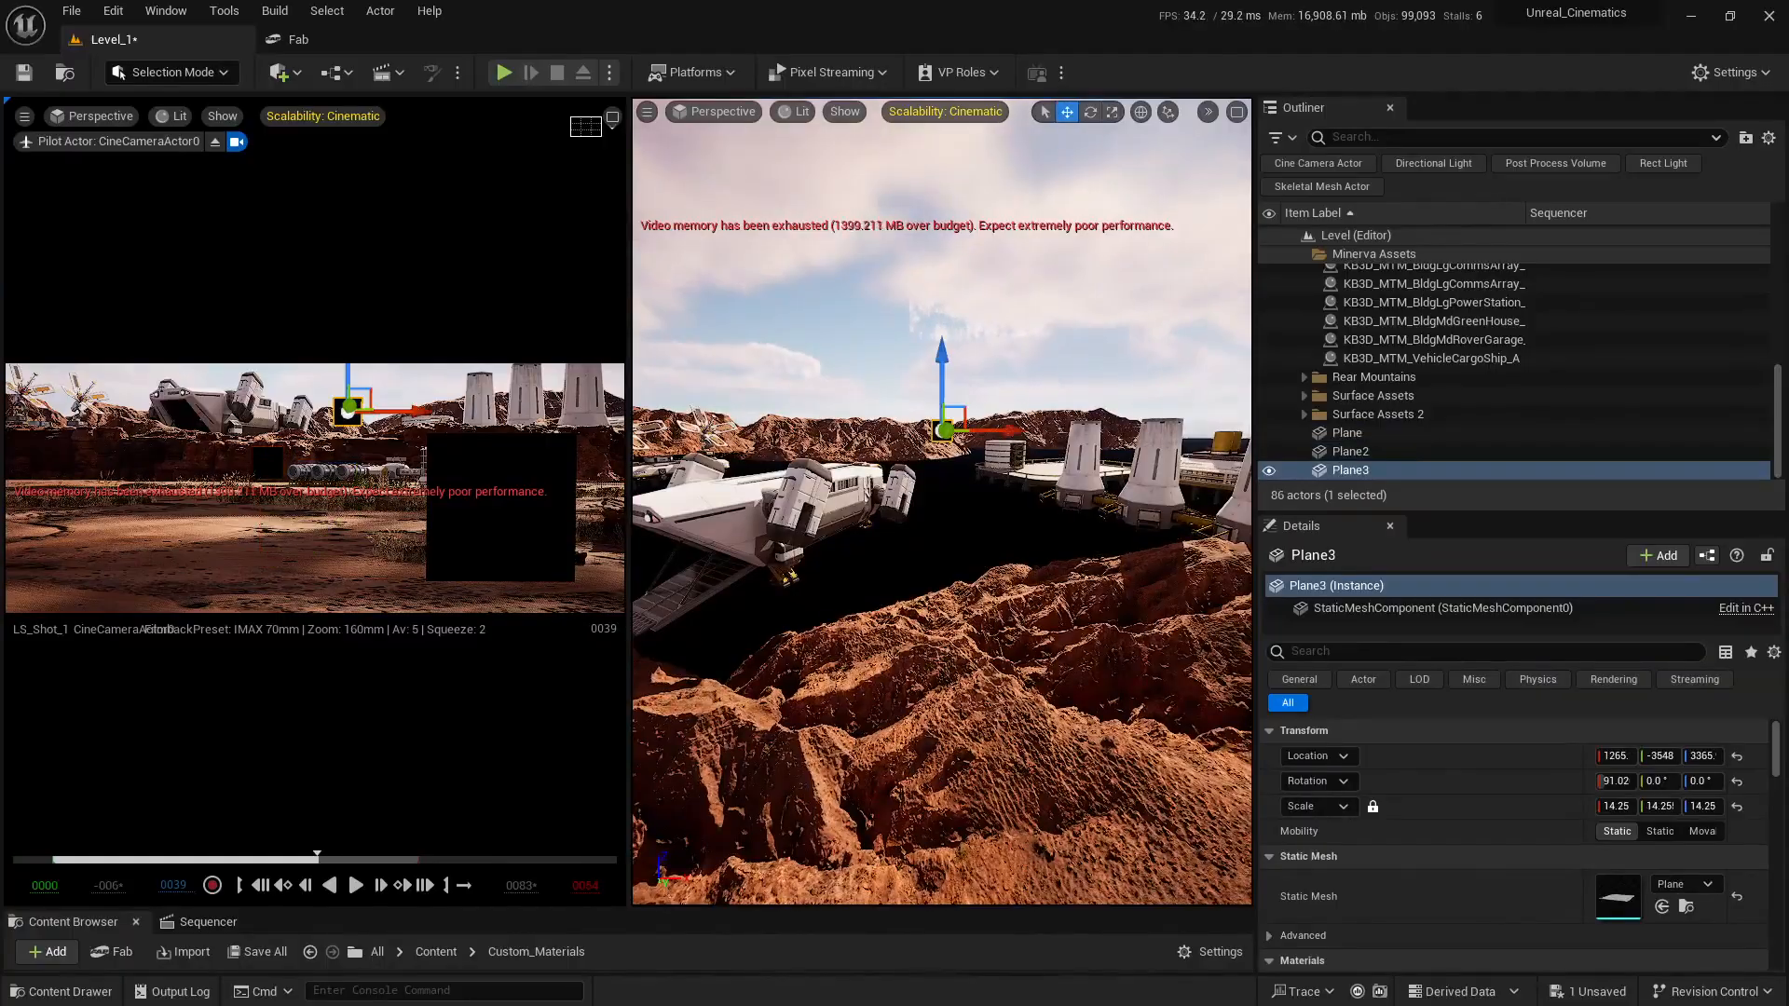
{"action": "key", "text": "e"}
{"action": "right_click_drag", "start_coordinate": [1032, 311], "coordinate": [1031, 310]}
- With the camera view enlarged and nothing selected, toggle ExponentialHeightFog visible, hidden and visible again
{"action": "left_click", "coordinate": [612, 116]}
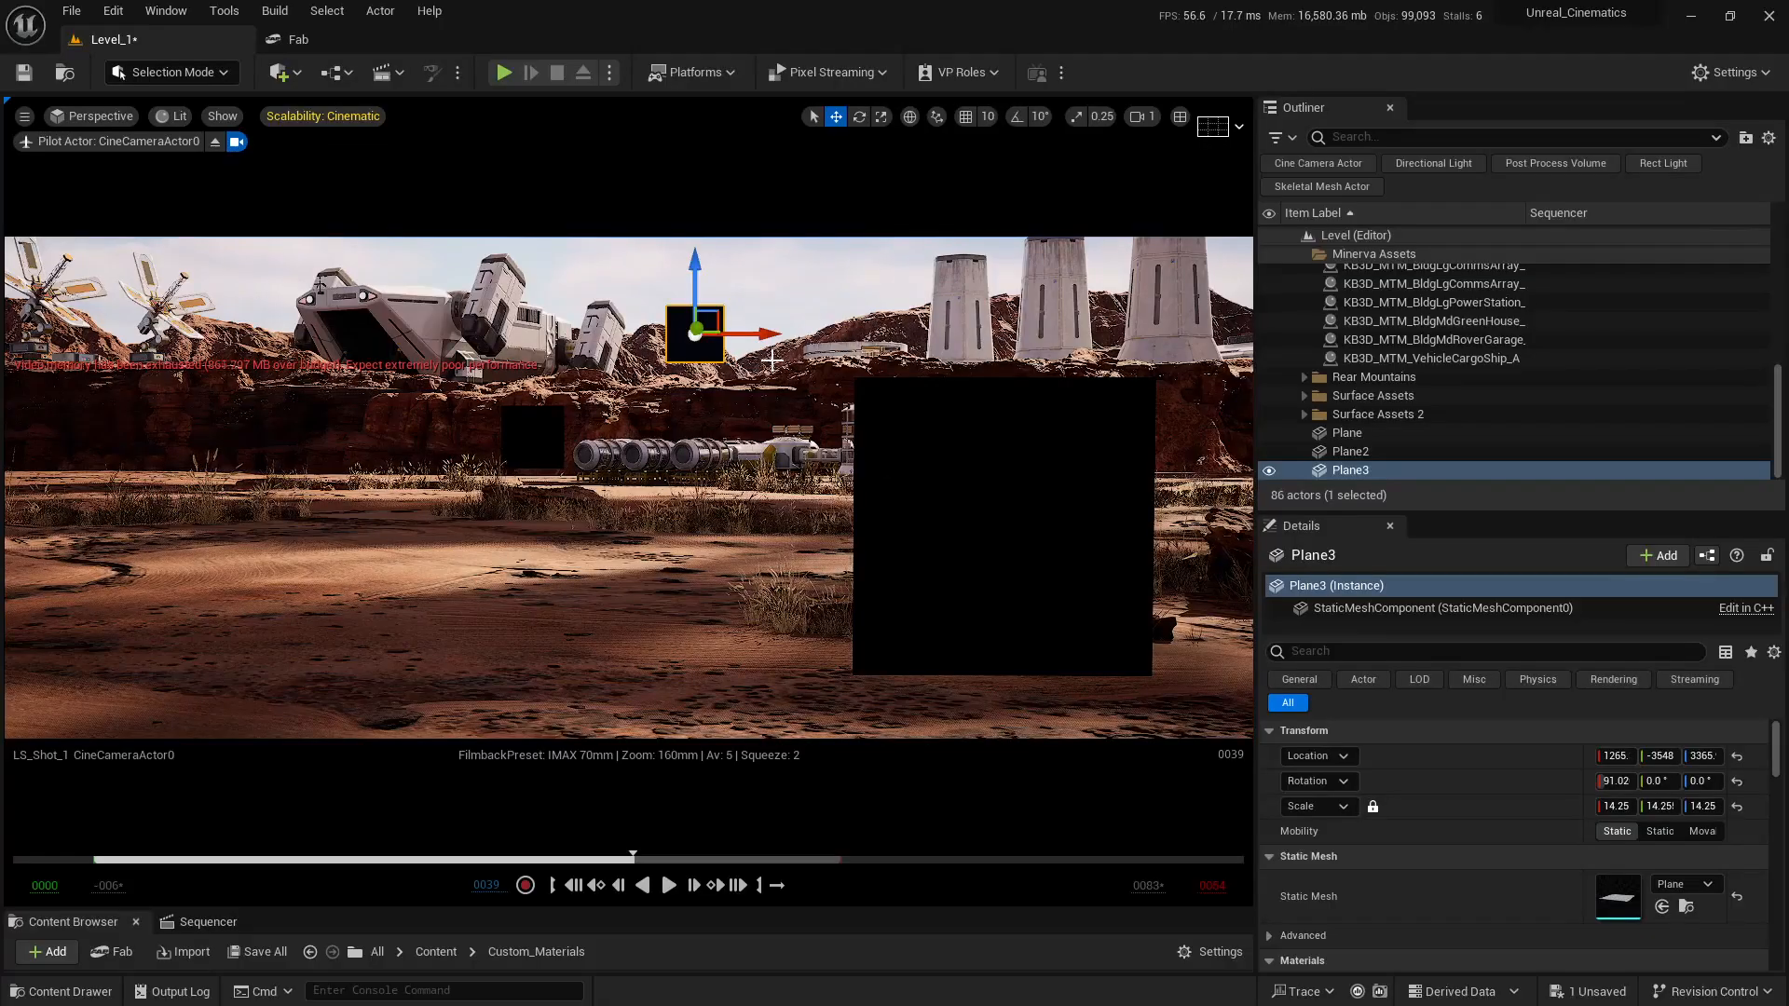
{"action": "key", "text": "Escape"}
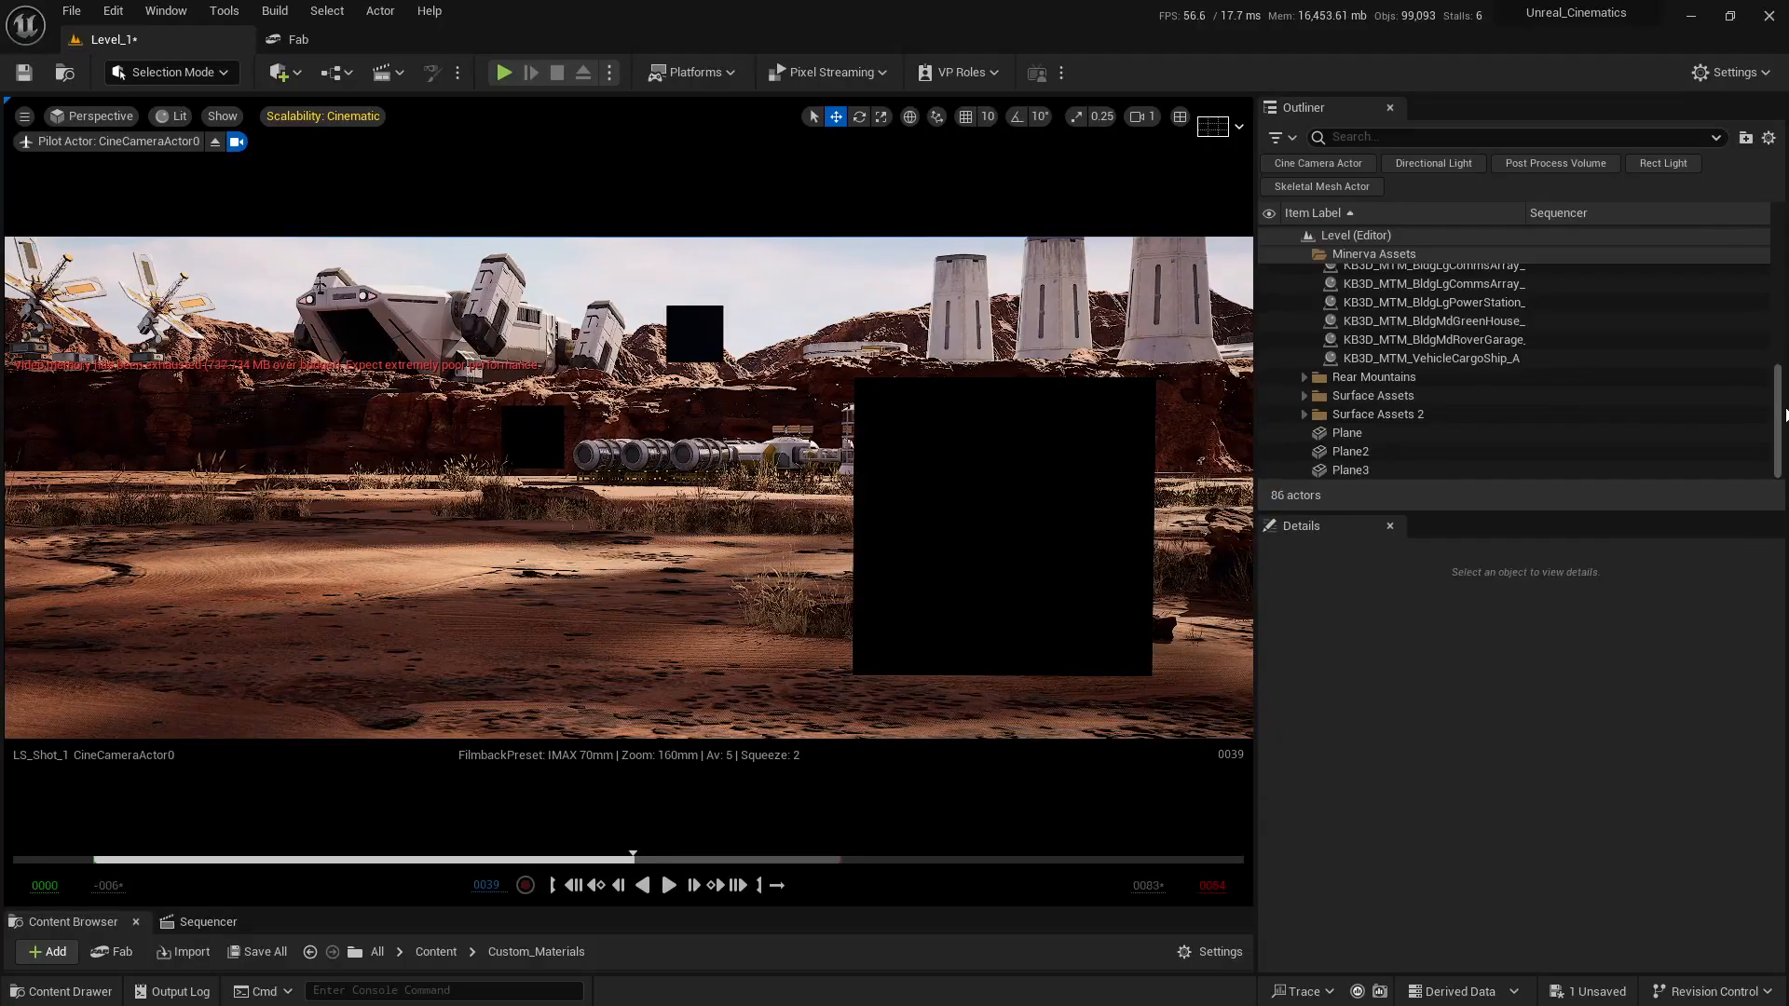
{"action": "scroll", "coordinate": [1337, 393], "scroll_direction": "up", "scroll_amount": 10}
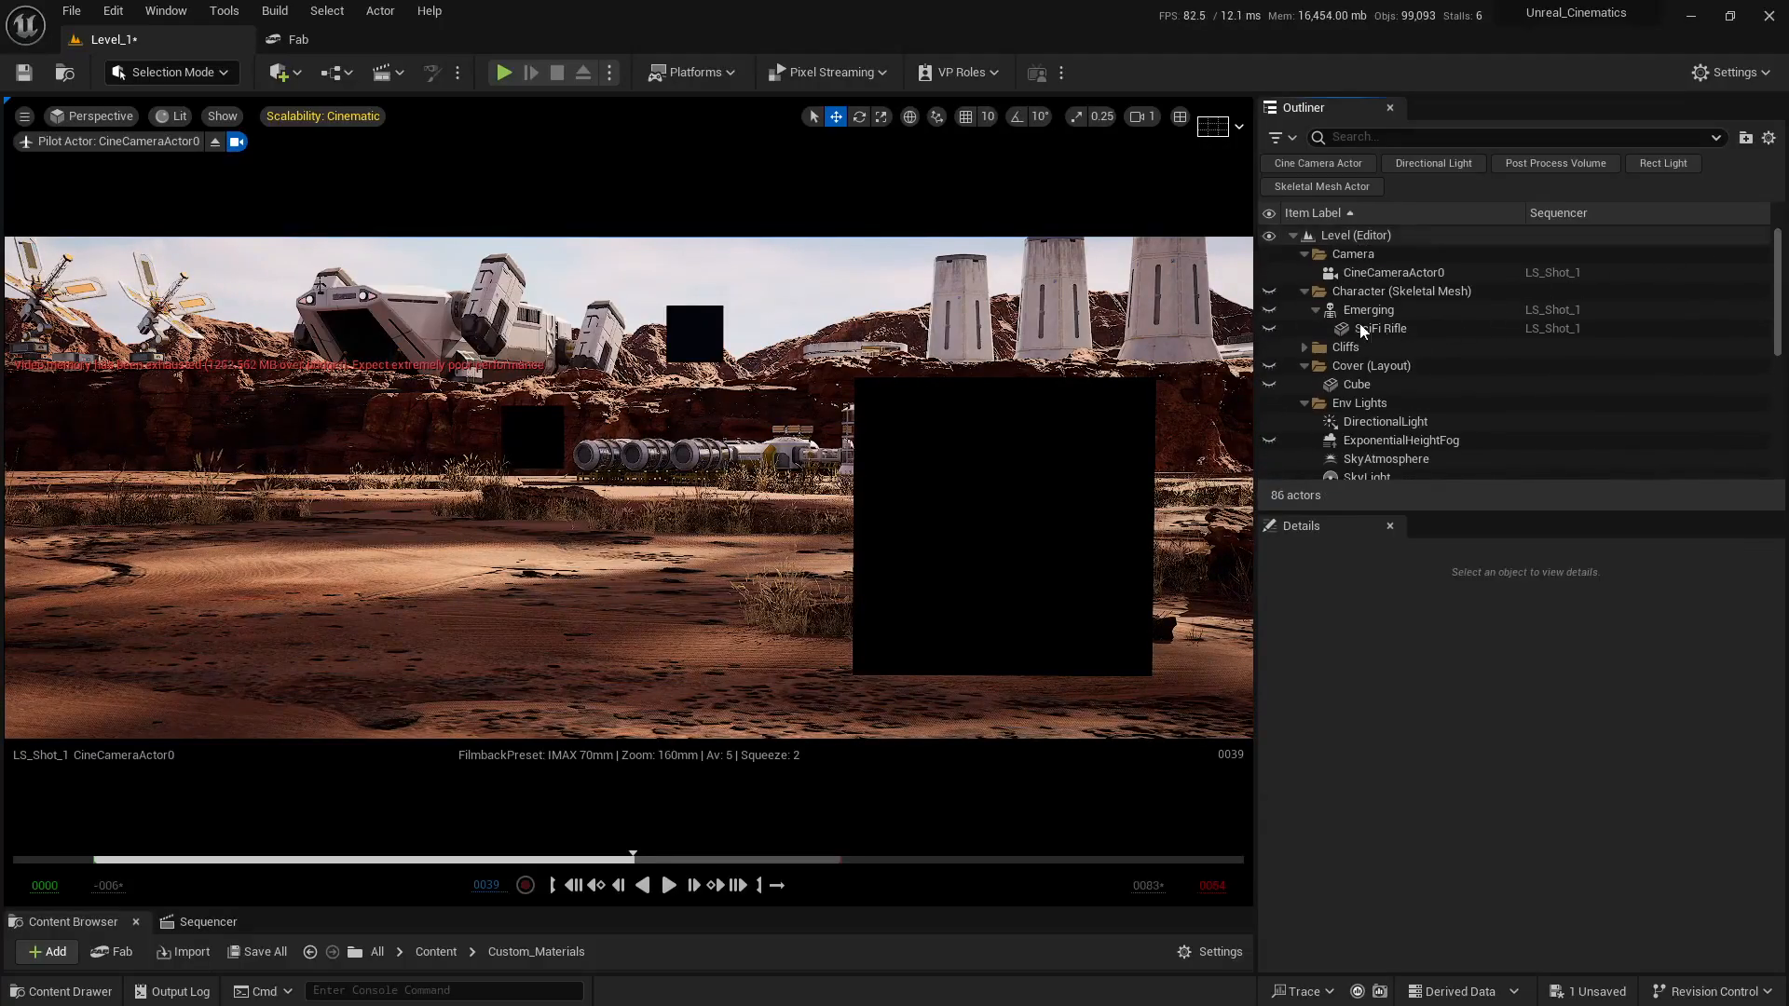
{"action": "scroll", "coordinate": [1338, 394], "scroll_direction": "down", "scroll_amount": 3}
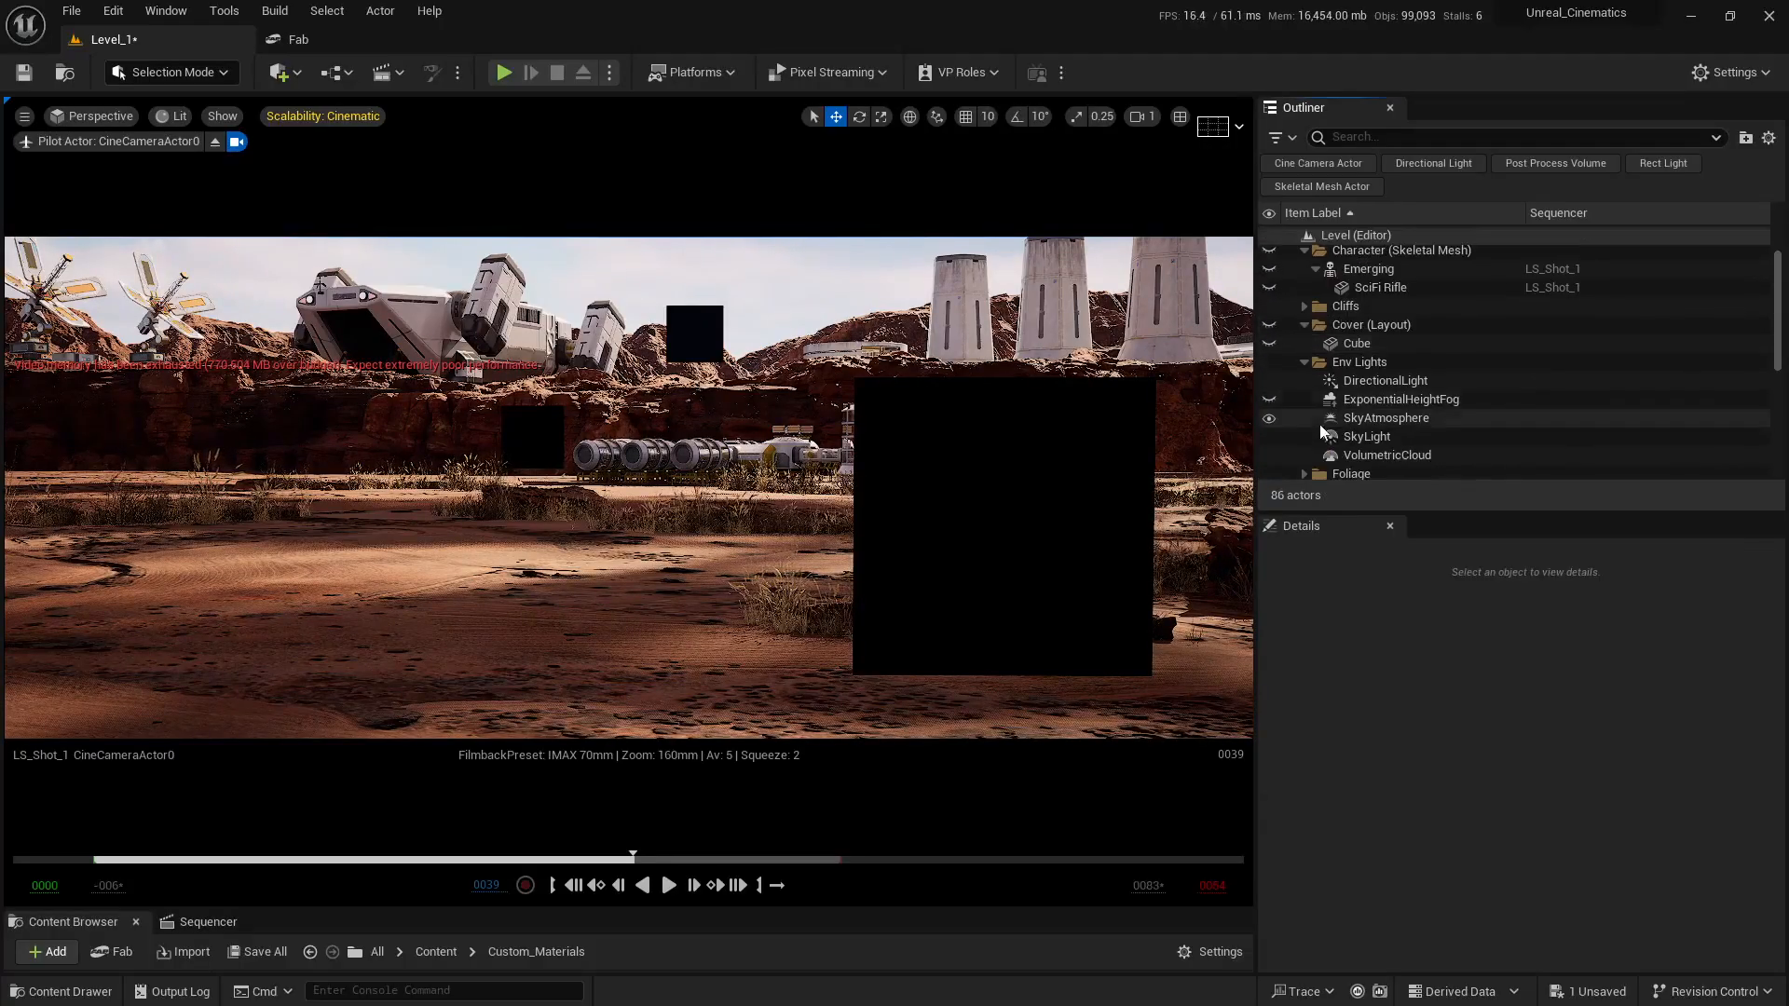
{"action": "left_click", "coordinate": [1271, 389]}
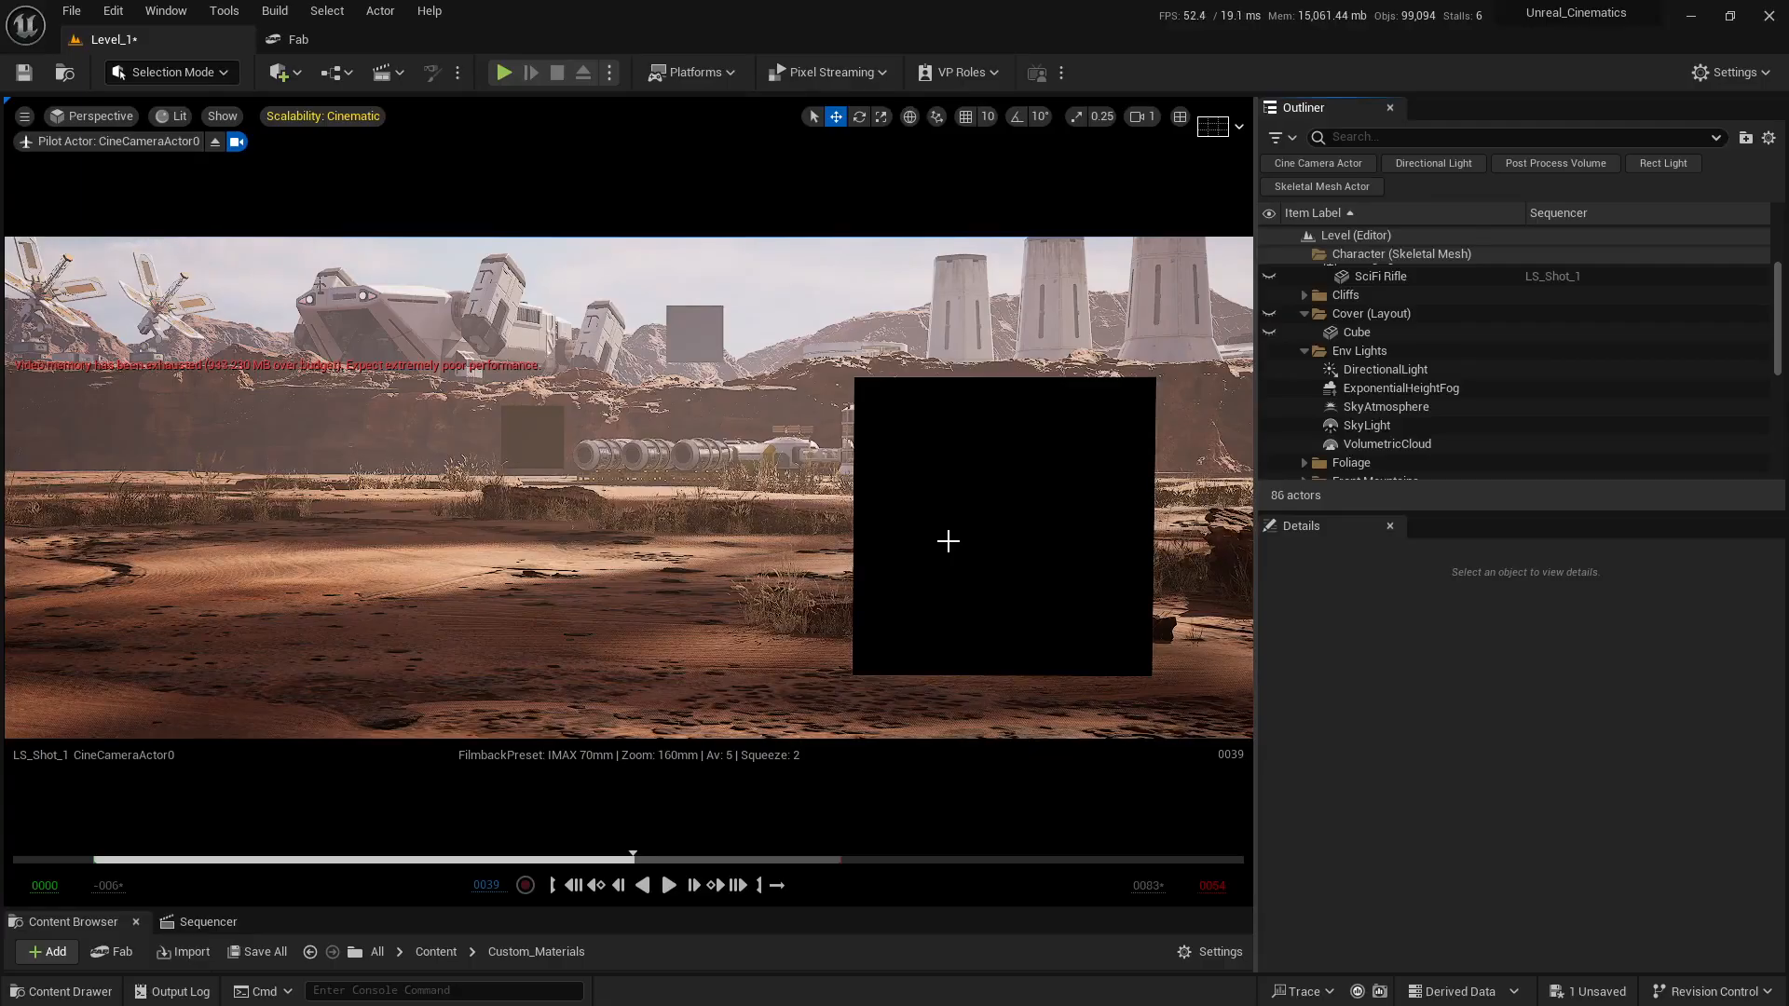
{"action": "left_click", "coordinate": [1271, 389]}
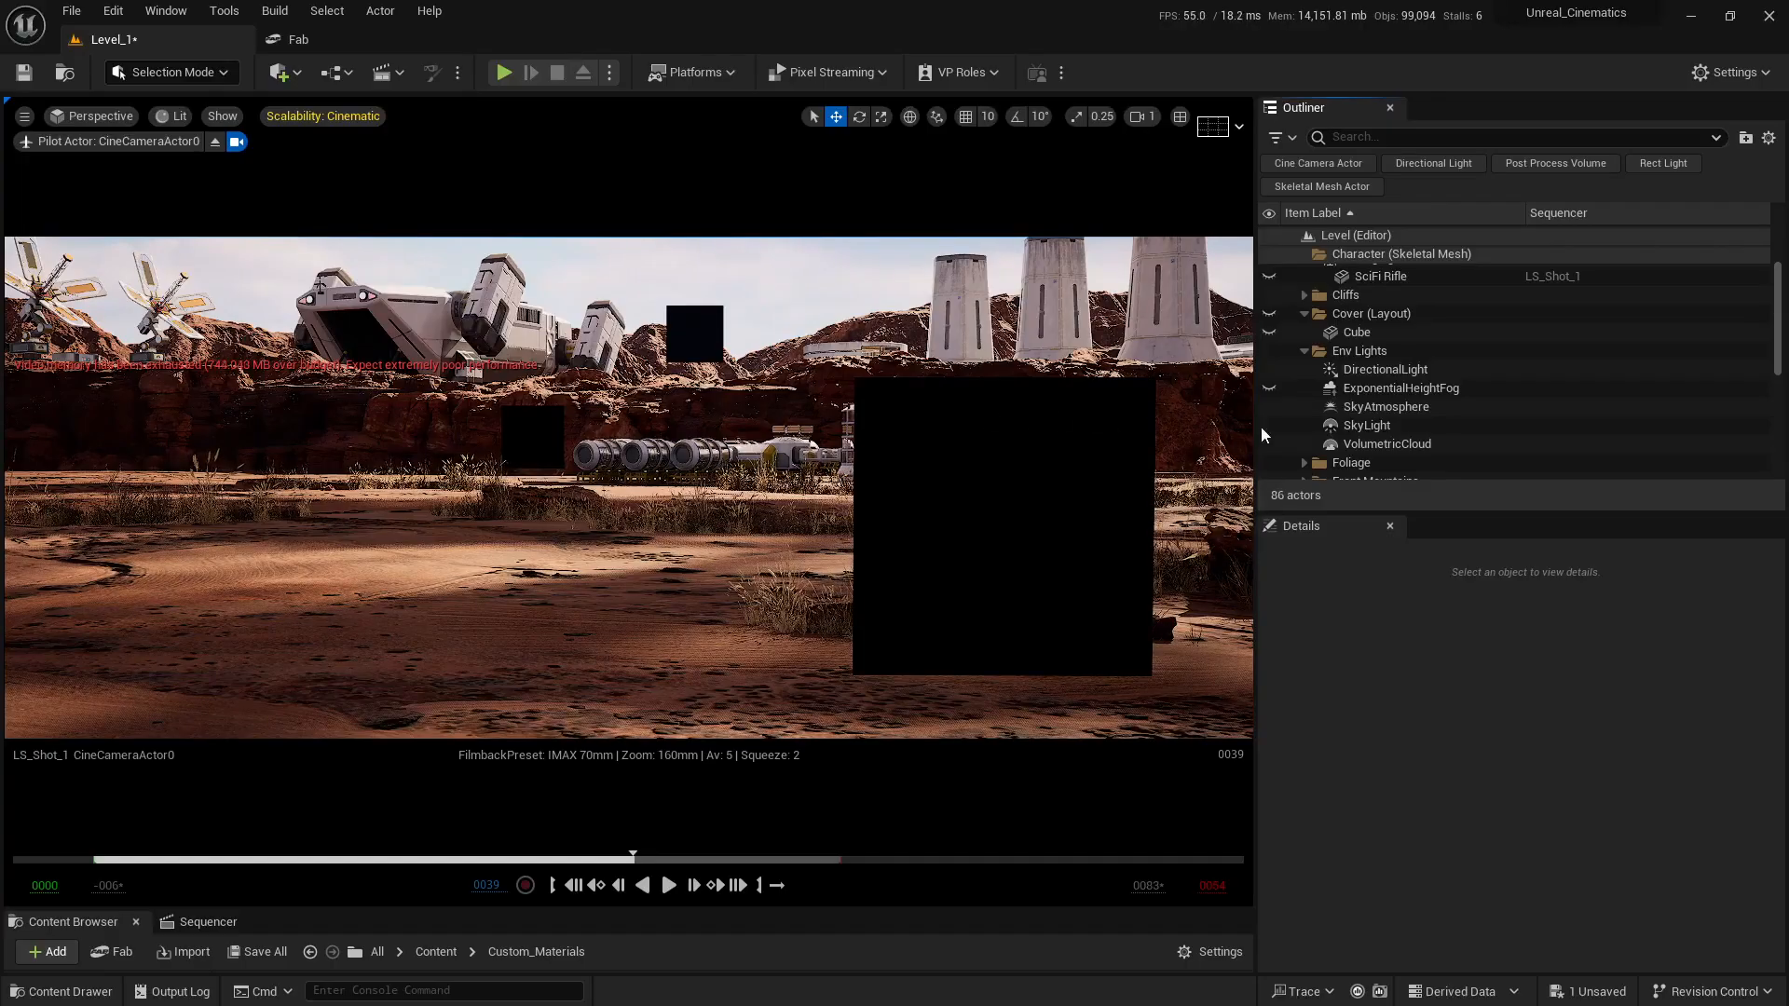
{"action": "left_click", "coordinate": [1271, 389]}
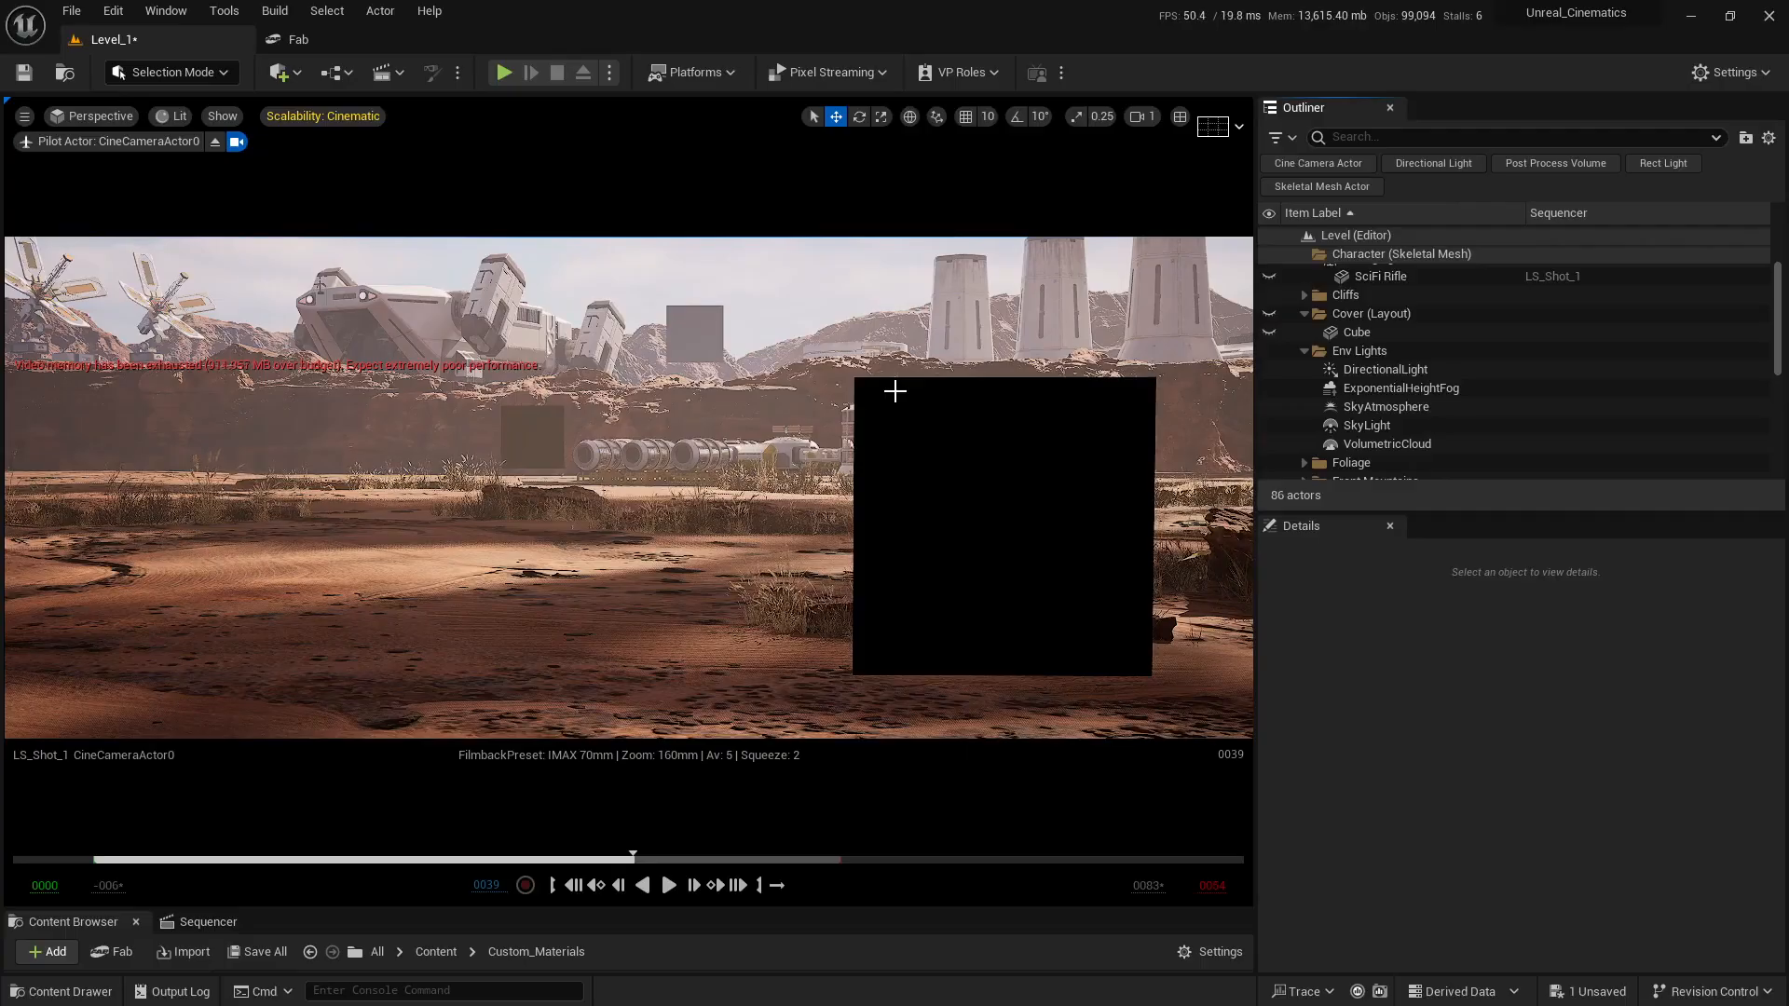
- Select Plane, Plane2 and Plane3 together and delete them from the level
{"action": "left_click", "coordinate": [905, 401]}
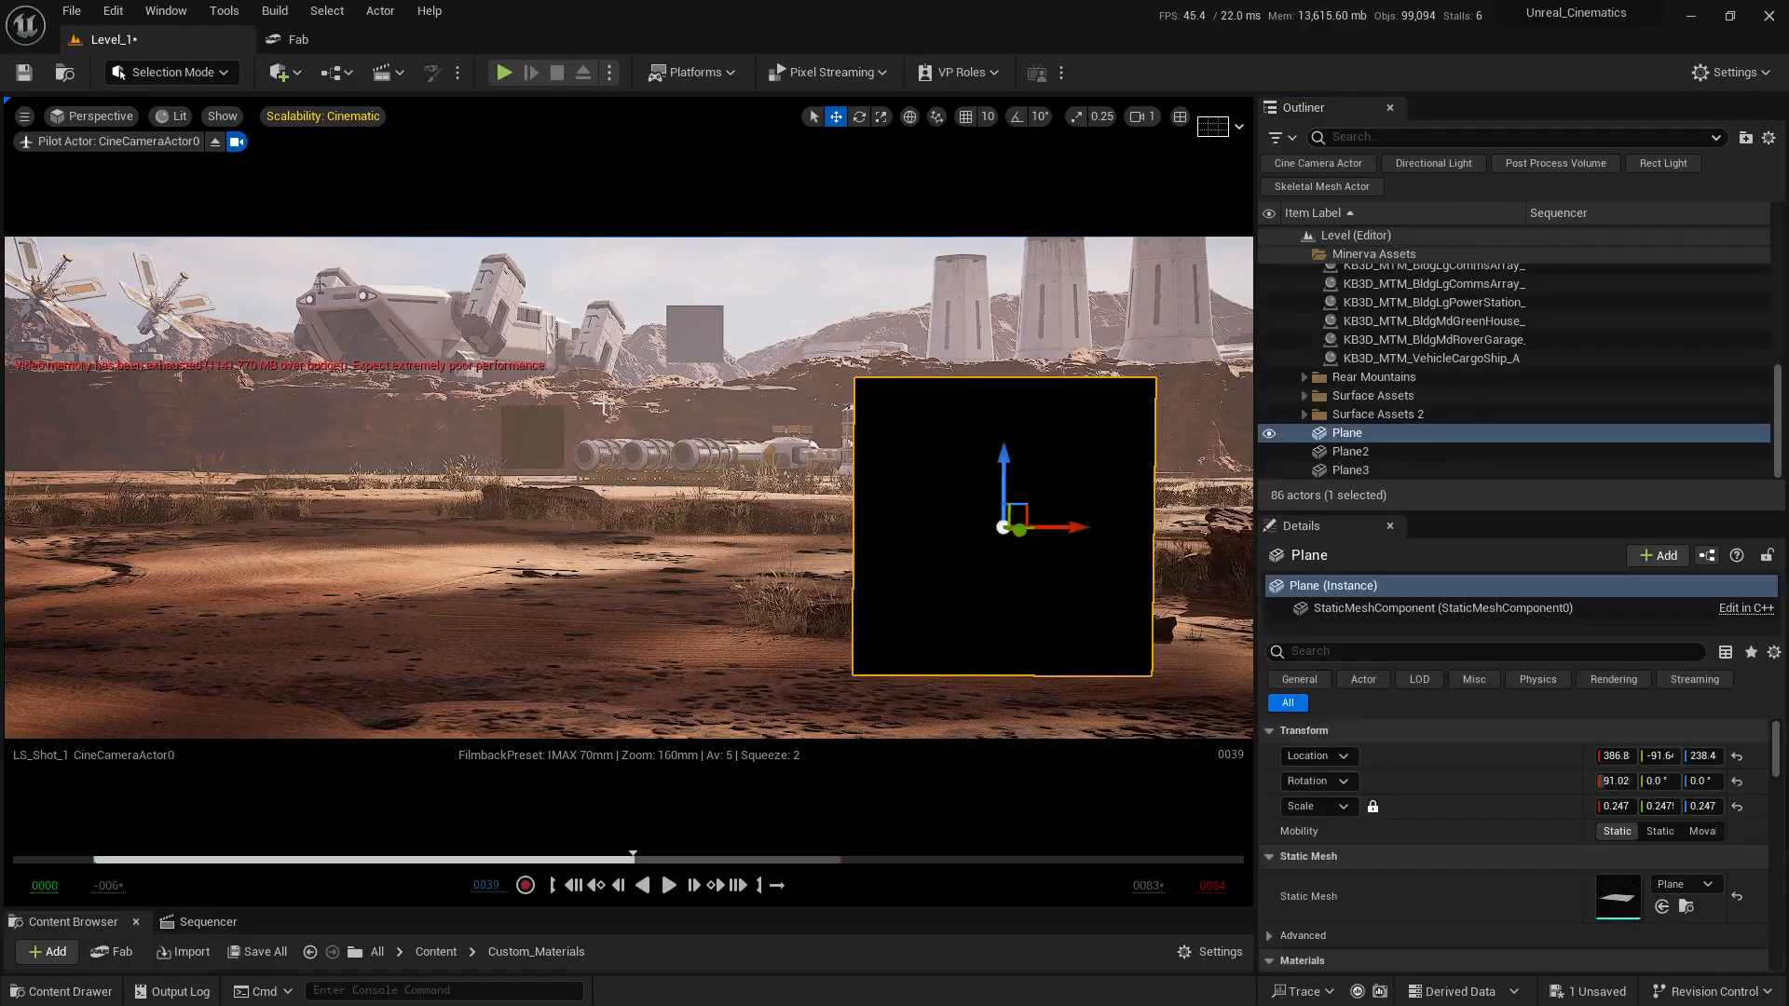
{"action": "left_click", "coordinate": [548, 435], "text": "ctrl"}
{"action": "left_click", "coordinate": [698, 331], "text": "ctrl"}
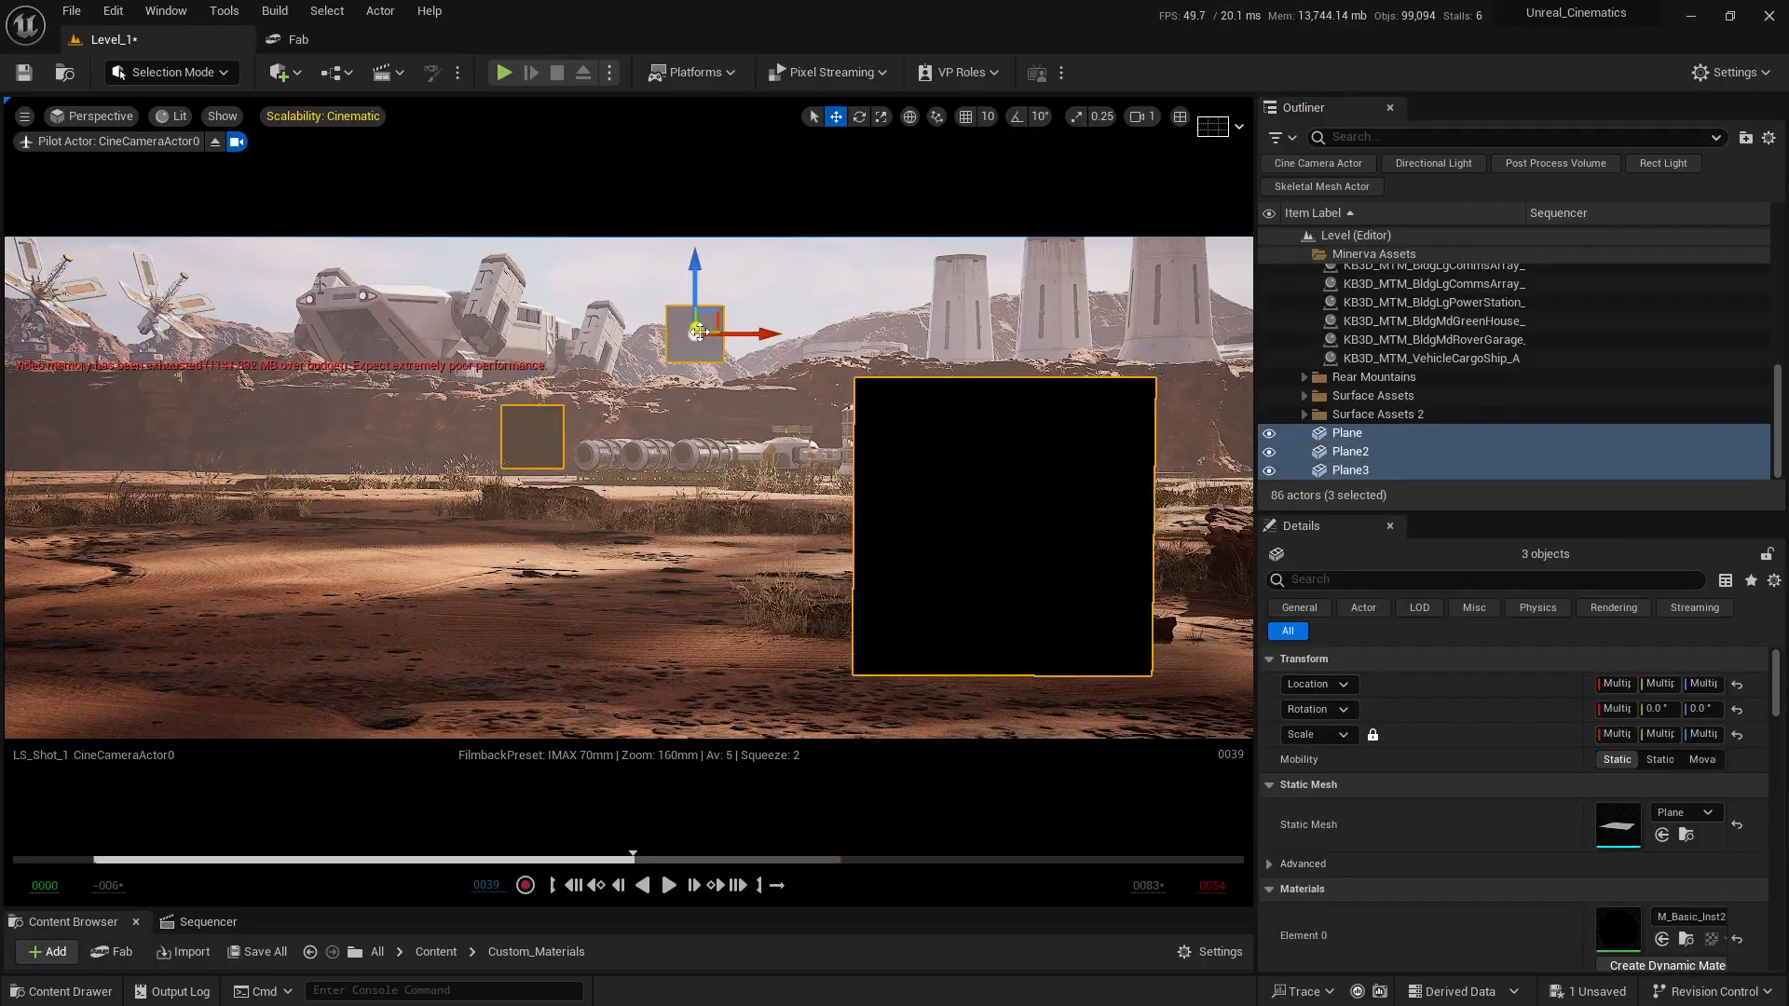
{"action": "key", "text": "Delete"}
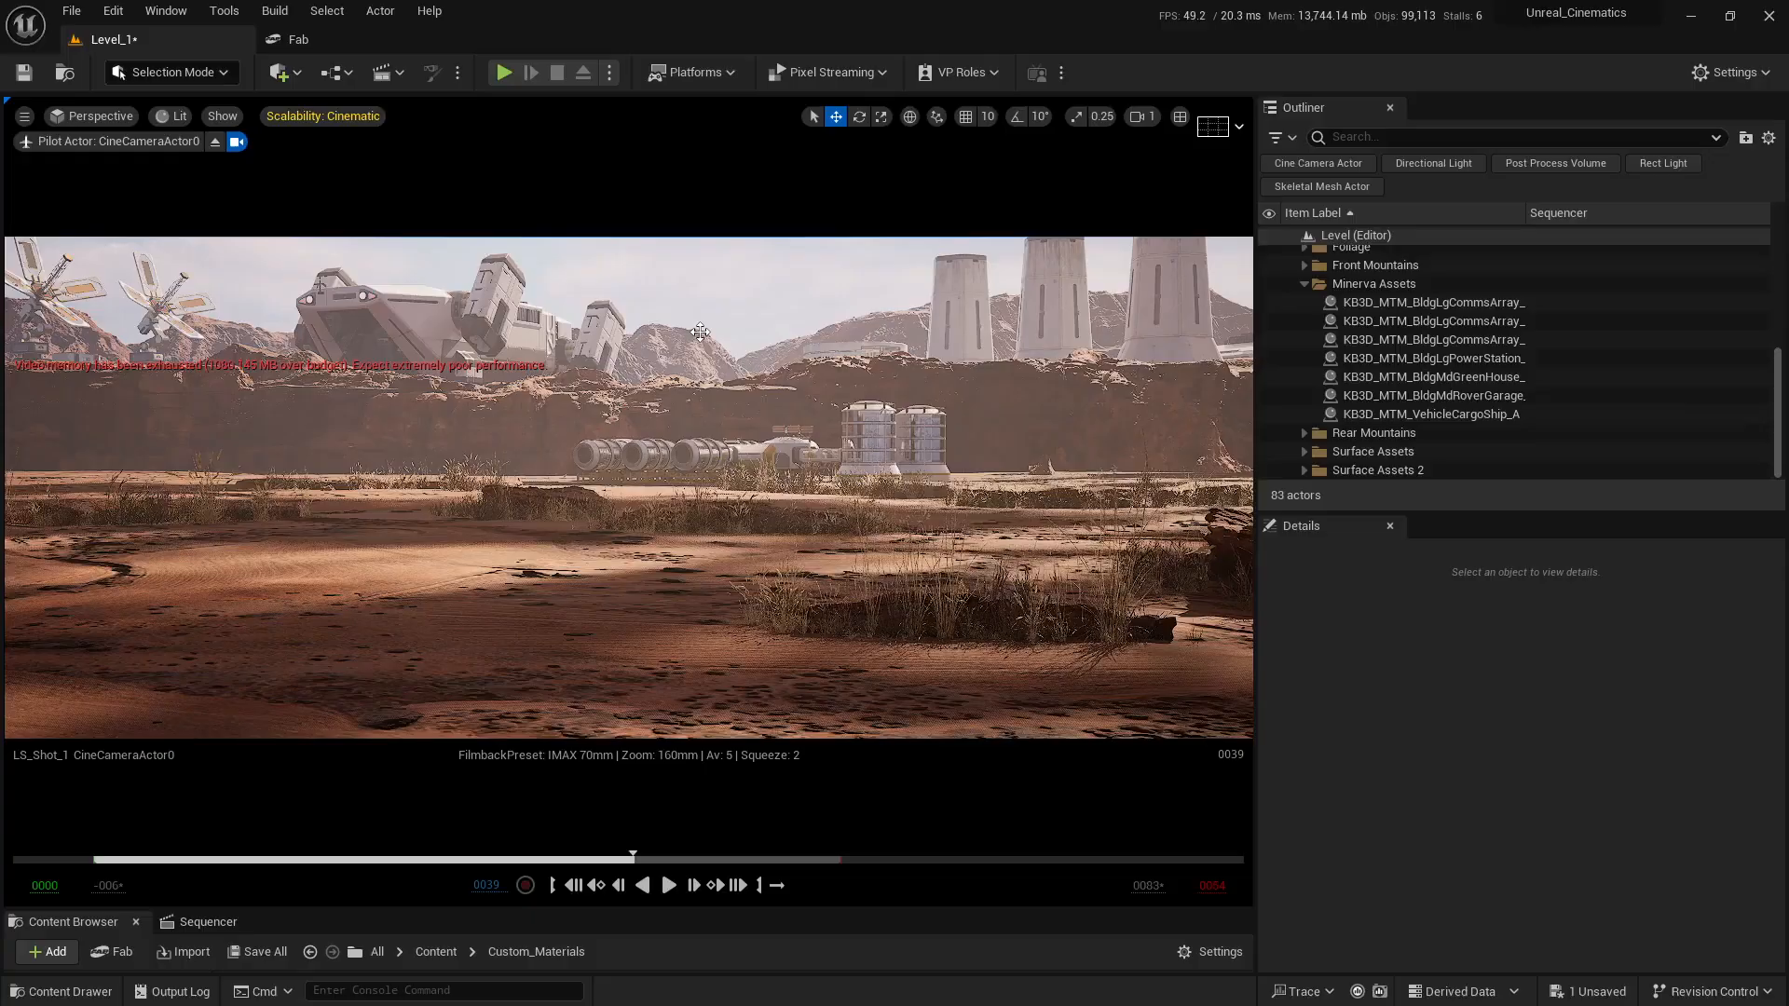
- Restore the side-by-side viewports with a taller content browser and unhide all hidden actors
{"action": "left_click", "coordinate": [1179, 121]}
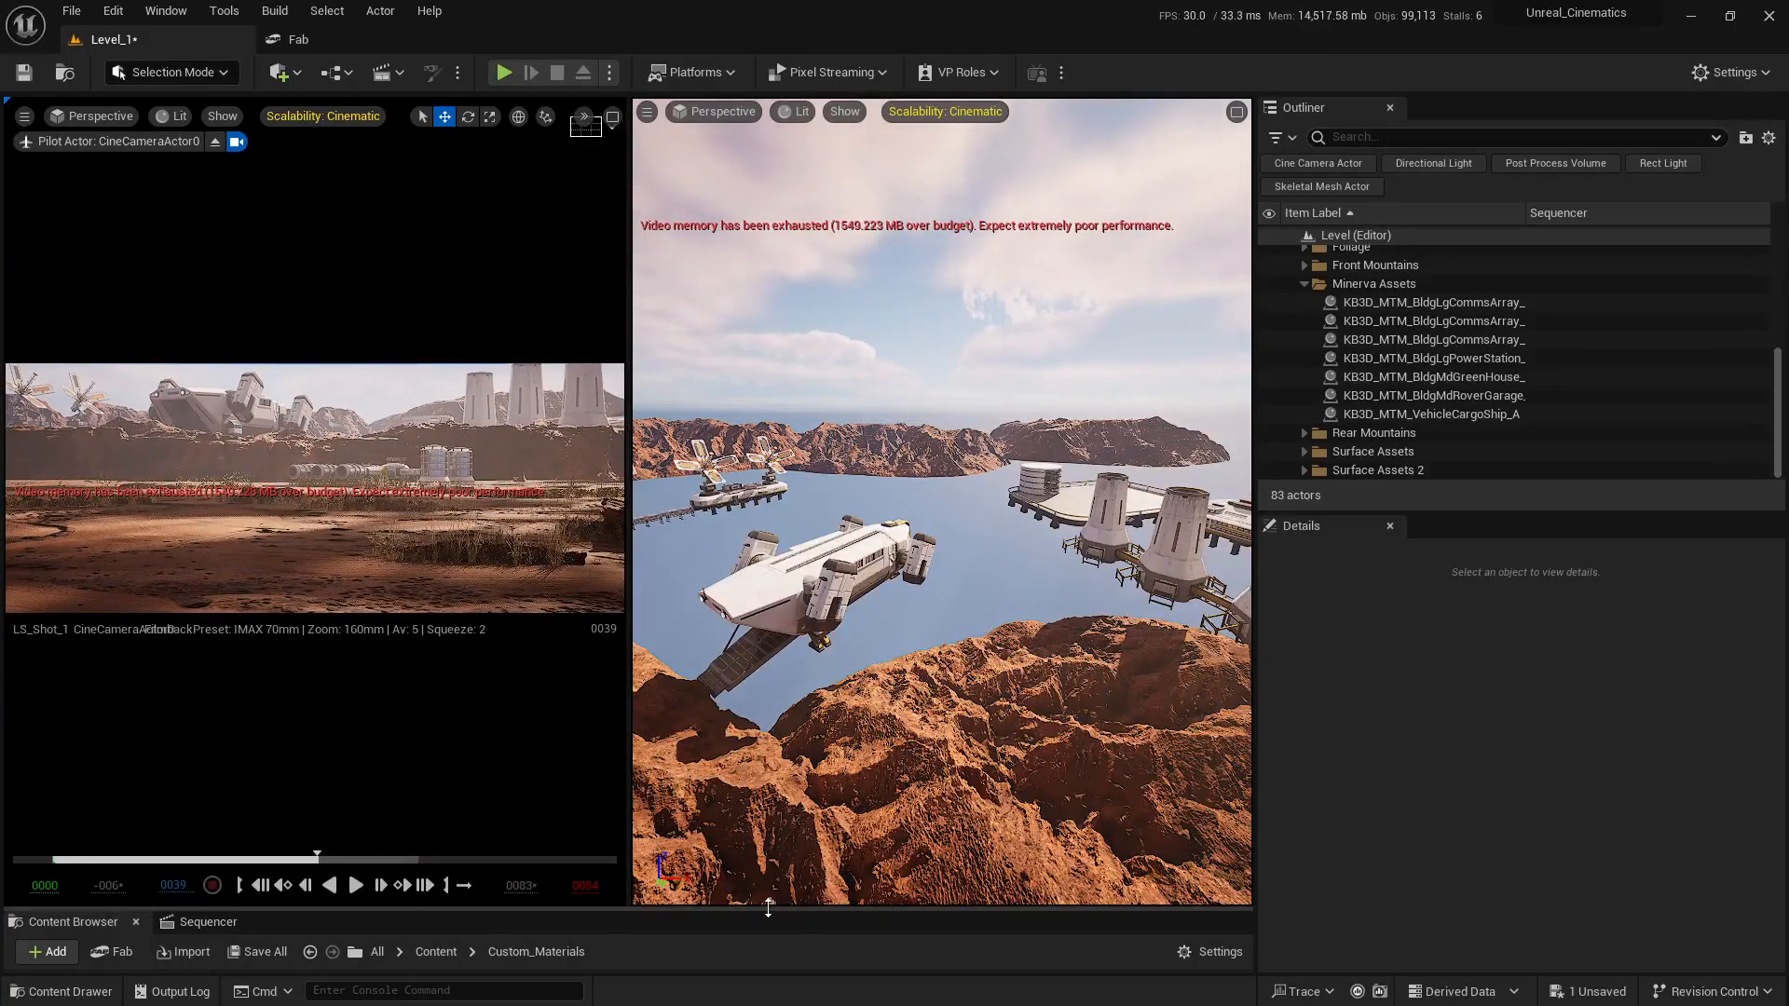
{"action": "left_click_drag", "start_coordinate": [768, 909], "coordinate": [774, 688]}
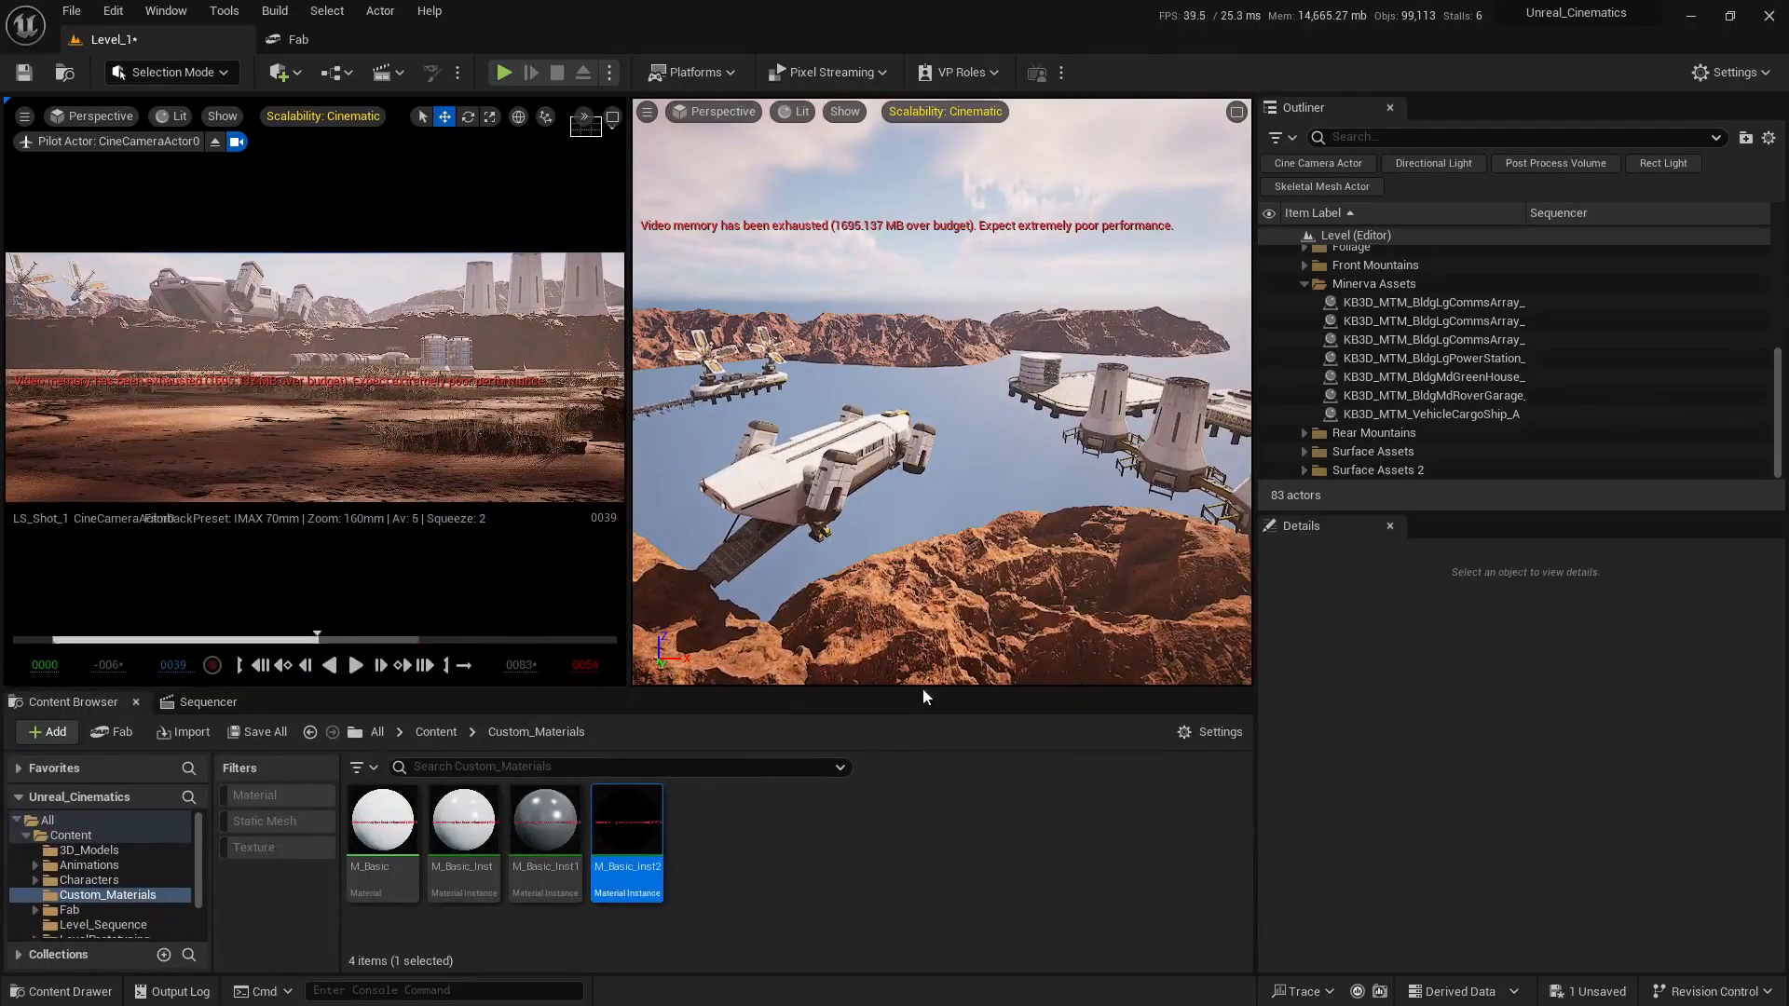
{"action": "right_click_drag", "start_coordinate": [1005, 470], "coordinate": [988, 438]}
{"action": "key", "text": "s"}
{"action": "key", "text": "w"}
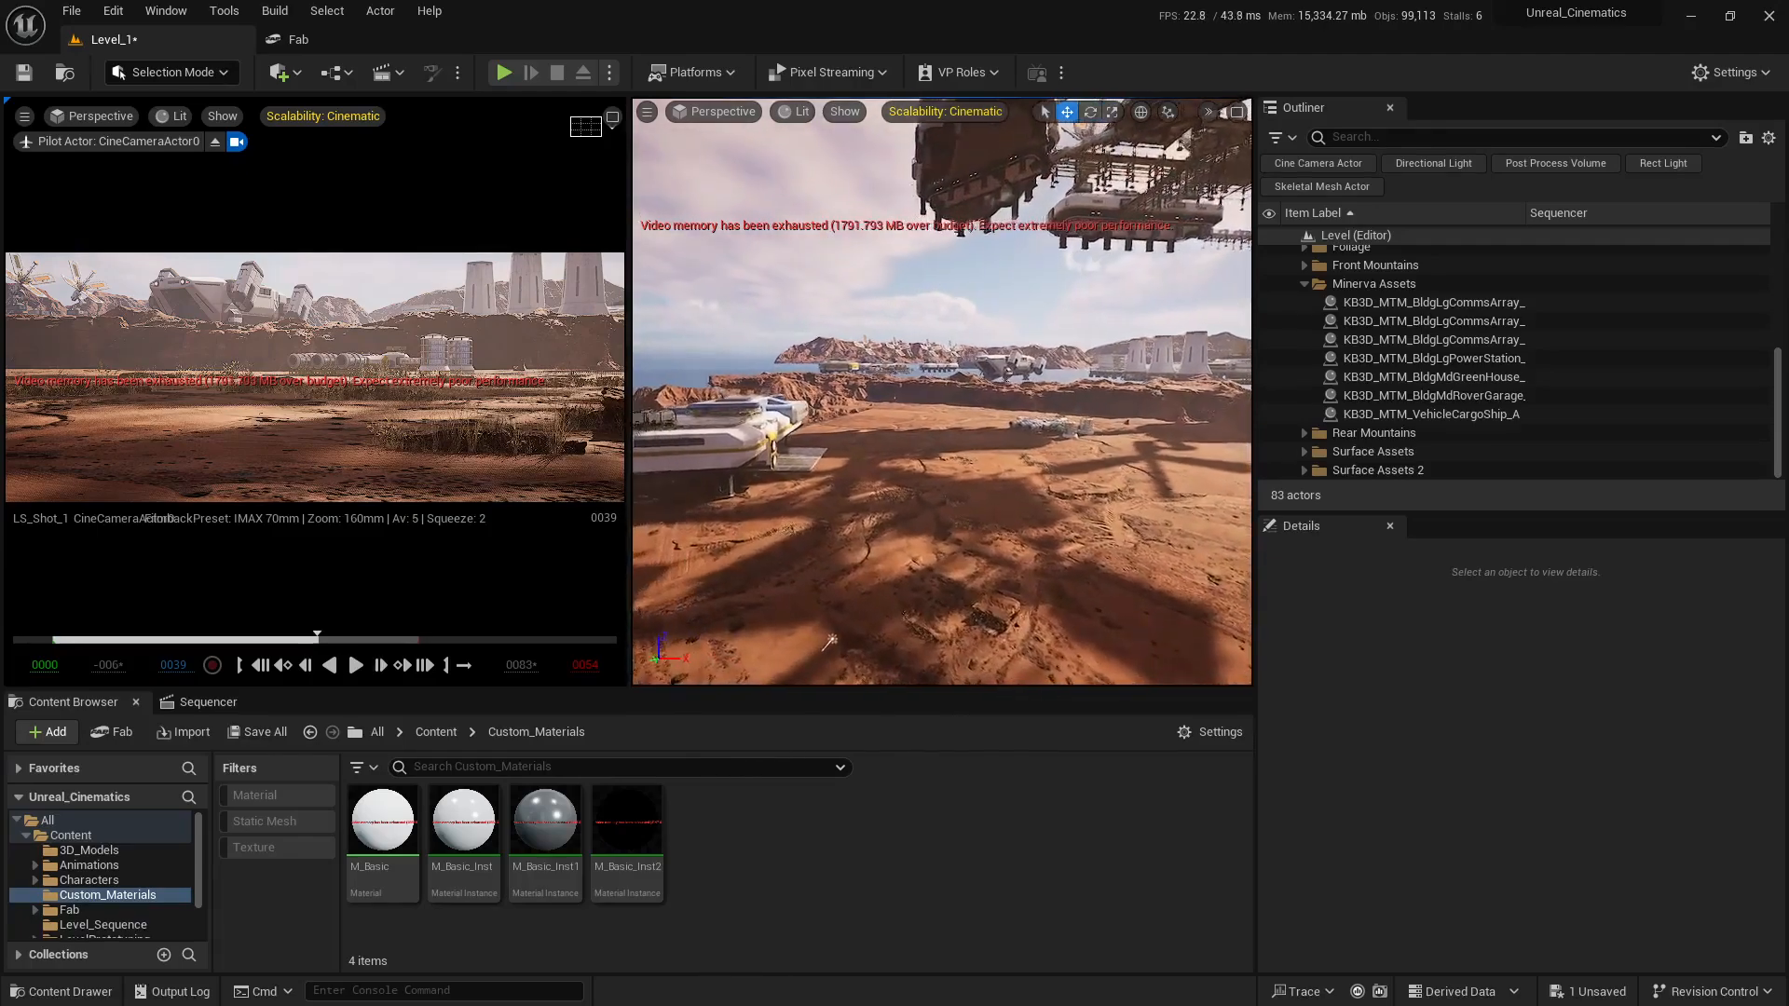
{"action": "right_click_drag", "start_coordinate": [829, 641], "coordinate": [848, 435]}
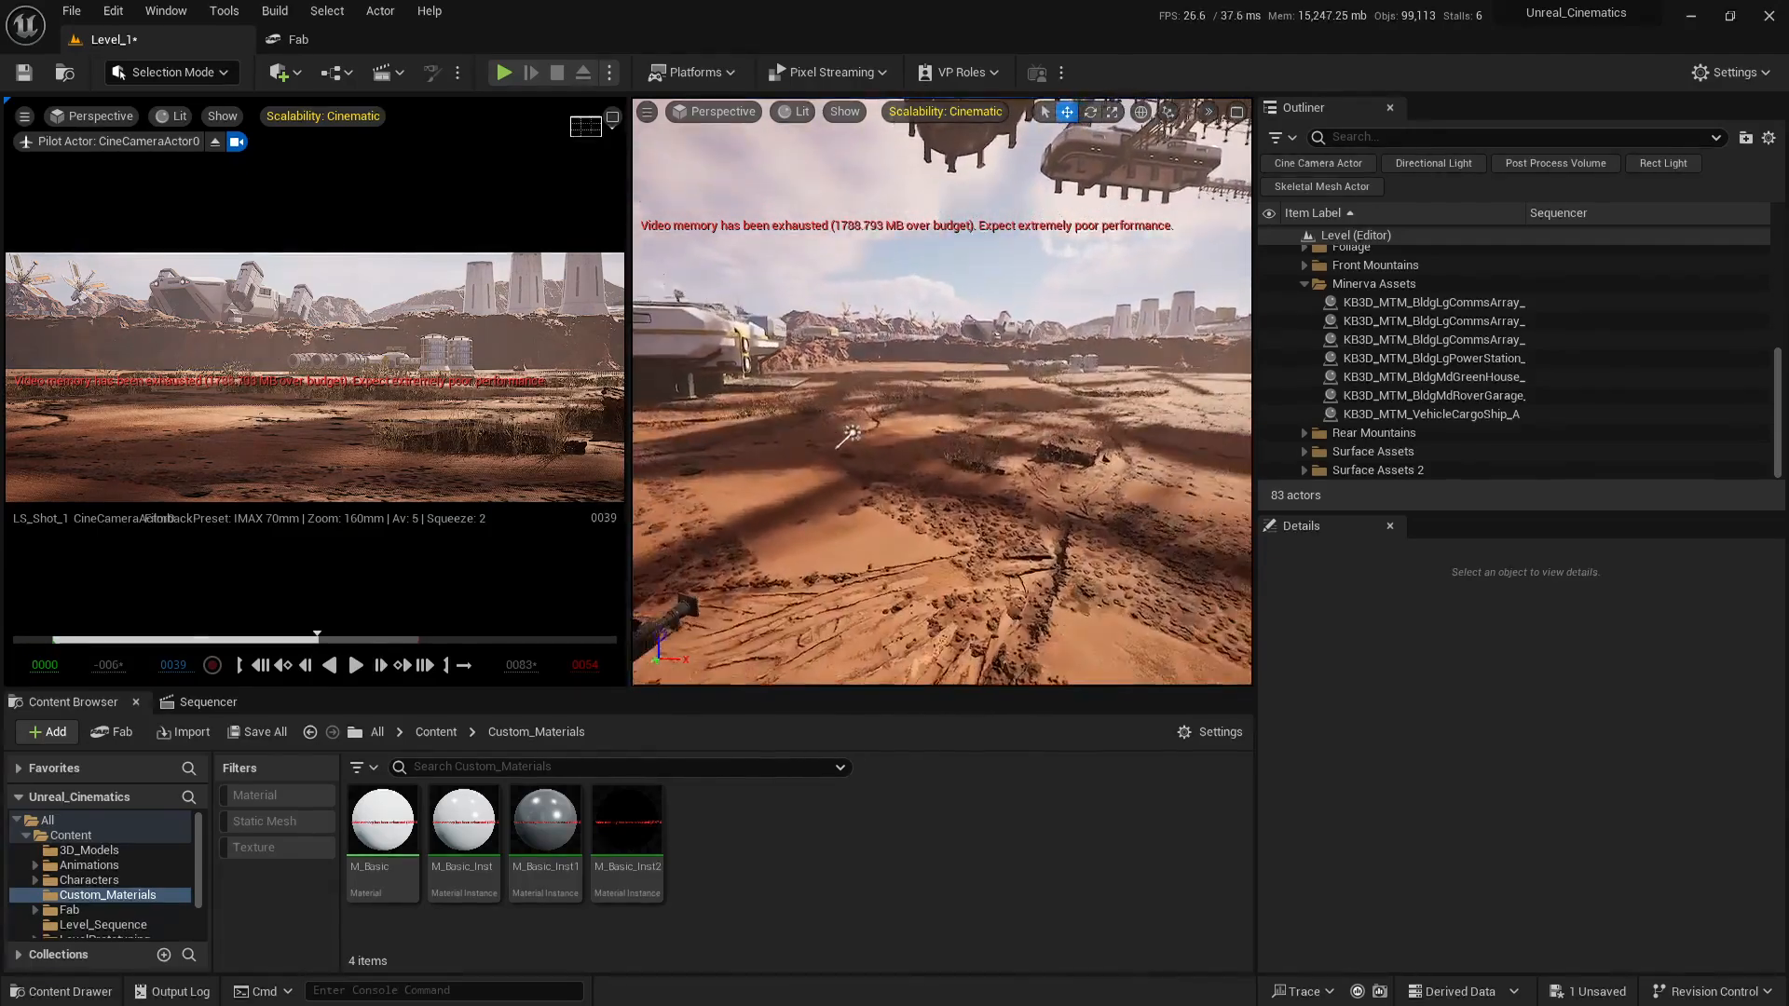
{"action": "right_click_drag", "start_coordinate": [980, 467], "coordinate": [979, 469]}
{"action": "key", "text": "ctrl+h"}
- Select ExponentialHeightFog, try raising and resetting its Fog Density, and set it to 0.05
{"action": "scroll", "coordinate": [1435, 344], "scroll_direction": "up", "scroll_amount": 3}
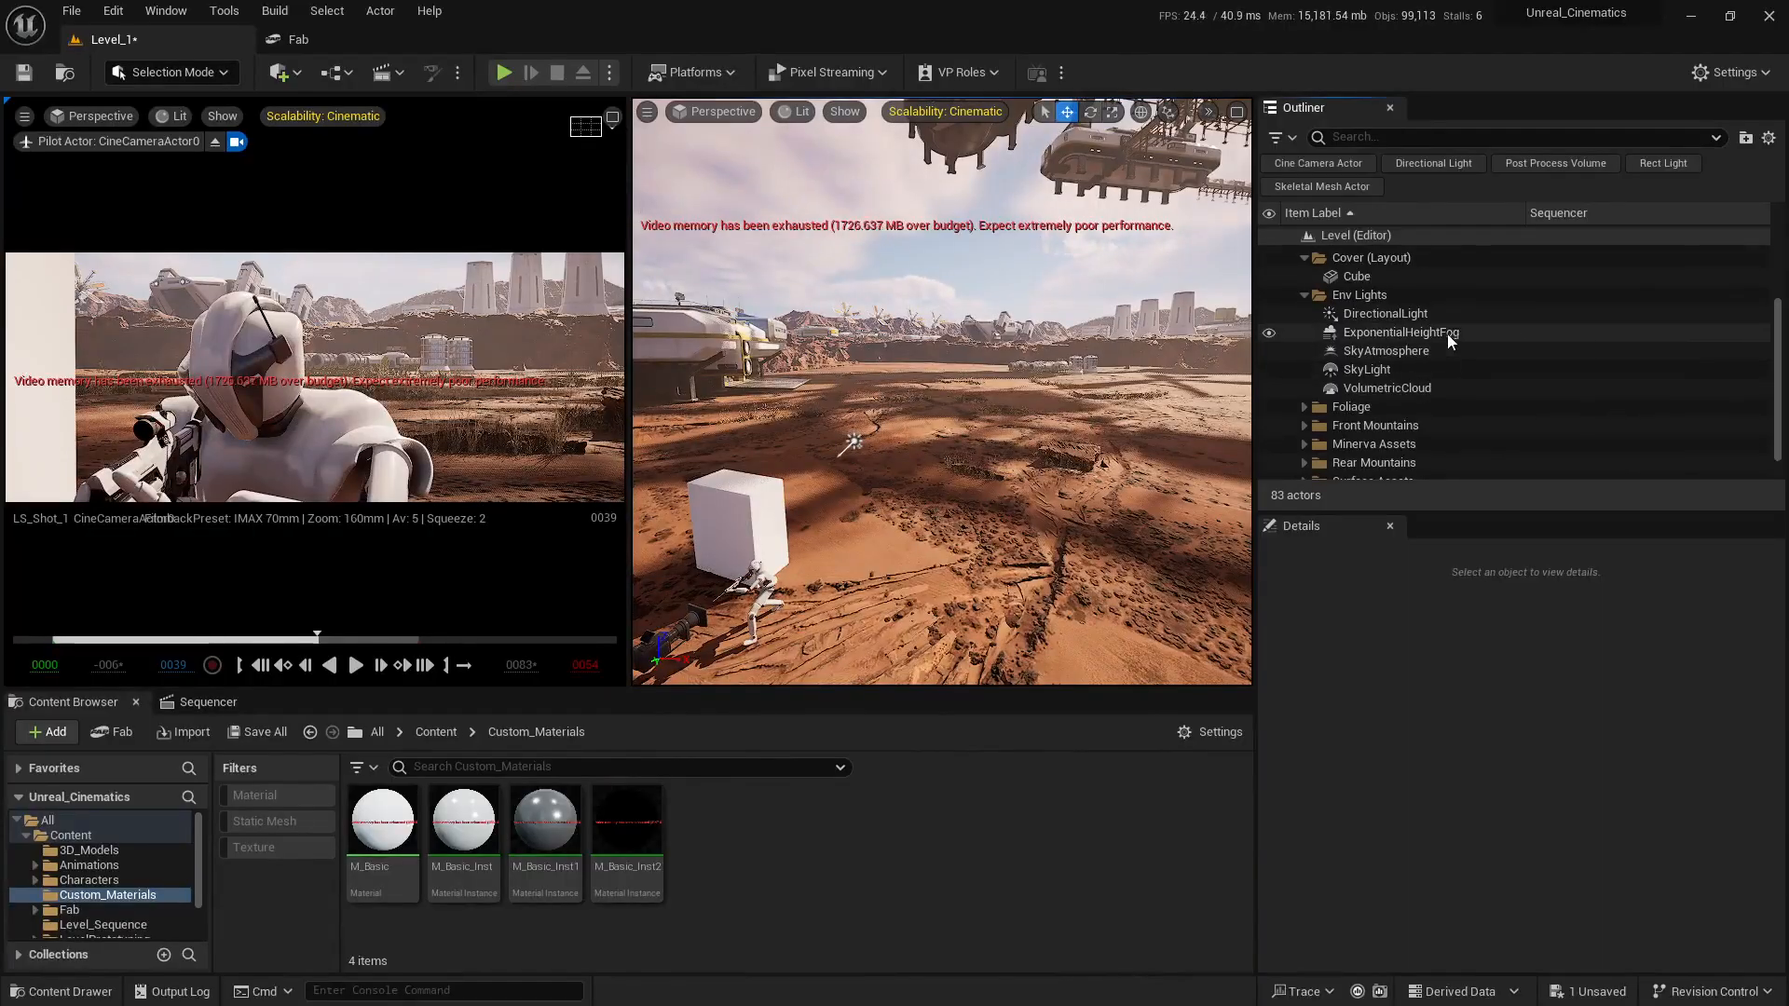
{"action": "left_click", "coordinate": [1431, 331]}
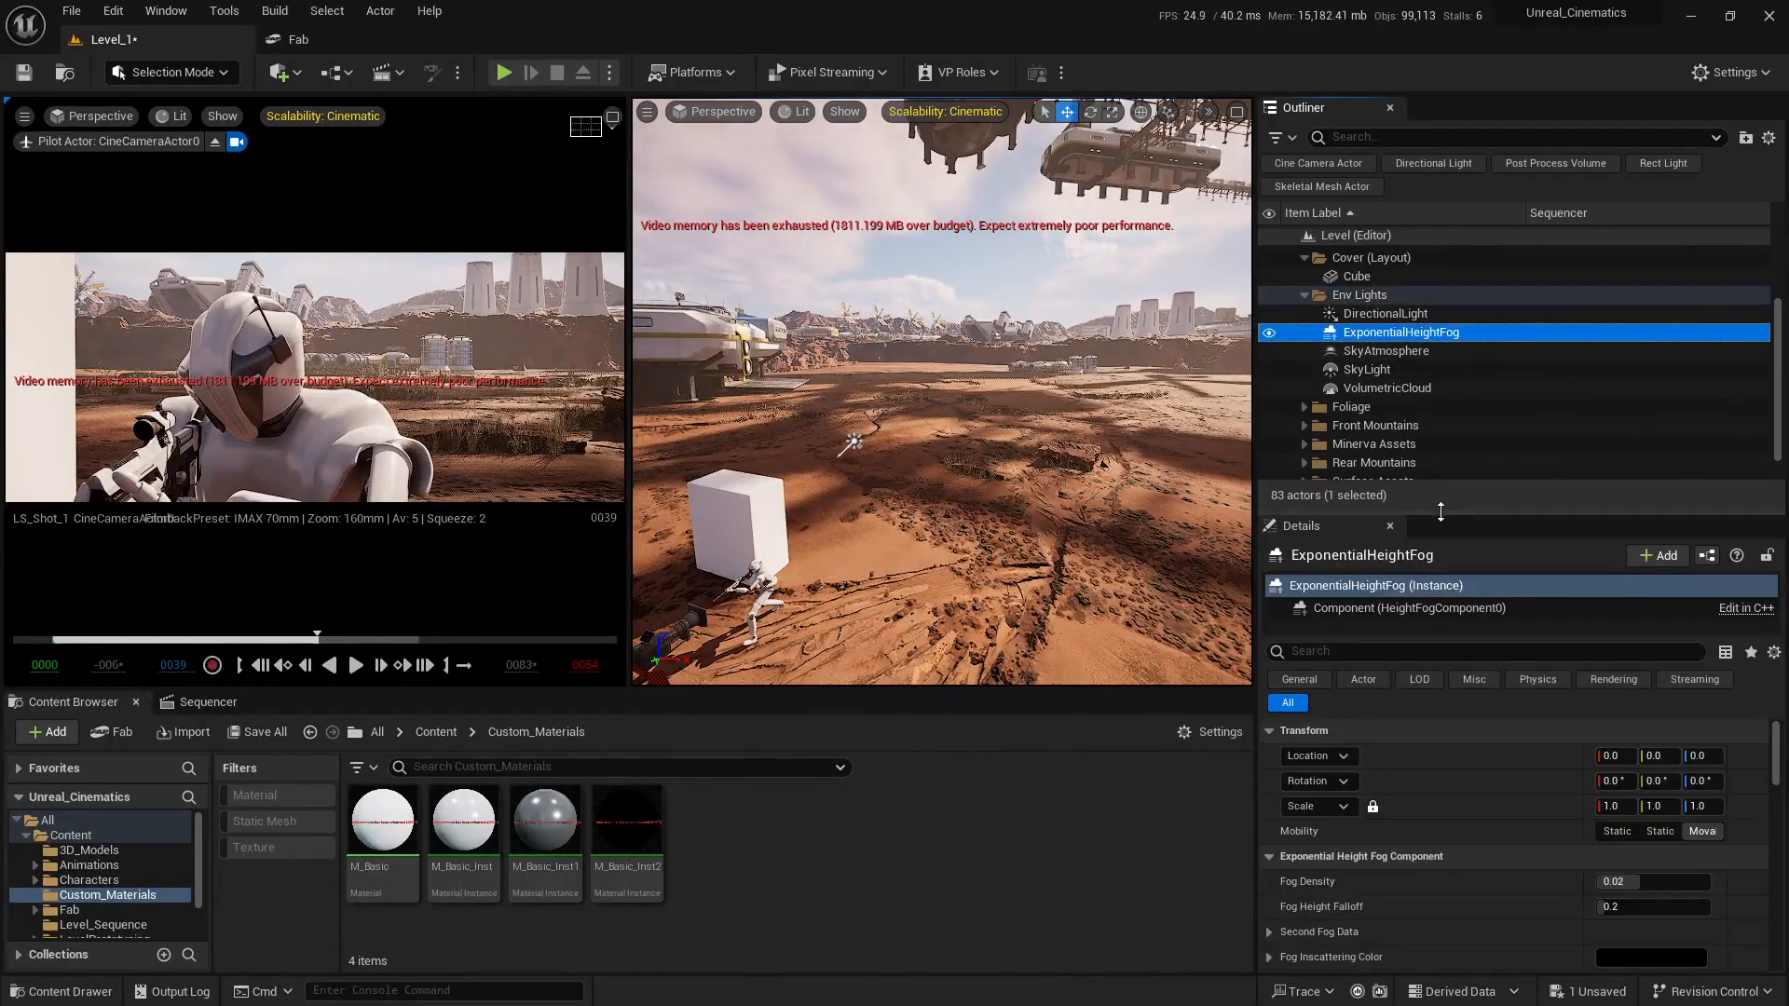
{"action": "left_click_drag", "start_coordinate": [1379, 509], "coordinate": [1379, 375]}
{"action": "scroll", "coordinate": [1338, 708], "scroll_direction": "down", "scroll_amount": 3}
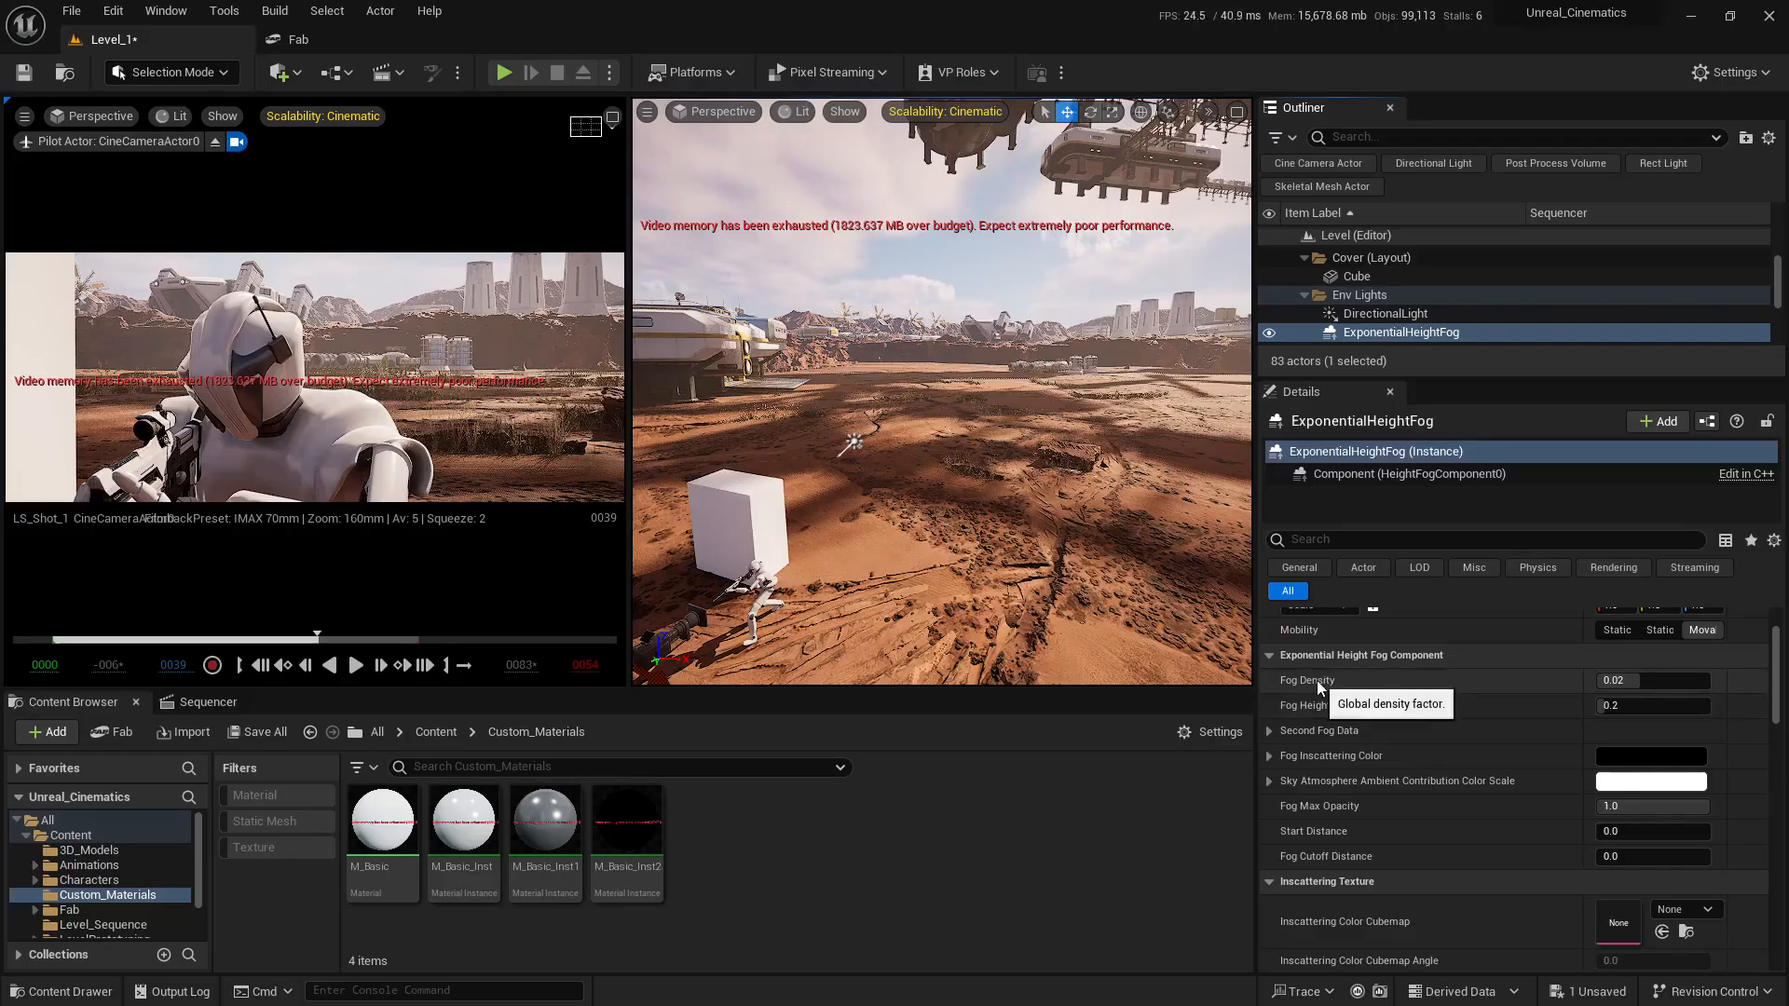
{"action": "left_click_drag", "start_coordinate": [1627, 673], "coordinate": [1668, 673]}
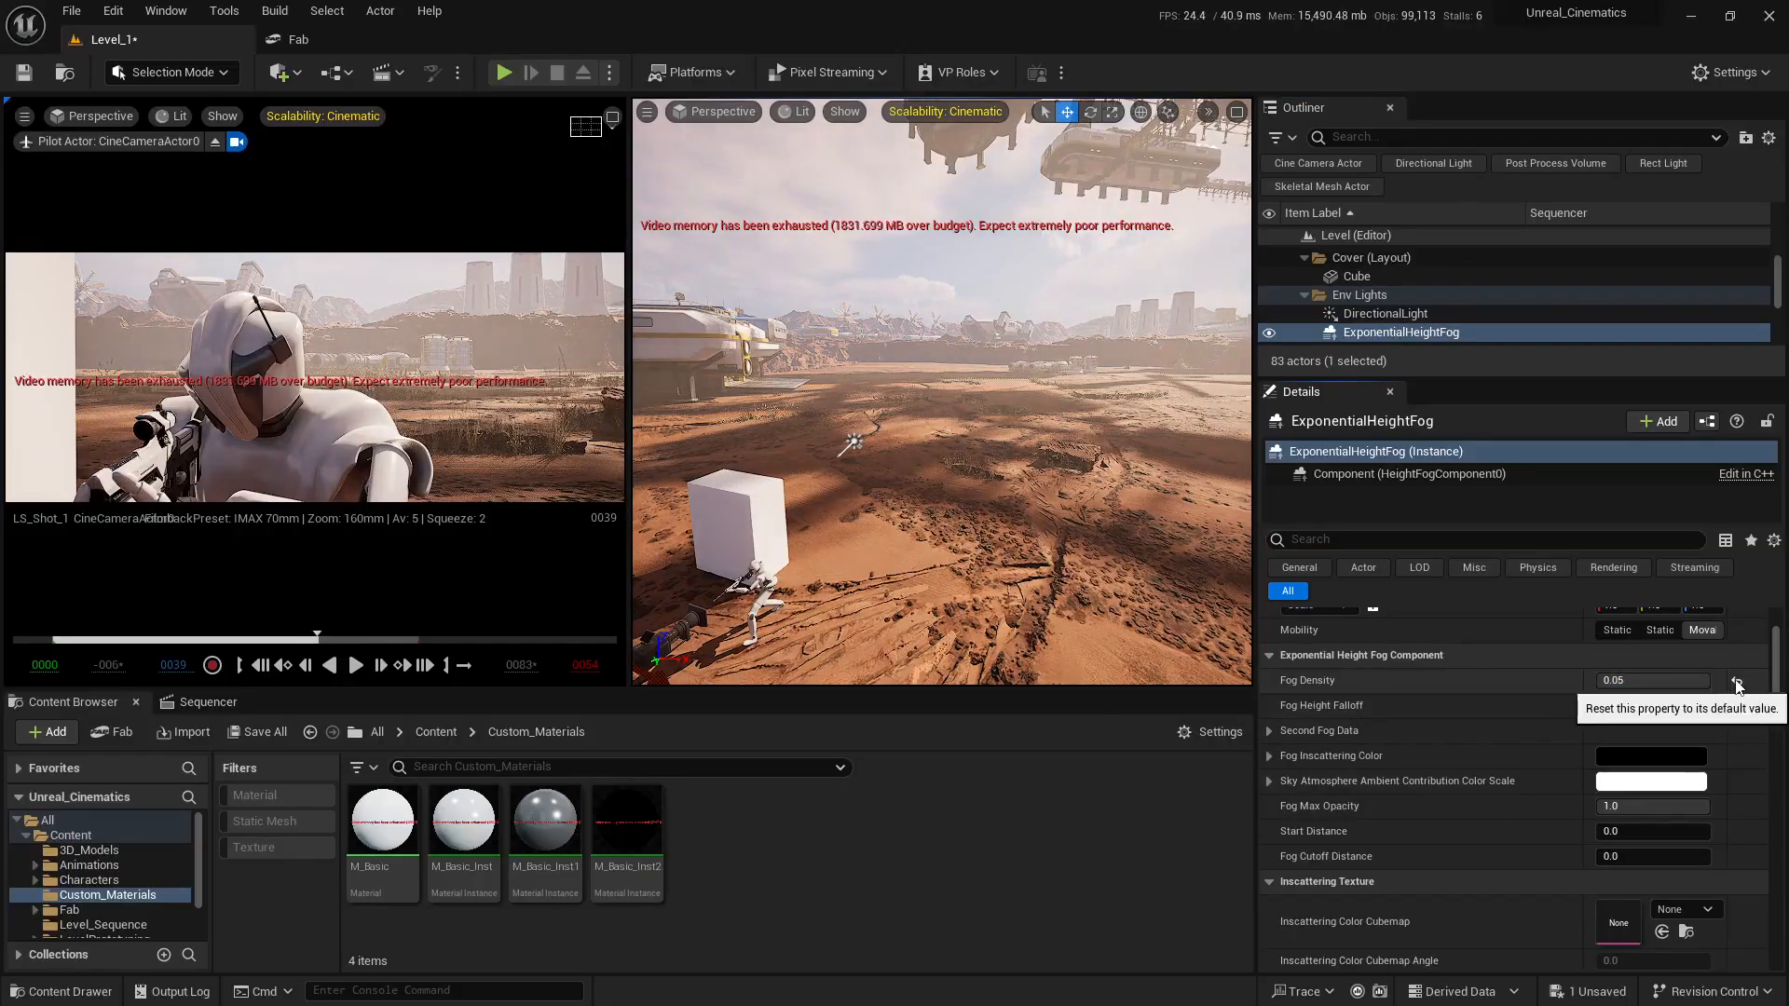
{"action": "left_click", "coordinate": [1736, 683]}
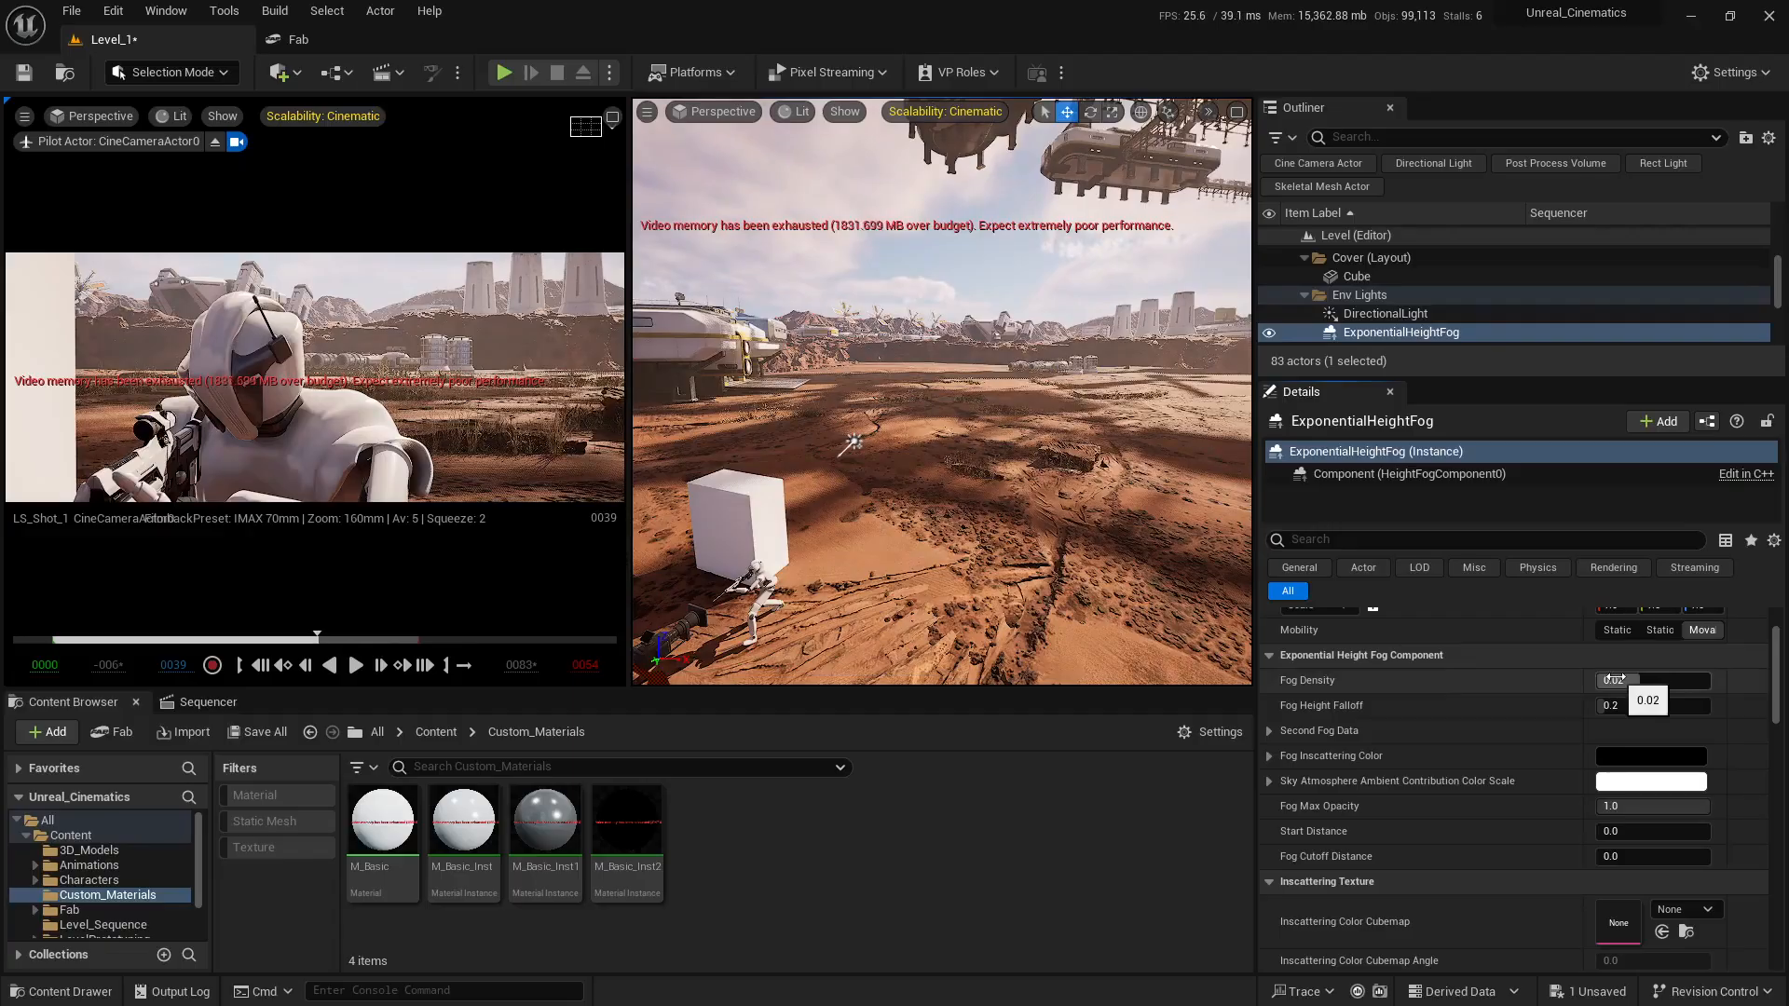
{"action": "left_click_drag", "start_coordinate": [1614, 681], "coordinate": [1668, 680]}
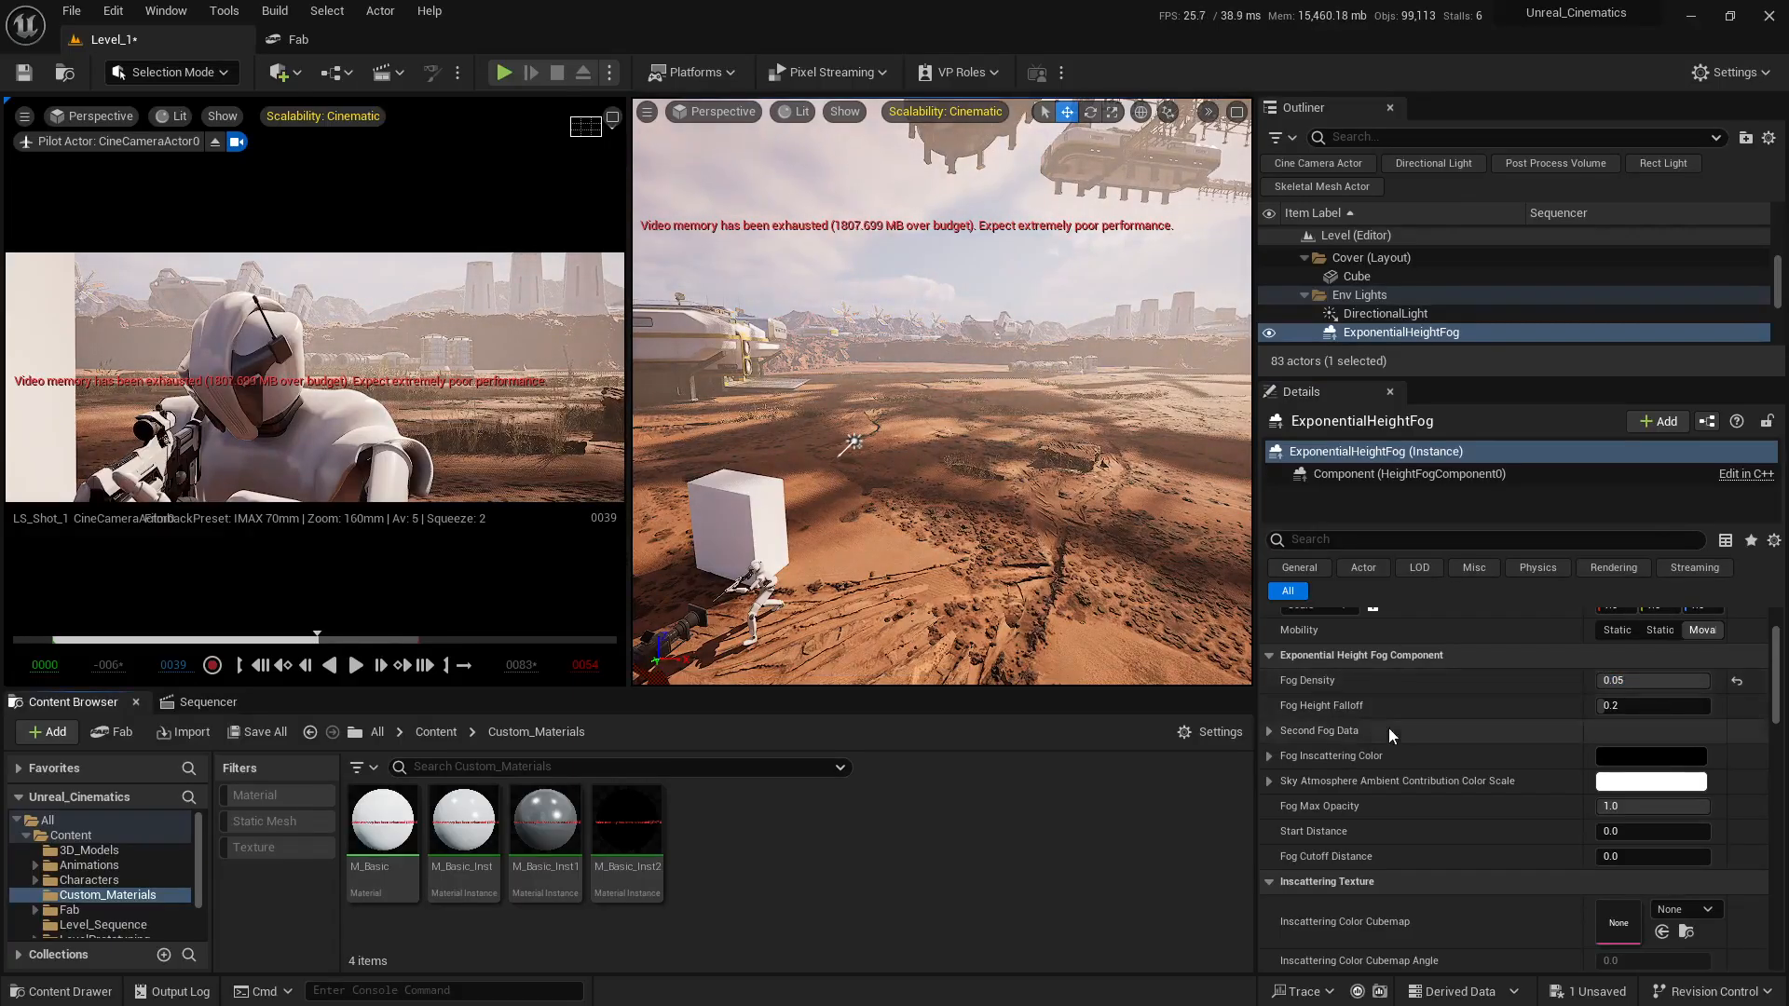
- Try Fog Height Falloff values of 2.0 and 0.001, and reset the property to its default
{"action": "left_click", "coordinate": [1686, 709]}
{"action": "type", "text": "2"}
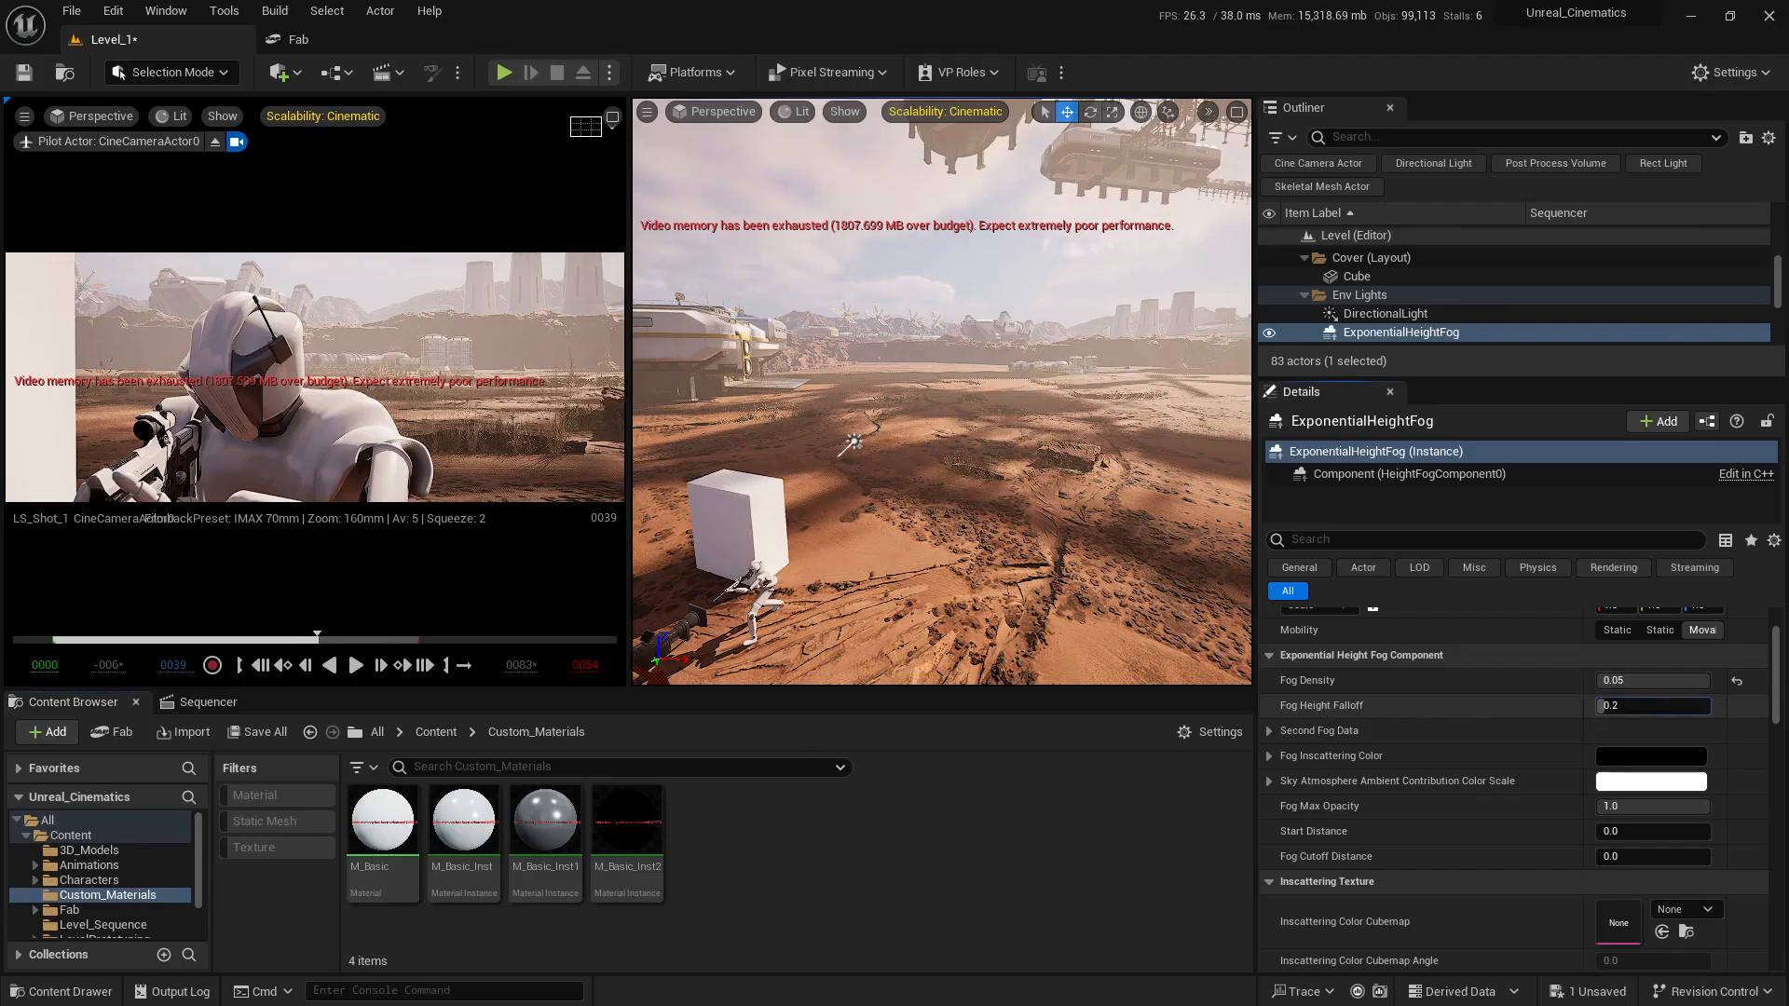
{"action": "key", "text": "Return"}
{"action": "mouse_move", "coordinate": [1706, 706]}
{"action": "left_mouse_down"}
{"action": "mouse_move", "coordinate": [1599, 706]}
{"action": "mouse_move", "coordinate": [1711, 706]}
{"action": "left_mouse_up"}
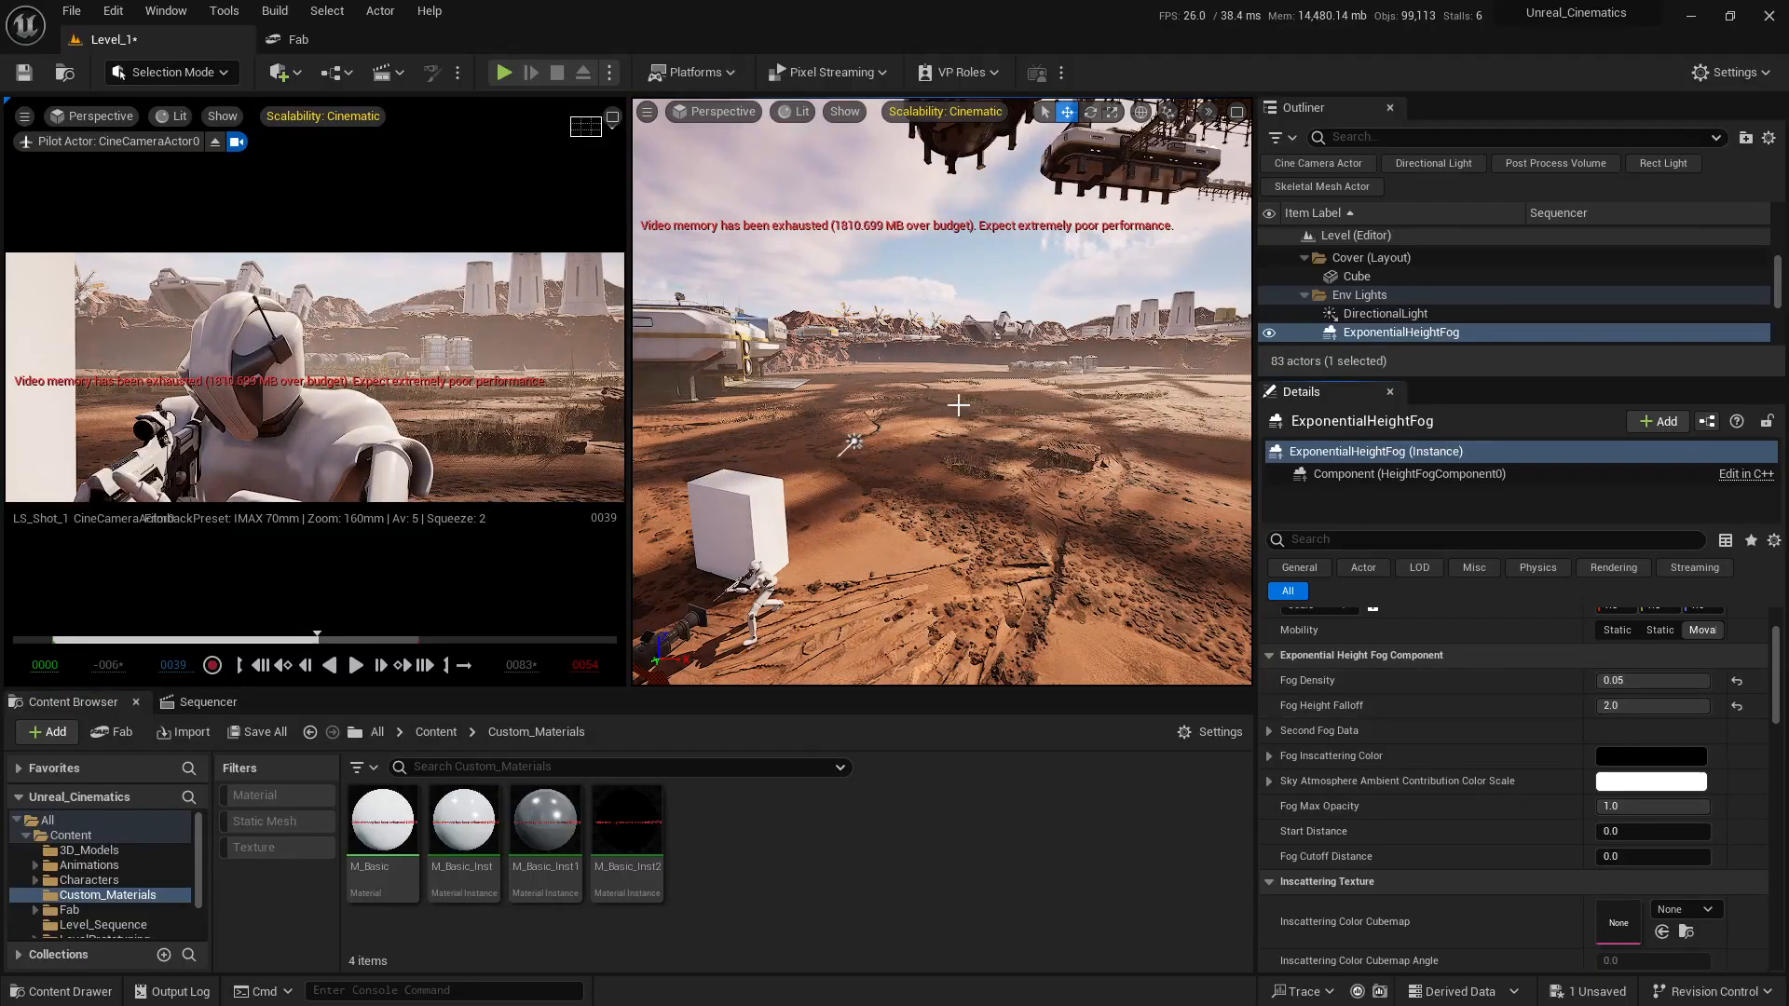
{"action": "left_click", "coordinate": [1654, 705]}
{"action": "type", "text": "0.001"}
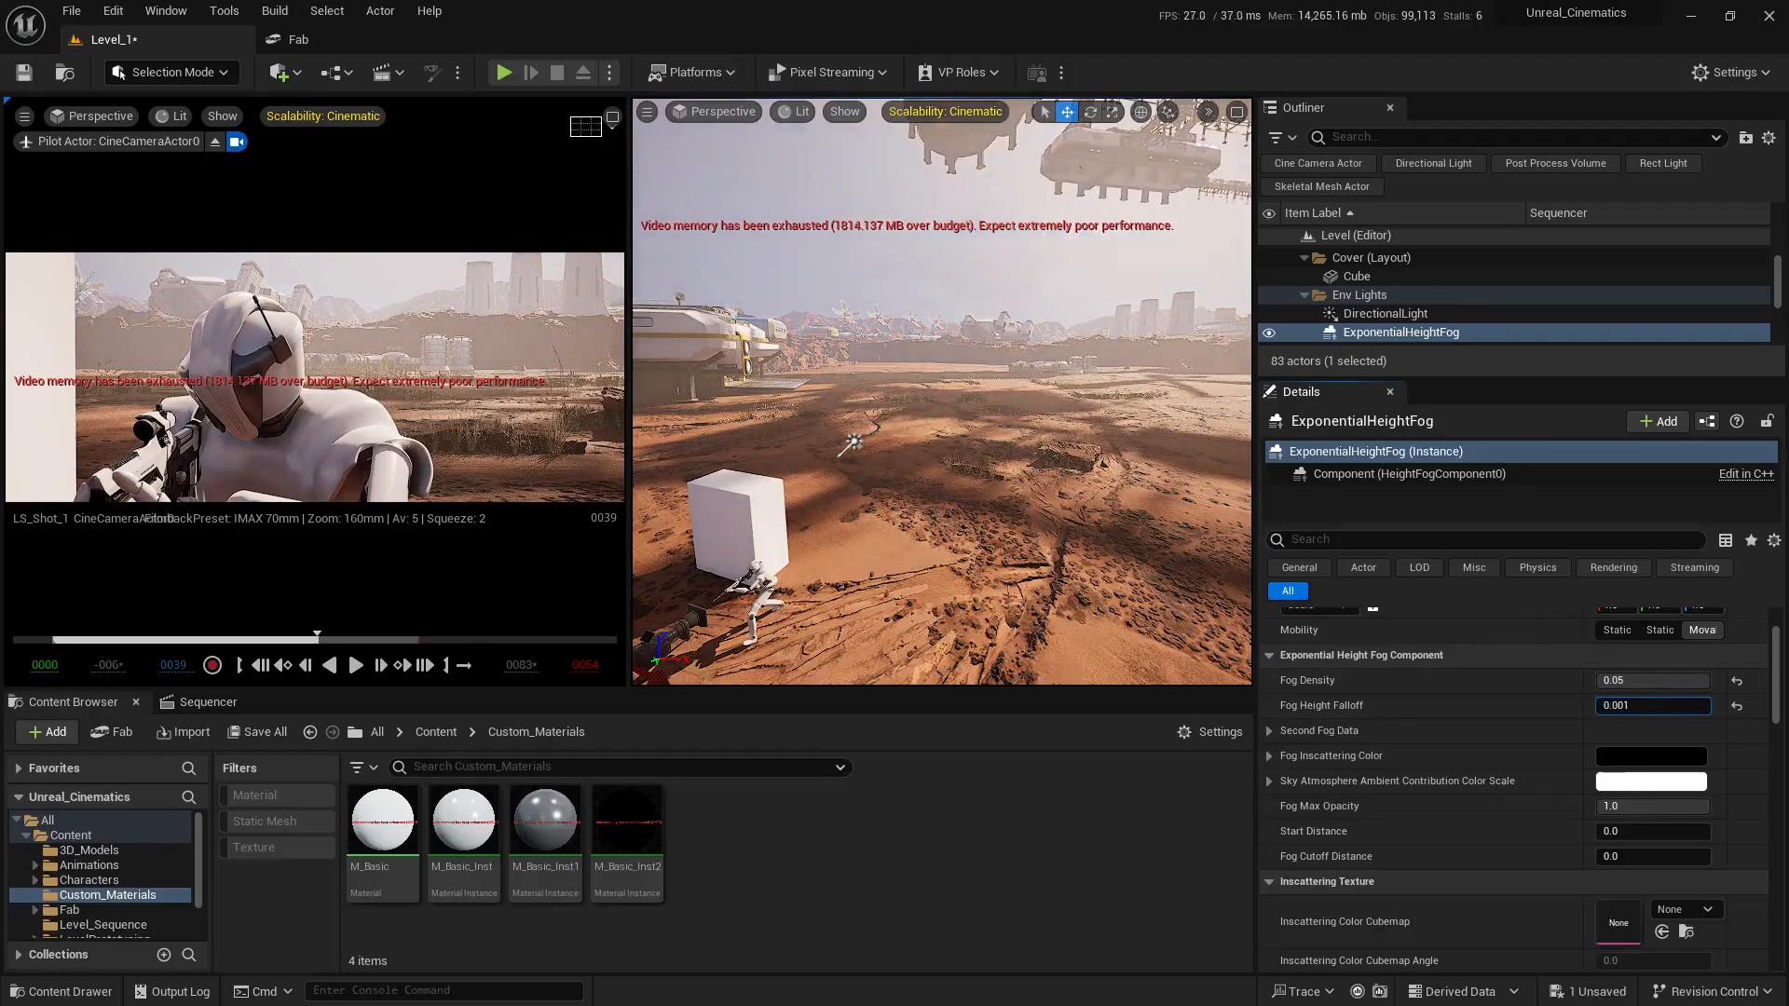
{"action": "key", "text": "Return"}
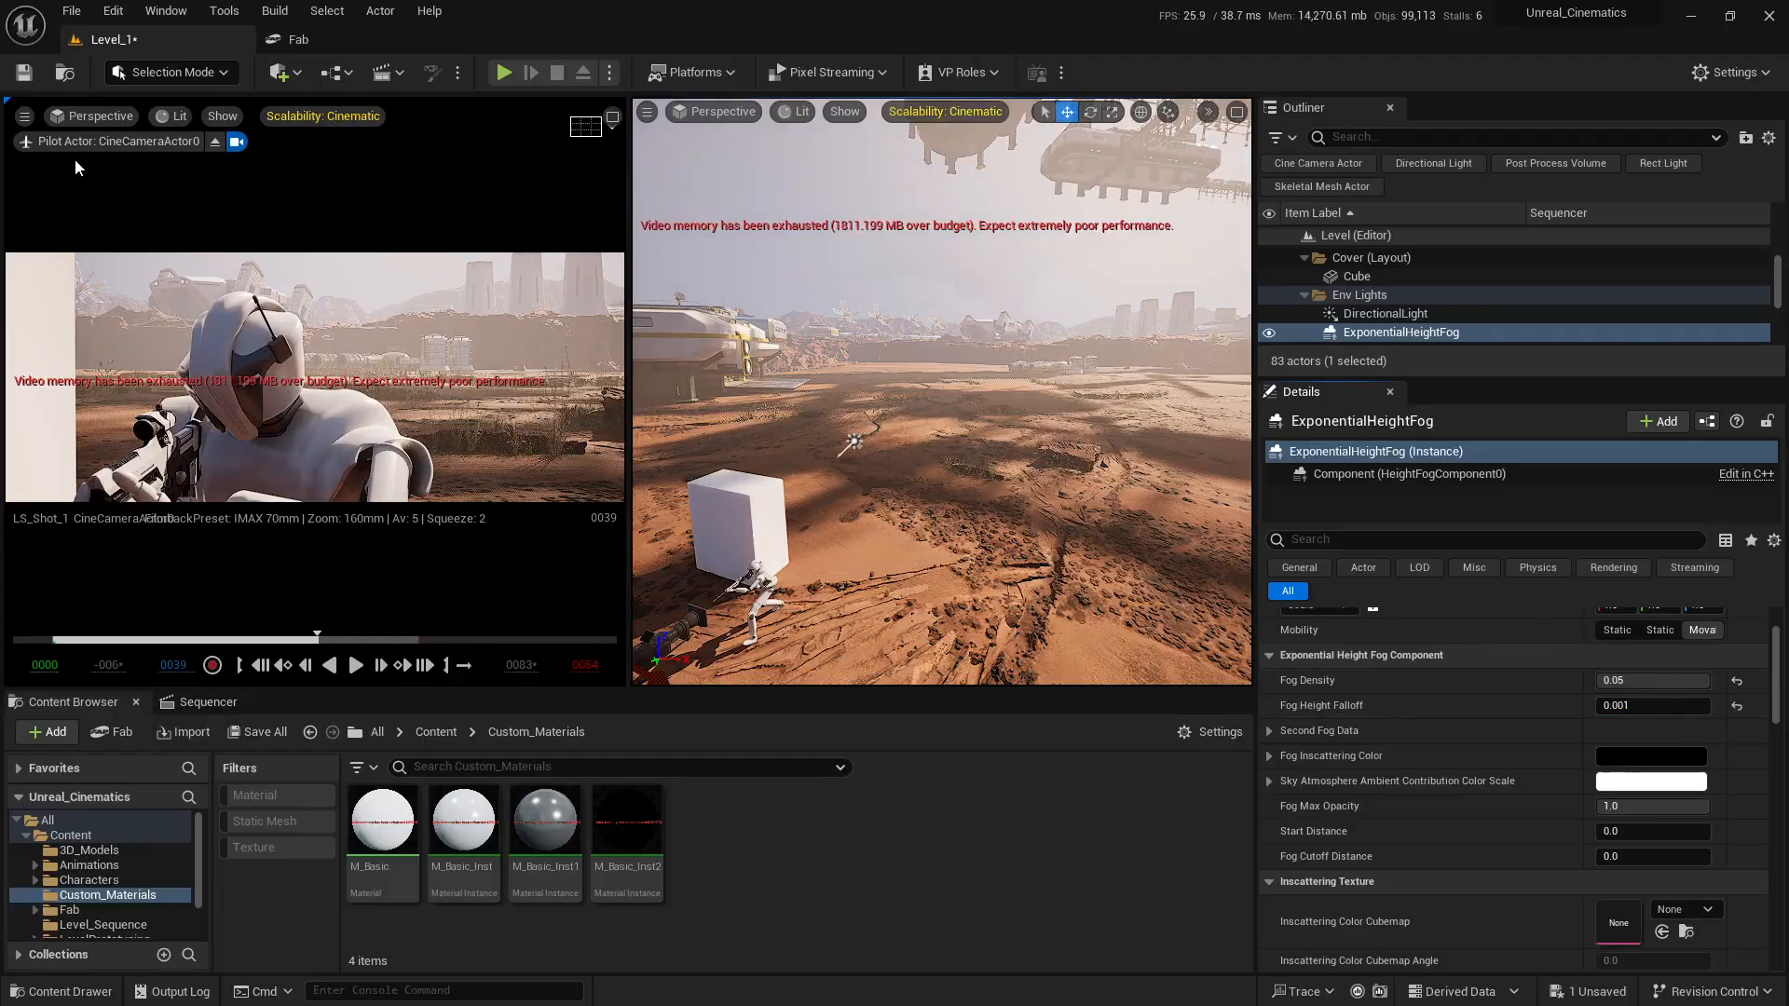
{"action": "left_click", "coordinate": [1737, 706]}
- Try purple and pale orange tints for the Fog Inscattering Color, and cancel the colour change
{"action": "scroll", "coordinate": [1422, 723], "scroll_direction": "down", "scroll_amount": 2}
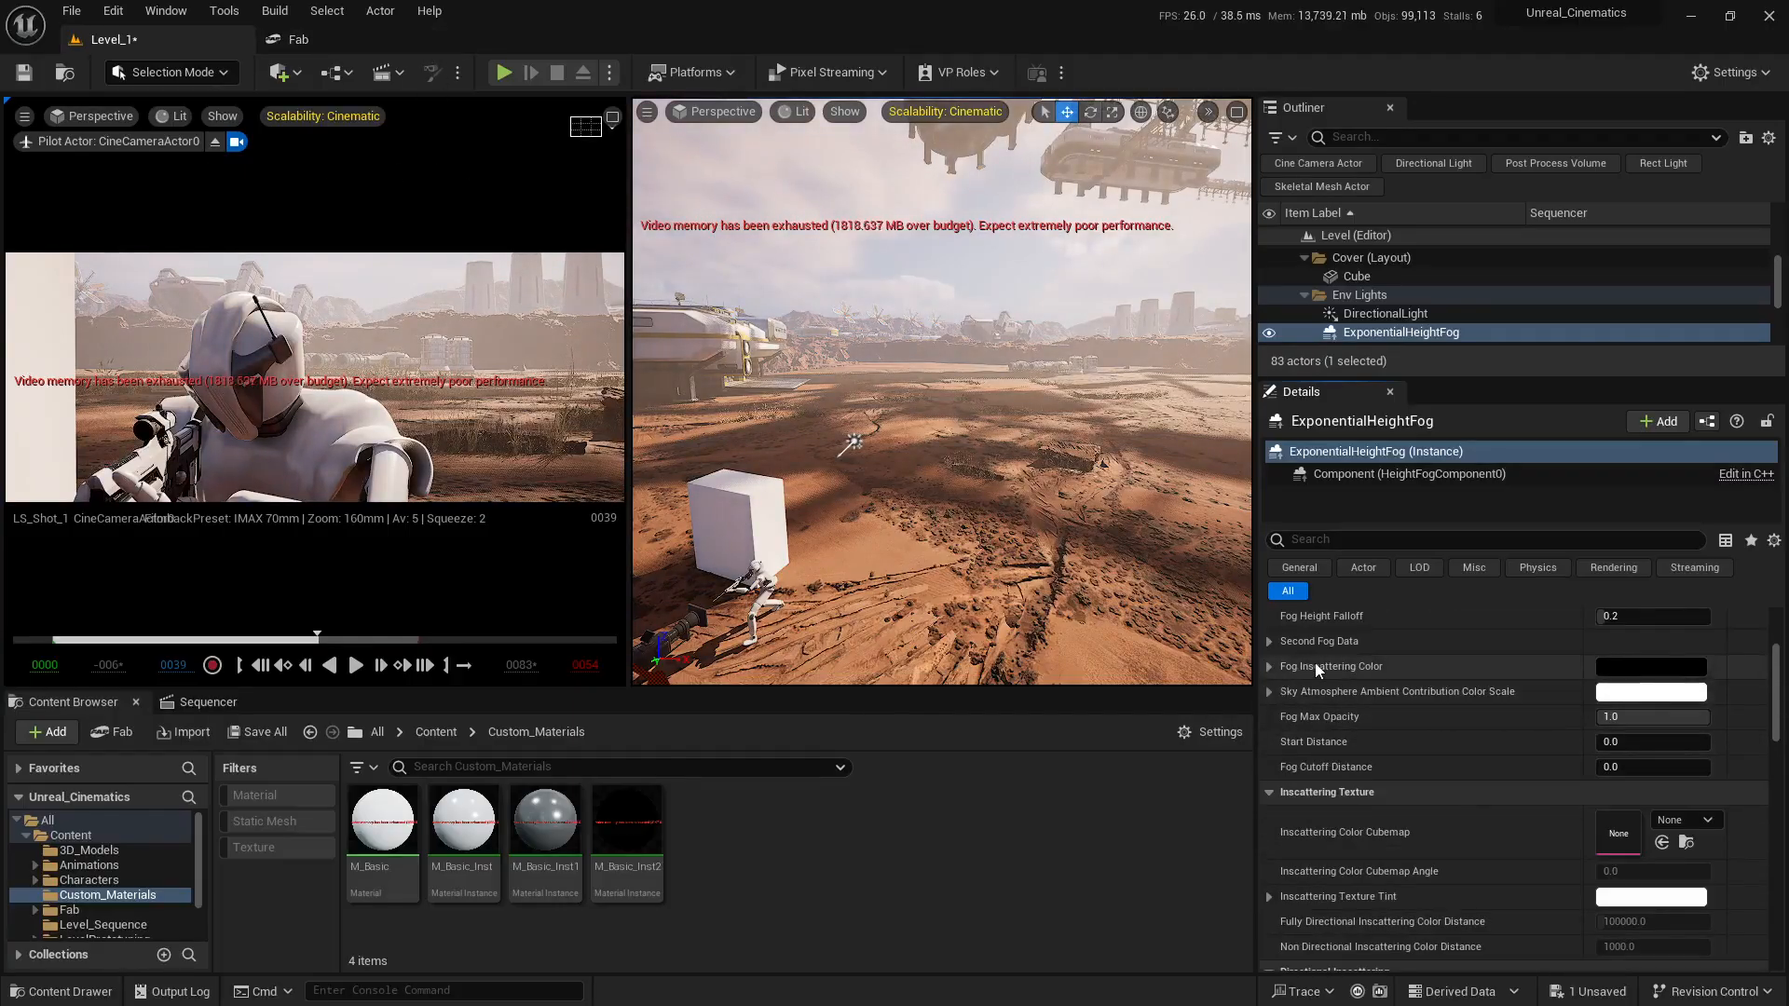
{"action": "left_click", "coordinate": [1651, 667]}
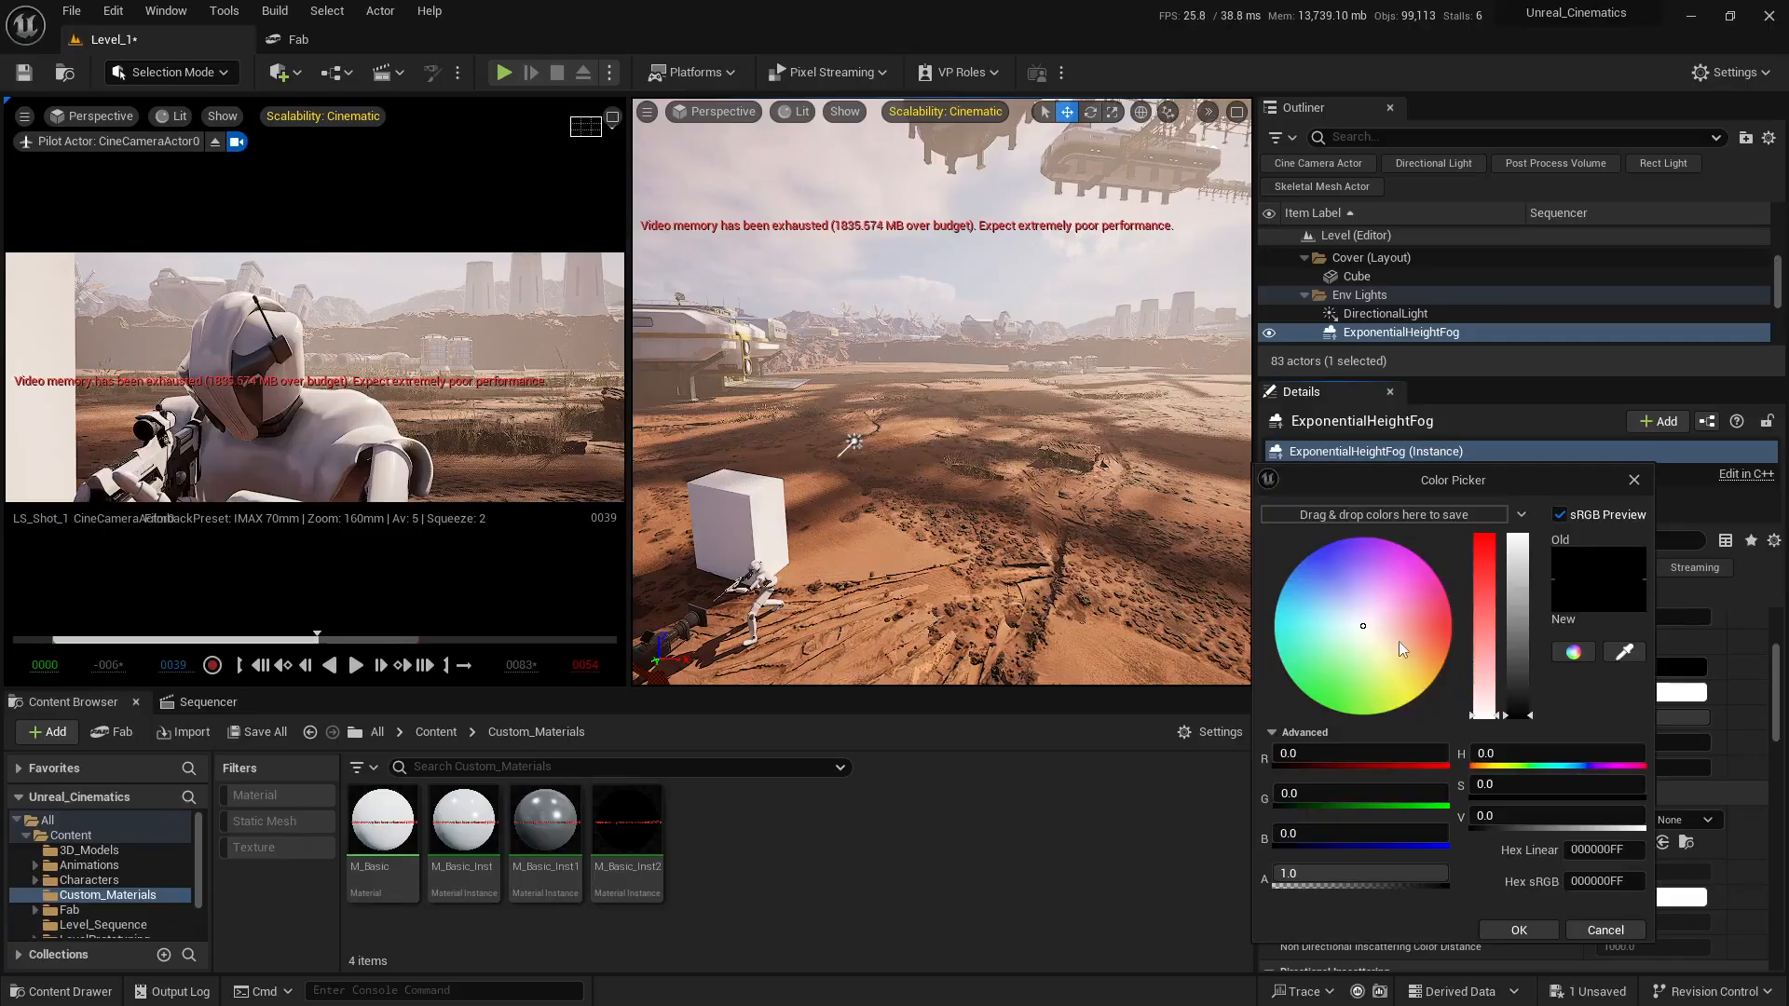
{"action": "left_click_drag", "start_coordinate": [1400, 641], "coordinate": [1339, 569]}
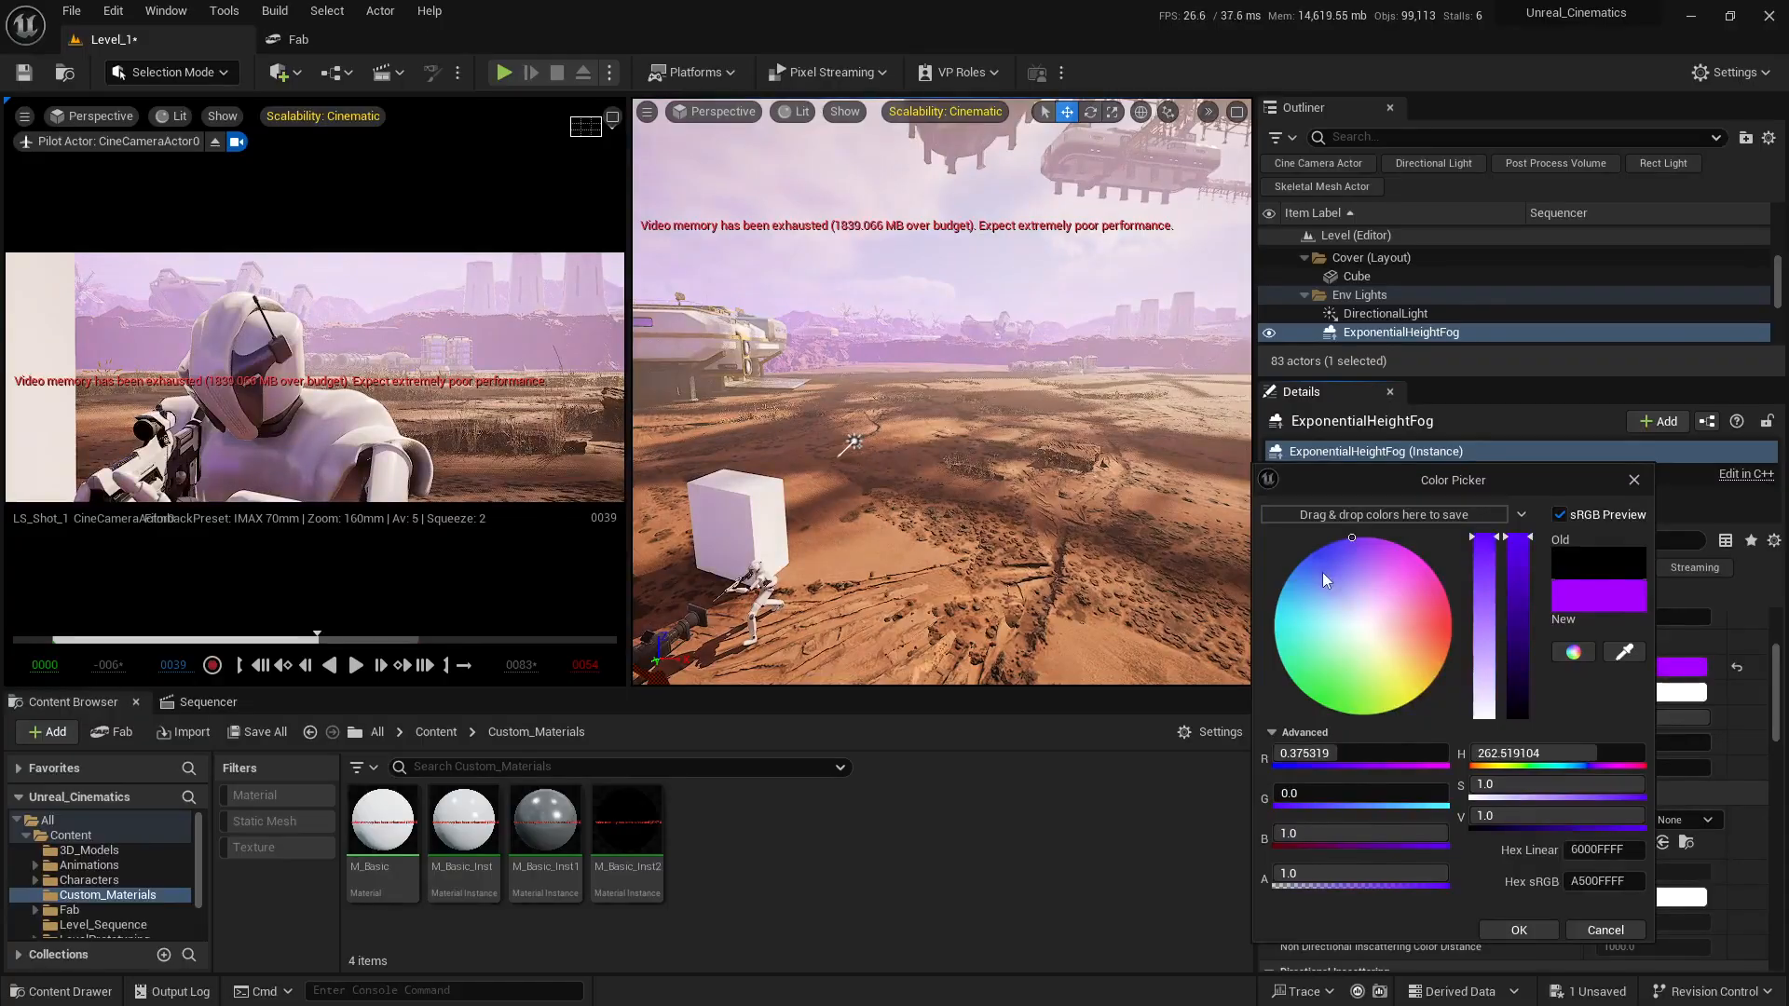
{"action": "left_click_drag", "start_coordinate": [1396, 636], "coordinate": [1420, 654]}
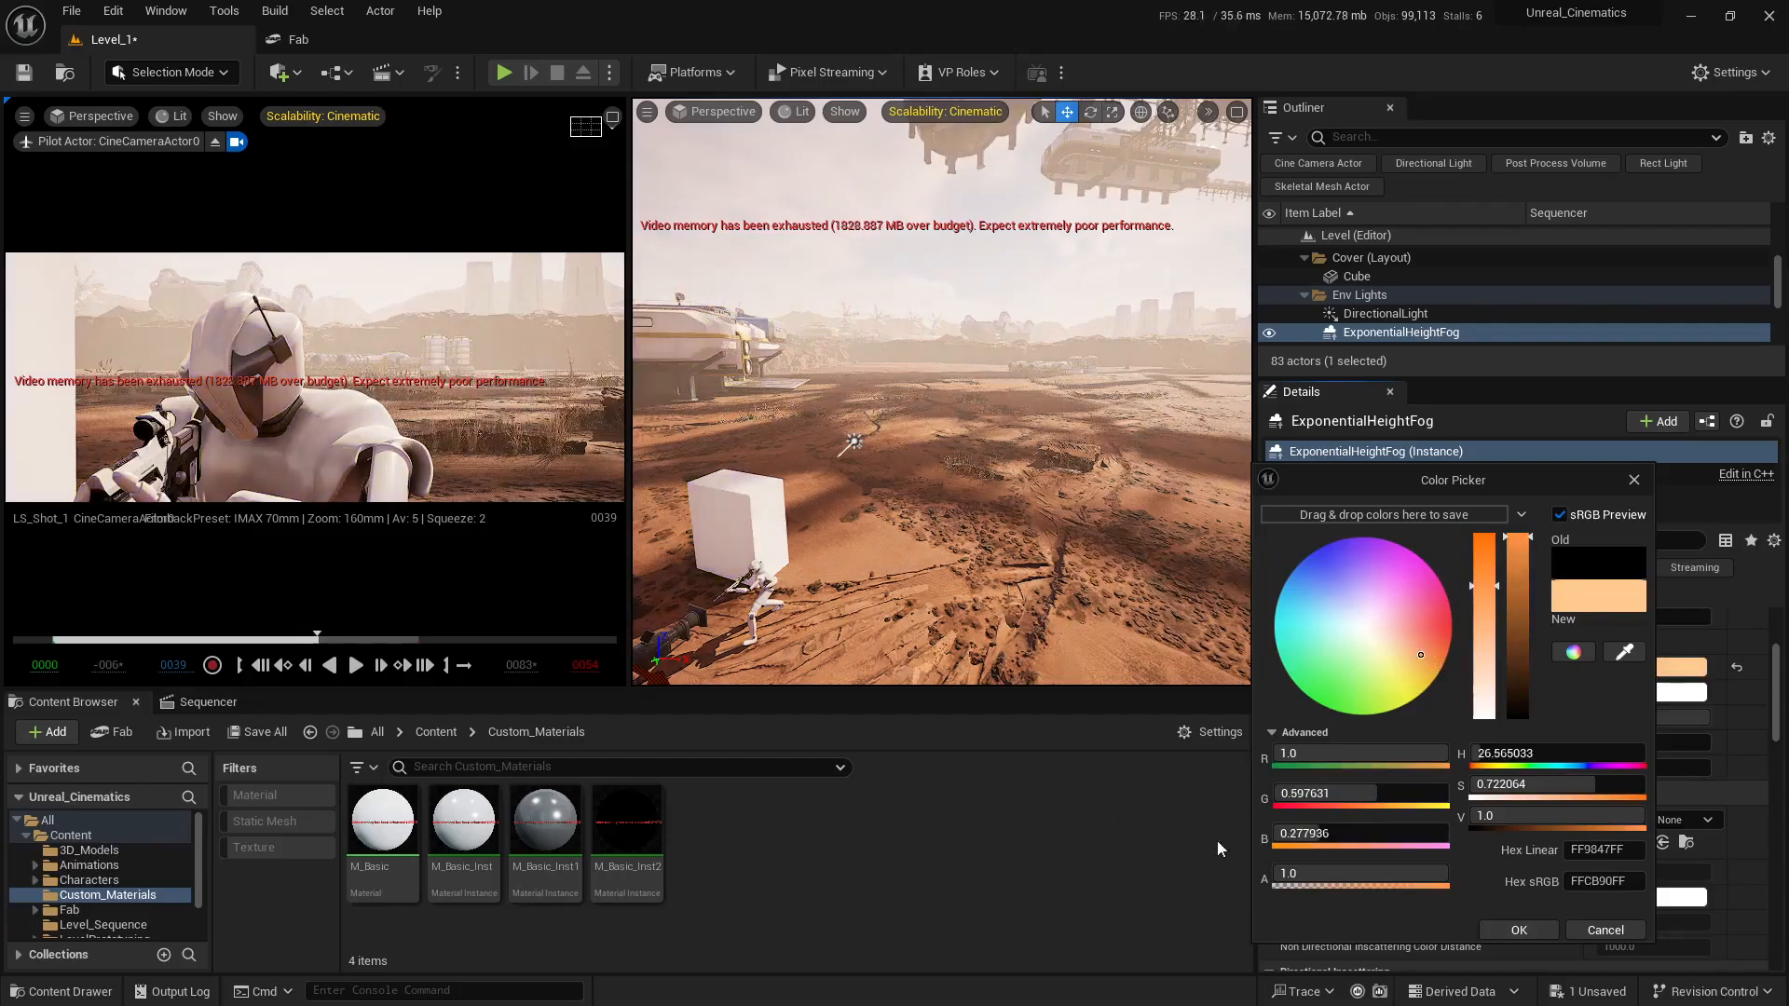
{"action": "left_click", "coordinate": [1605, 930]}
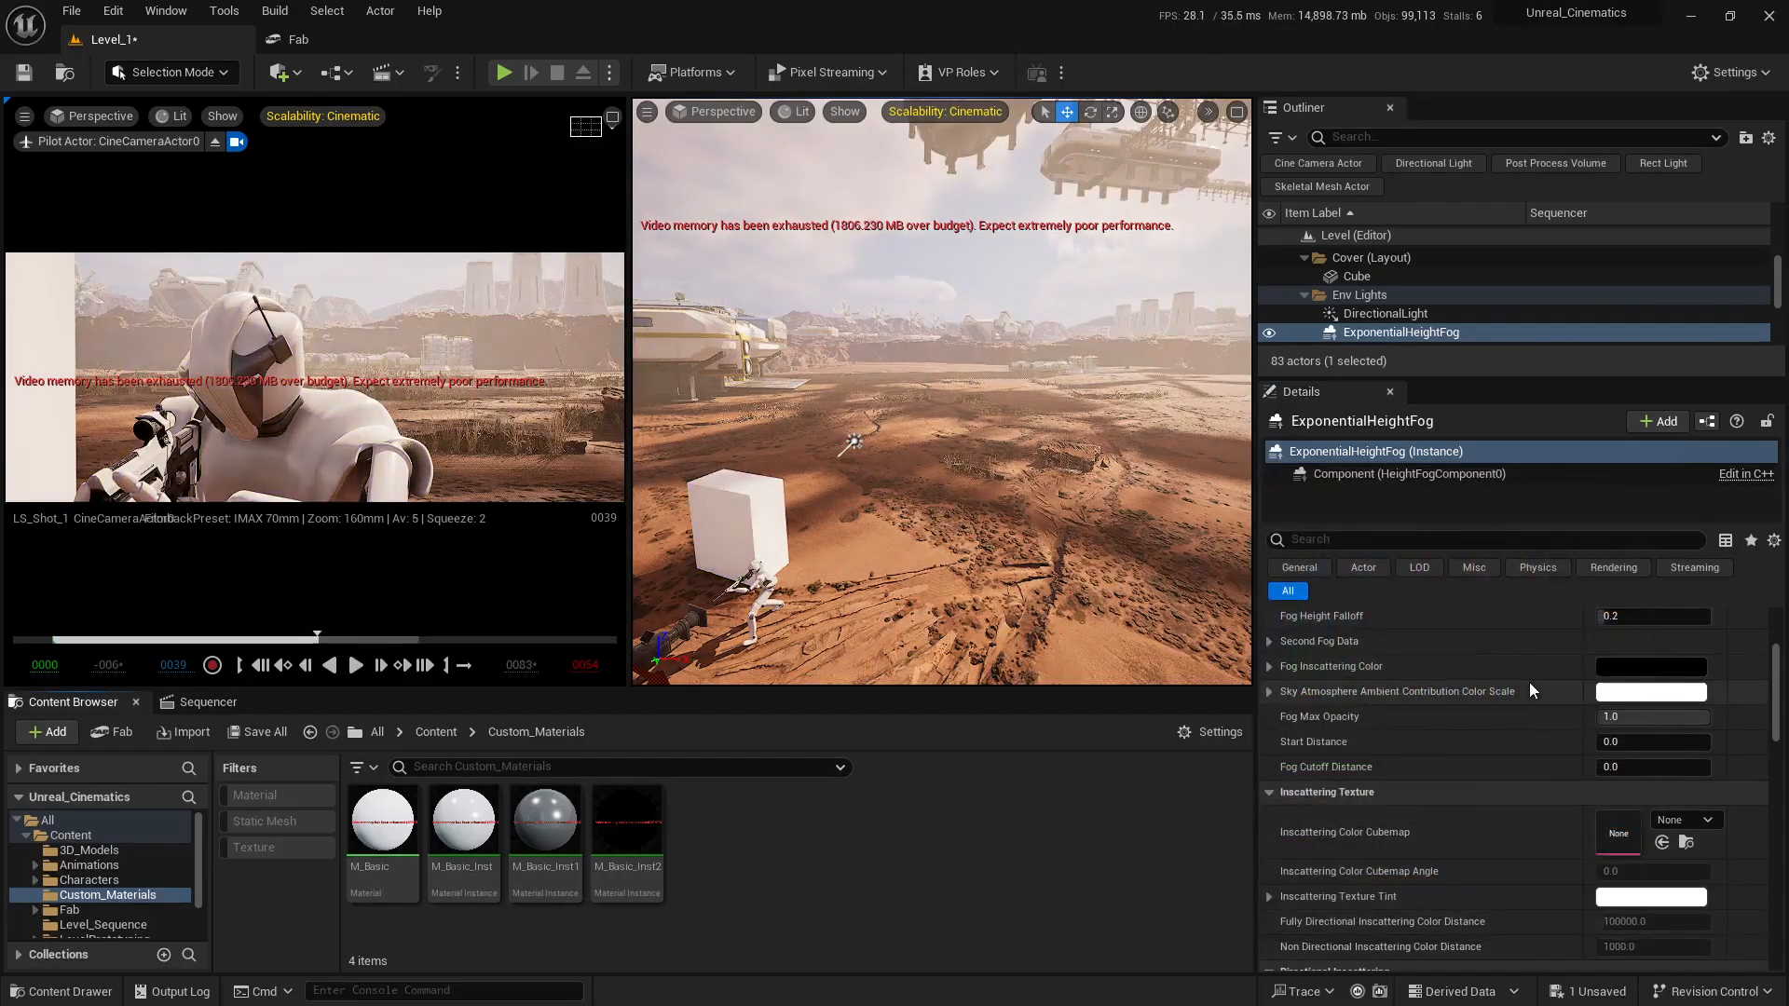
- Try fog Start Distance values of 3560 and 5000 while viewing the whole level from afar, and reset the property to its default
{"action": "scroll", "coordinate": [1491, 699], "scroll_direction": "down", "scroll_amount": 2}
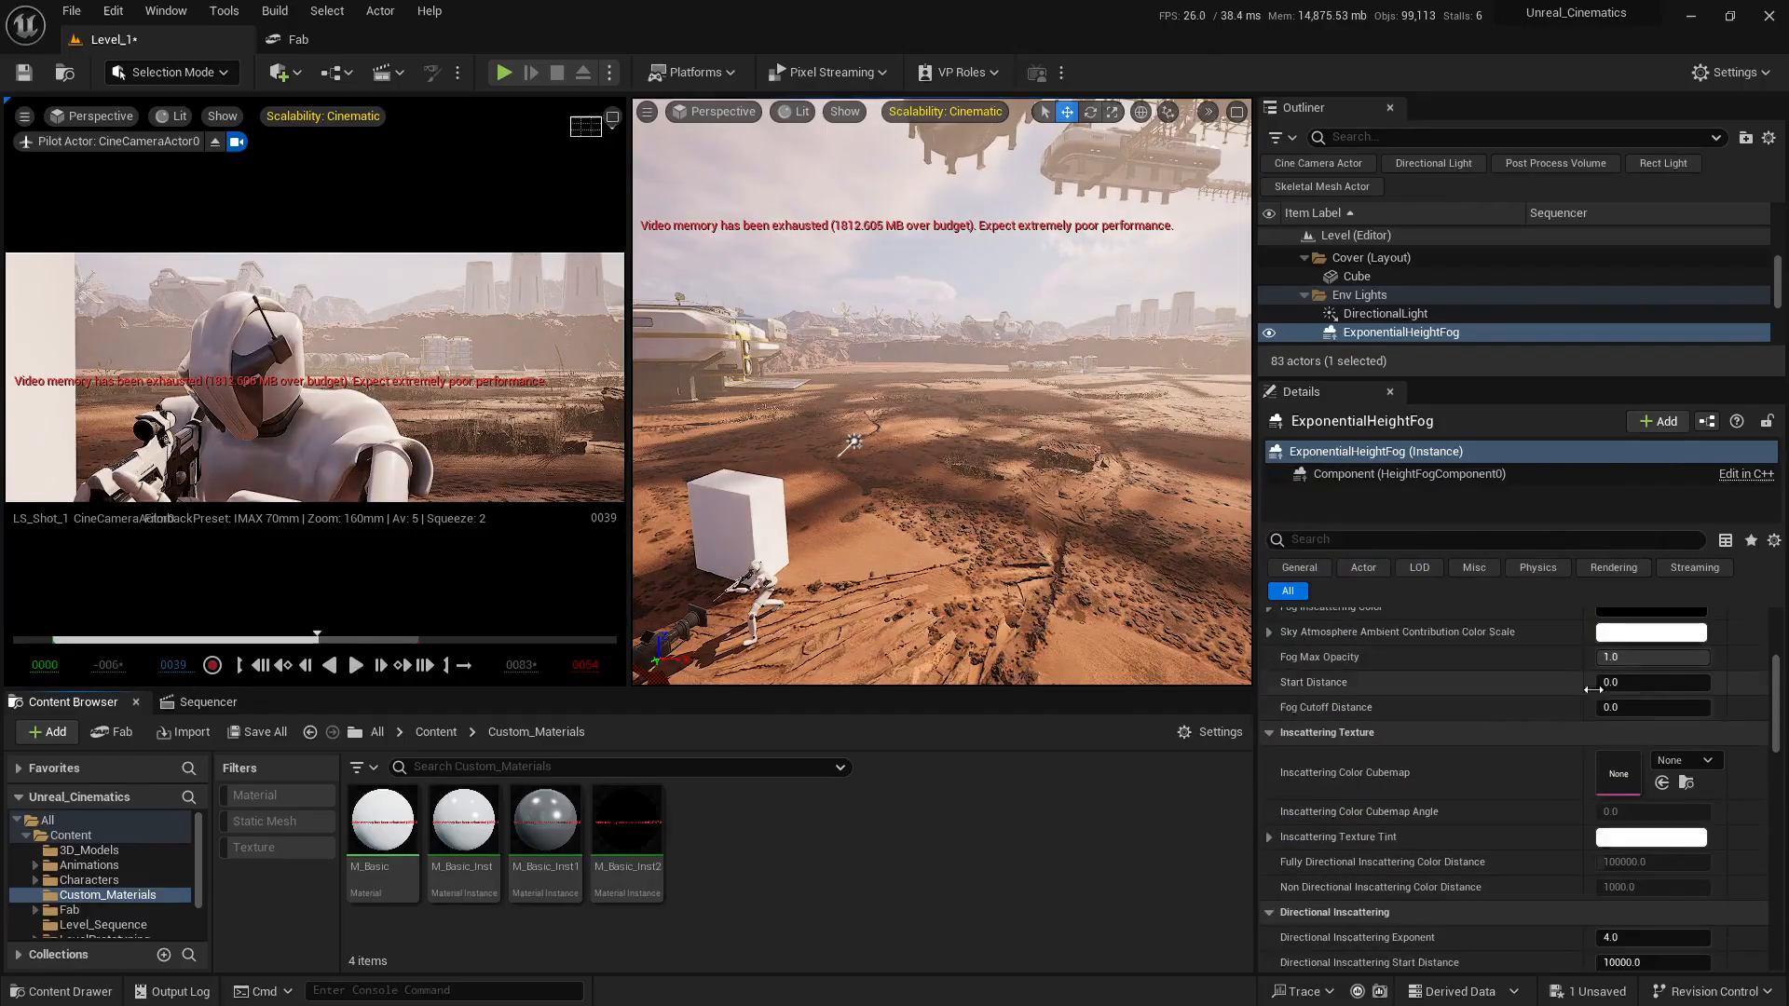
{"action": "key", "text": "s"}
{"action": "right_click_drag", "start_coordinate": [987, 410], "coordinate": [950, 424]}
{"action": "key", "text": "s"}
{"action": "mouse_move", "coordinate": [1694, 658]}
{"action": "left_mouse_down"}
{"action": "mouse_move", "coordinate": [1619, 658]}
{"action": "mouse_move", "coordinate": [1737, 661]}
{"action": "mouse_move", "coordinate": [1704, 655]}
{"action": "mouse_move", "coordinate": [1677, 682]}
{"action": "mouse_move", "coordinate": [1771, 682]}
{"action": "mouse_move", "coordinate": [1654, 682]}
{"action": "mouse_move", "coordinate": [1677, 682]}
{"action": "left_mouse_up"}
{"action": "key", "text": "s"}
{"action": "right_click_drag", "start_coordinate": [988, 419], "coordinate": [1103, 399]}
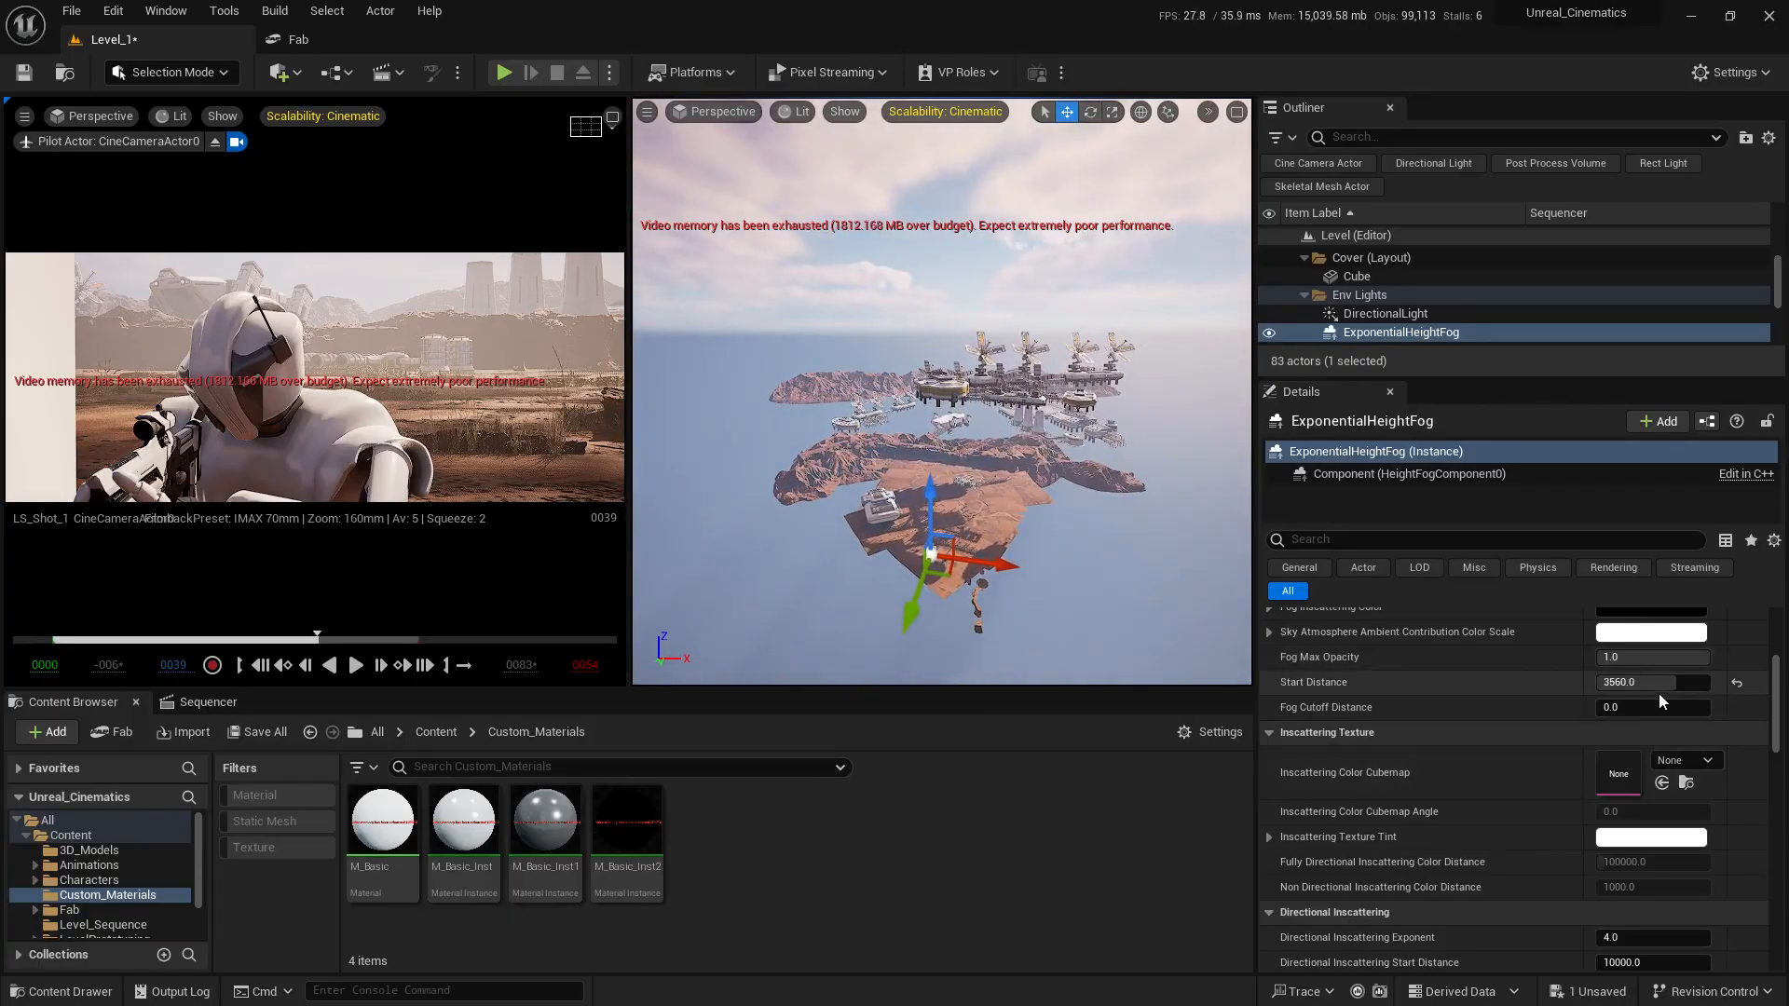
{"action": "left_click_drag", "start_coordinate": [1656, 689], "coordinate": [1387, 668]}
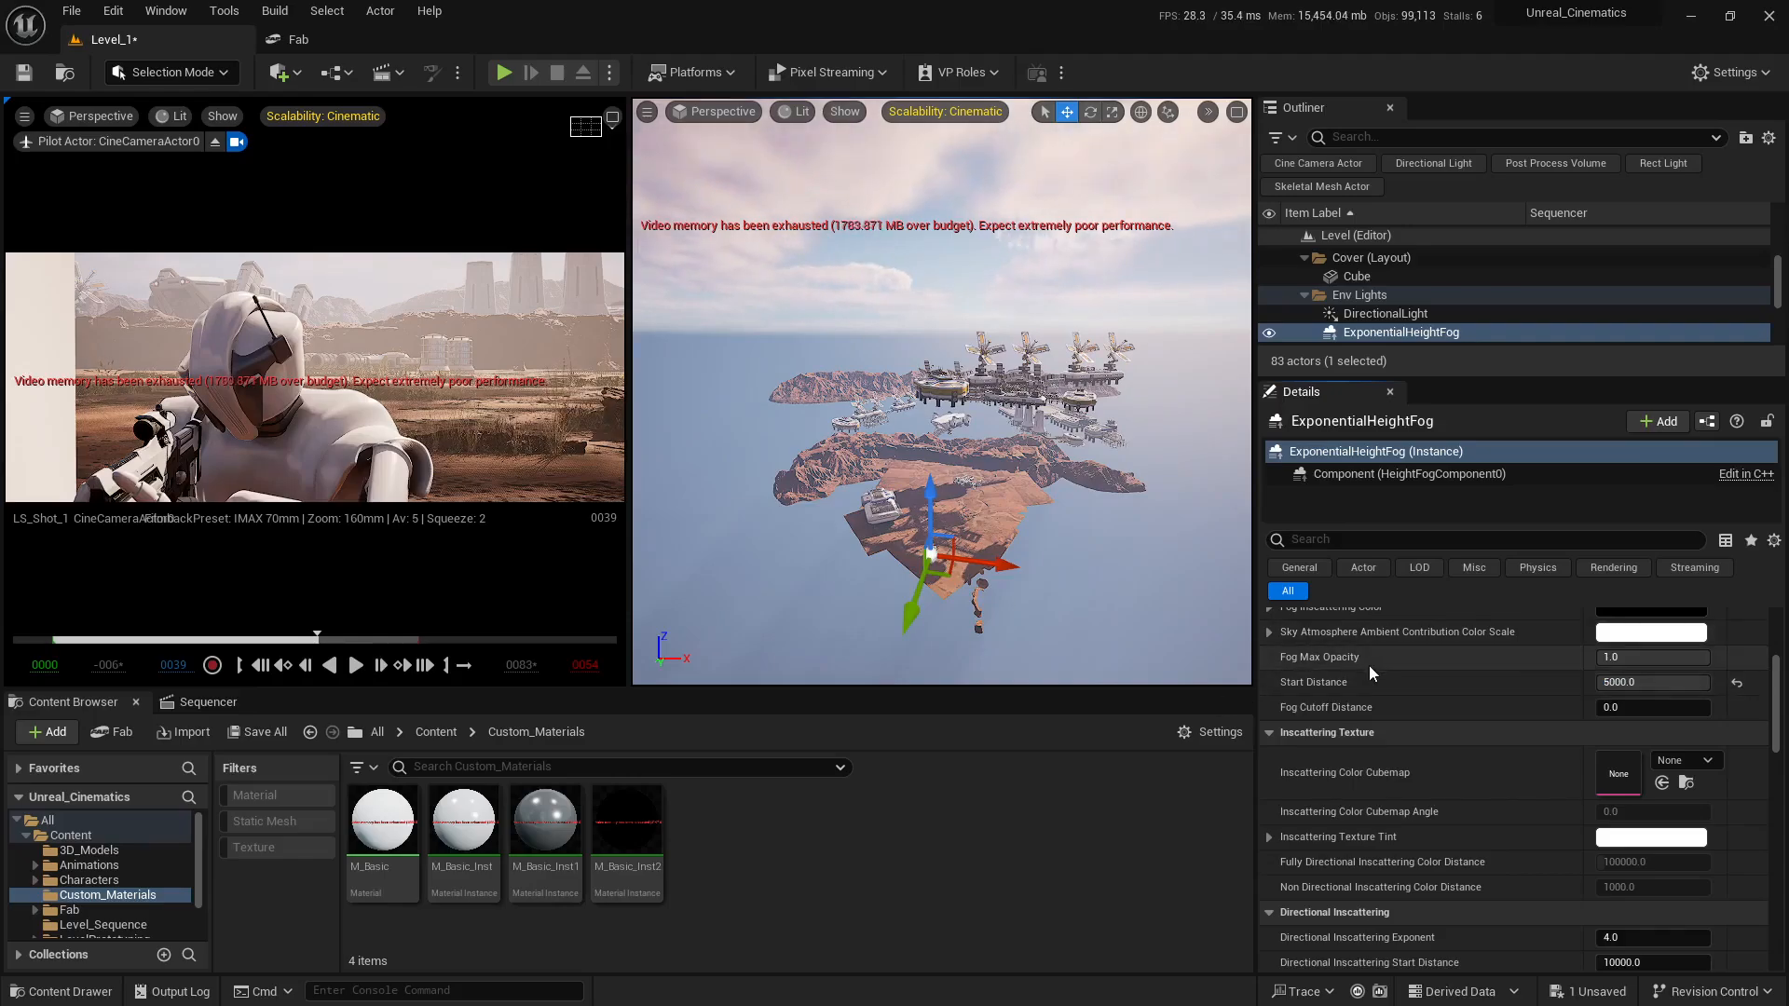
{"action": "left_click", "coordinate": [1737, 683]}
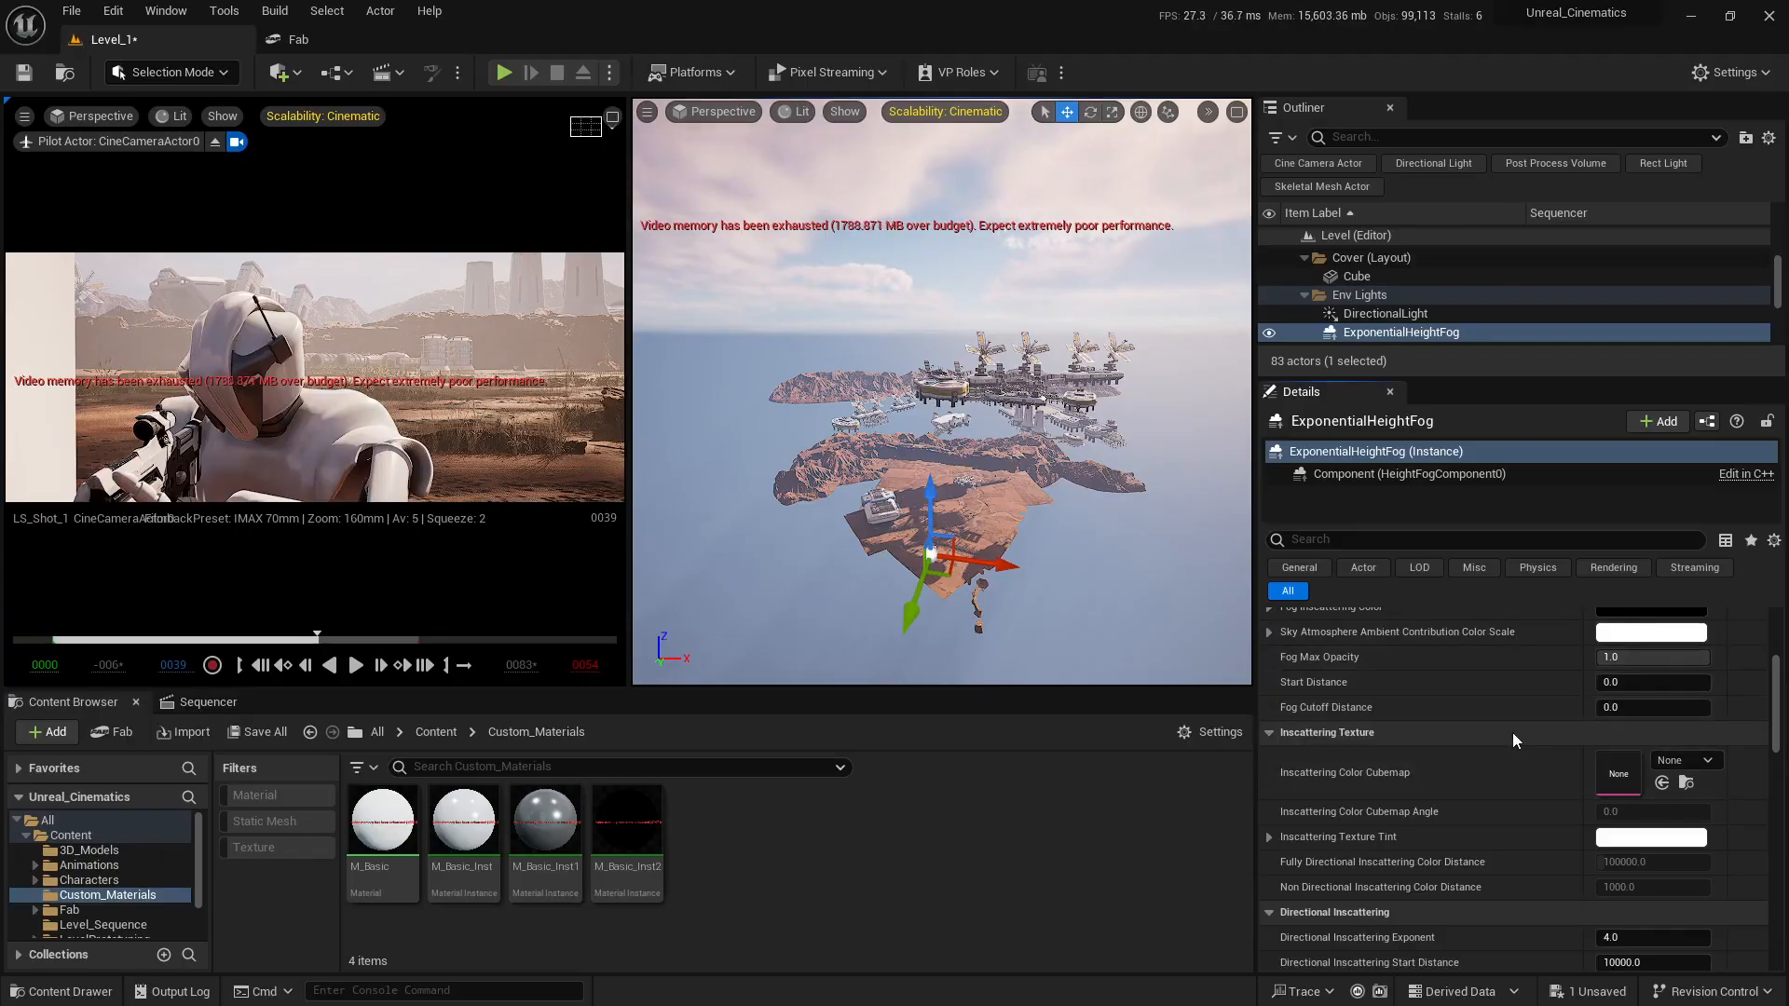
- Try Fog Cutoff Distance values of 100000 and 20000000, and reset the property to its default
{"action": "left_click", "coordinate": [1639, 708]}
{"action": "type", "text": "100000"}
{"action": "key", "text": "Return"}
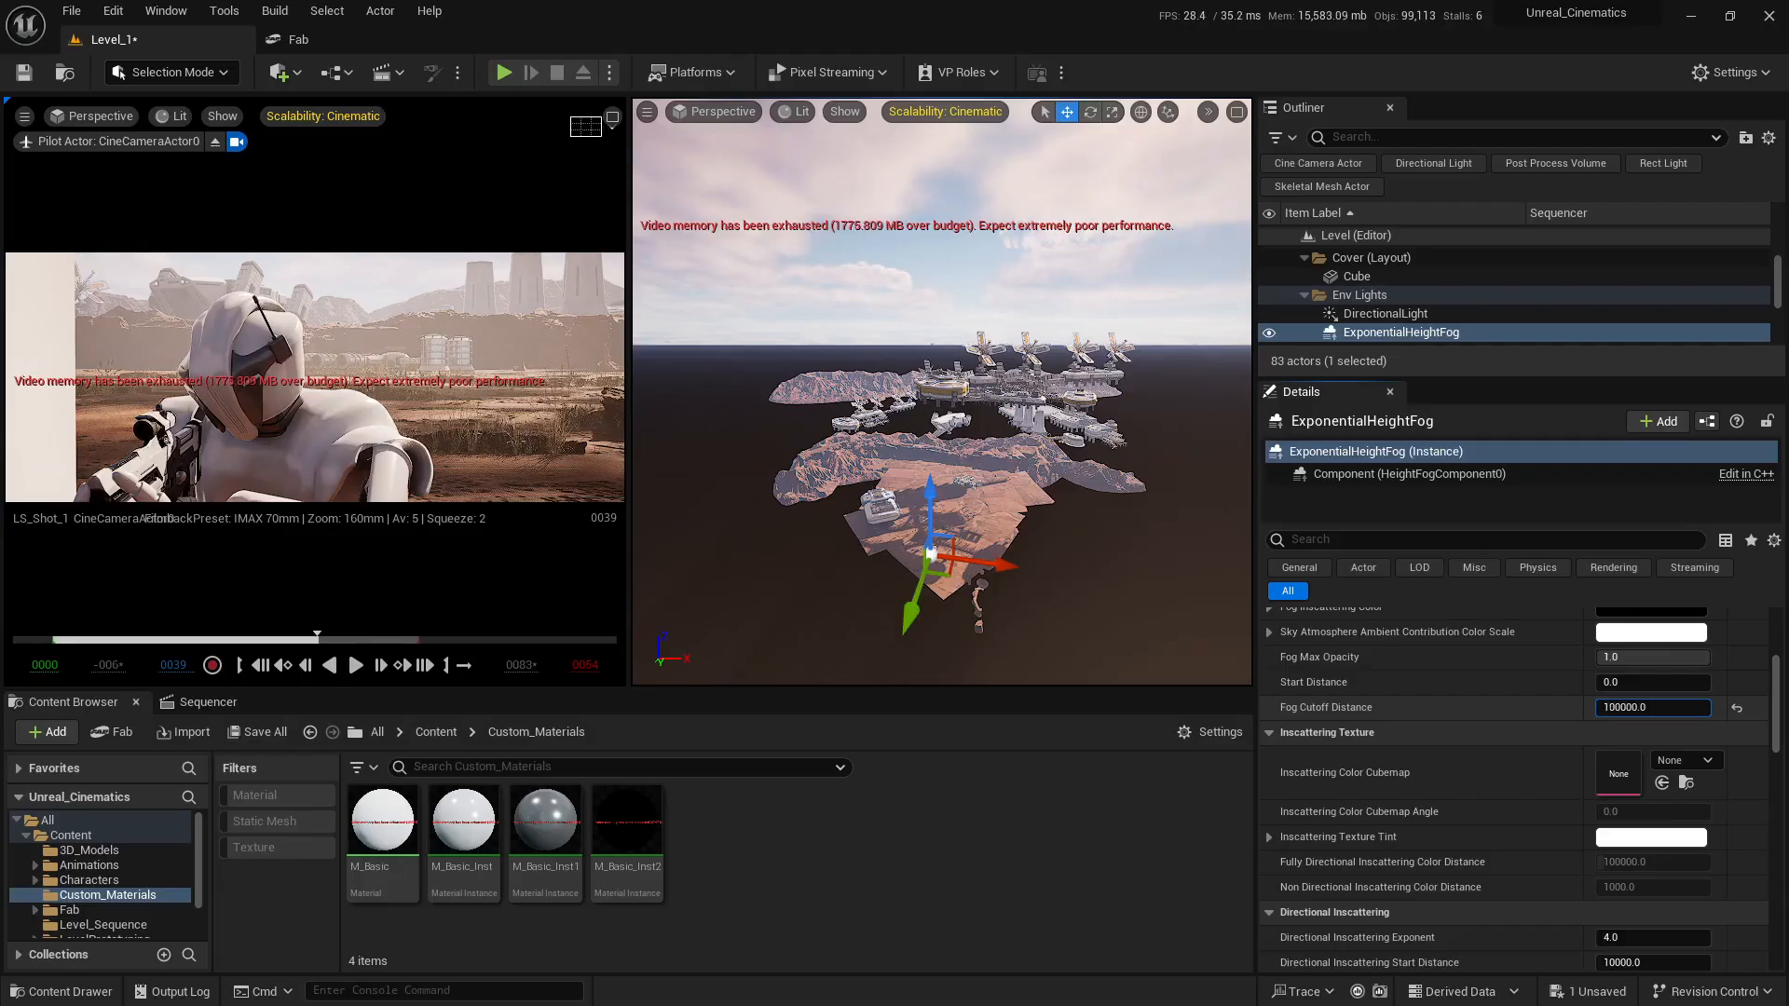
{"action": "left_click_drag", "start_coordinate": [1640, 707], "coordinate": [1654, 708]}
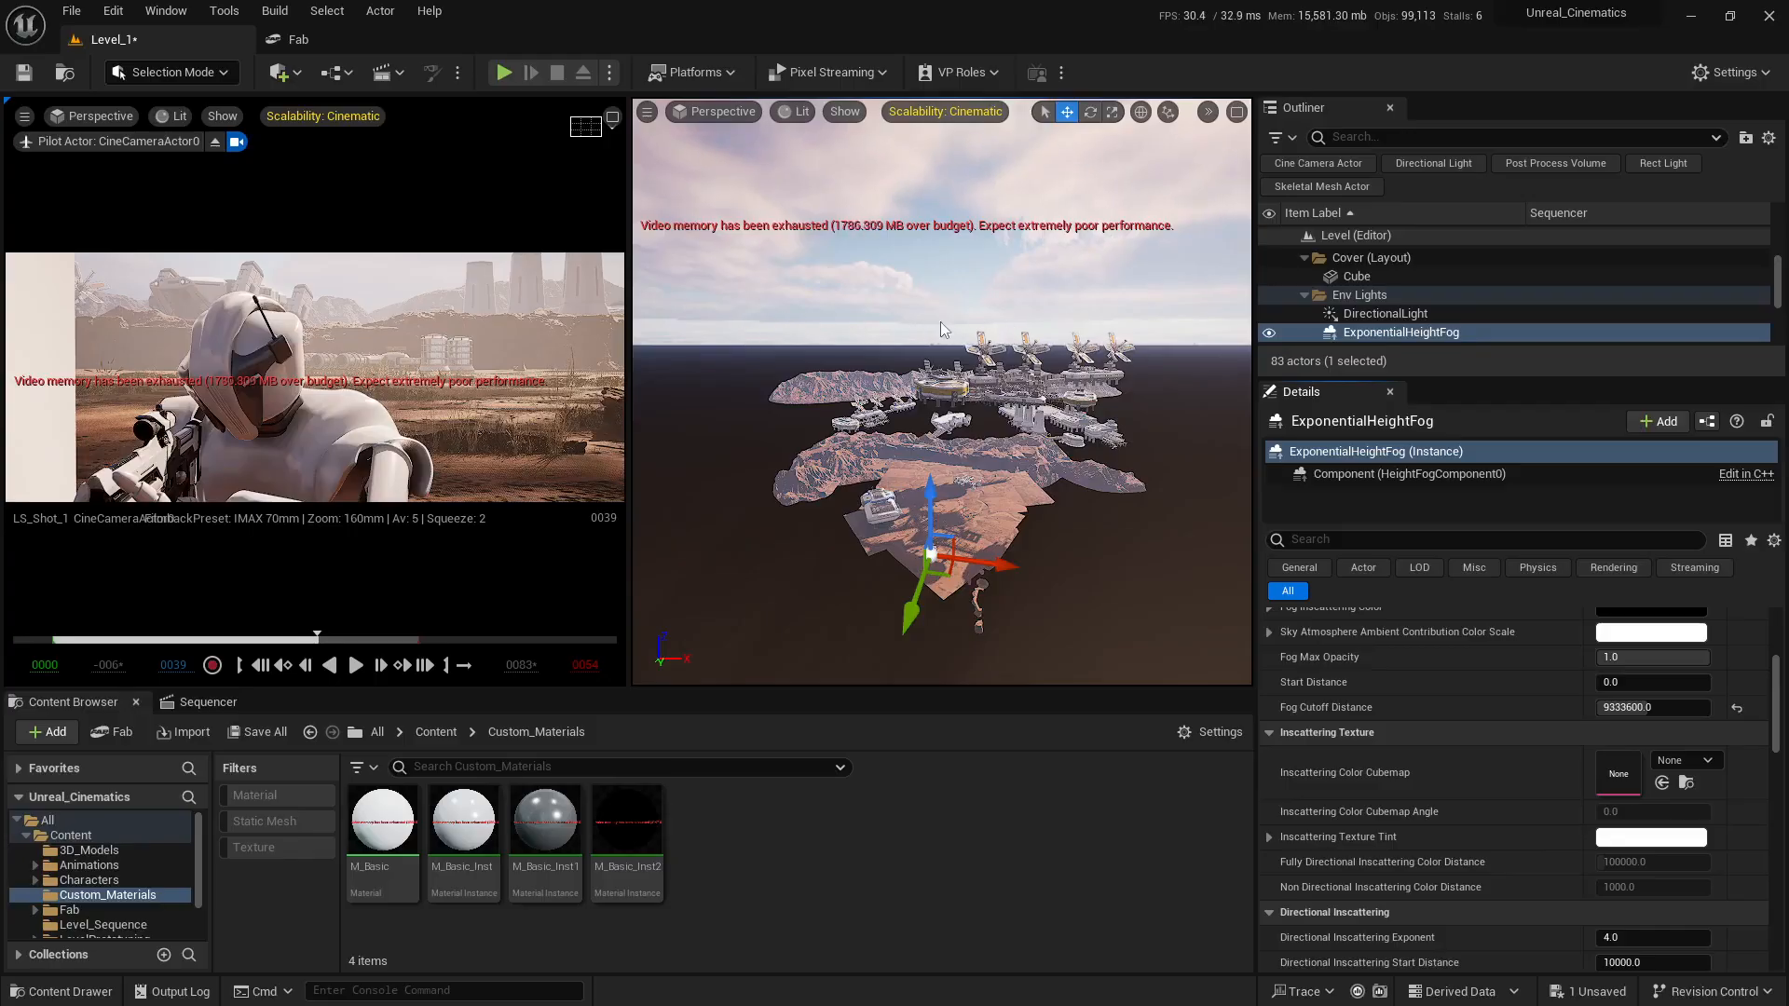
{"action": "left_click", "coordinate": [1654, 707]}
{"action": "type", "text": "100000.0"}
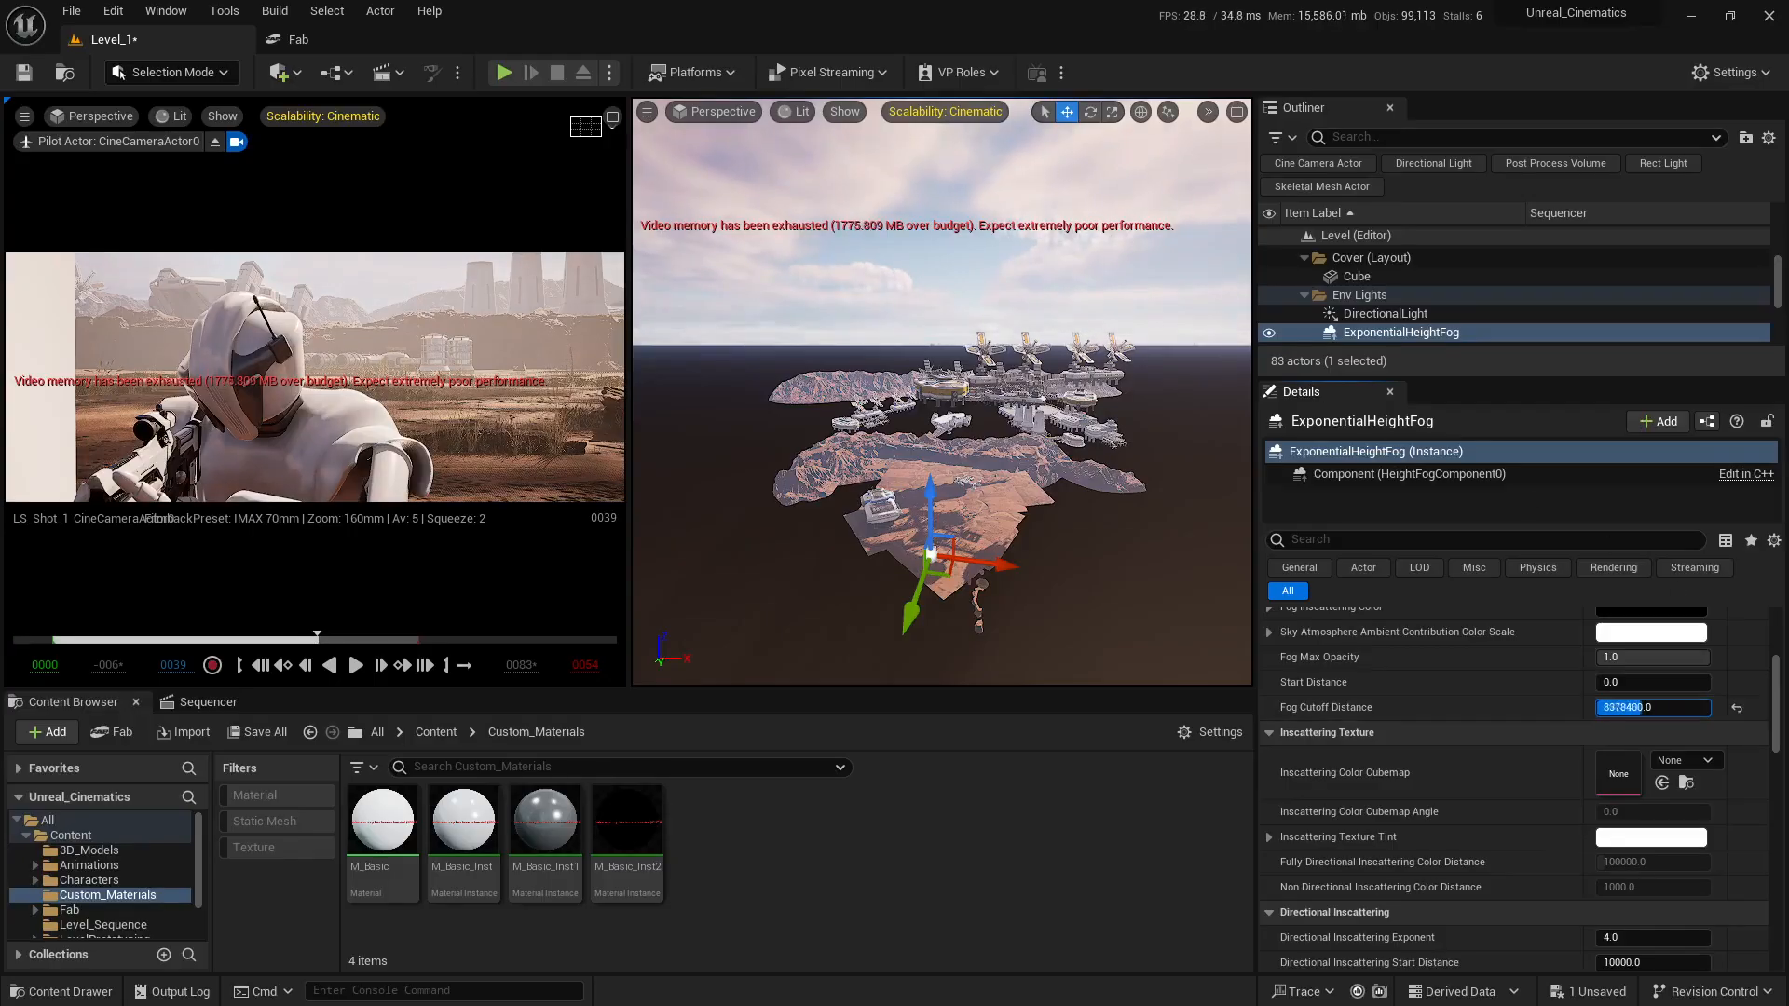
{"action": "left_click_drag", "start_coordinate": [1599, 707], "coordinate": [1711, 708]}
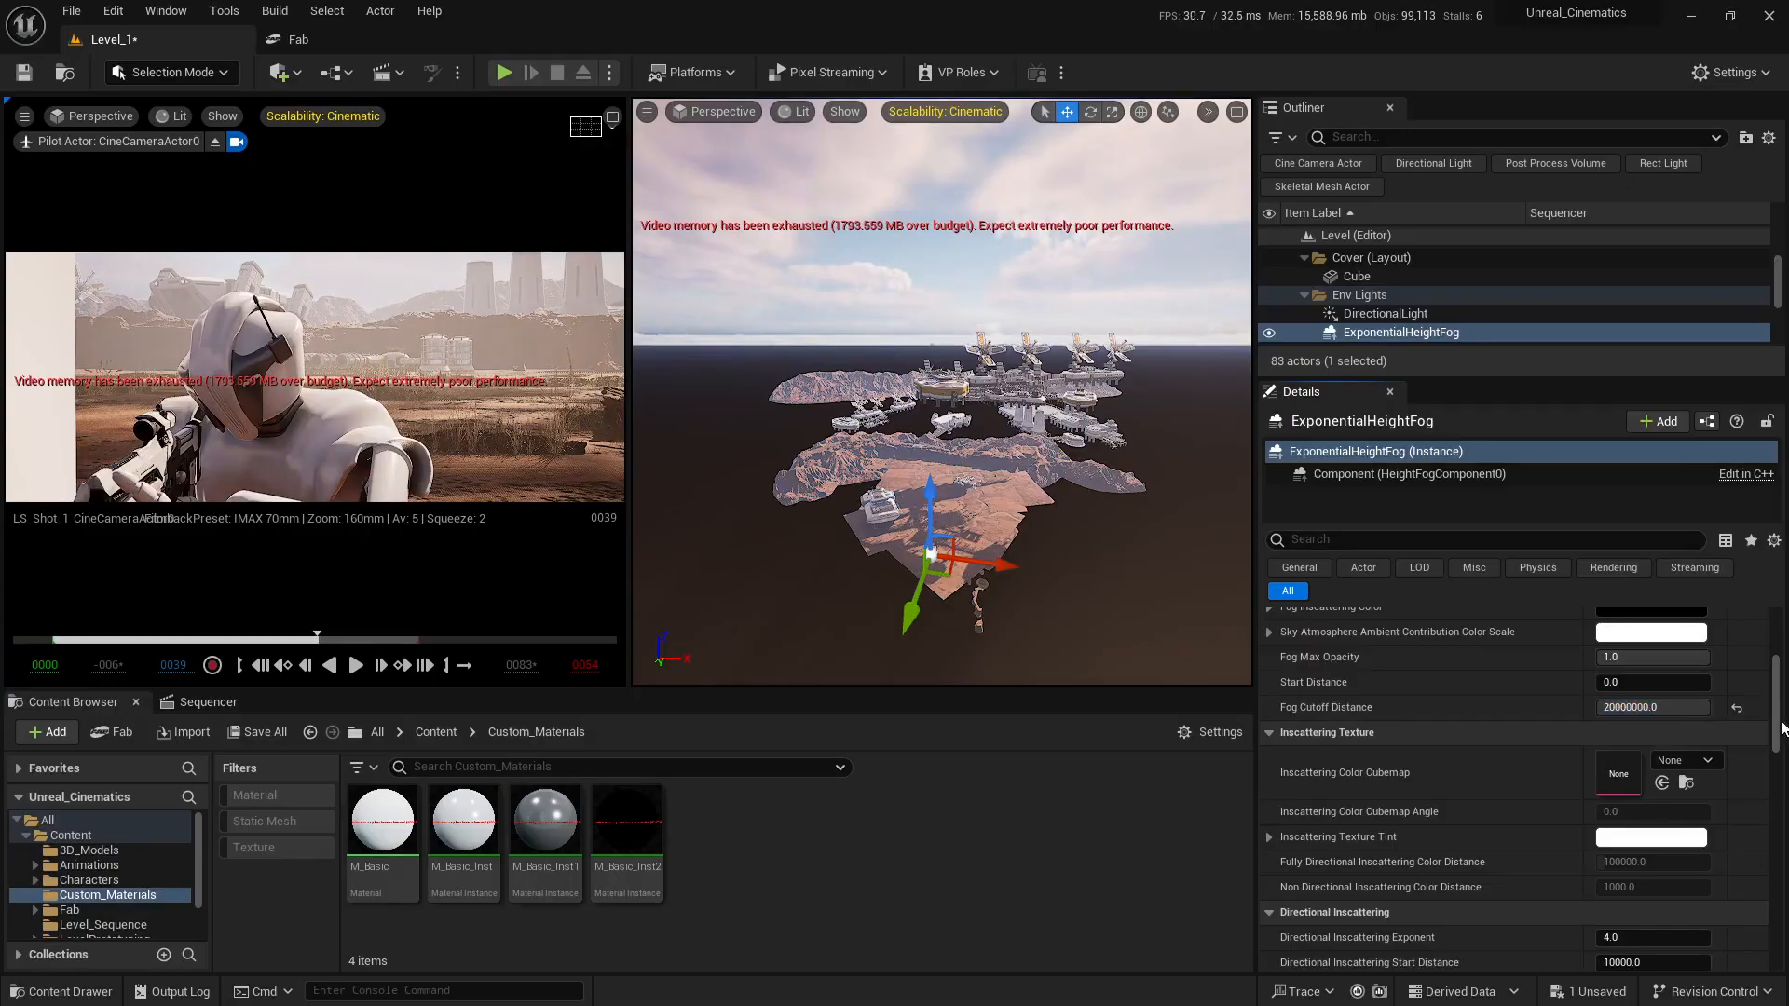
{"action": "left_click", "coordinate": [1735, 707]}
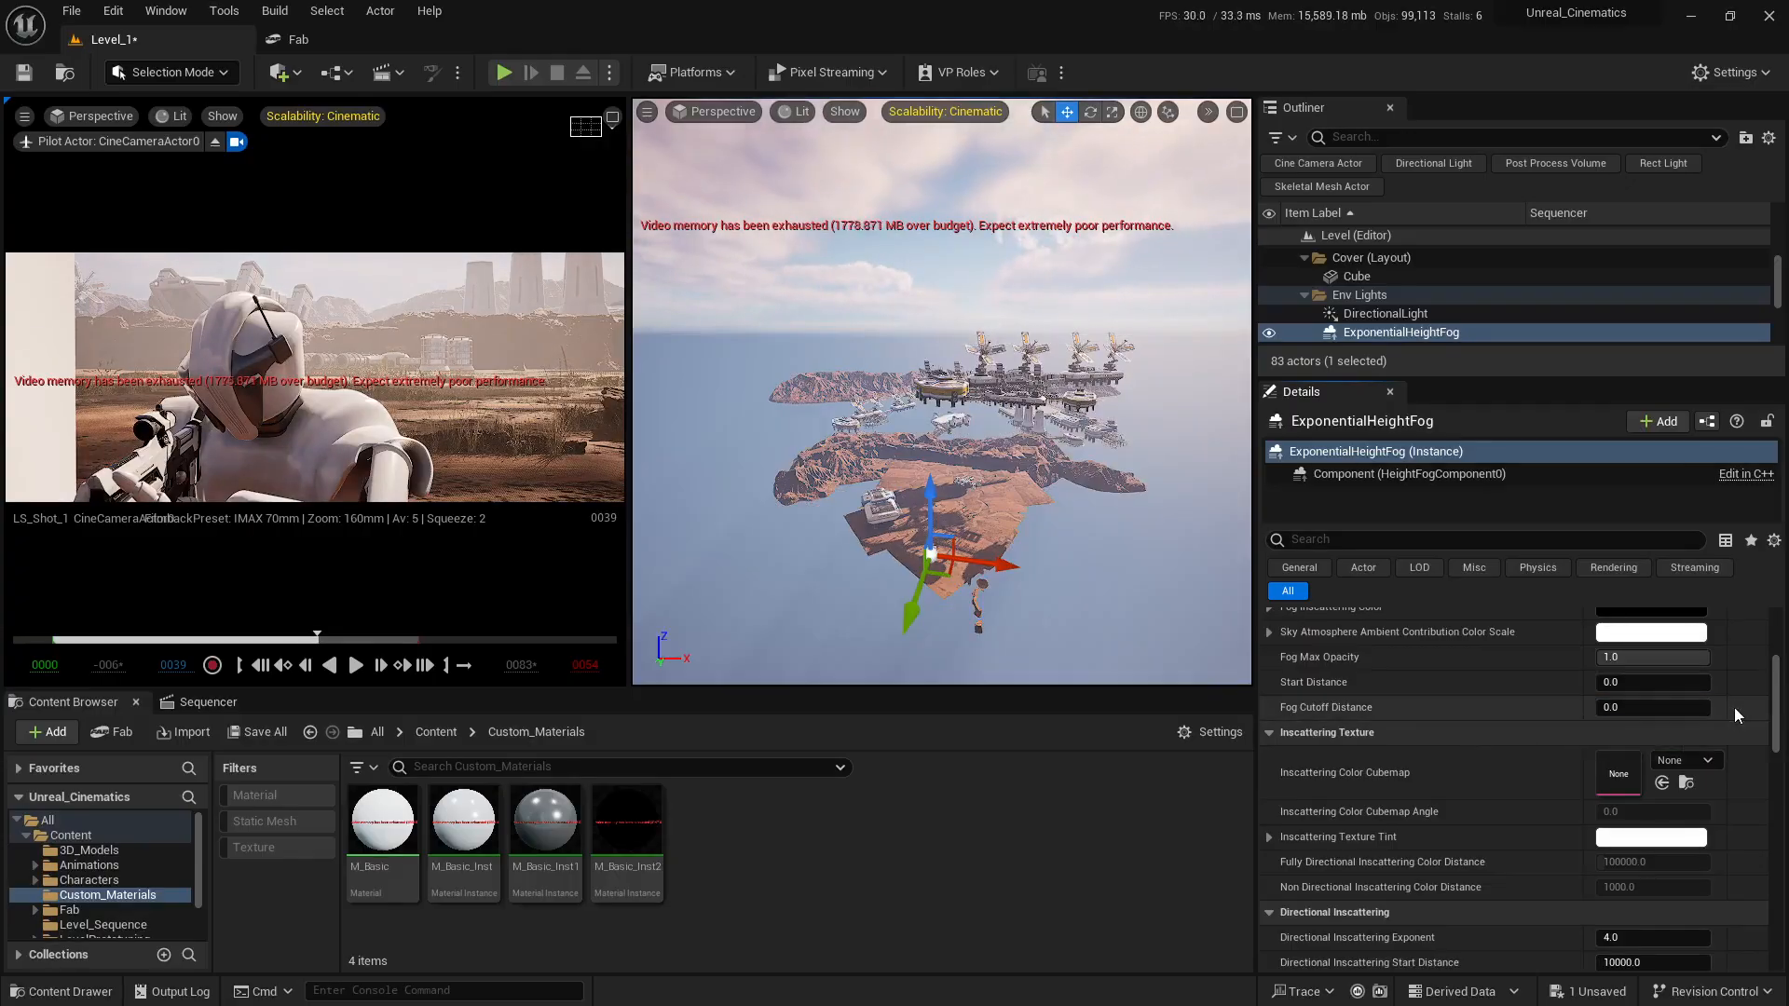
- Try lowering the Directional Inscattering Exponent to 2.992, and reset it to its default
{"action": "scroll", "coordinate": [1437, 761], "scroll_direction": "down", "scroll_amount": 2}
{"action": "scroll", "coordinate": [1376, 764], "scroll_direction": "down", "scroll_amount": 2}
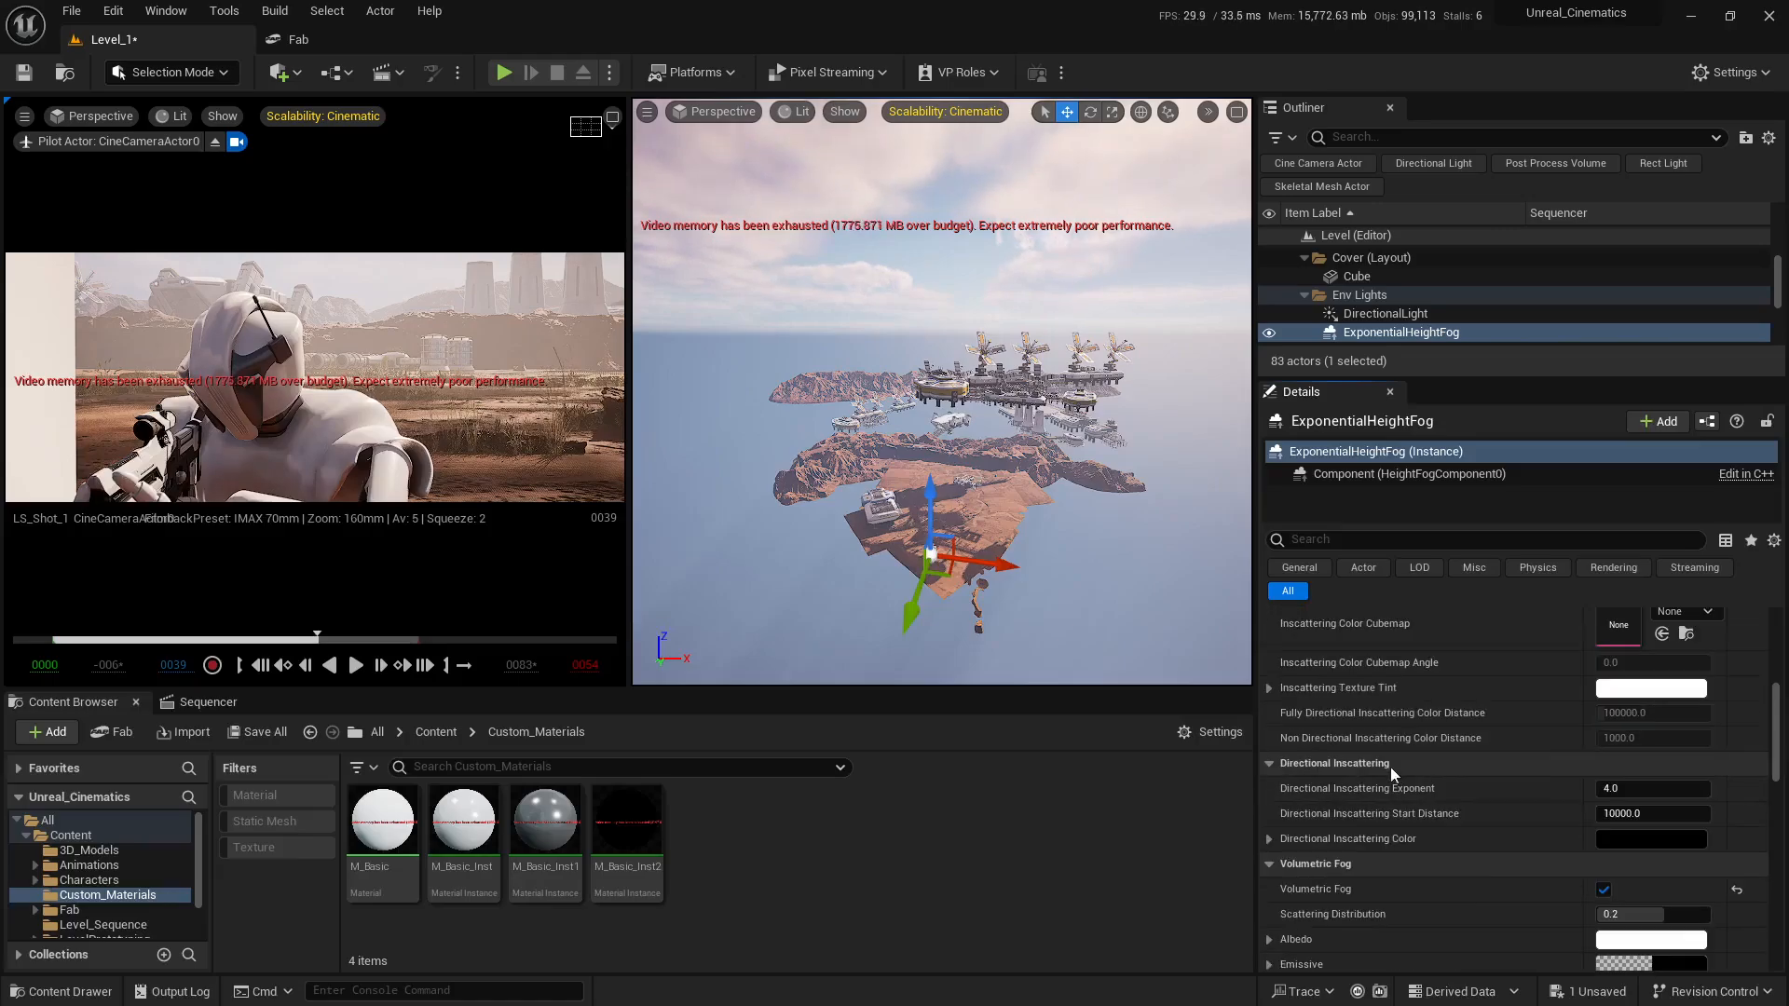
{"action": "scroll", "coordinate": [1379, 764], "scroll_direction": "down", "scroll_amount": 2}
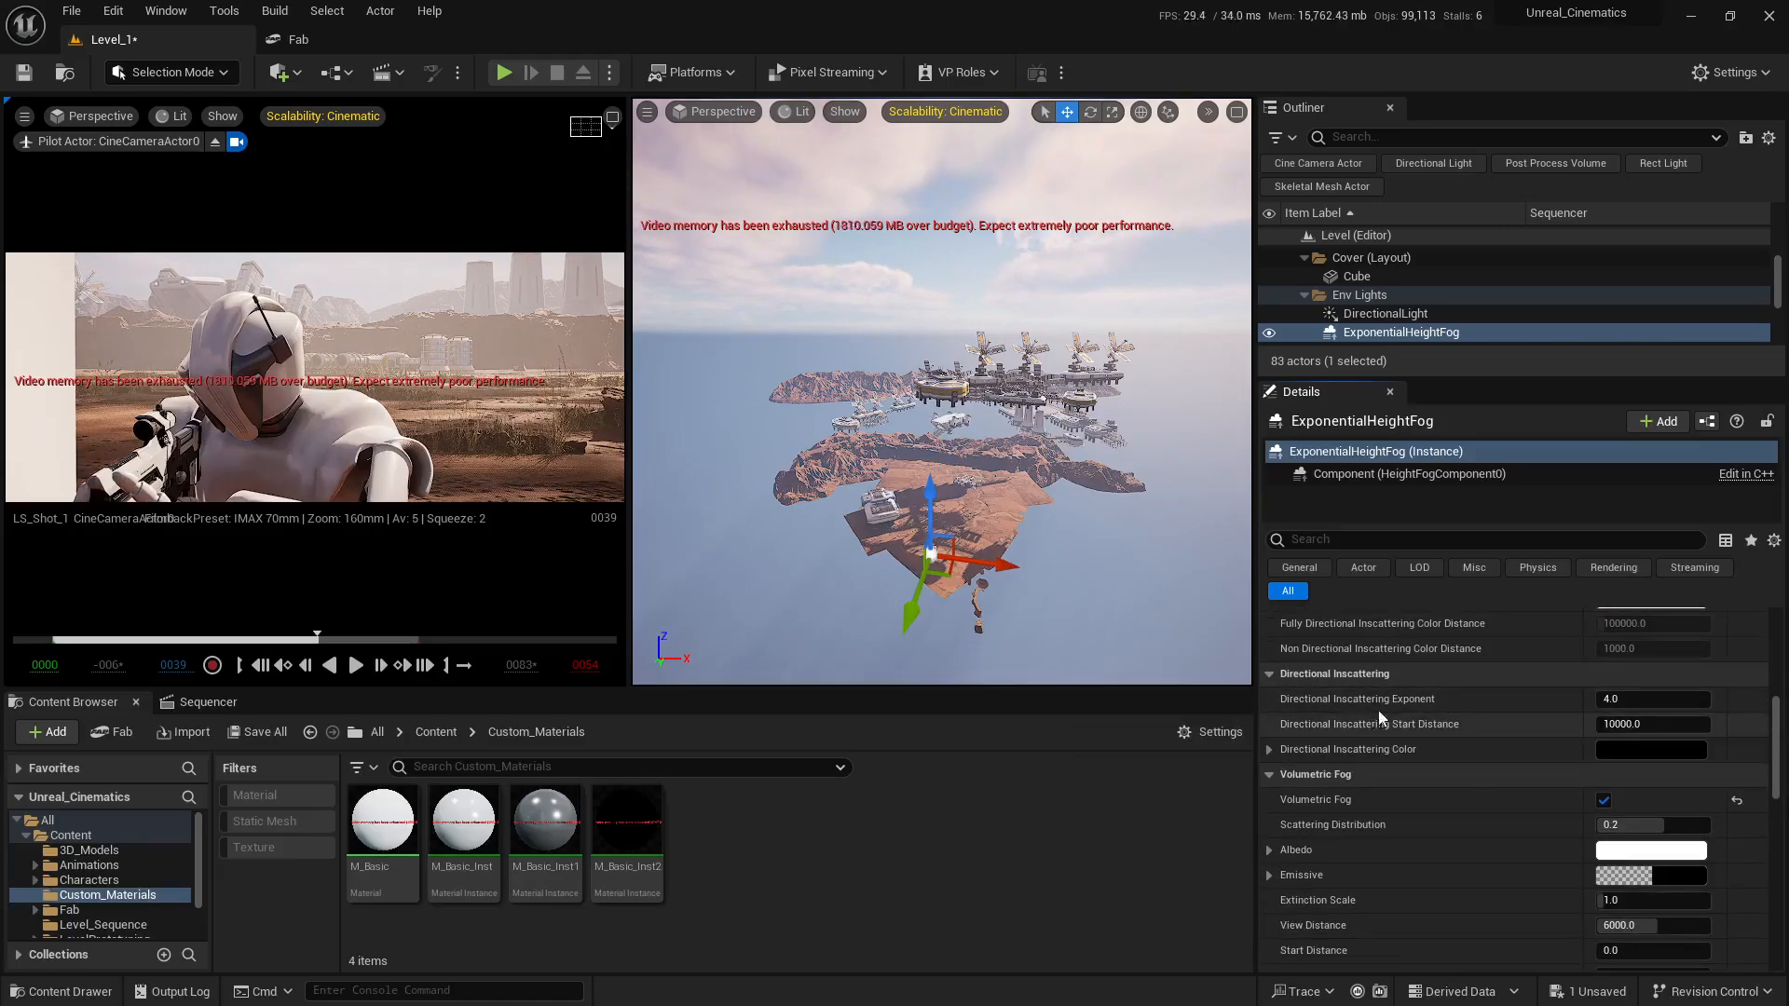
{"action": "mouse_move", "coordinate": [1641, 699]}
{"action": "left_mouse_down"}
{"action": "mouse_move", "coordinate": [1705, 699]}
{"action": "mouse_move", "coordinate": [1607, 699]}
{"action": "left_mouse_up"}
{"action": "type", "text": "4.976"}
{"action": "left_click_drag", "start_coordinate": [1606, 699], "coordinate": [1597, 699]}
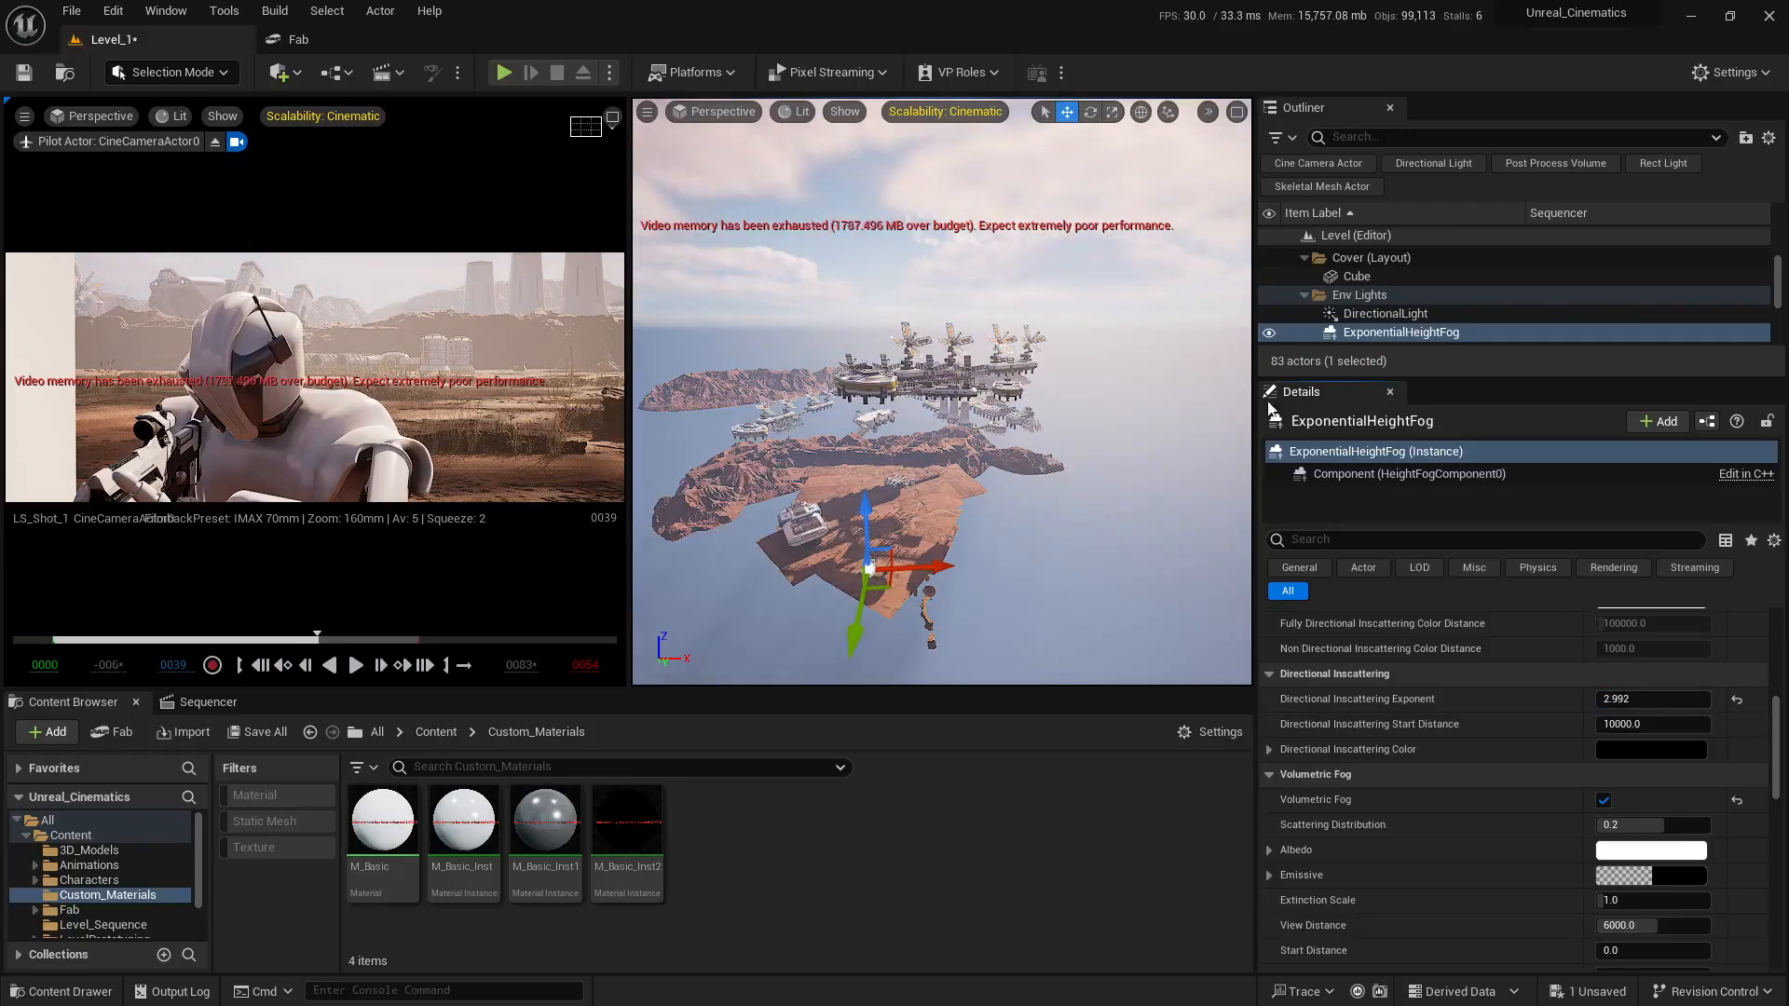
{"action": "left_click", "coordinate": [1736, 699]}
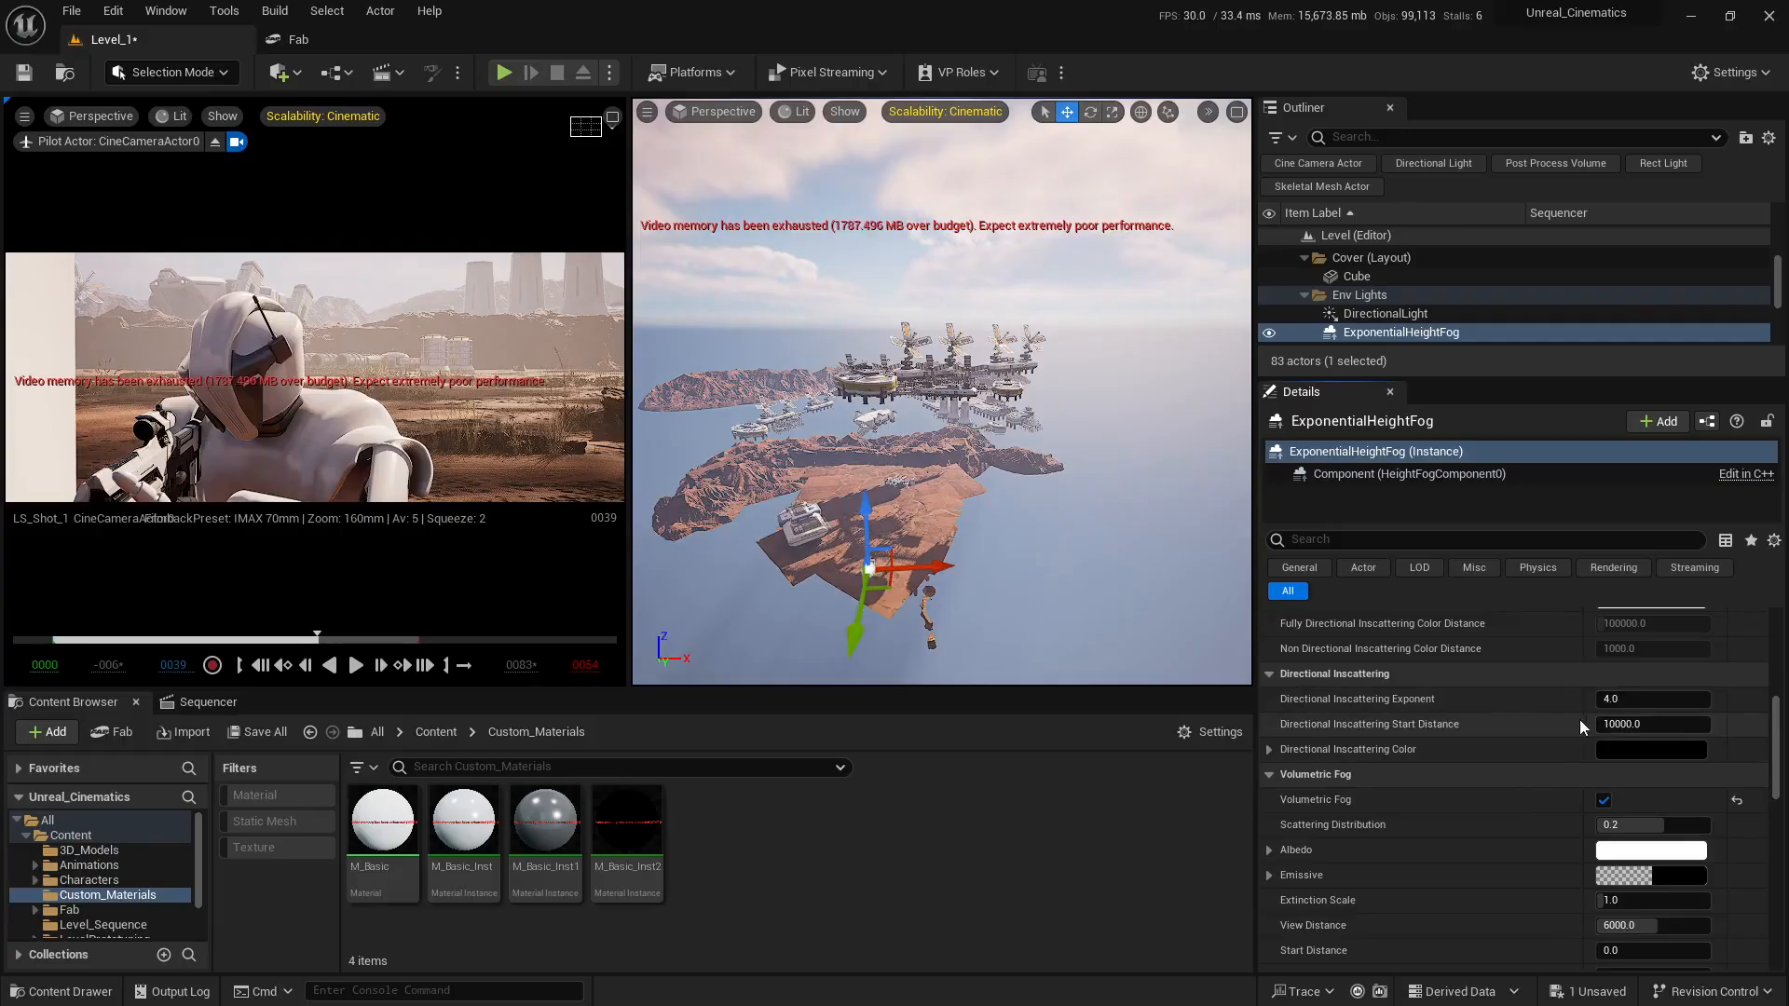
- Turn off Volumetric Fog and compare the scene with the ExponentialHeightFog actor hidden and shown, leaving the actor shown
{"action": "scroll", "coordinate": [1536, 723], "scroll_direction": "down", "scroll_amount": 2}
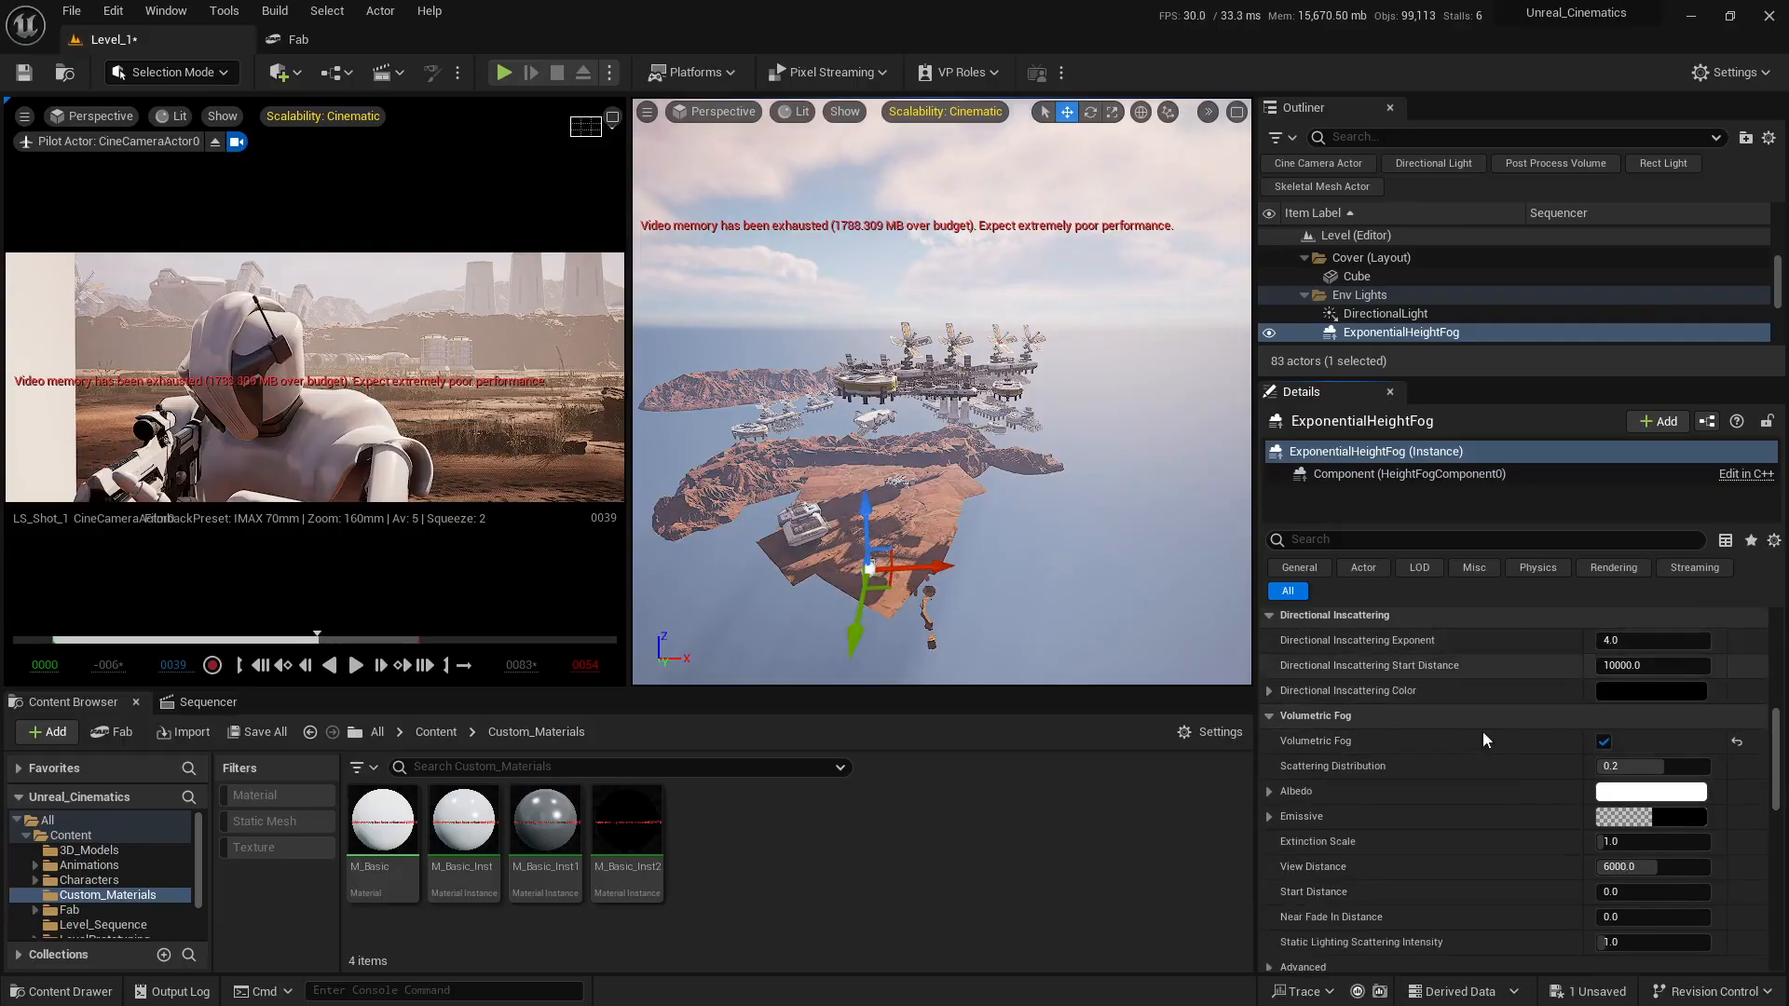
{"action": "scroll", "coordinate": [1483, 730], "scroll_direction": "down", "scroll_amount": 2}
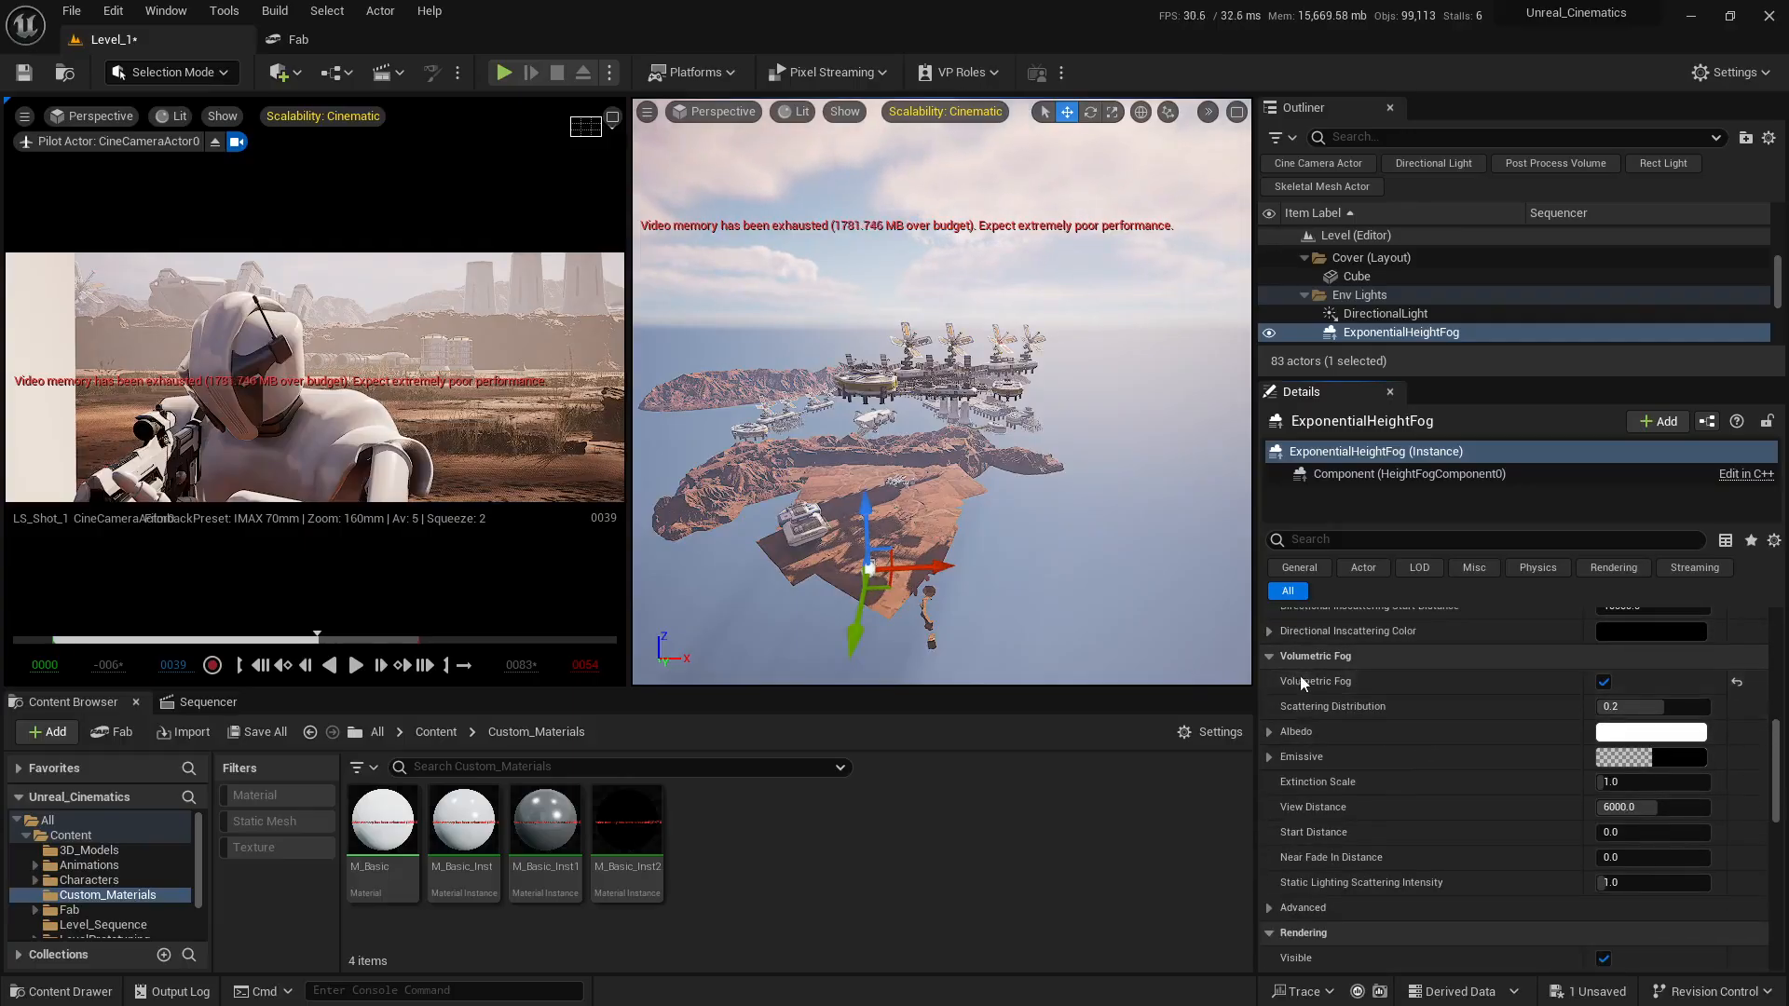
{"action": "left_click", "coordinate": [1604, 682]}
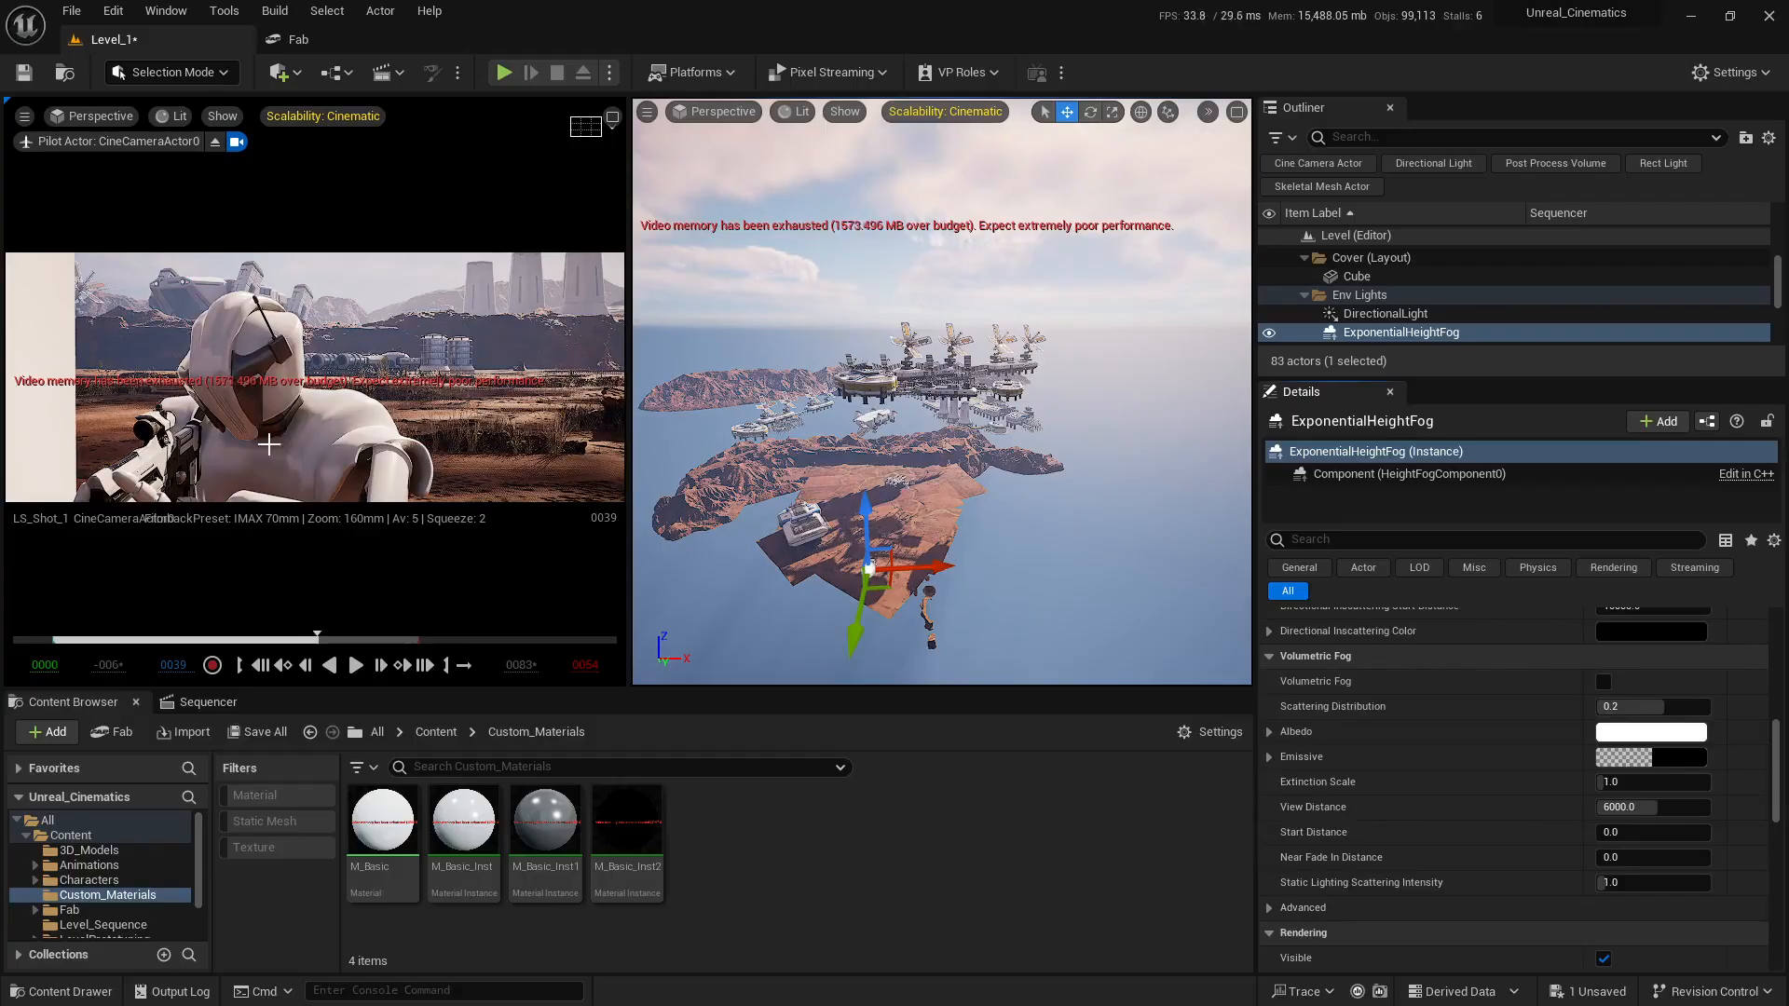
{"action": "left_click", "coordinate": [1270, 333]}
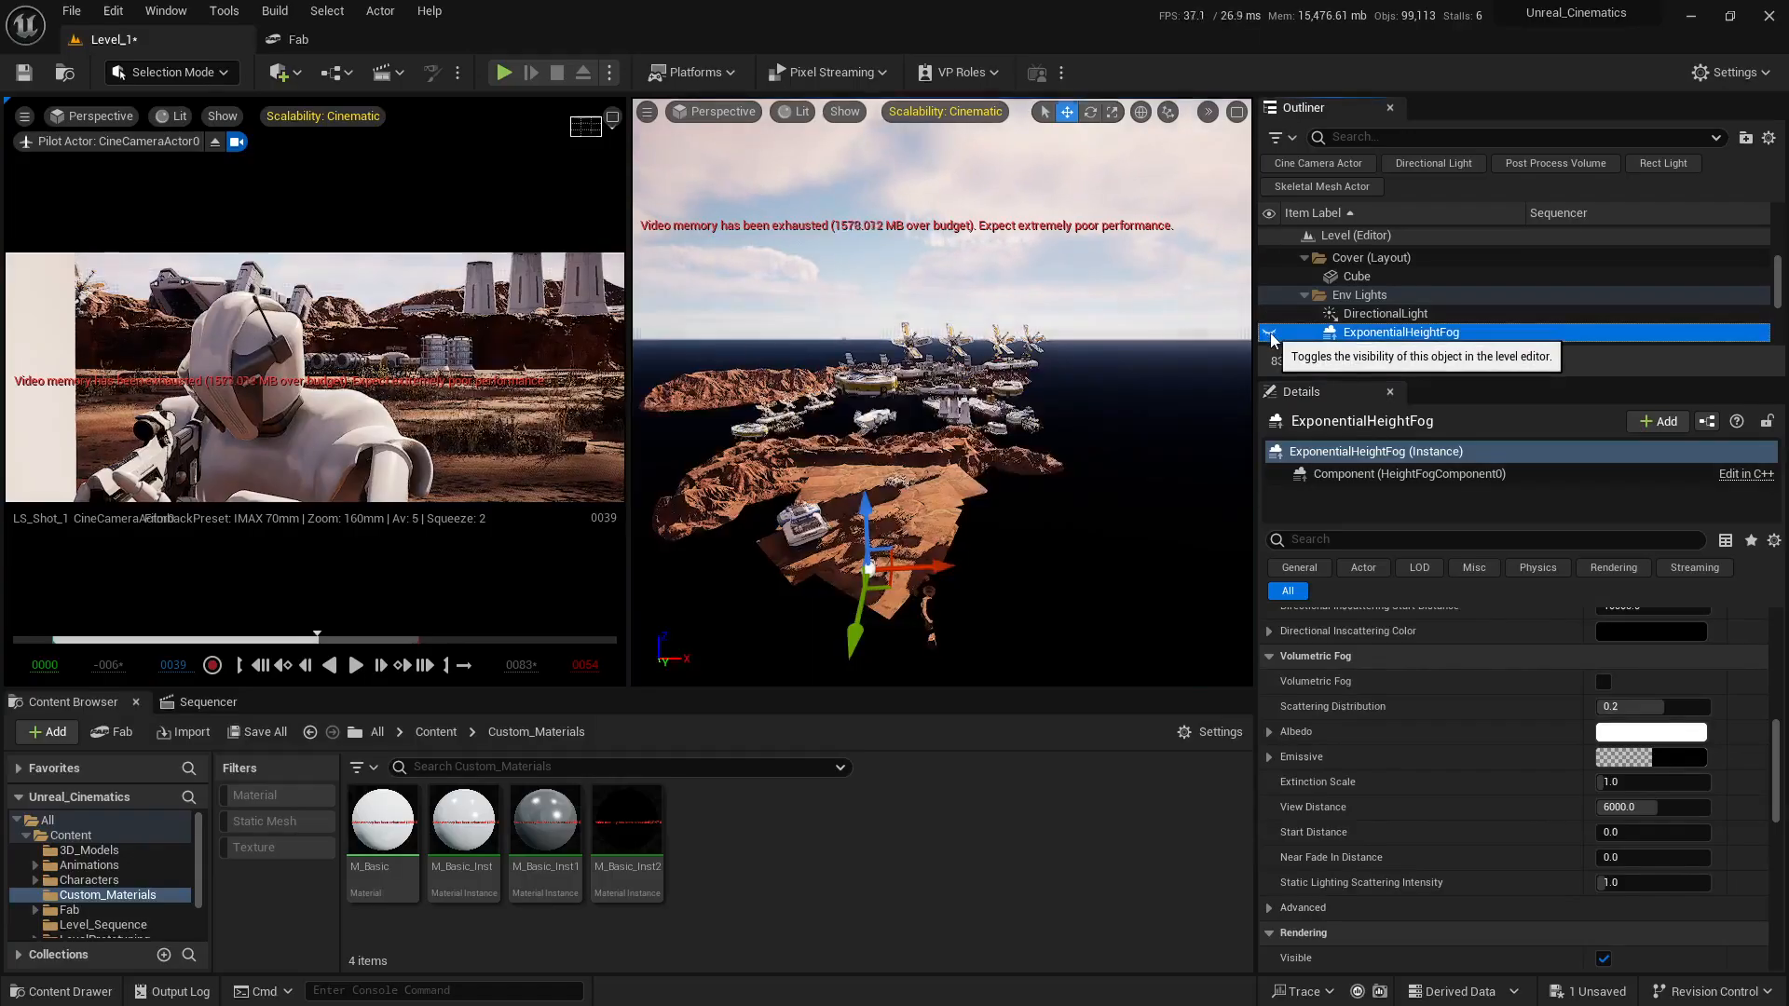
{"action": "left_click", "coordinate": [1270, 334]}
{"action": "left_click", "coordinate": [1270, 334]}
{"action": "left_click", "coordinate": [1271, 334]}
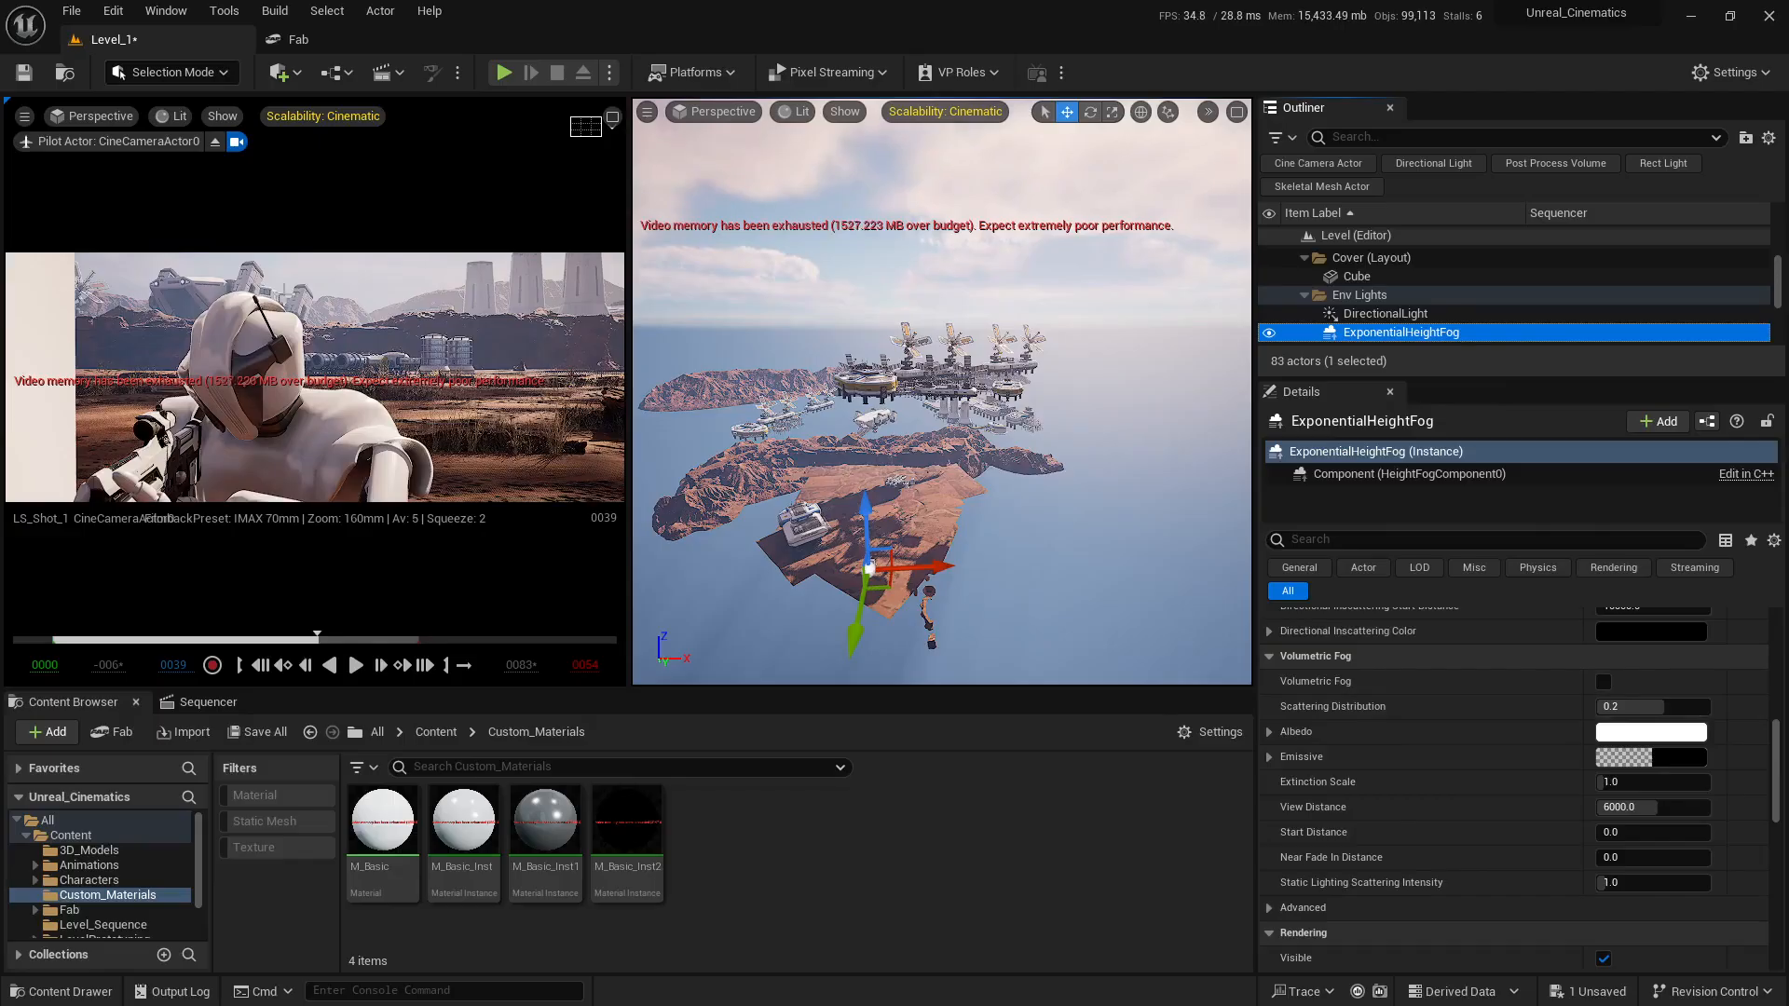
- Maximize the cine camera viewport and enable Volumetric Fog
{"action": "left_click", "coordinate": [615, 114]}
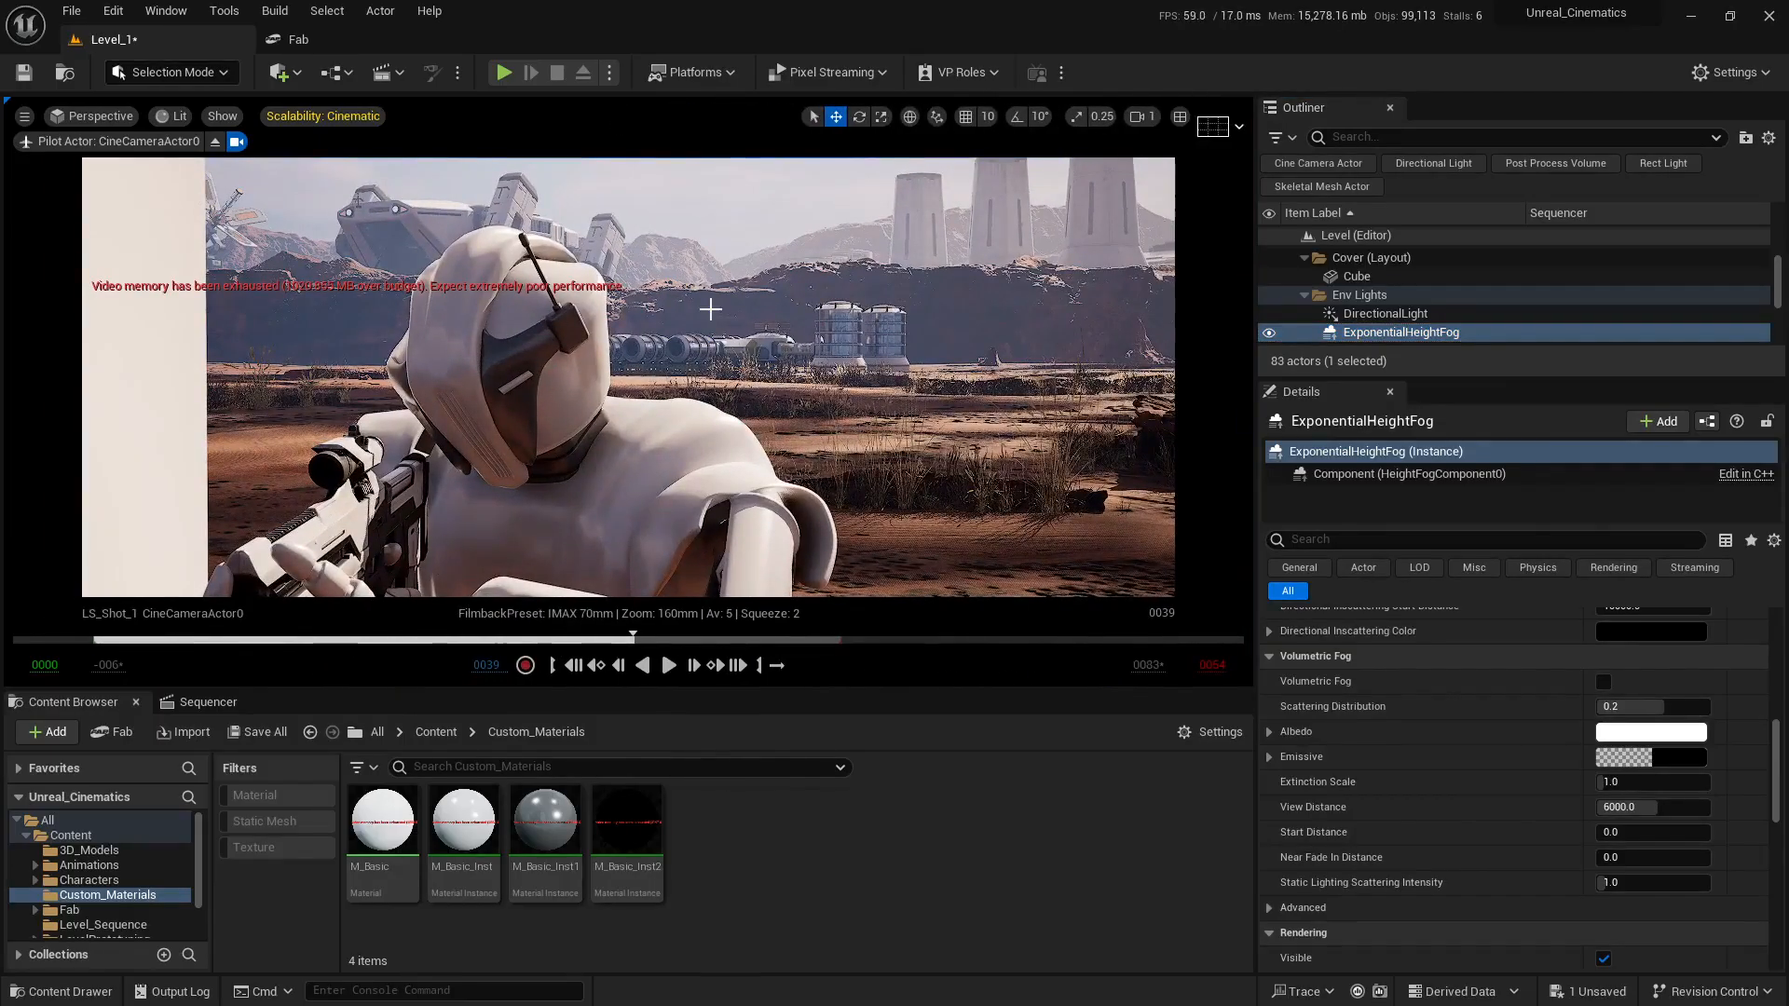
{"action": "left_click", "coordinate": [1604, 683]}
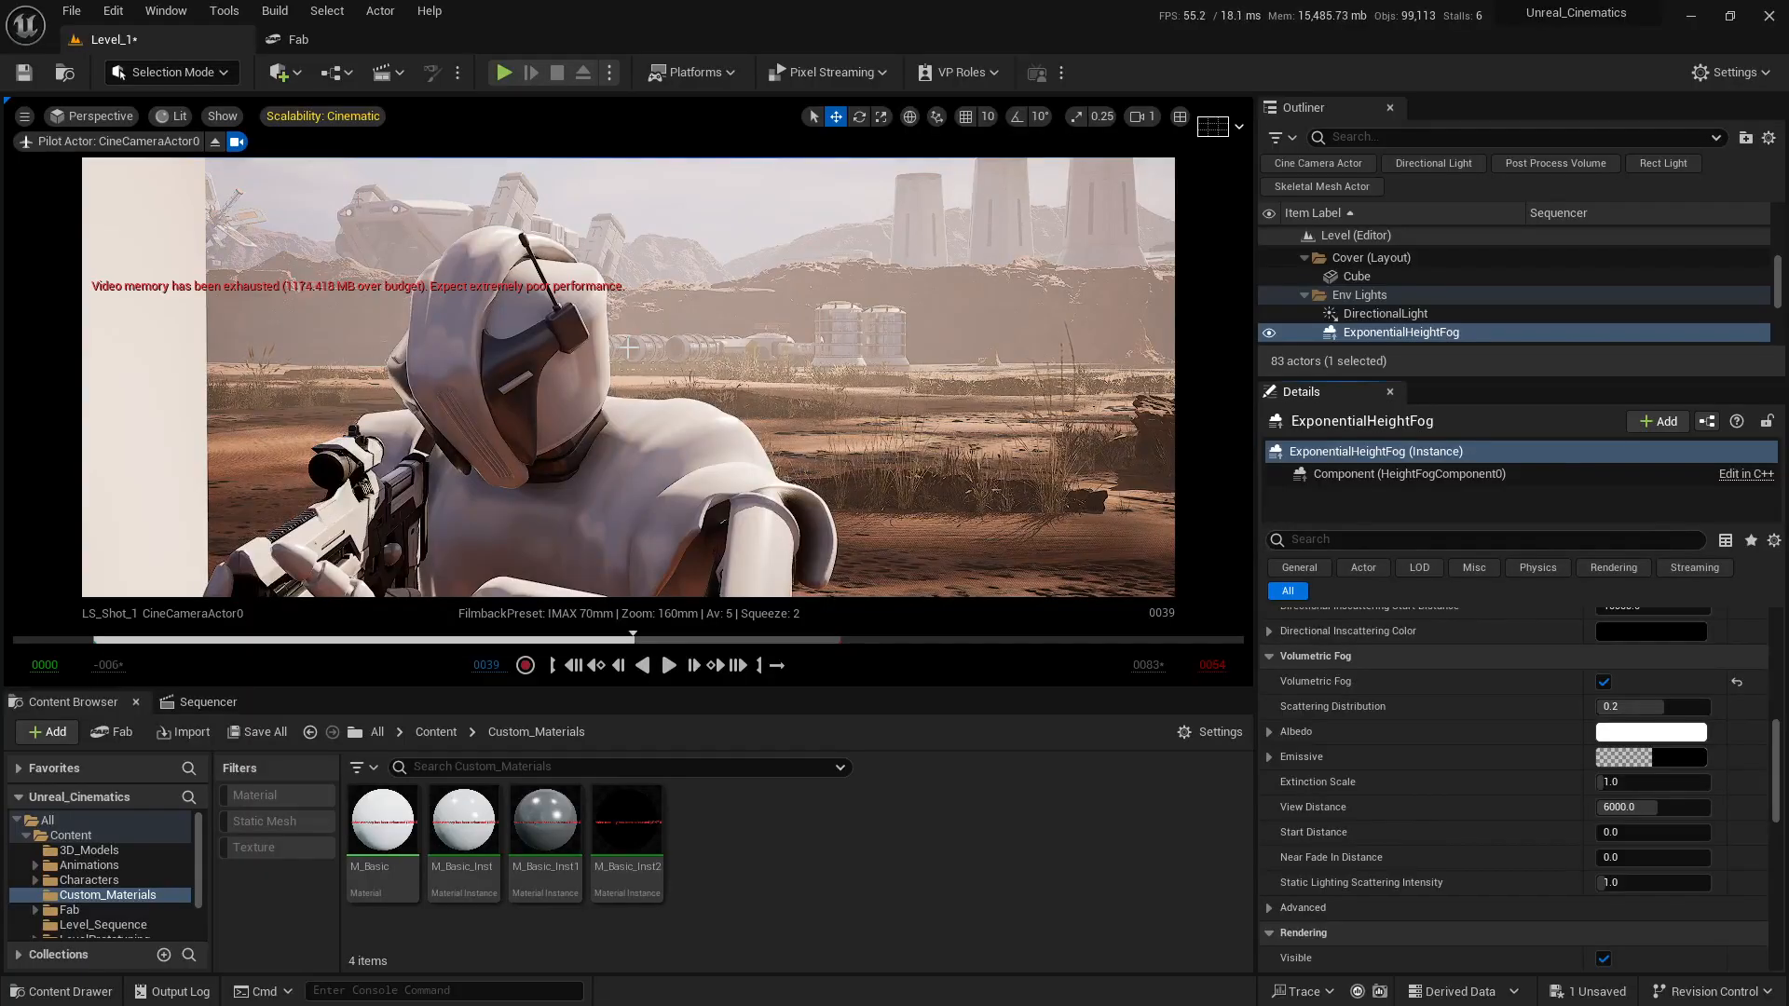
- Try volumetric Scattering Distribution values of about -0.61 and 0.80, and reset the property to its default
{"action": "scroll", "coordinate": [1412, 634], "scroll_direction": "down", "scroll_amount": 2}
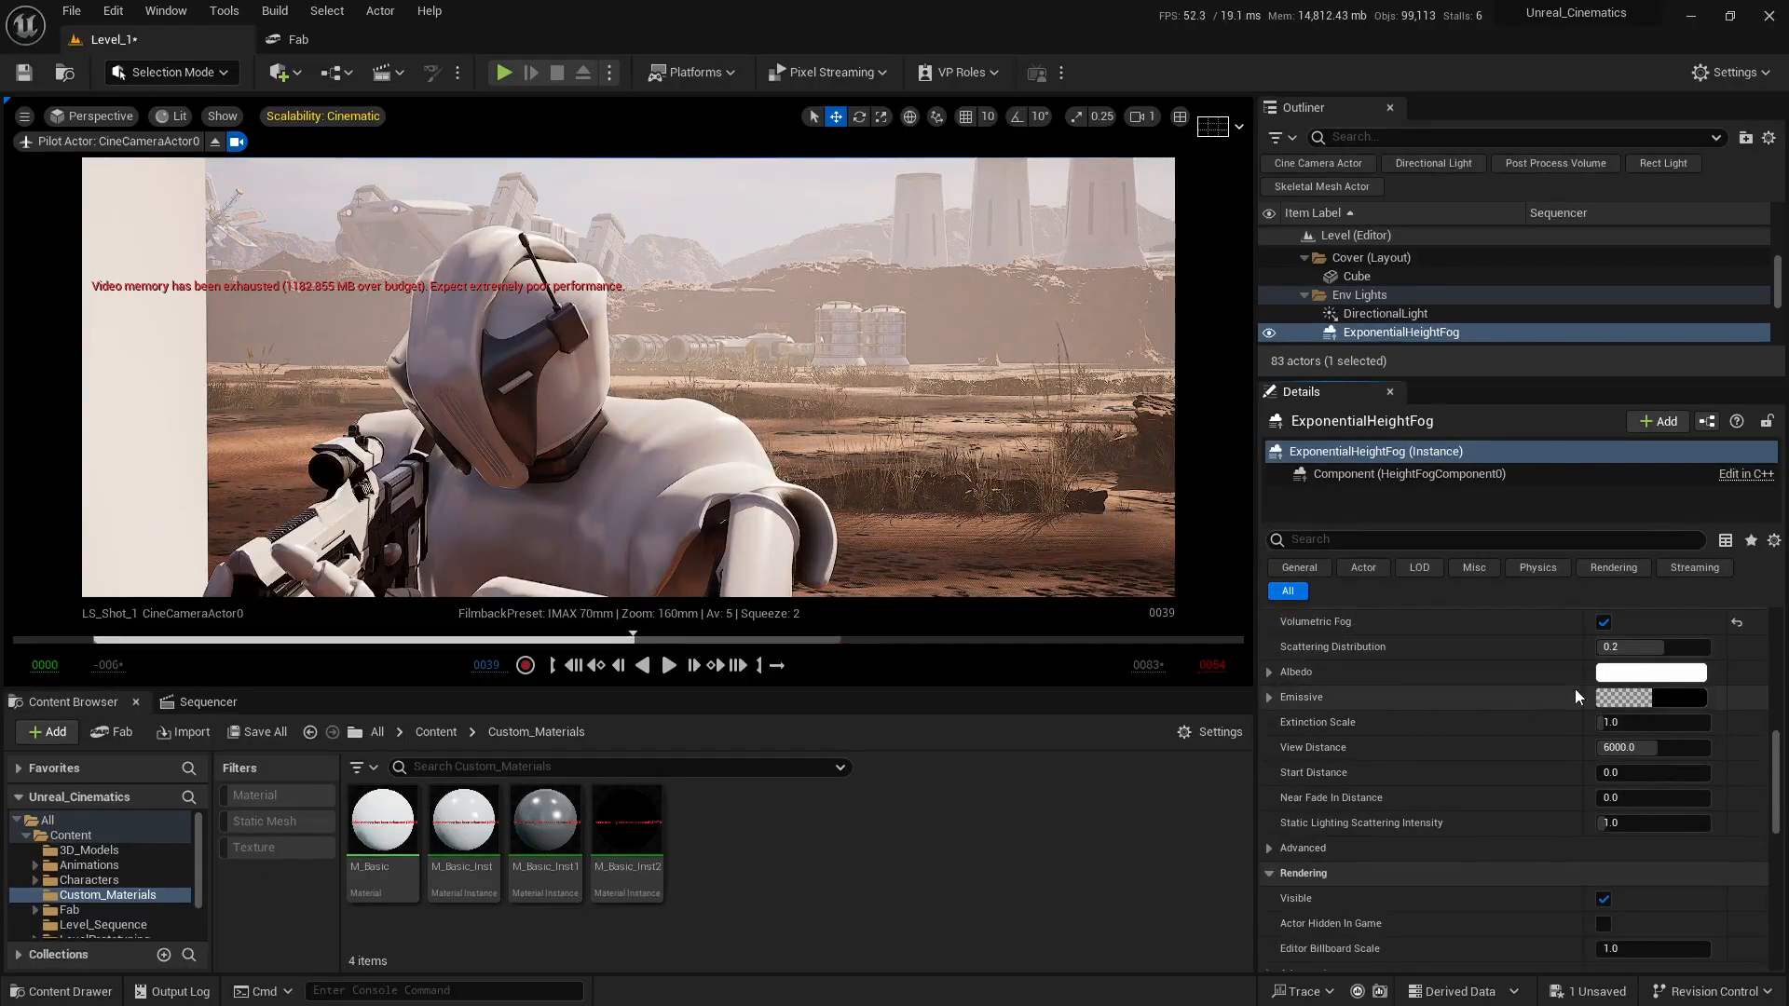
{"action": "left_click_drag", "start_coordinate": [1654, 649], "coordinate": [1607, 647]}
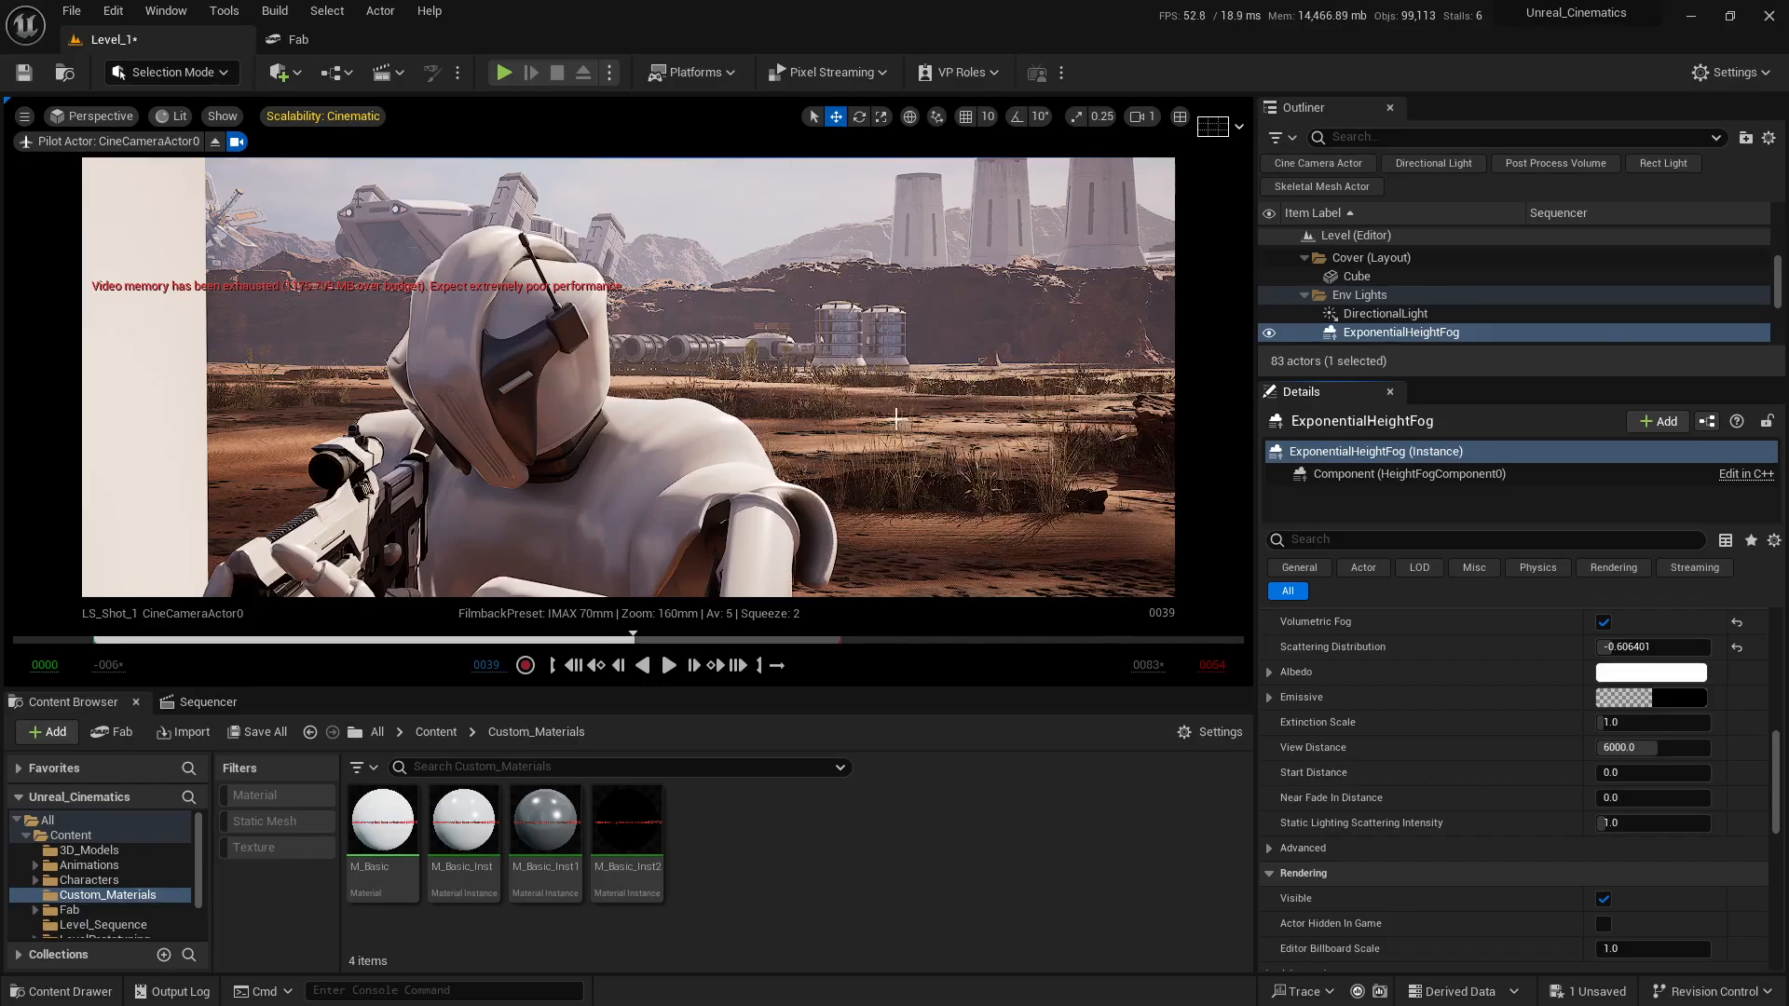
{"action": "left_click_drag", "start_coordinate": [1660, 649], "coordinate": [1704, 648]}
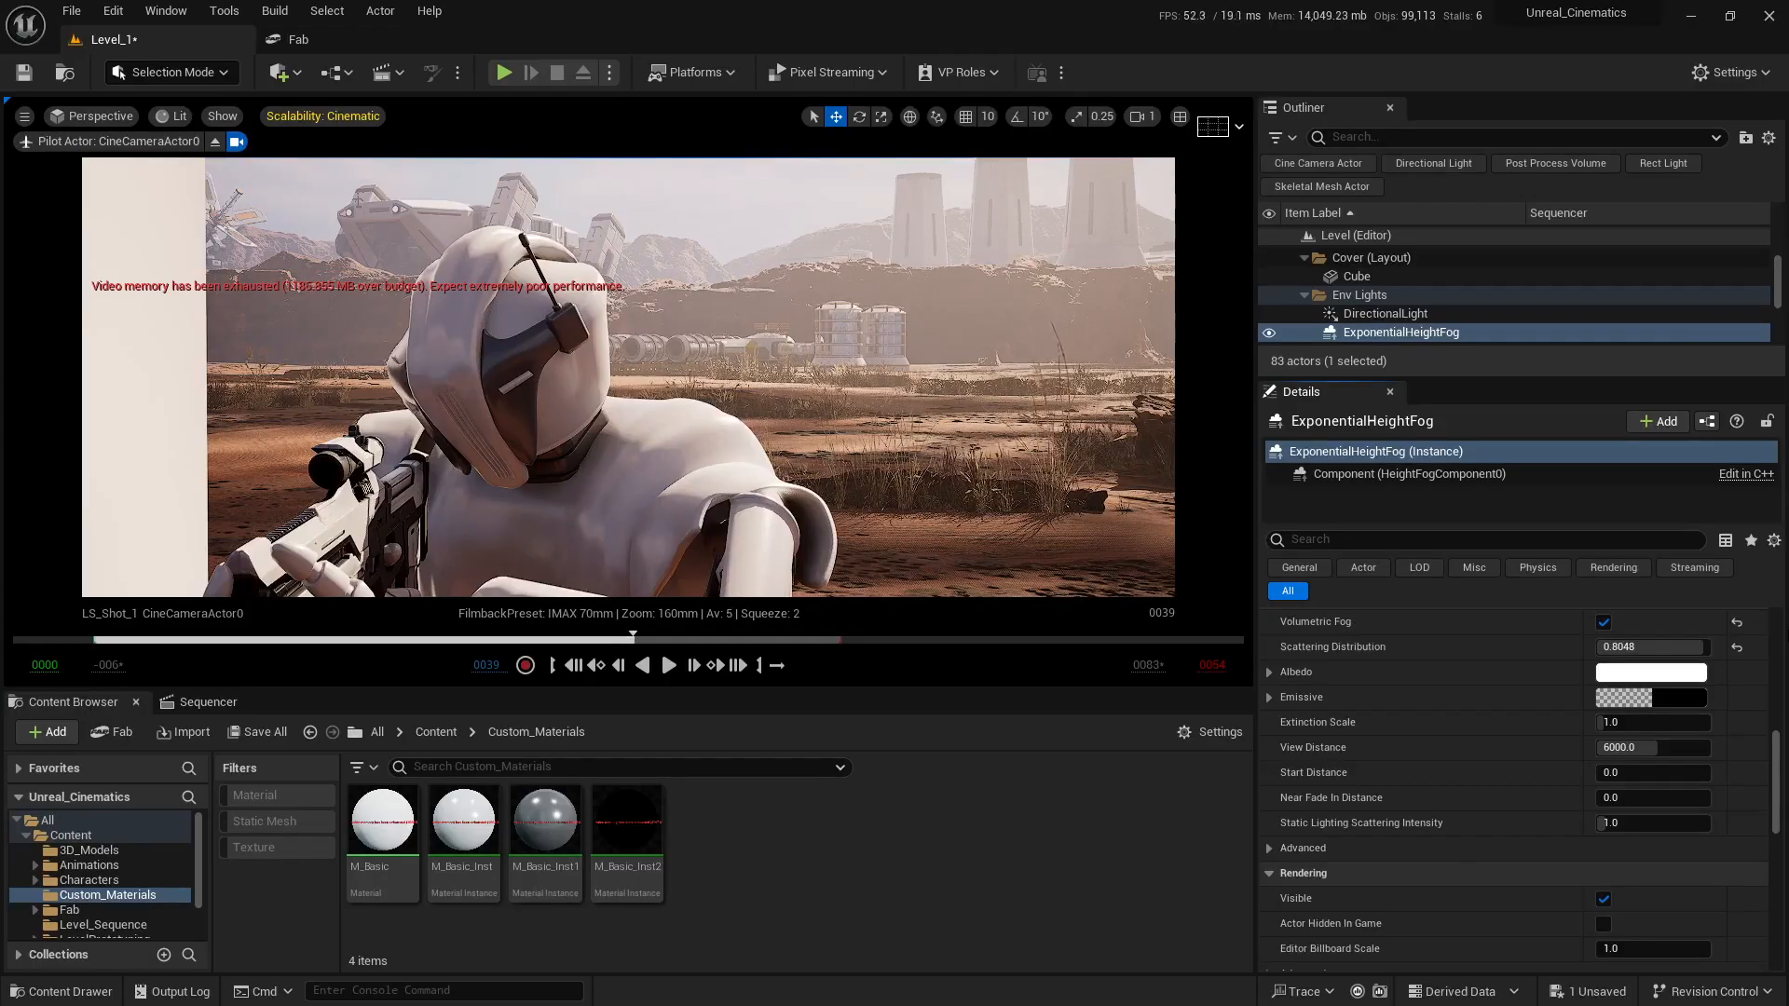
{"action": "left_click", "coordinate": [1735, 647]}
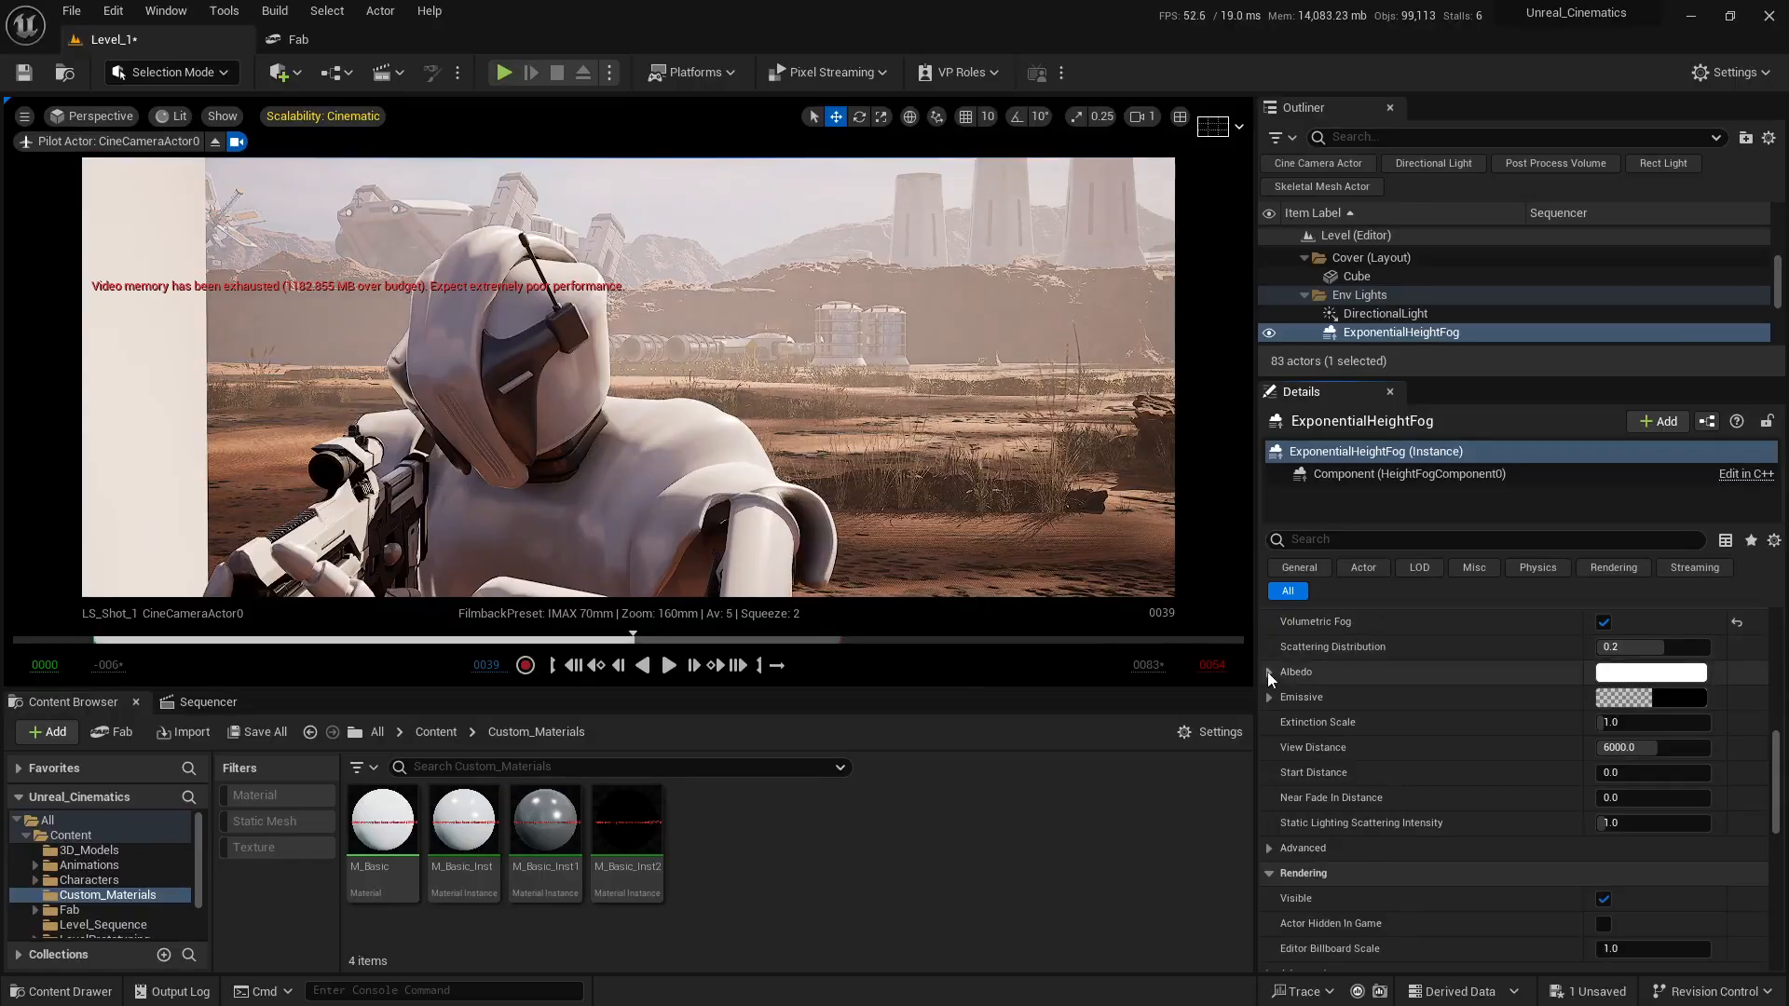
- Try orange, green, light blue, purple, peach and pale yellow tints for the volumetric fog Albedo, and cancel the colour change
{"action": "left_click", "coordinate": [1609, 672]}
{"action": "left_click_drag", "start_coordinate": [1412, 662], "coordinate": [1416, 662]}
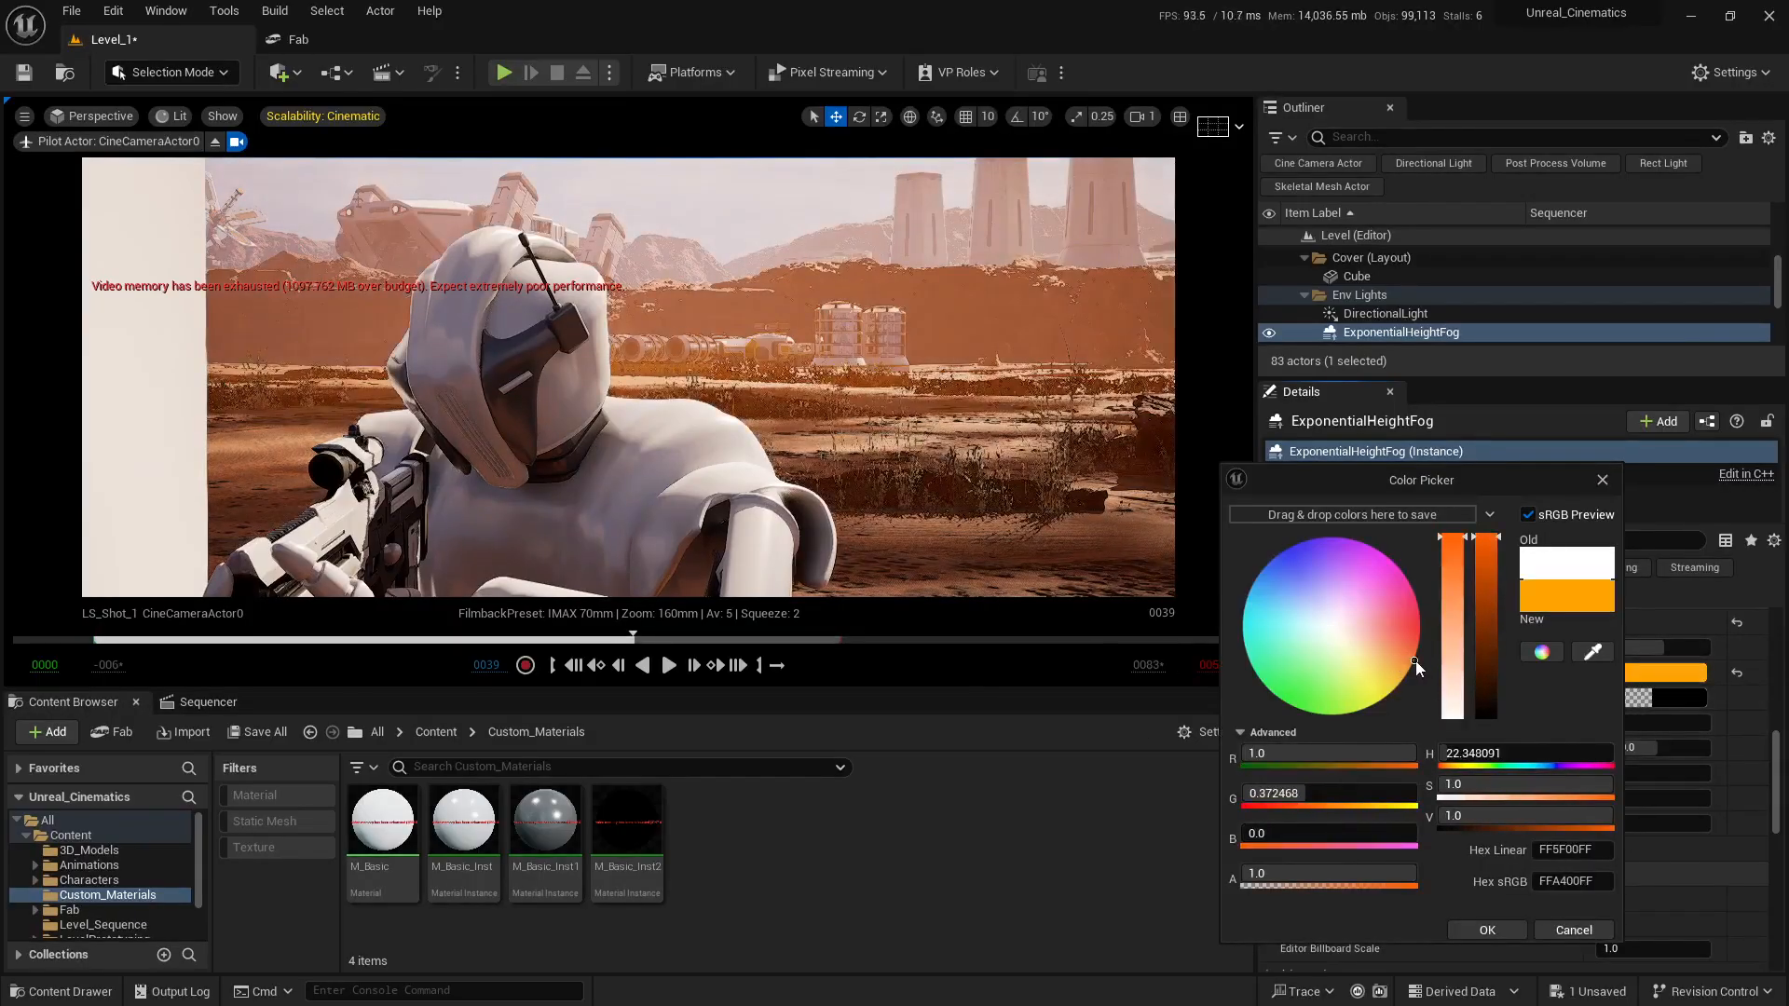
{"action": "left_click", "coordinate": [1291, 683]}
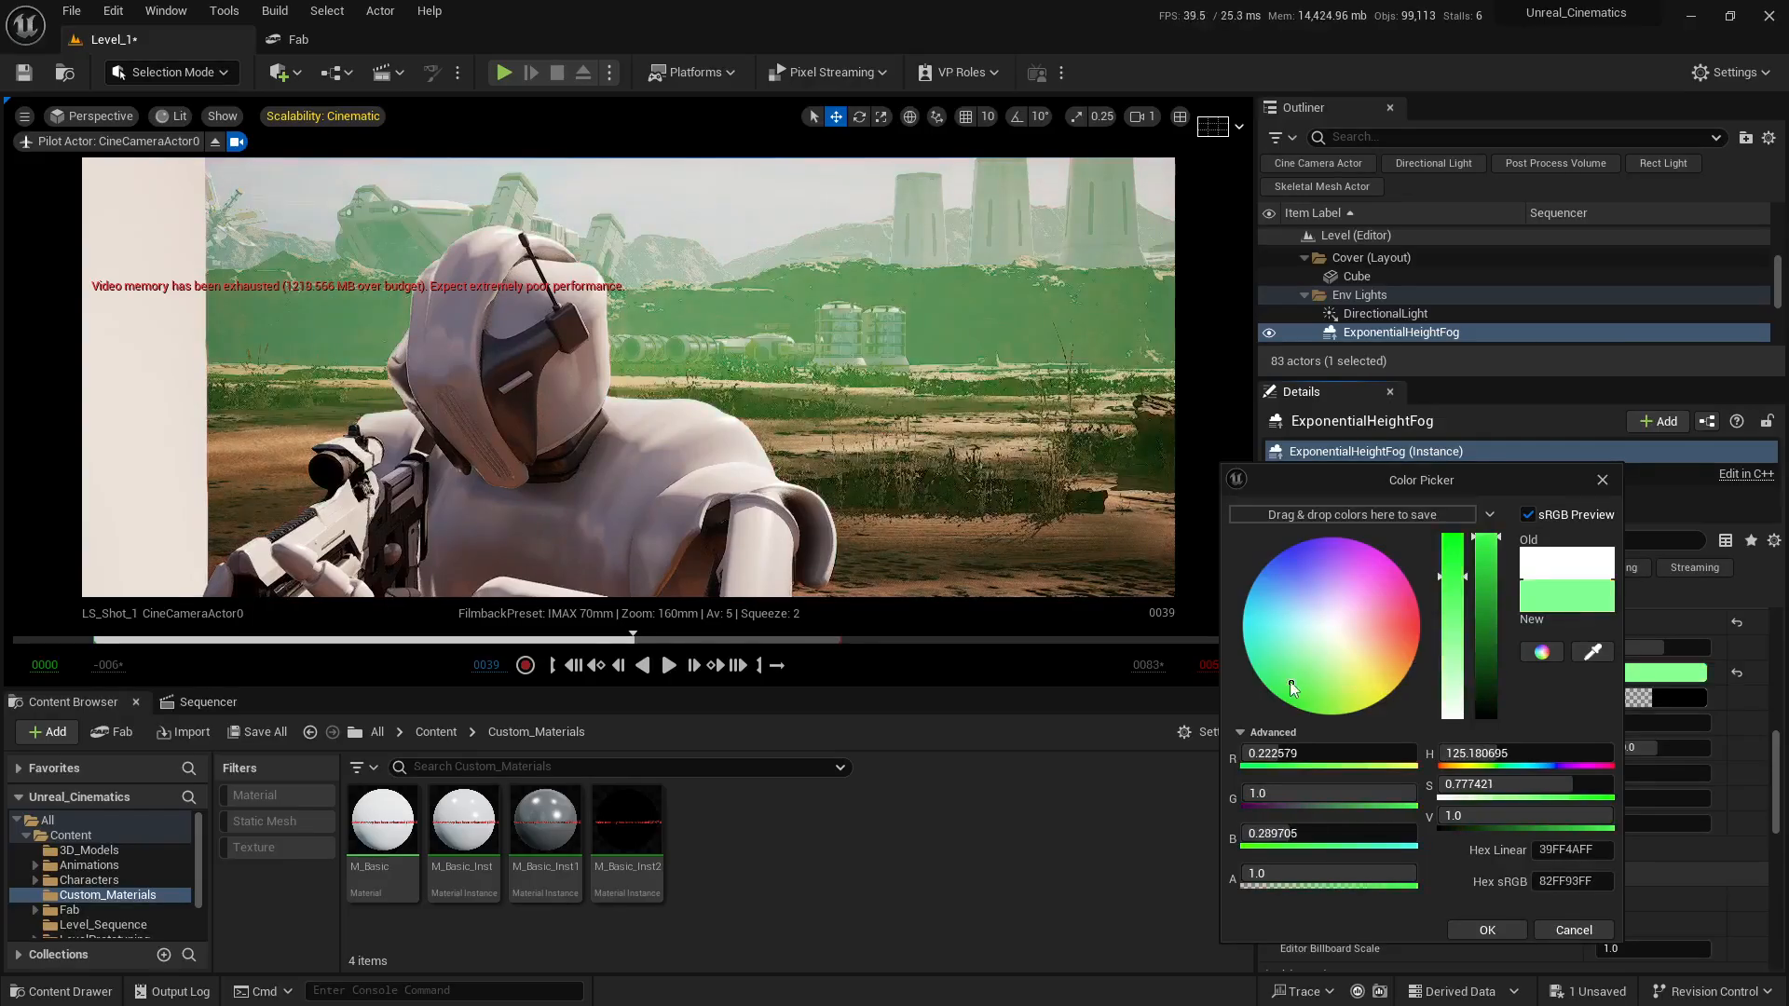
{"action": "left_click", "coordinate": [1268, 613]}
{"action": "left_click_drag", "start_coordinate": [1384, 484], "coordinate": [925, 523]}
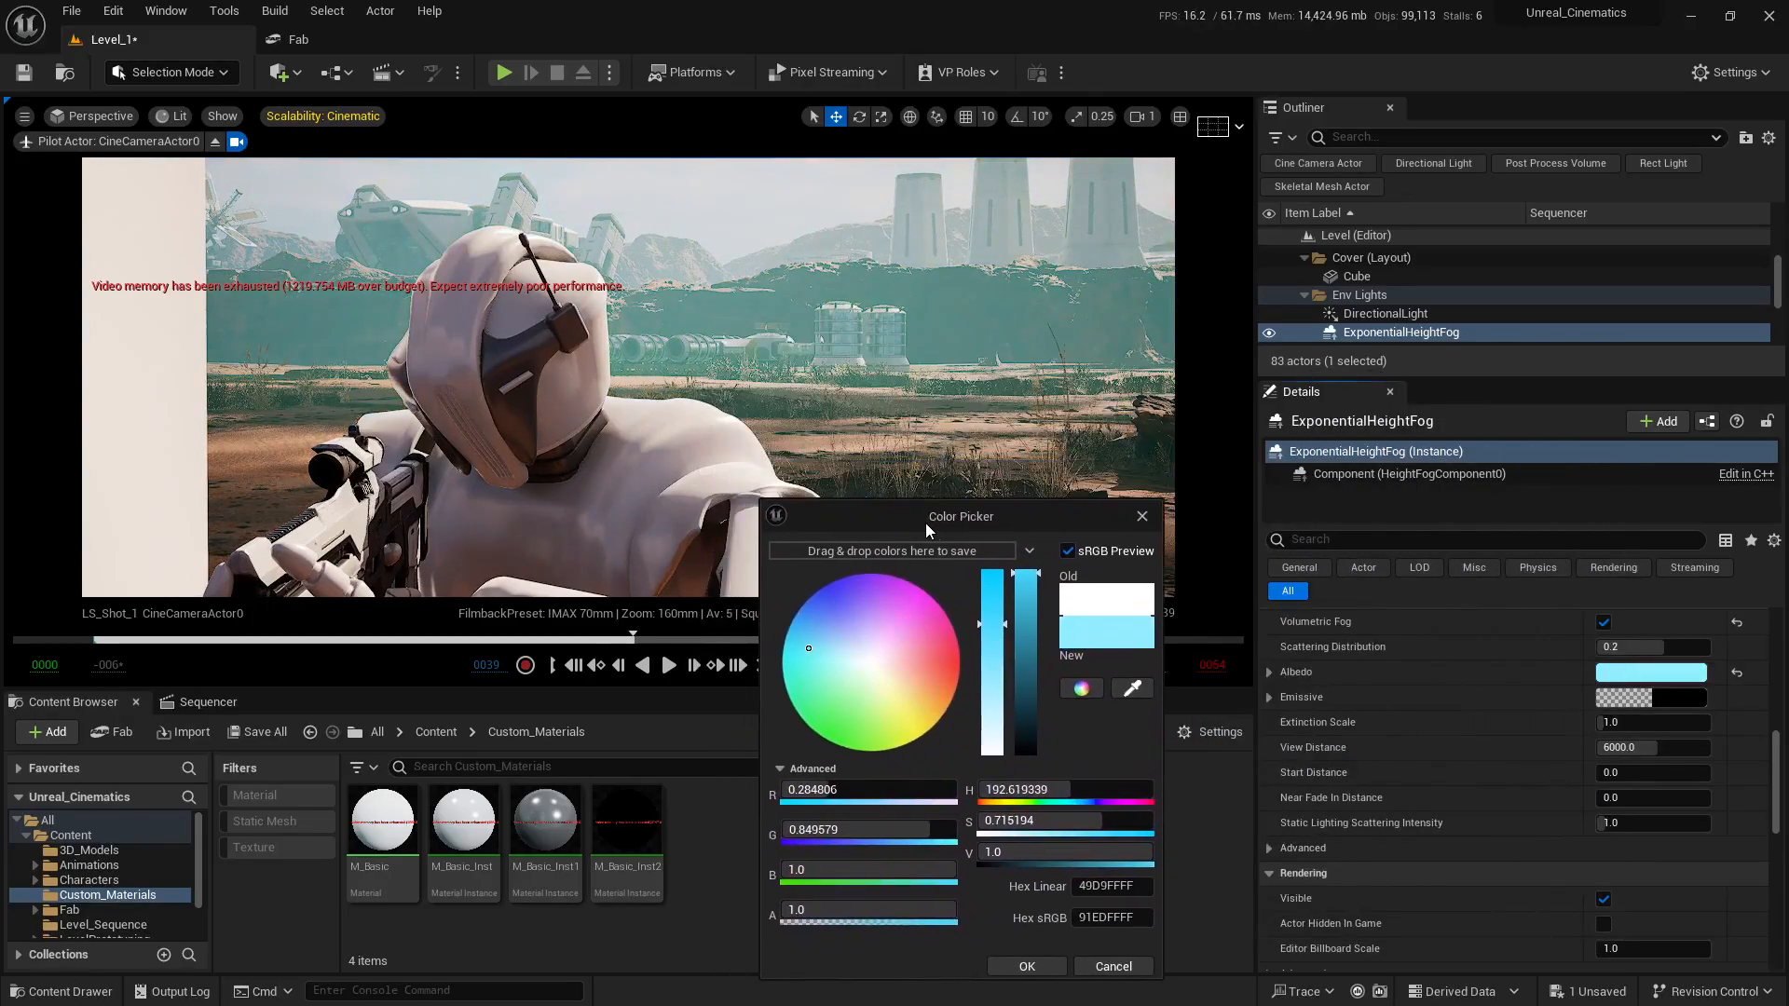
{"action": "left_click", "coordinate": [833, 605]}
{"action": "left_click", "coordinate": [942, 689]}
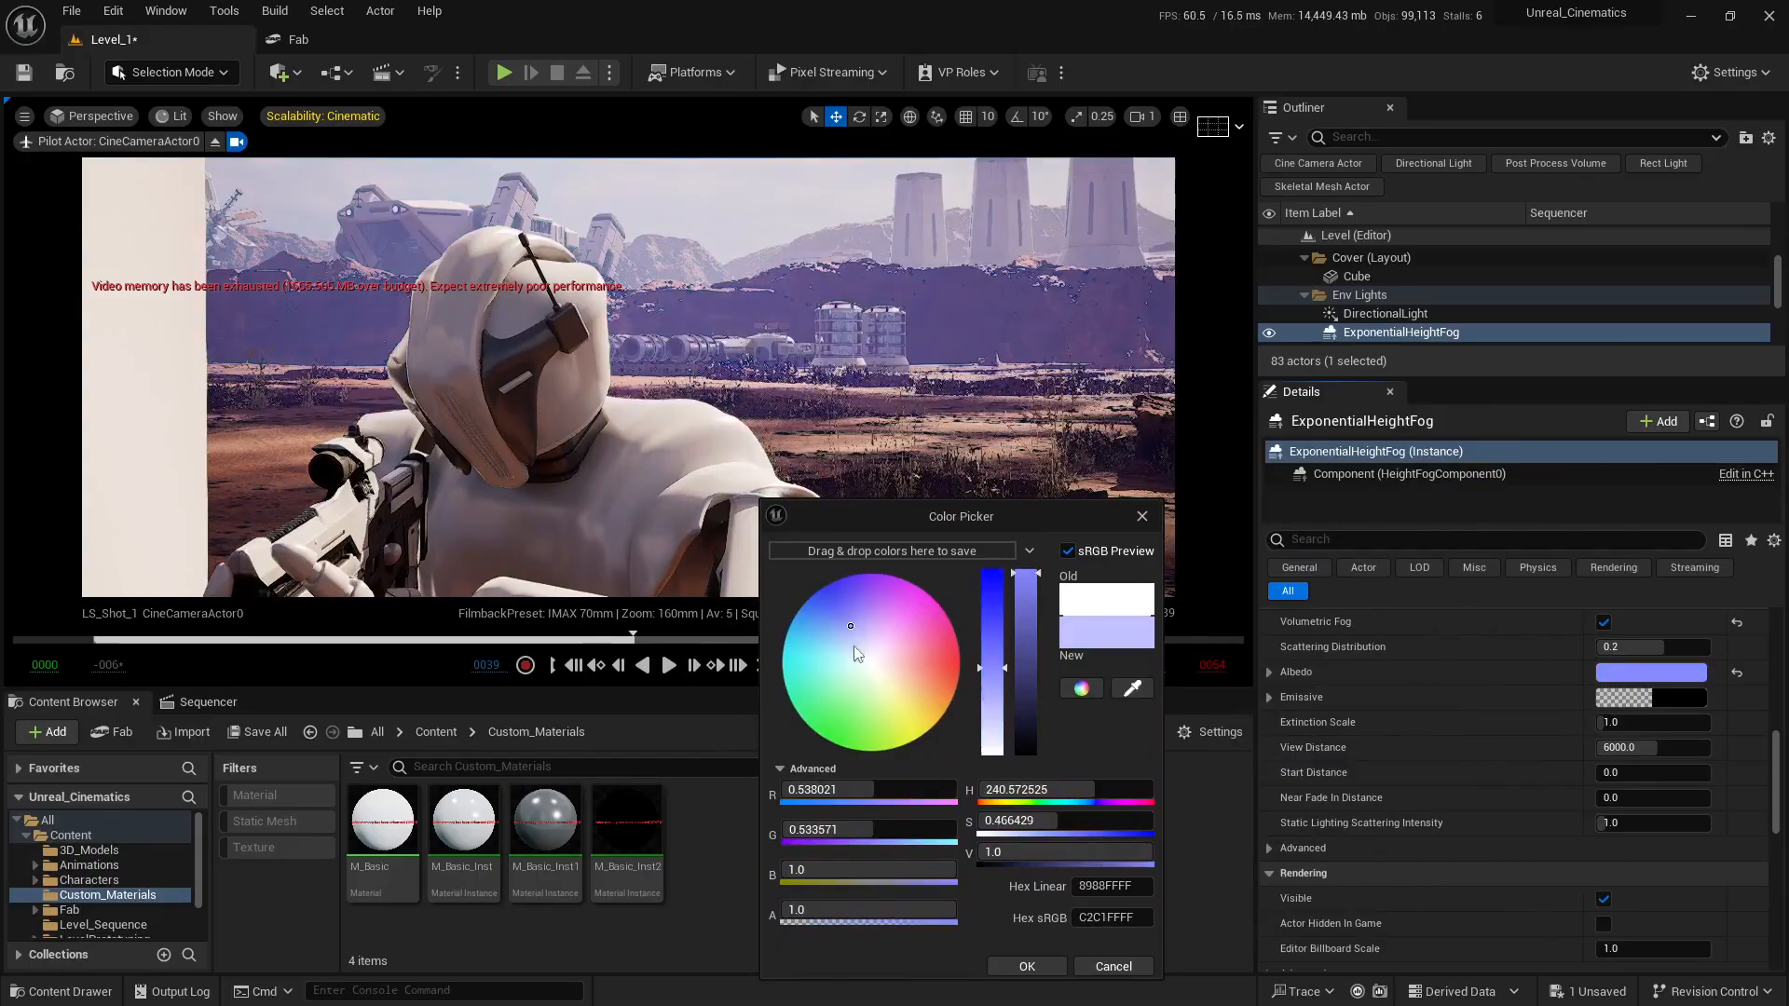
{"action": "left_click", "coordinate": [920, 694]}
{"action": "left_click", "coordinate": [909, 680]}
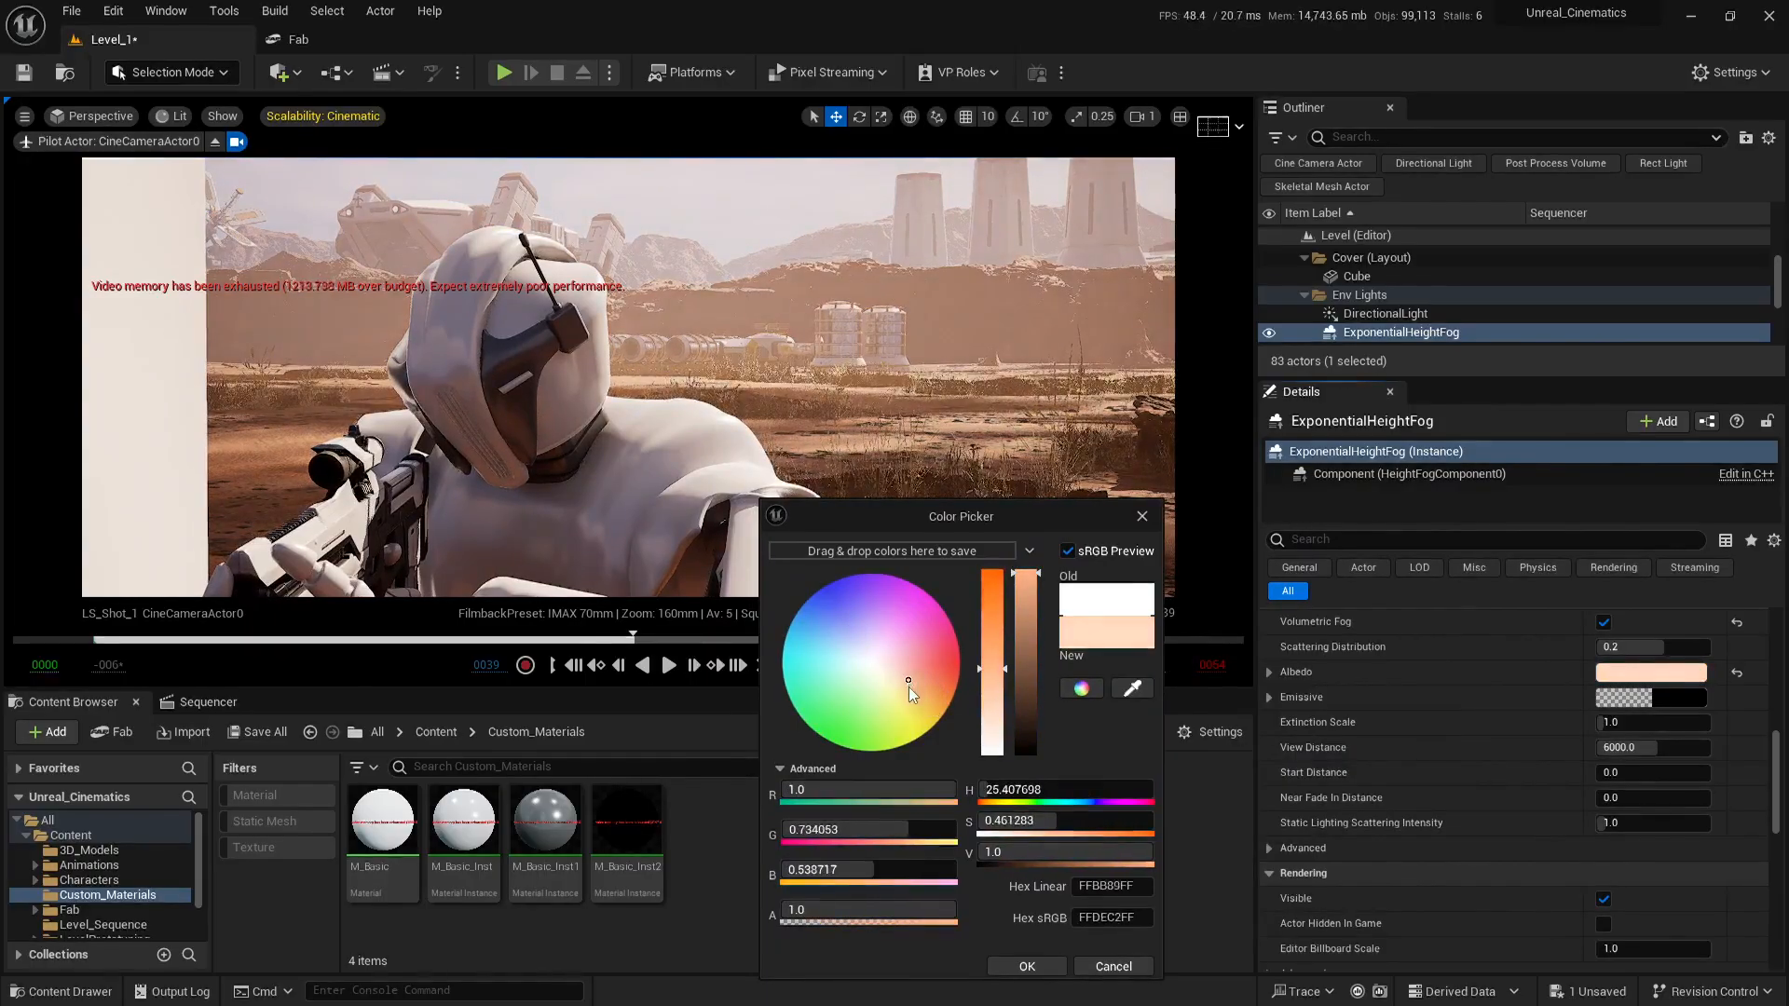
{"action": "left_click", "coordinate": [886, 681]}
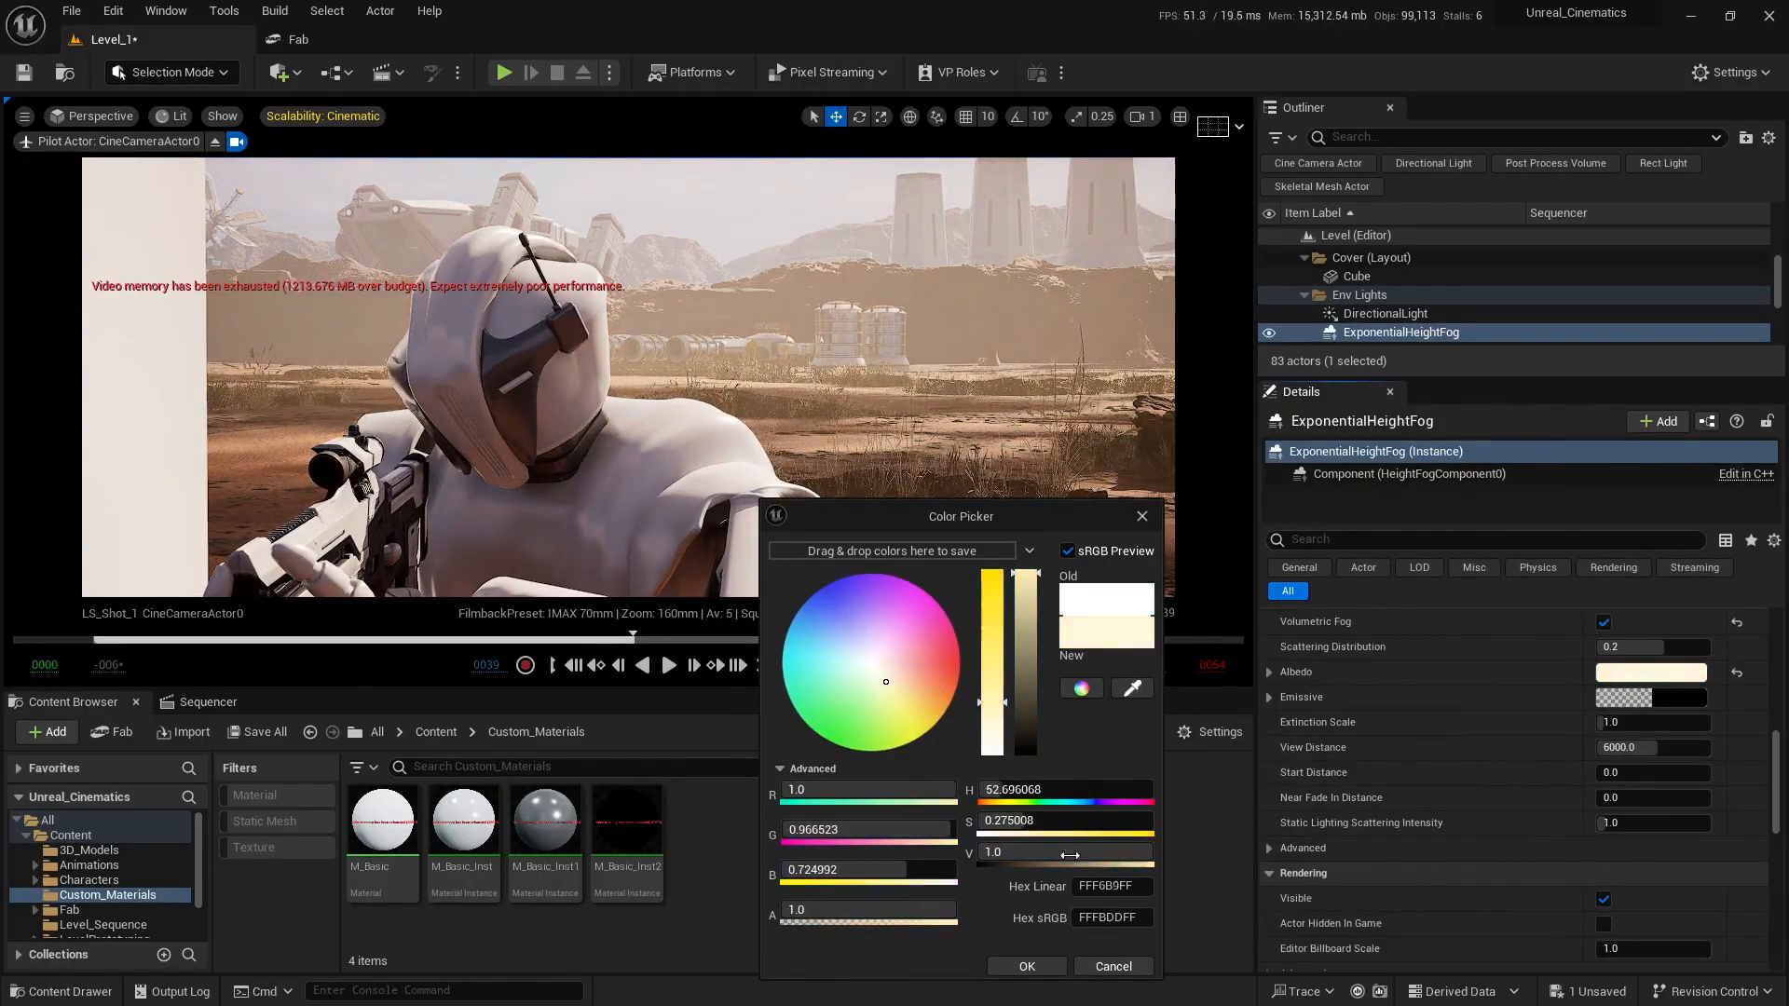
{"action": "left_click", "coordinate": [1113, 967]}
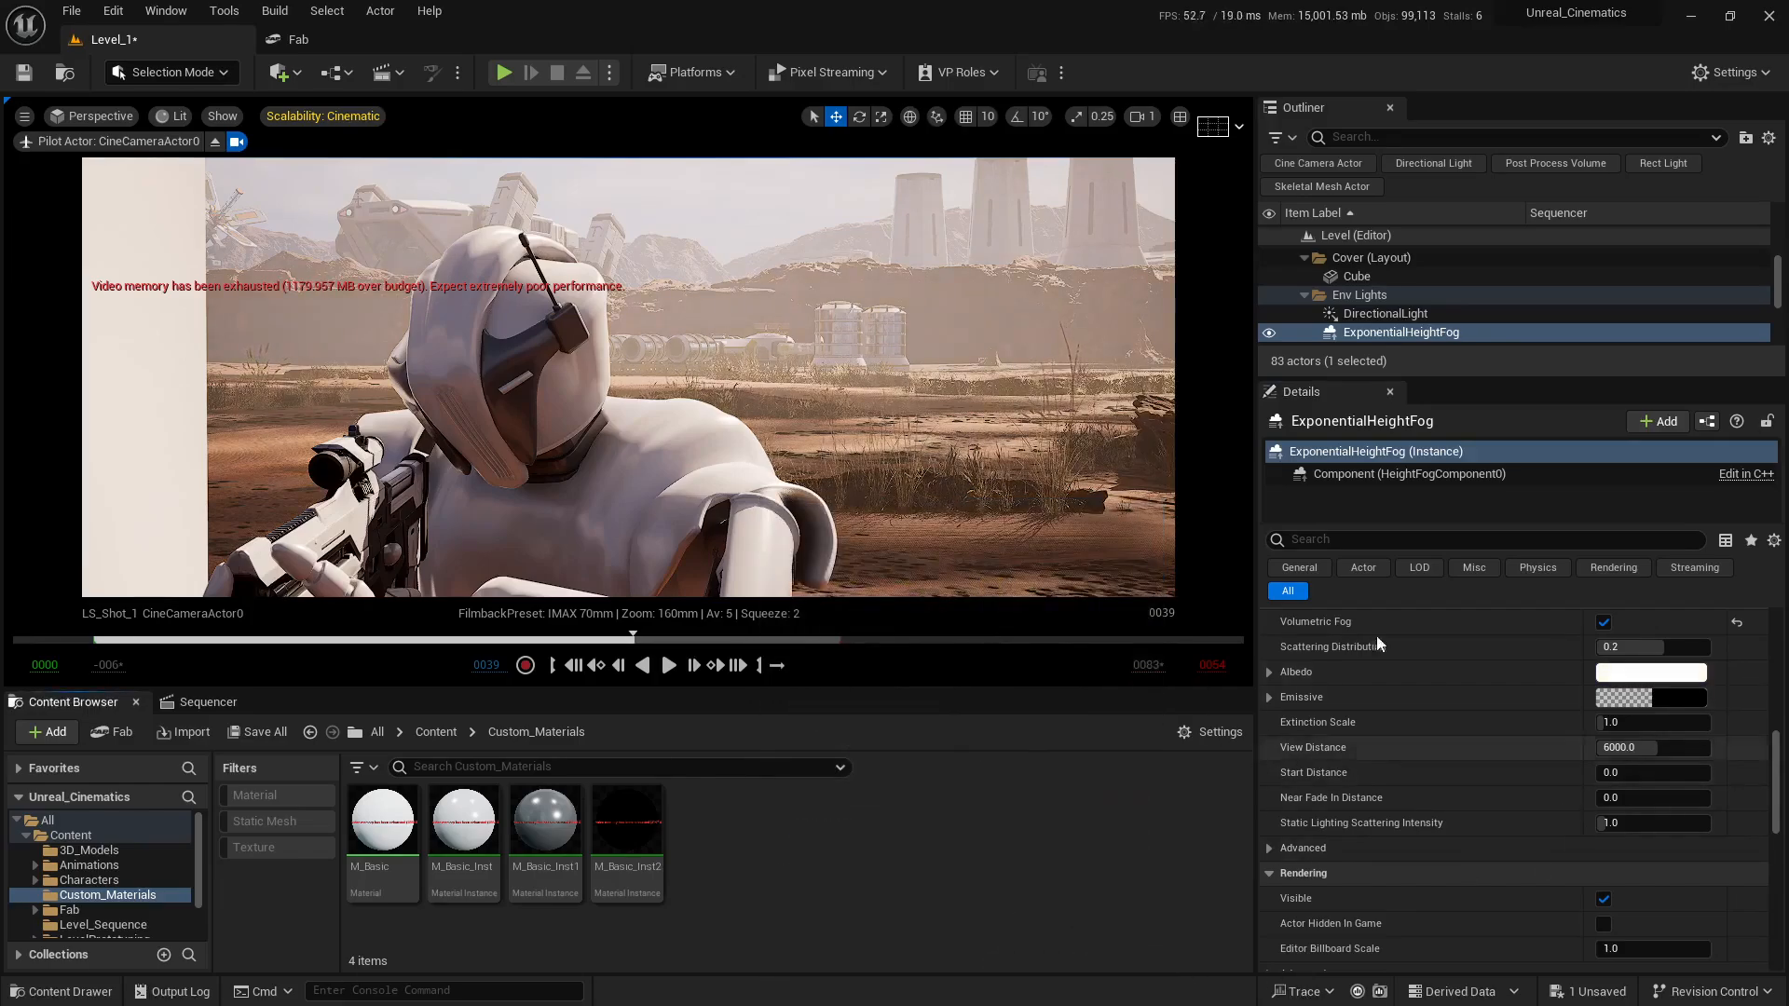
- Try a pale pink Emissive colour for the volumetric fog, and cancel the colour change
{"action": "scroll", "coordinate": [1332, 753], "scroll_direction": "down", "scroll_amount": 1}
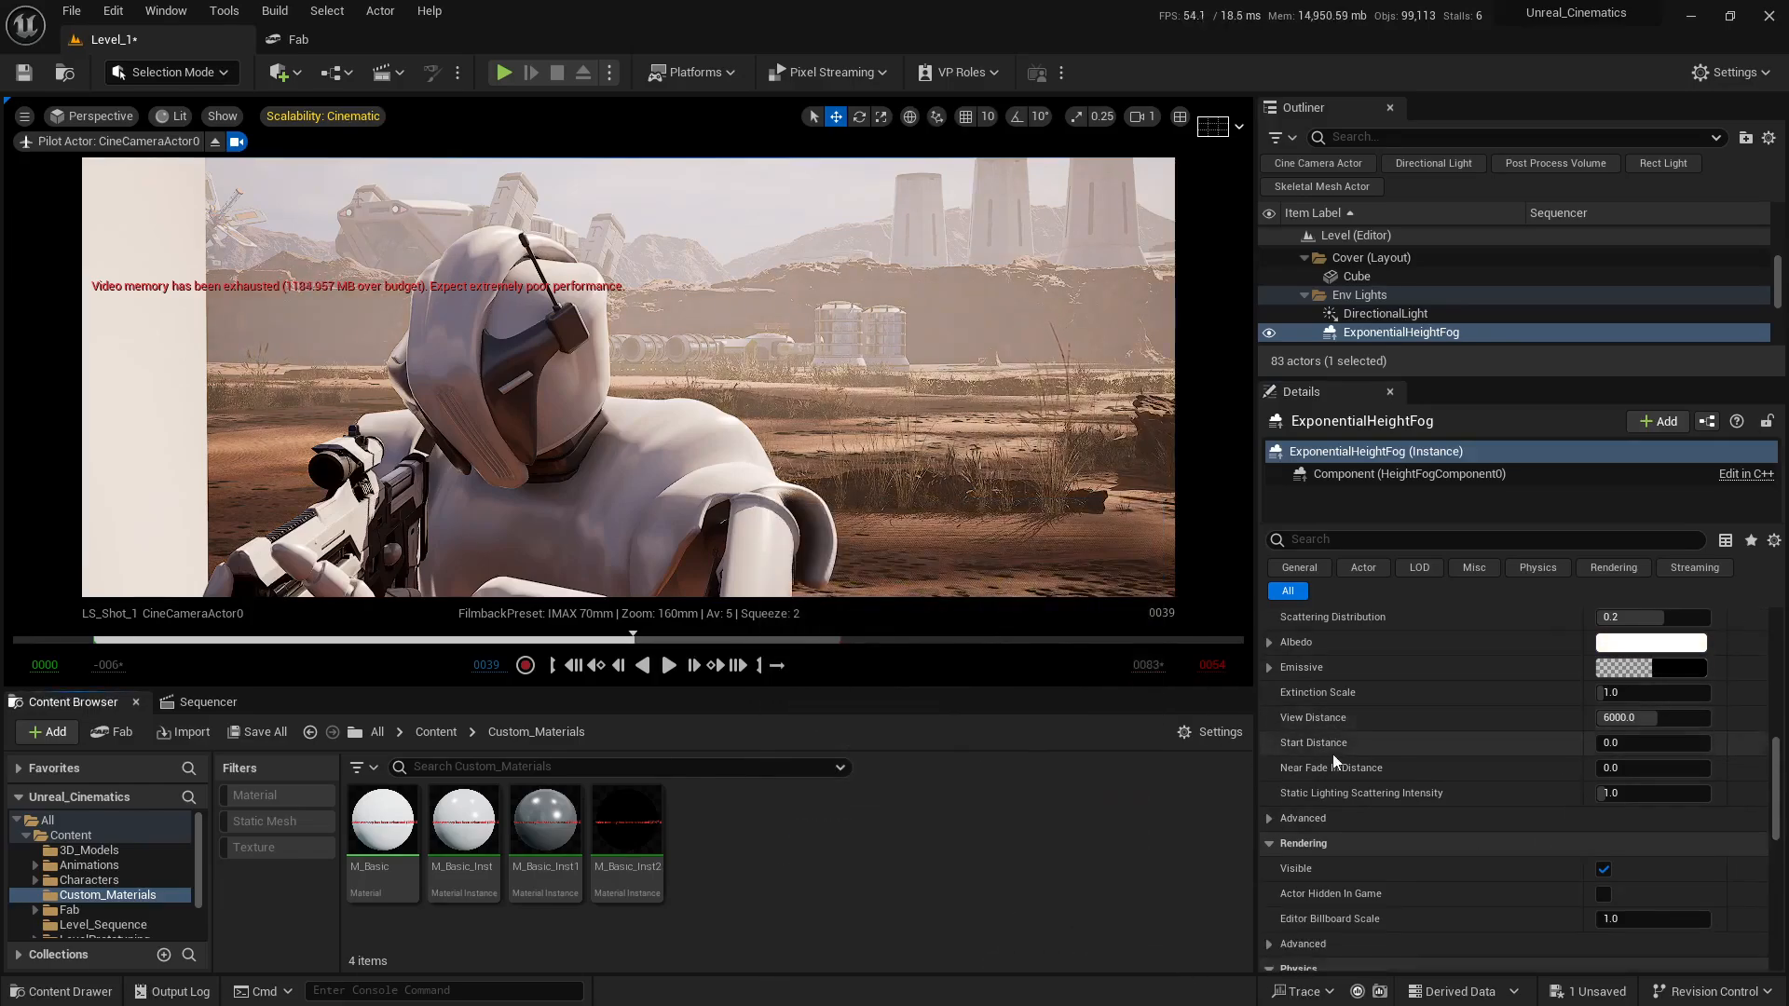
{"action": "left_click", "coordinate": [1659, 668]}
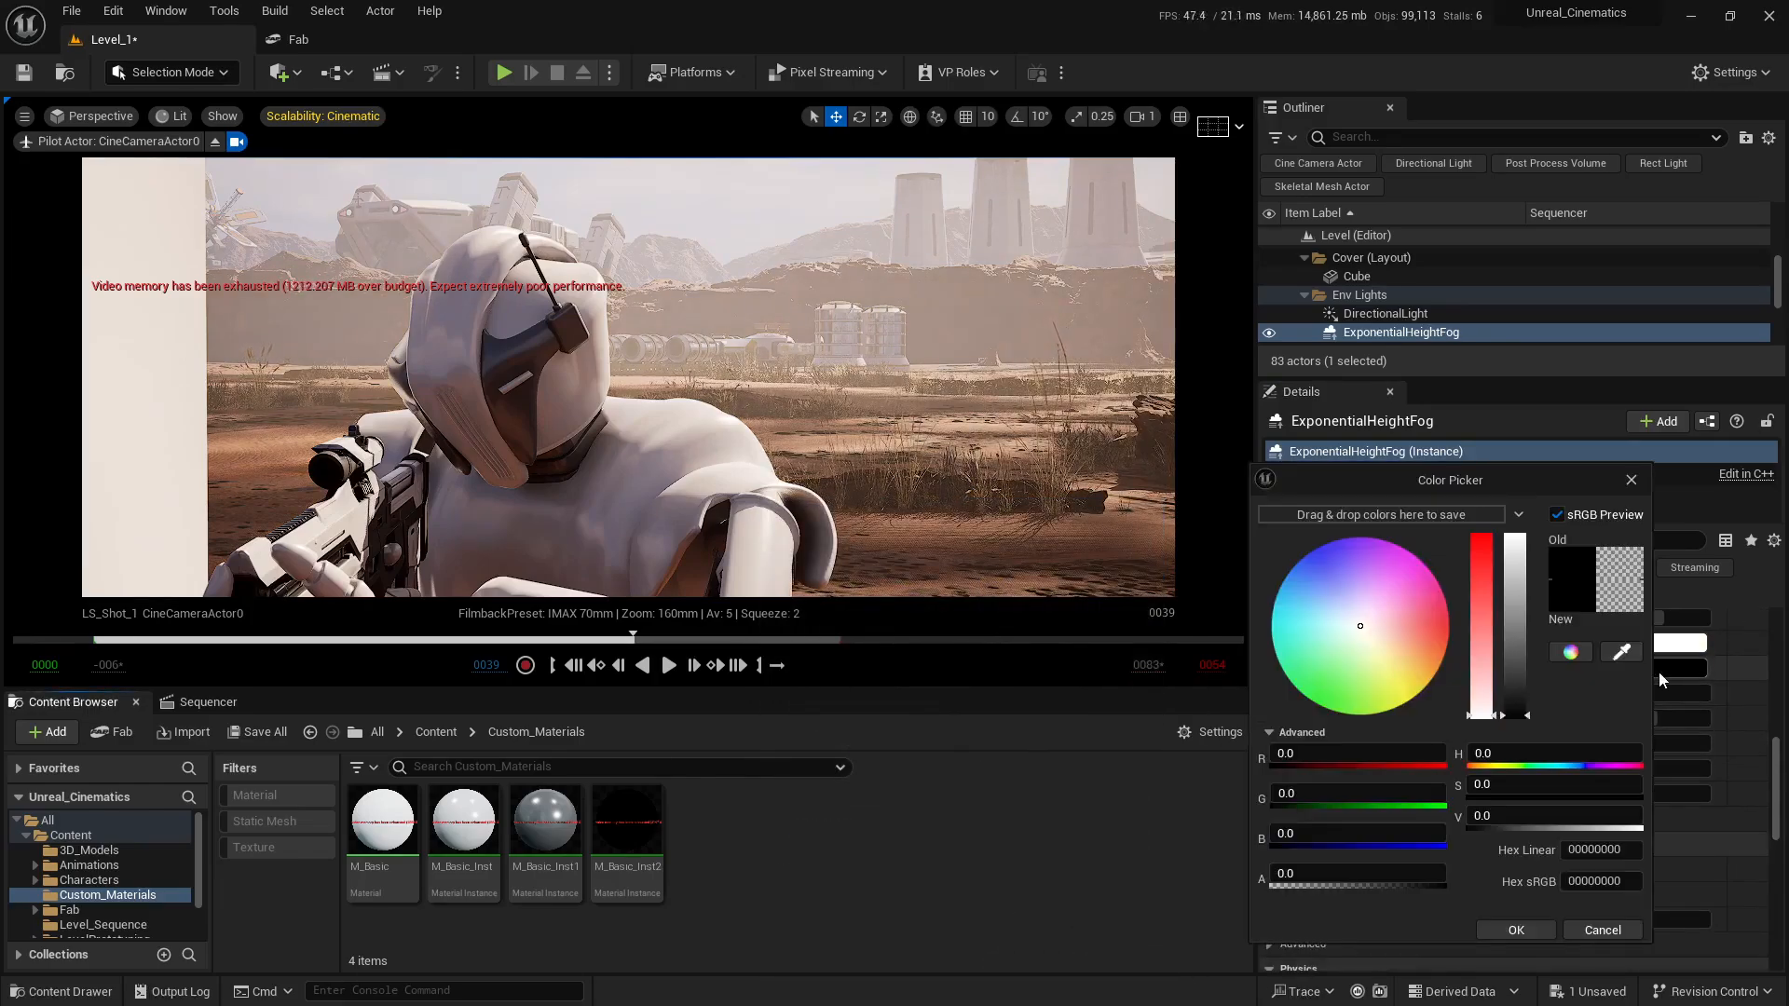
{"action": "left_click", "coordinate": [1386, 632]}
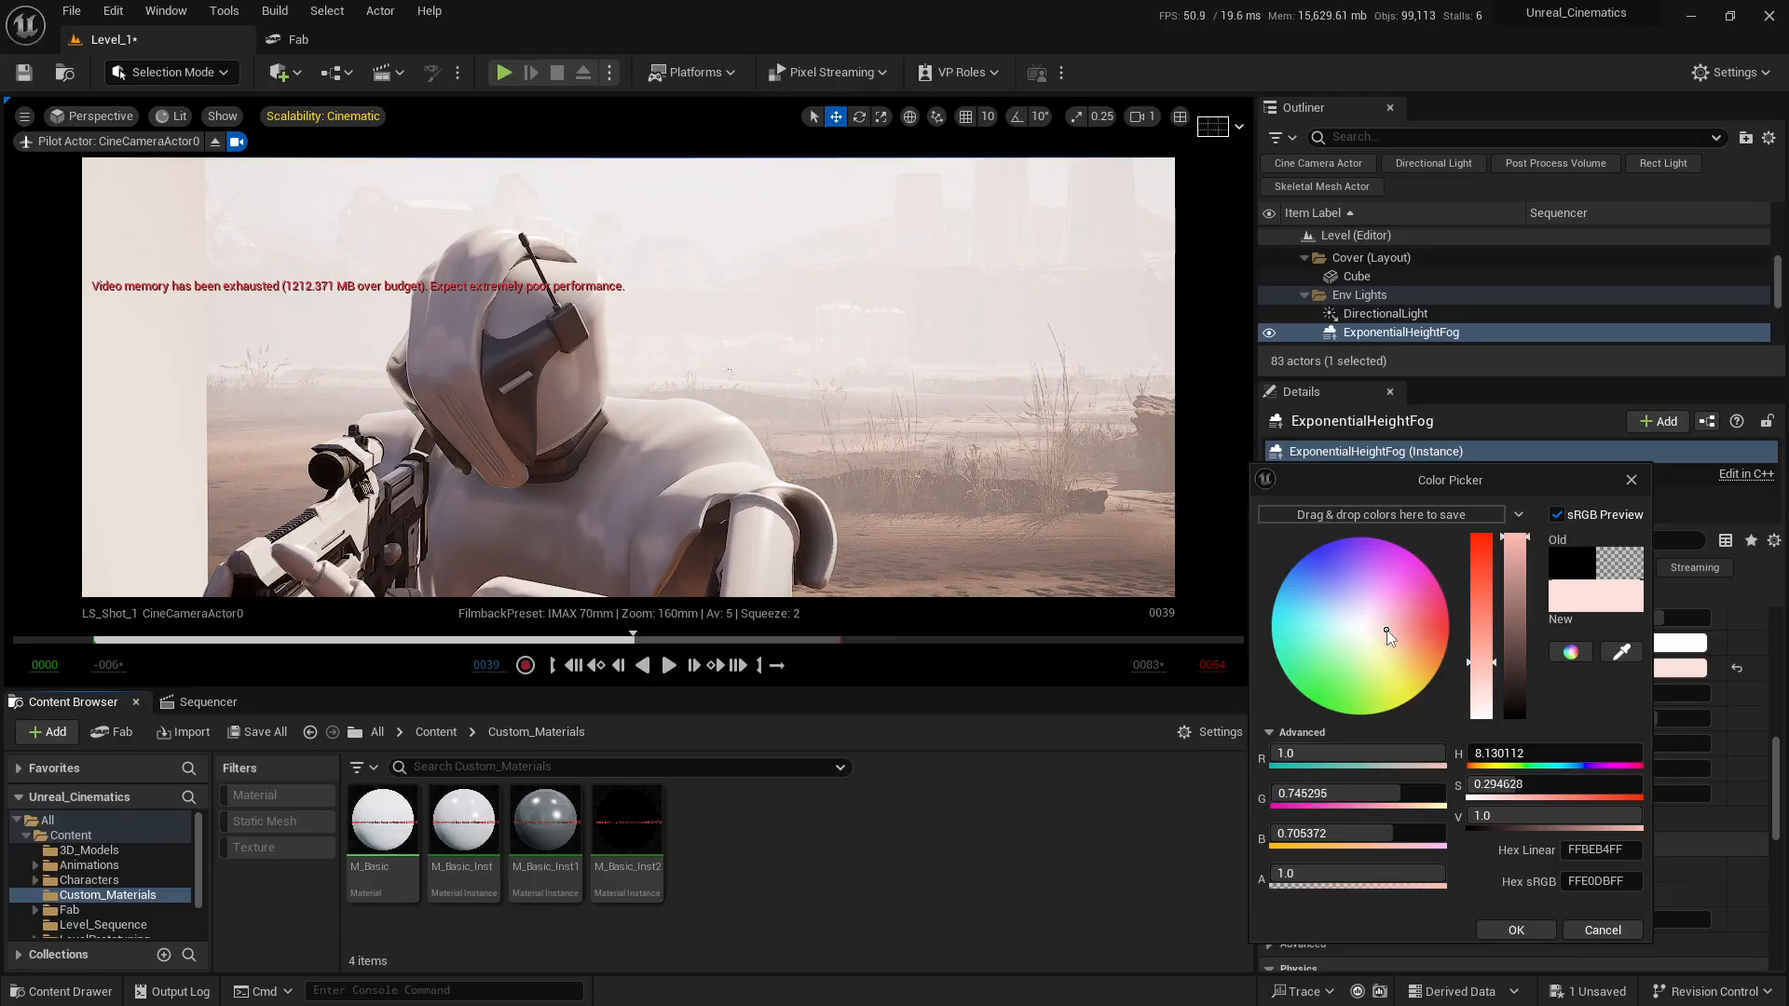
{"action": "key", "text": "Escape"}
{"action": "scroll", "coordinate": [1525, 692], "scroll_direction": "down", "scroll_amount": 1}
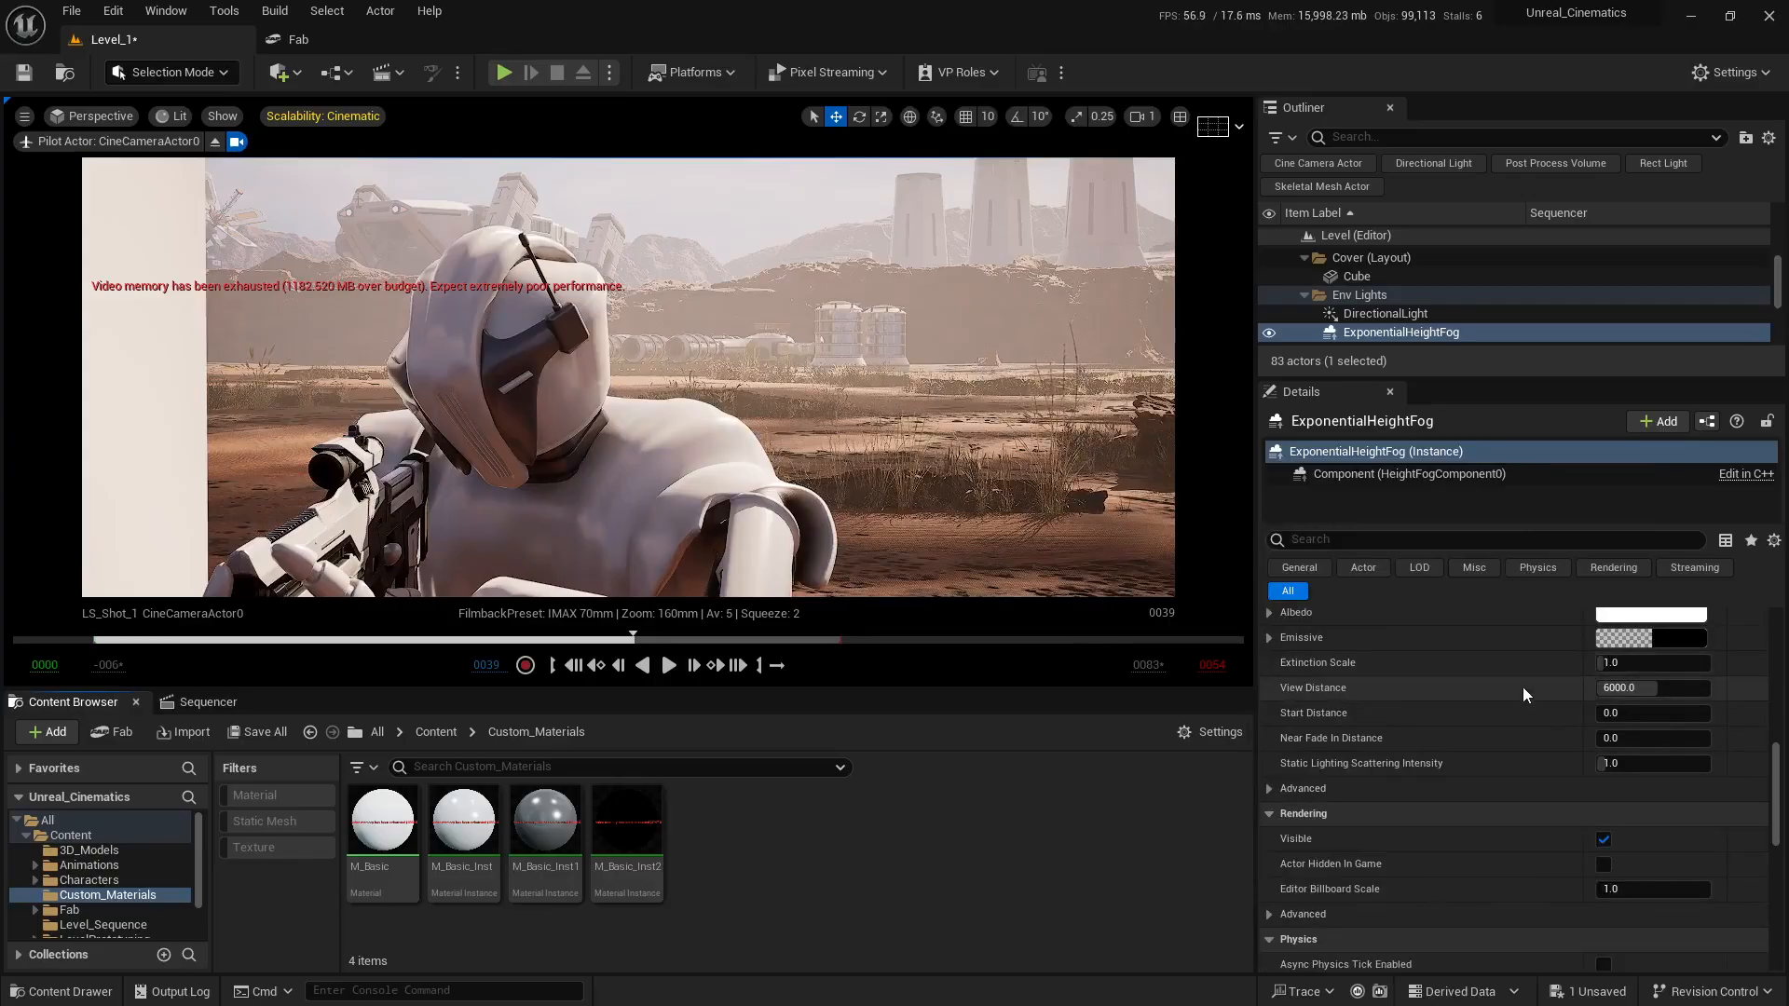
- Try volumetric fog Extinction Scale values of about 9.13, 1.45 and 9.84, comparing them in the two-viewport layout, and return it to 1.0
{"action": "left_click_drag", "start_coordinate": [1617, 690], "coordinate": [1695, 690]}
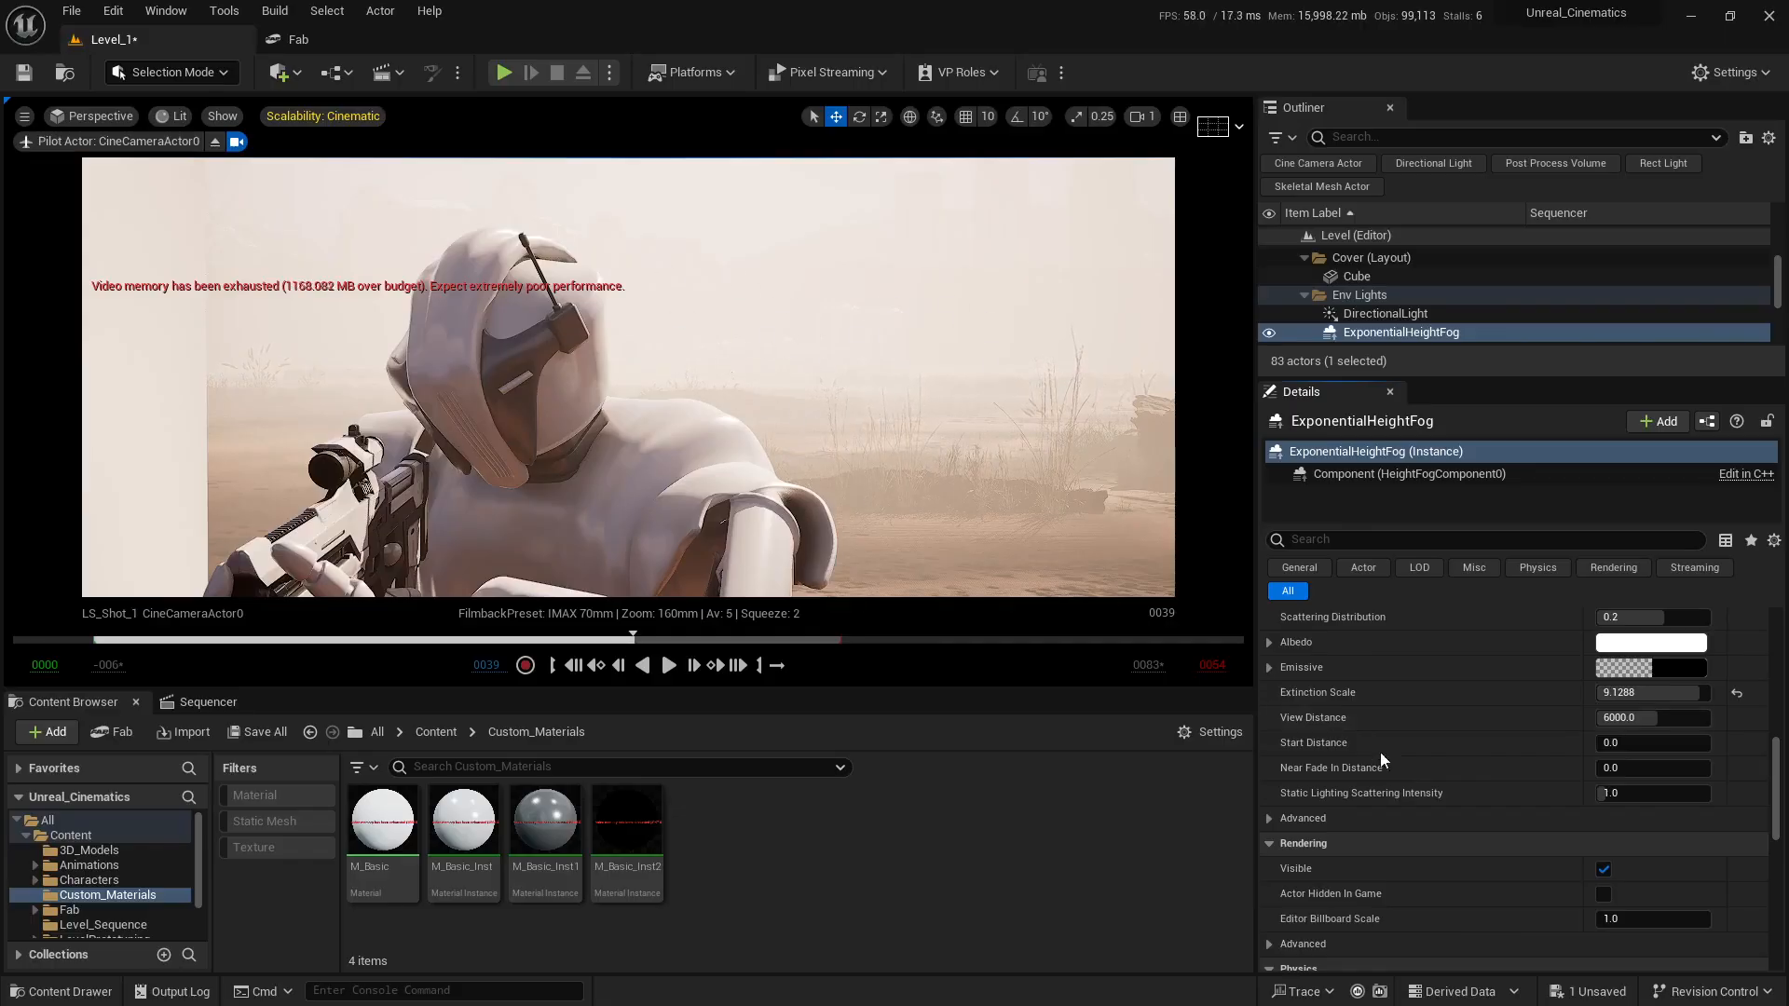
{"action": "left_click_drag", "start_coordinate": [1696, 692], "coordinate": [1626, 693]}
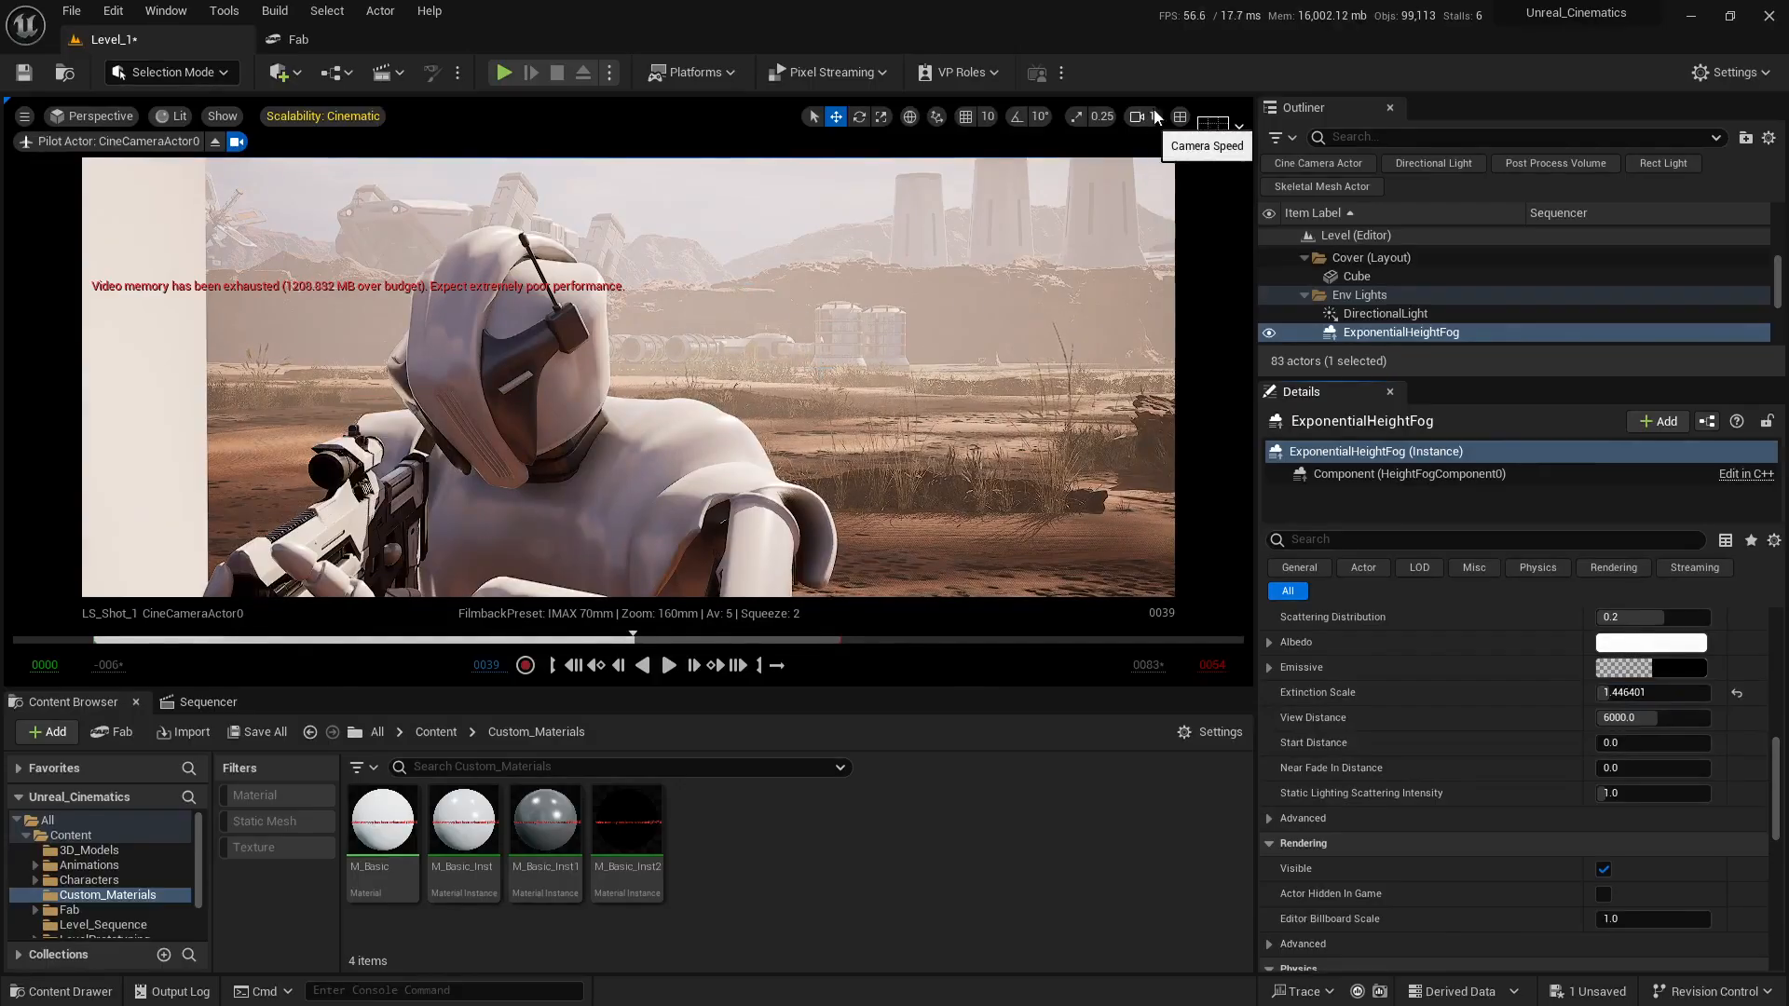
{"action": "left_click", "coordinate": [1212, 125]}
{"action": "mouse_move", "coordinate": [941, 392]}
{"action": "right_mouse_down"}
{"action": "mouse_move", "coordinate": [930, 376]}
{"action": "mouse_move", "coordinate": [944, 379]}
{"action": "right_mouse_up"}
{"action": "key", "text": "q"}
{"action": "key", "text": "w"}
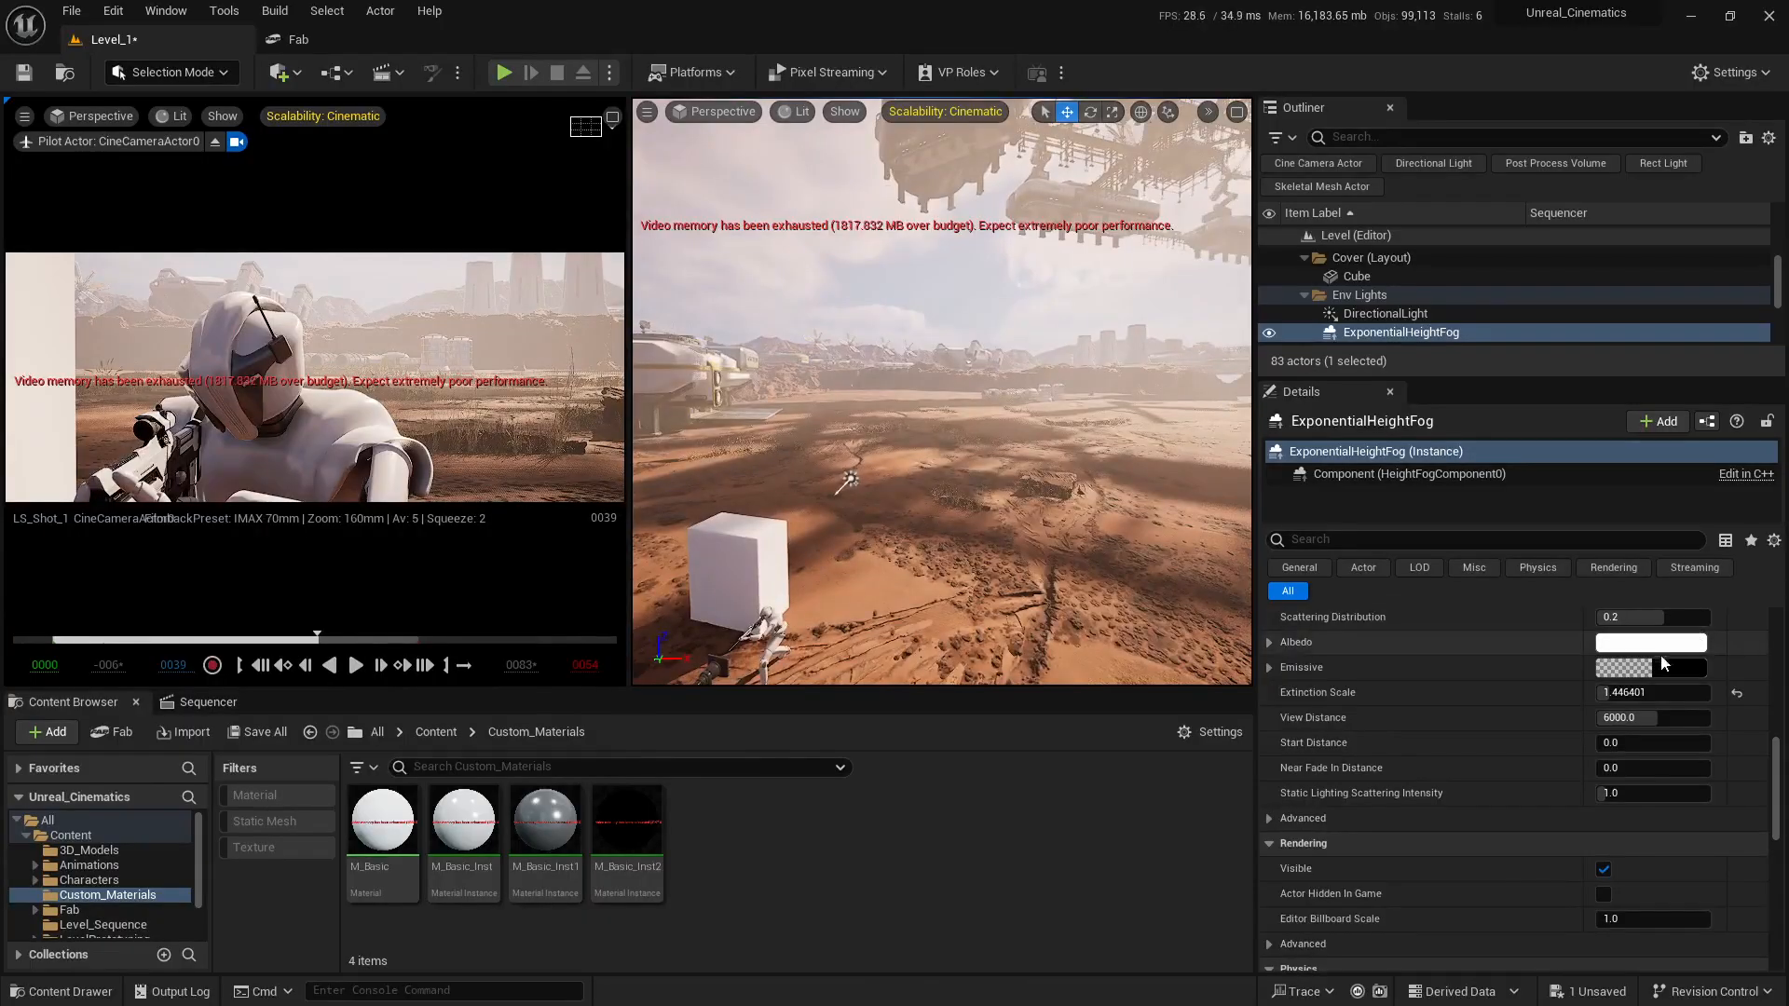
{"action": "left_click_drag", "start_coordinate": [1630, 693], "coordinate": [1707, 693]}
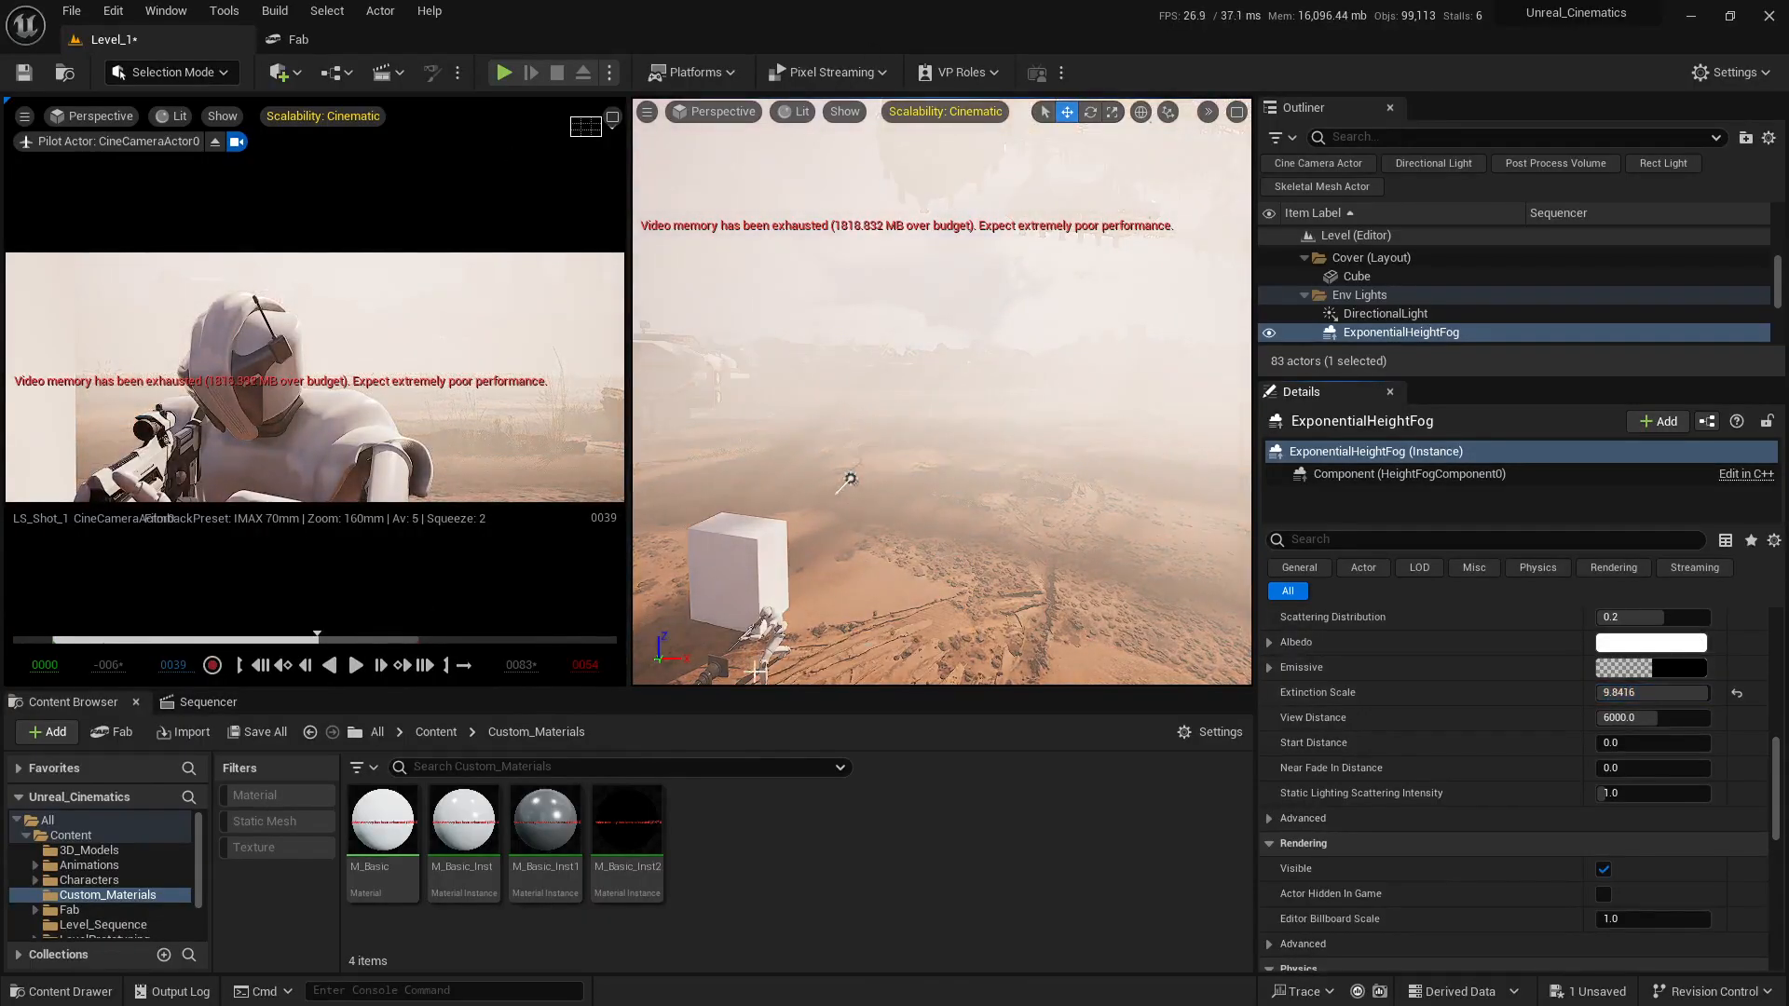
{"action": "left_click_drag", "start_coordinate": [1693, 695], "coordinate": [1604, 694]}
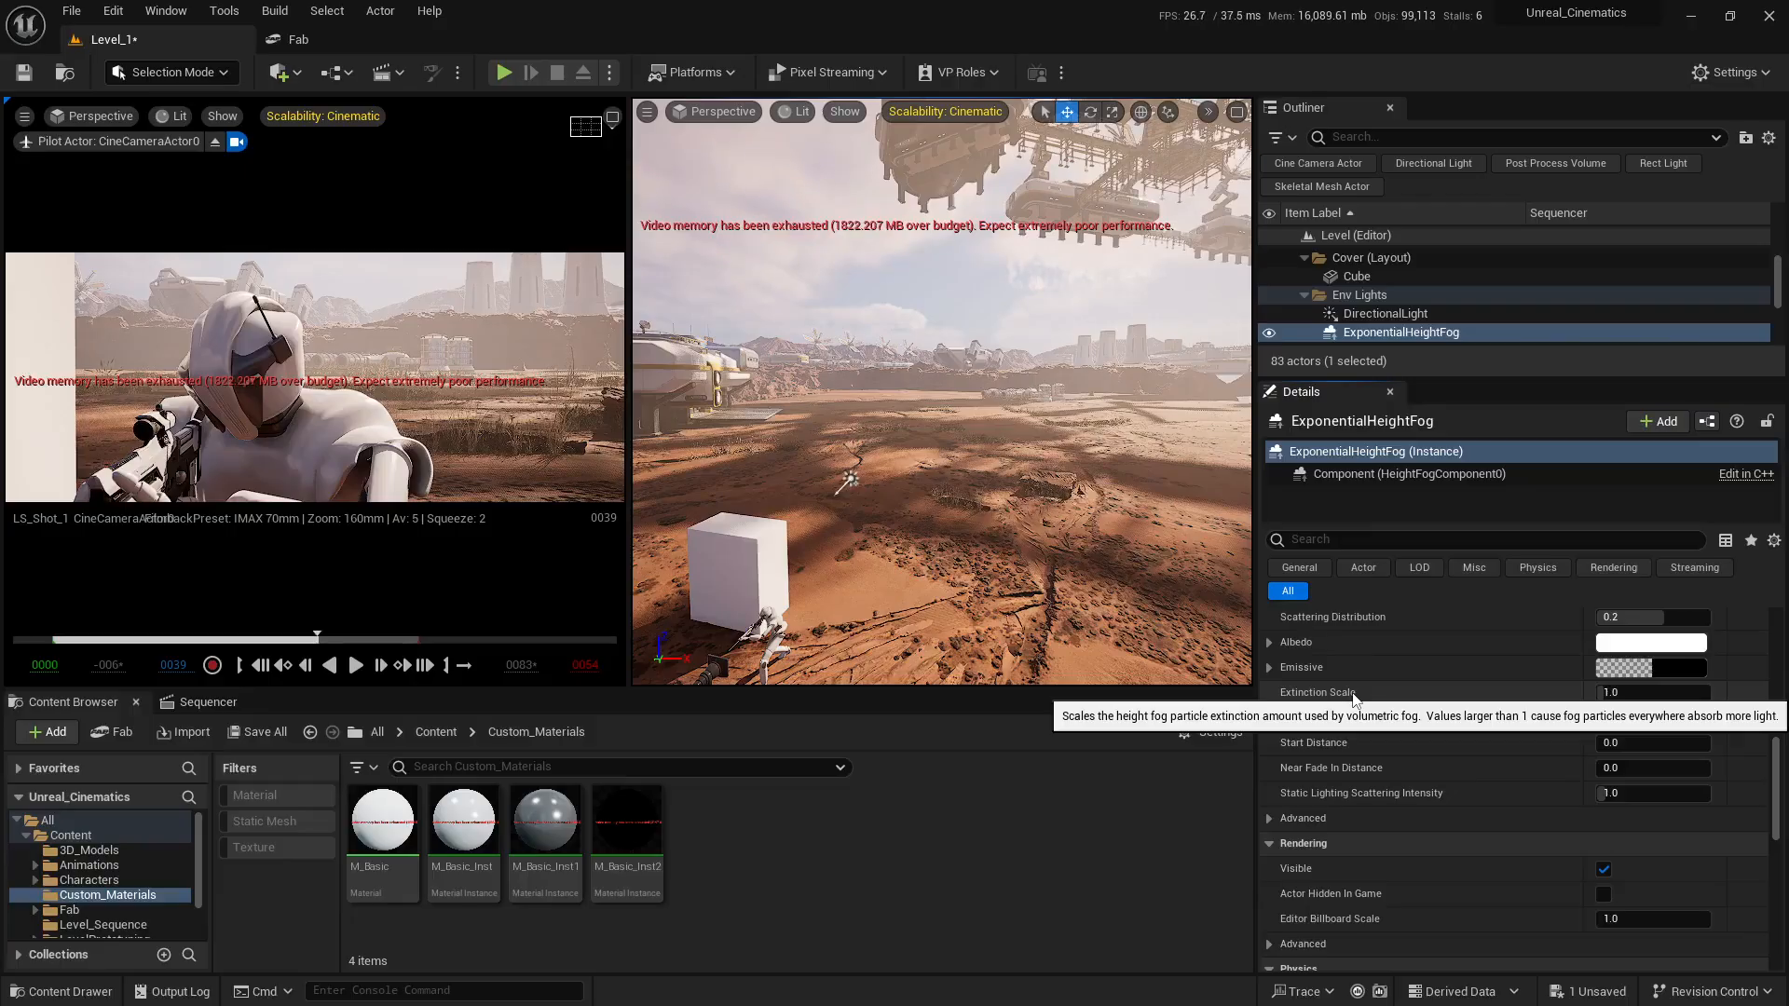
- Try volumetric fog View Distance values of 3160 and 10000, with a Start Distance of 1040
{"action": "scroll", "coordinate": [1389, 706], "scroll_direction": "down", "scroll_amount": 1}
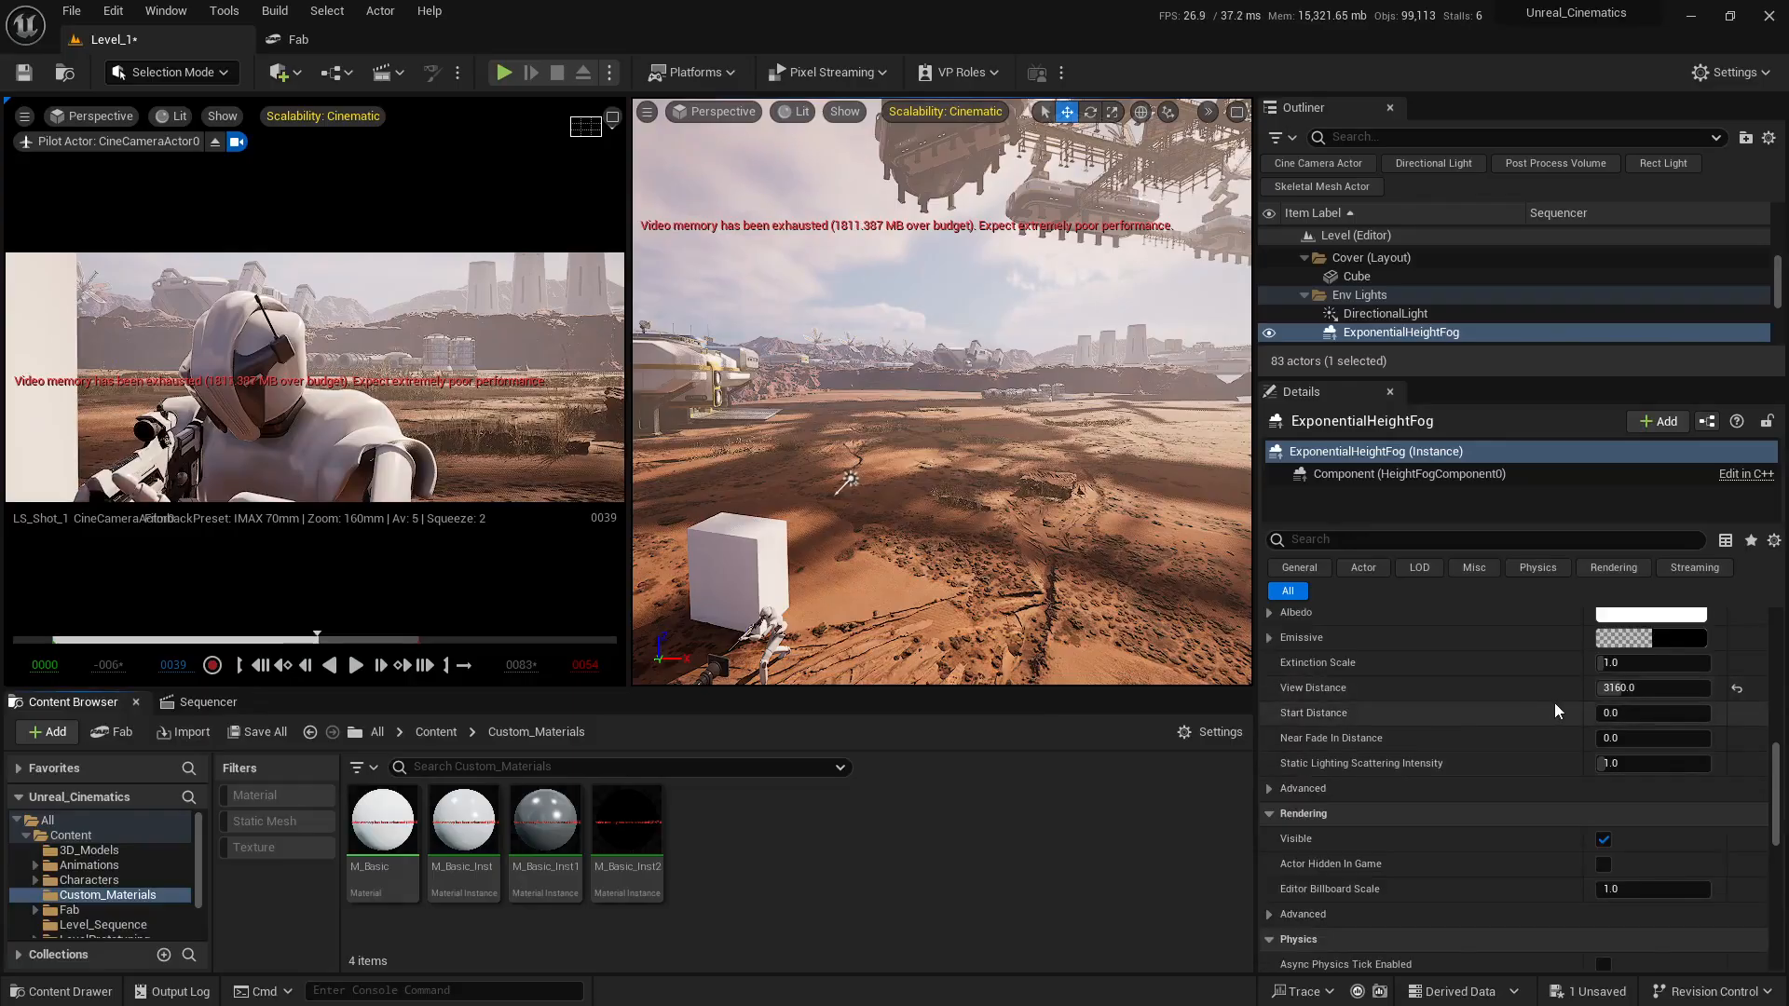
{"action": "mouse_move", "coordinate": [1604, 687]}
{"action": "left_mouse_down"}
{"action": "mouse_move", "coordinate": [1711, 688]}
{"action": "mouse_move", "coordinate": [1628, 714]}
{"action": "mouse_move", "coordinate": [1663, 714]}
{"action": "mouse_move", "coordinate": [1598, 714]}
{"action": "left_mouse_up"}
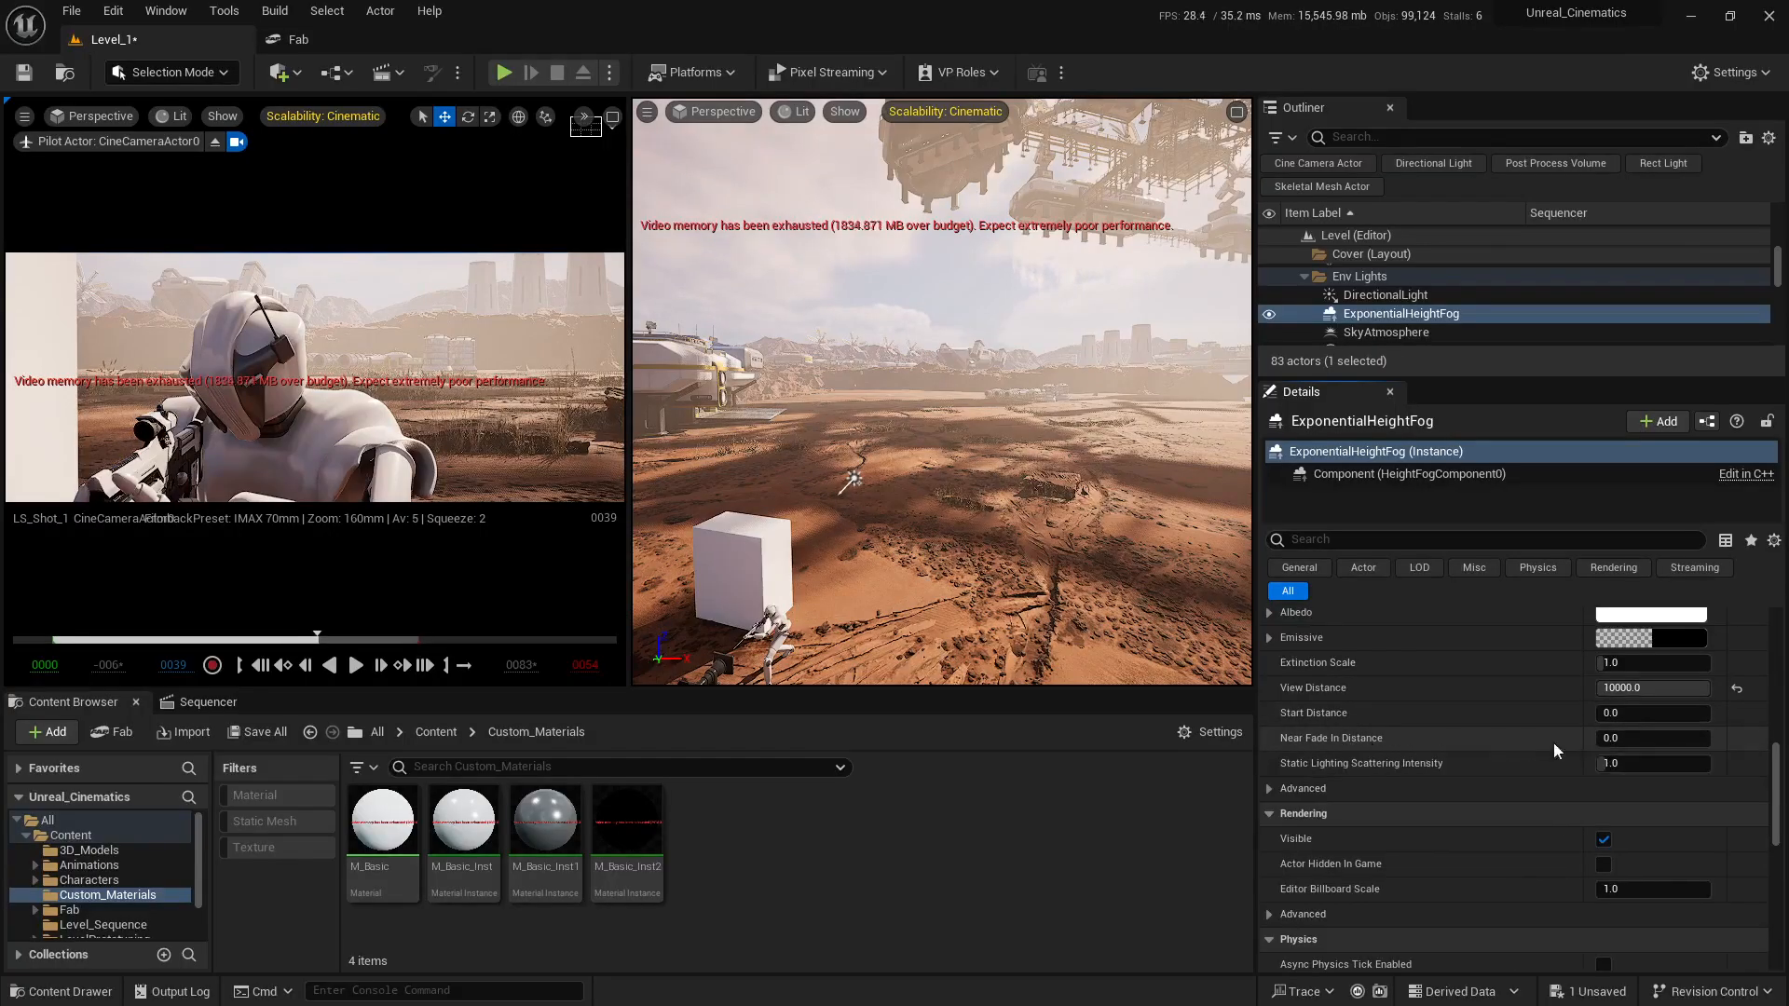
{"action": "mouse_move", "coordinate": [1621, 714]}
{"action": "left_mouse_down"}
{"action": "mouse_move", "coordinate": [1661, 714]}
{"action": "mouse_move", "coordinate": [1626, 714]}
{"action": "left_mouse_up"}
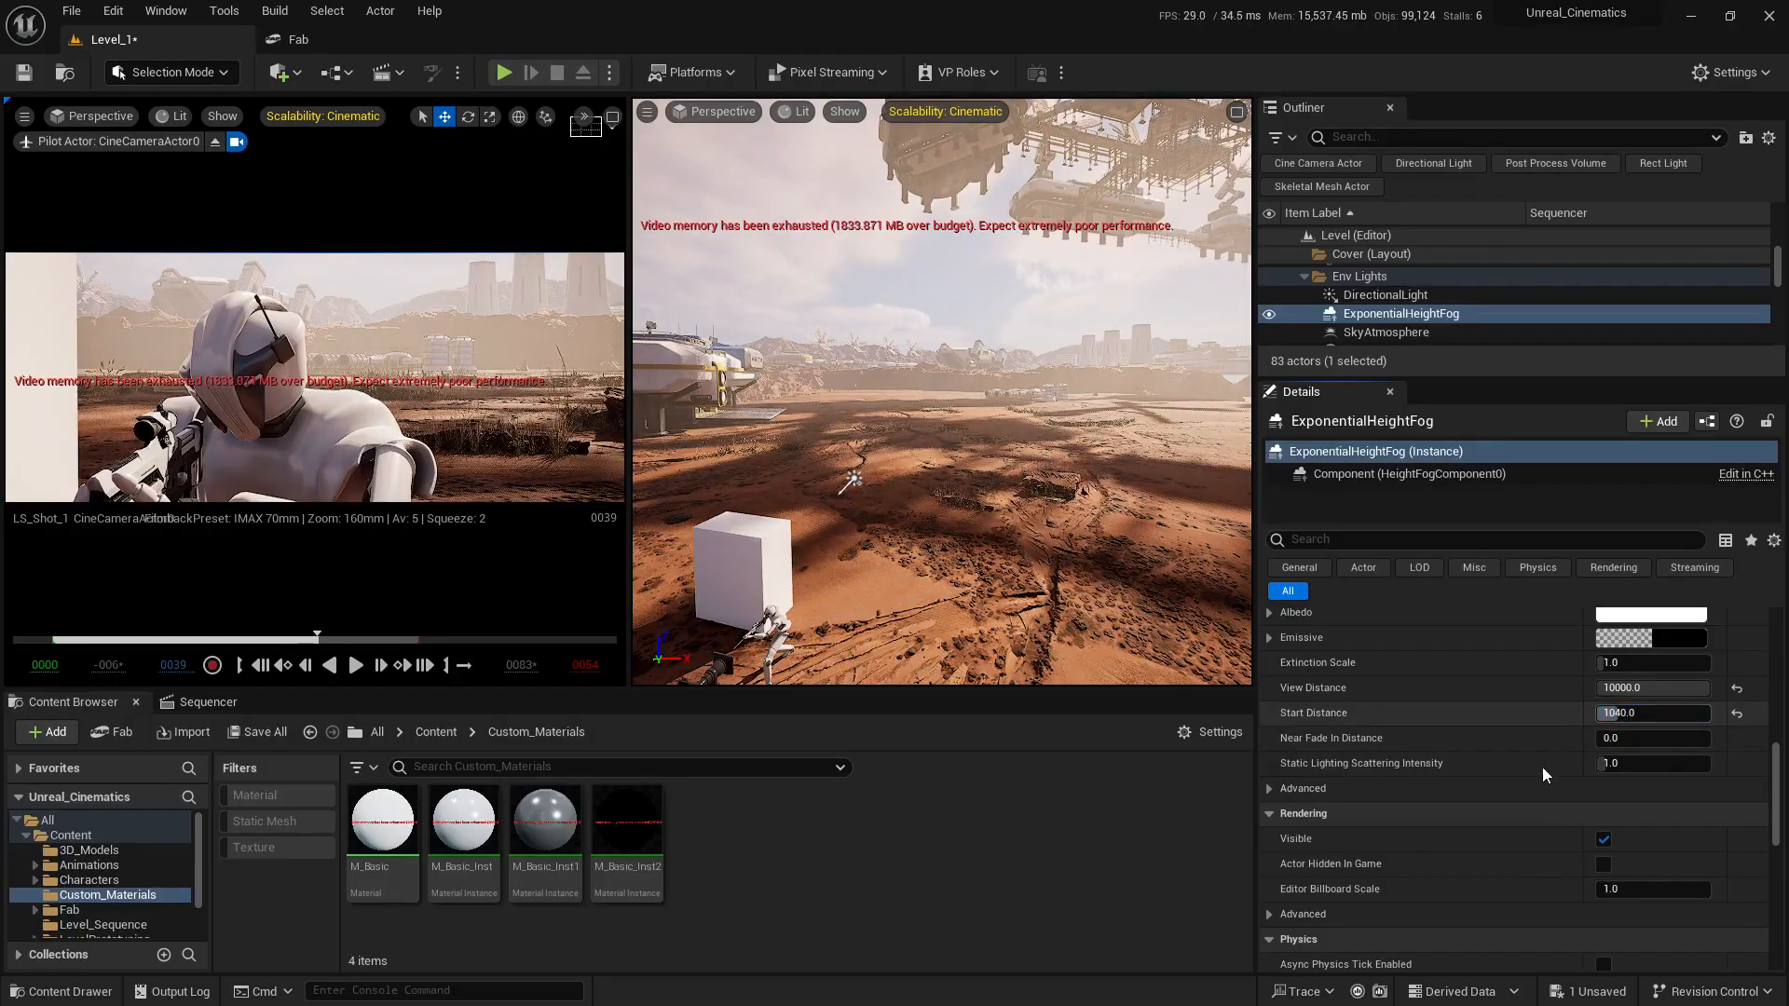
- Try volumetric Near Fade In Distance values of 928, 0 and 1000, judging them in the maximized cine camera viewport
{"action": "left_click_drag", "start_coordinate": [1621, 738], "coordinate": [1702, 738]}
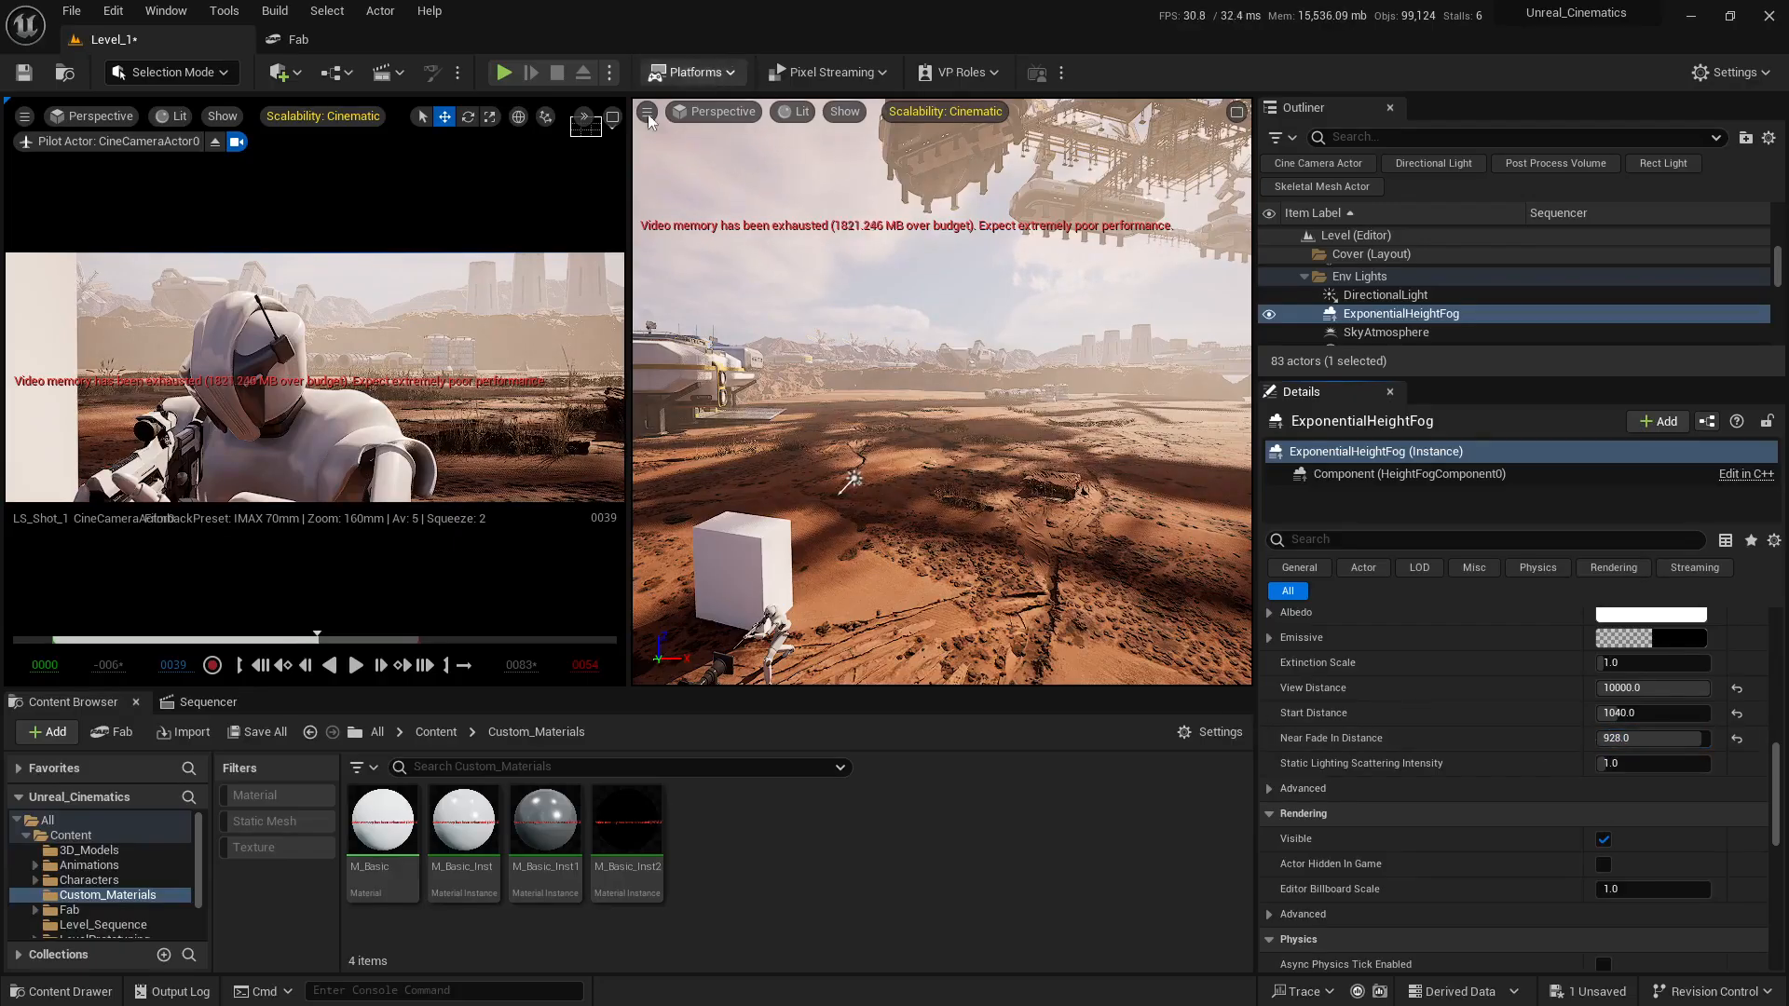
{"action": "left_click", "coordinate": [613, 117]}
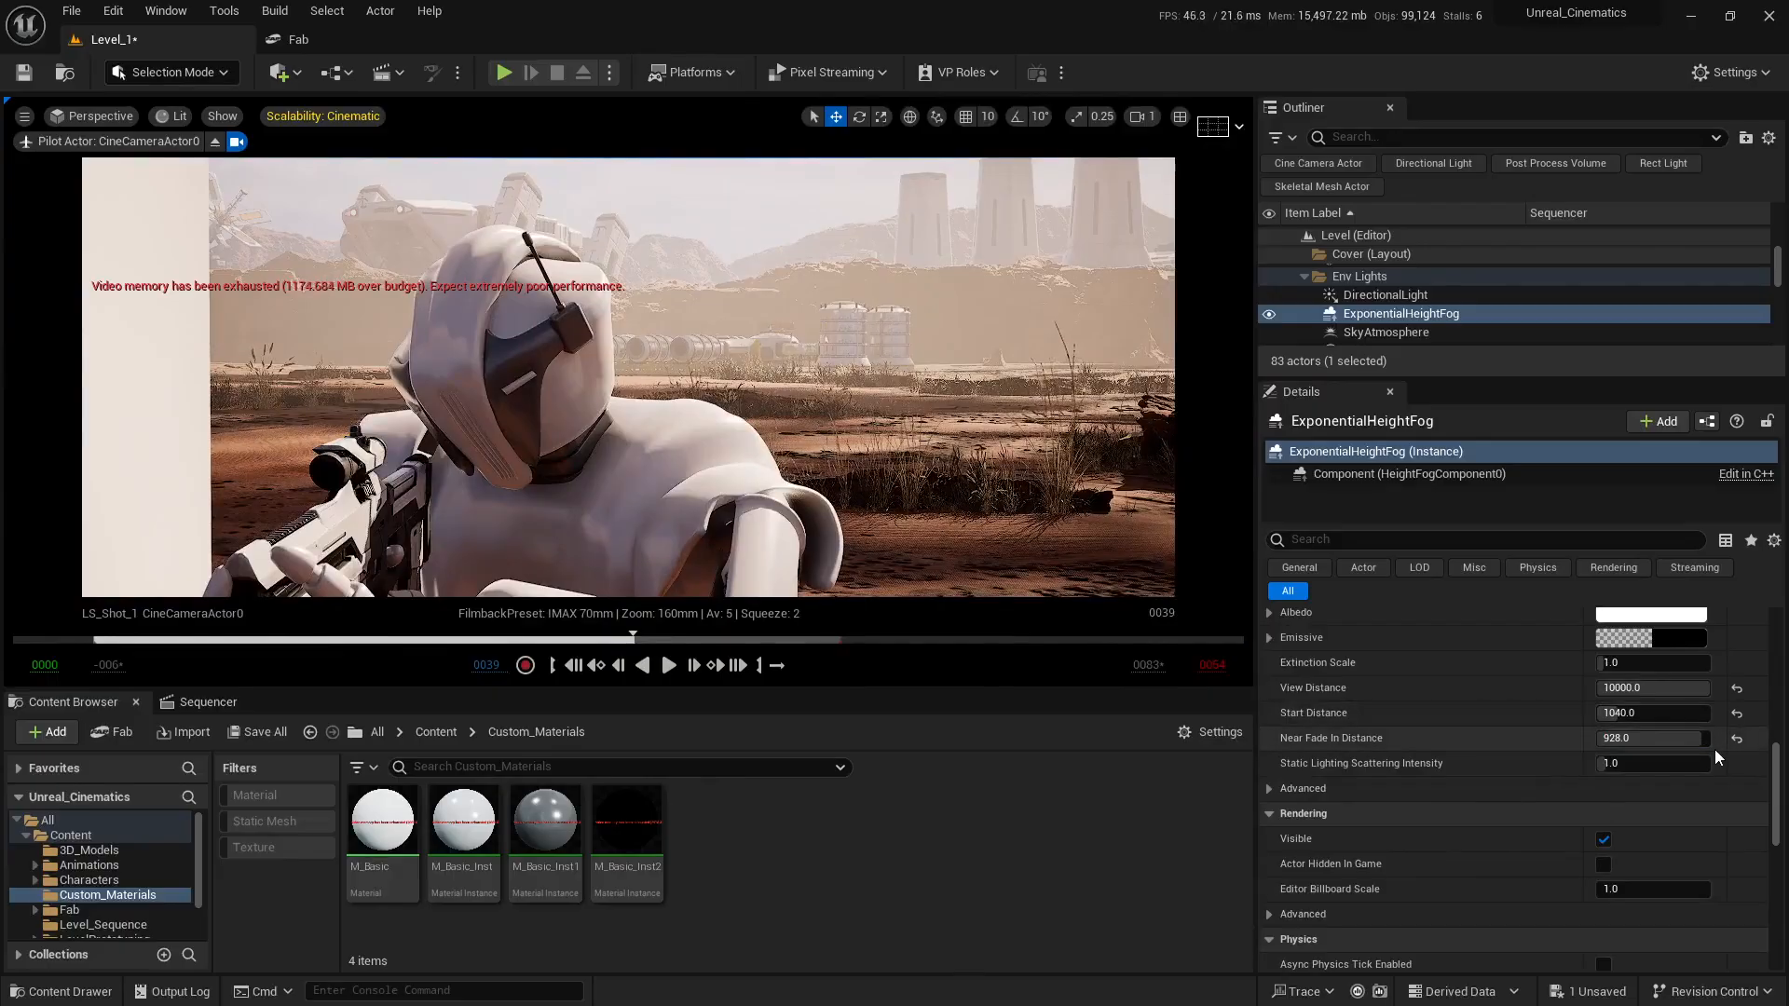
{"action": "left_click_drag", "start_coordinate": [1696, 738], "coordinate": [1598, 738]}
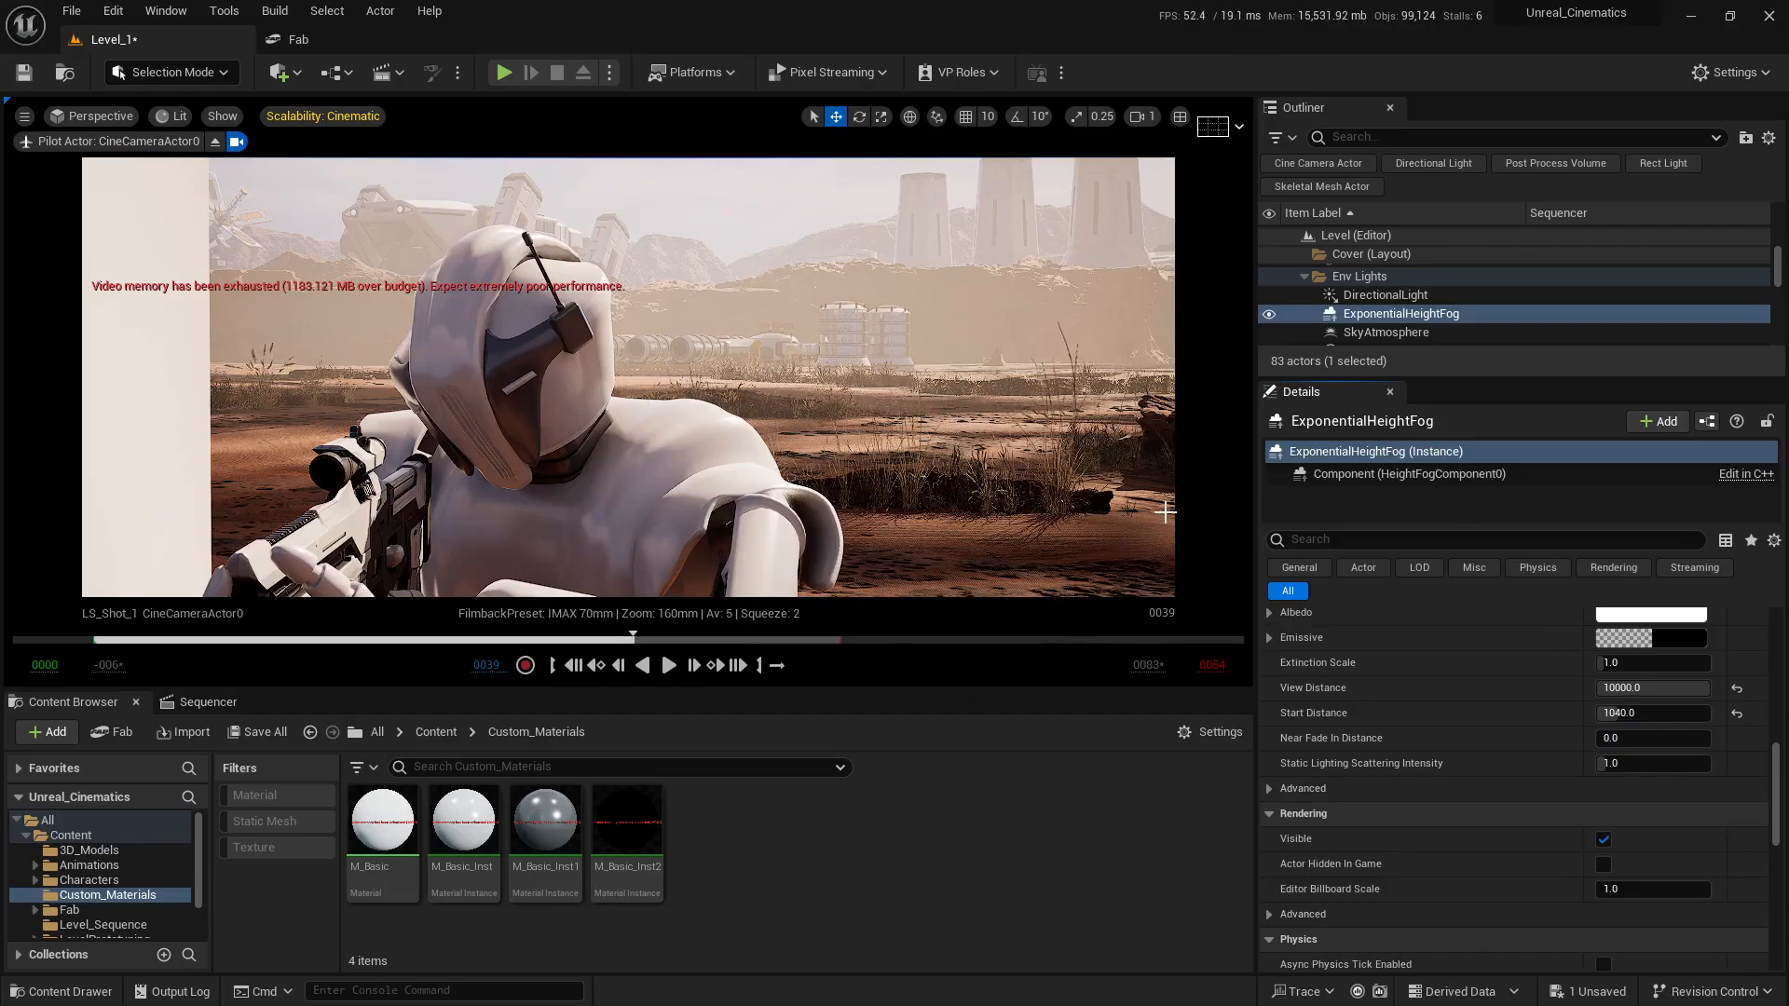
{"action": "left_click", "coordinate": [1640, 738]}
{"action": "type", "text": "1000"}
{"action": "key", "text": "Return"}
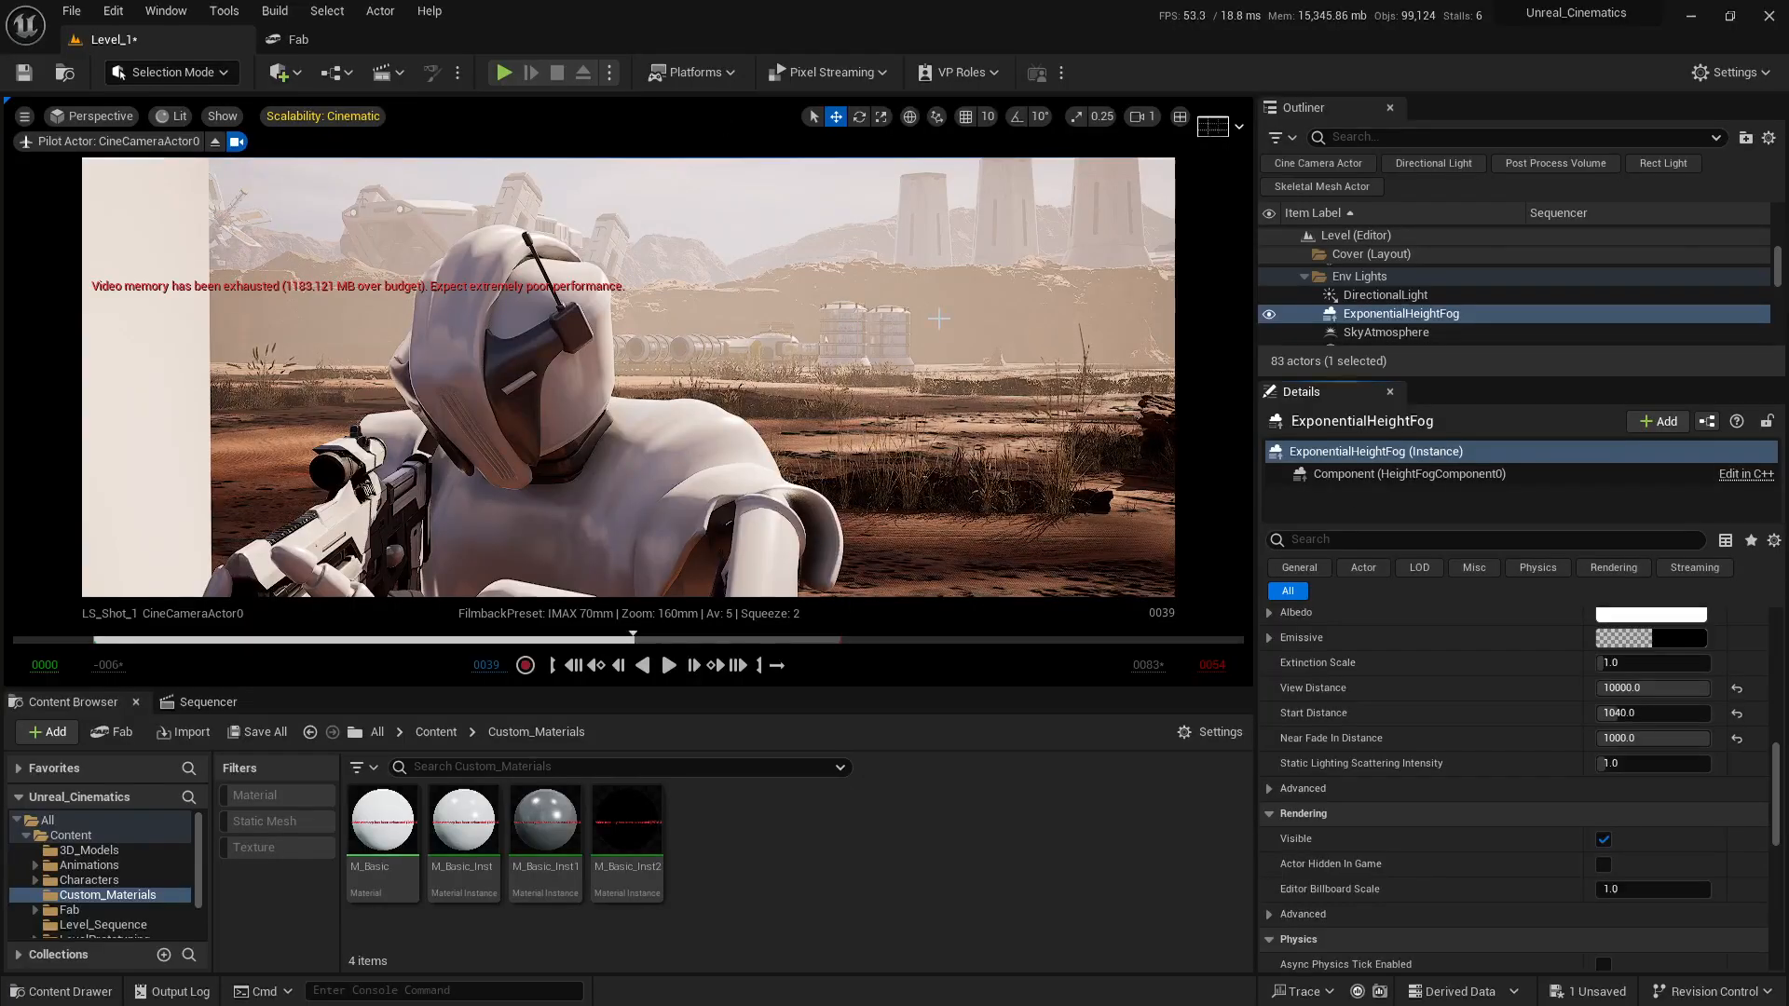
- Reset the fog's Near Fade In Distance, volumetric Start Distance, View Distance and Fog Density to their defaults, and restore the two-viewport layout
{"action": "left_click", "coordinate": [1737, 738]}
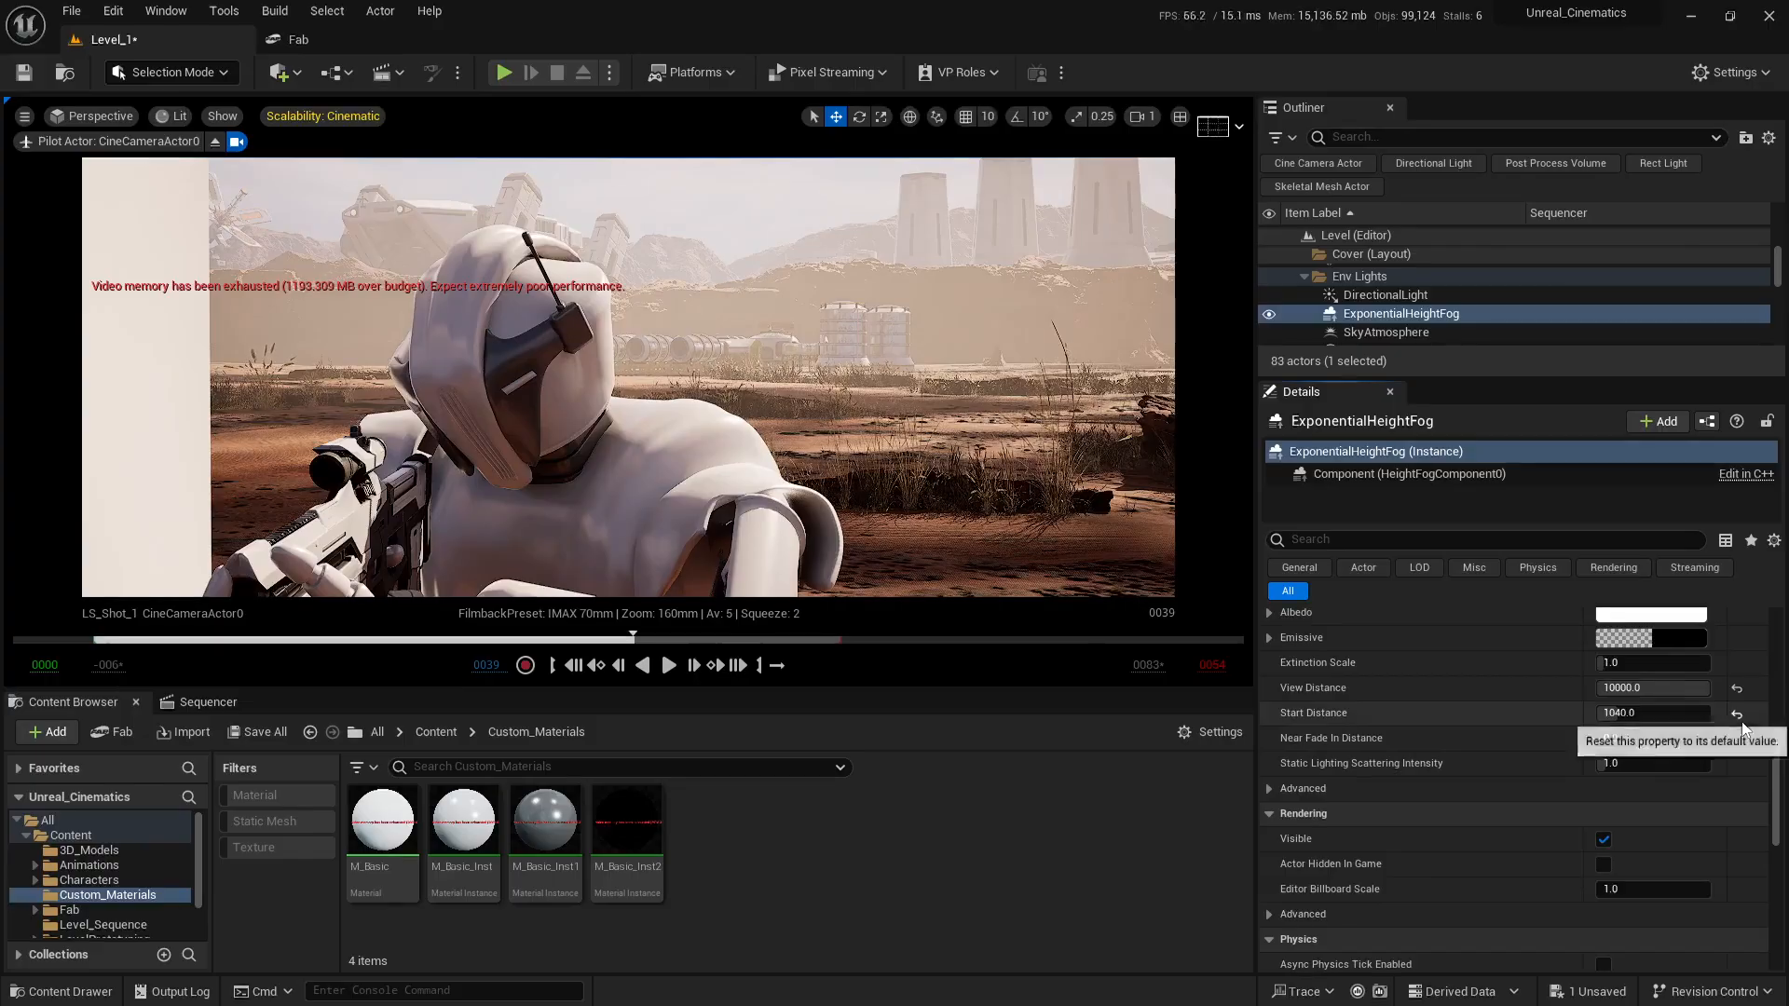
{"action": "left_click", "coordinate": [1737, 713]}
{"action": "left_click", "coordinate": [1737, 690]}
{"action": "scroll", "coordinate": [1658, 746], "scroll_direction": "up", "scroll_amount": 10}
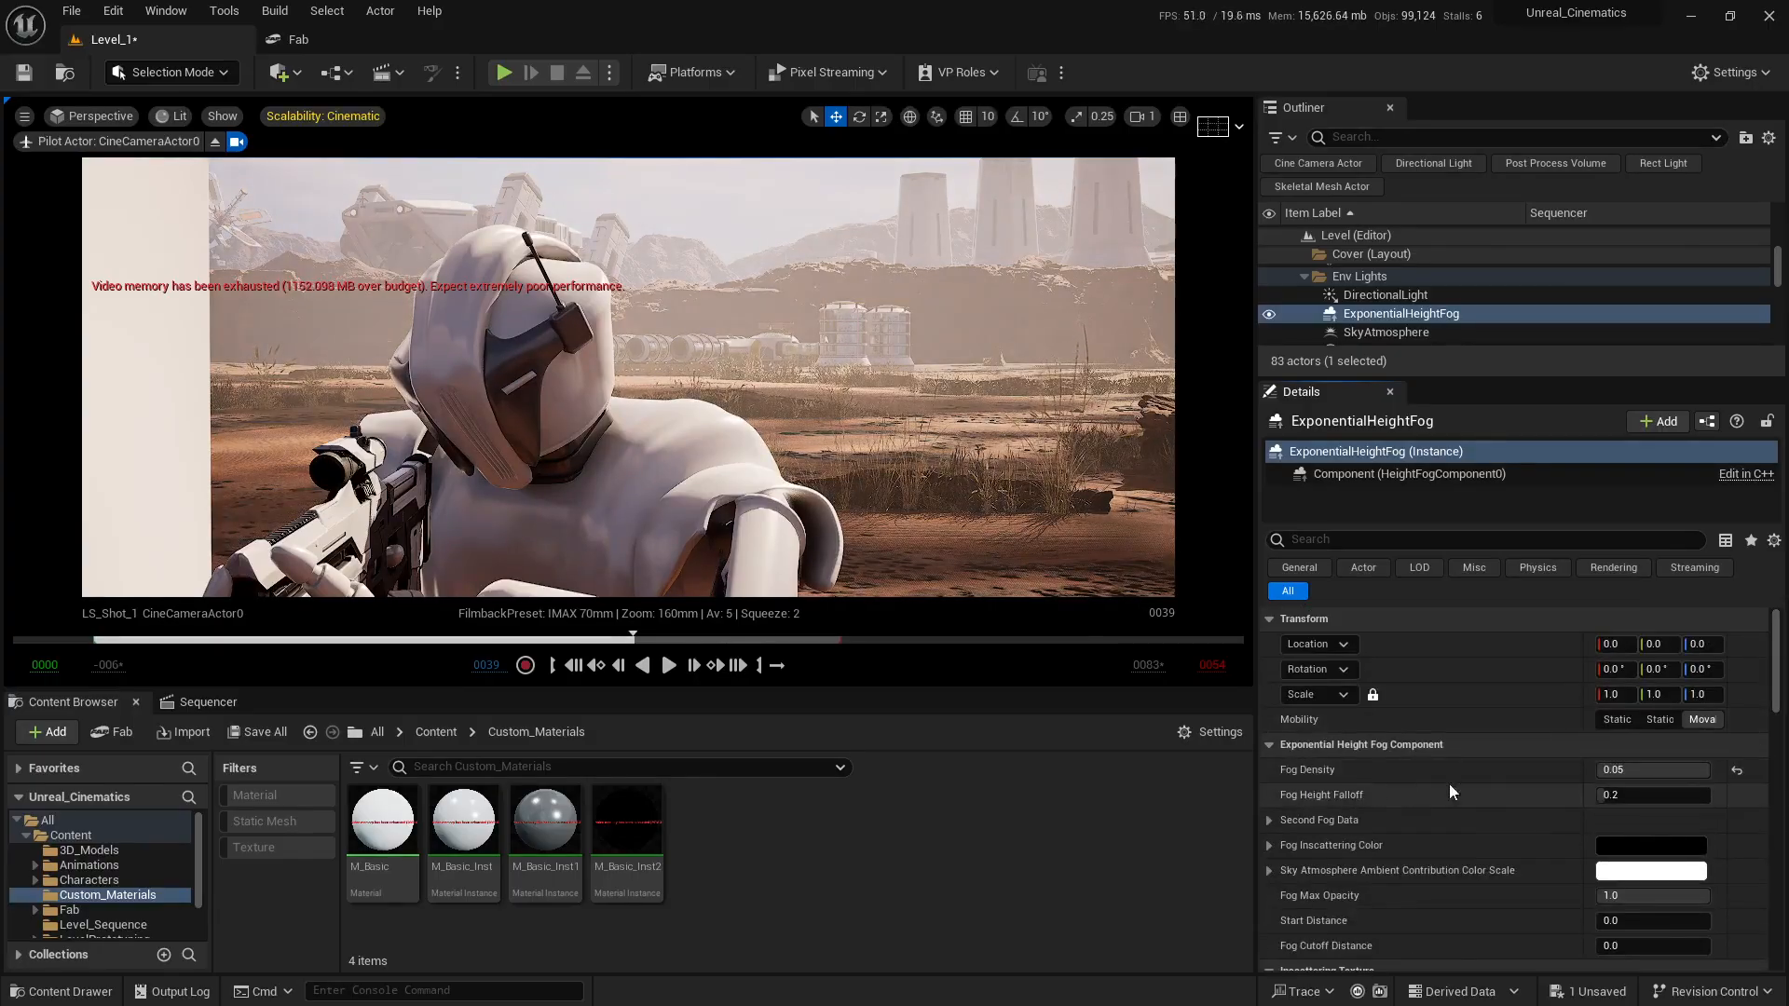
{"action": "left_click", "coordinate": [1738, 770]}
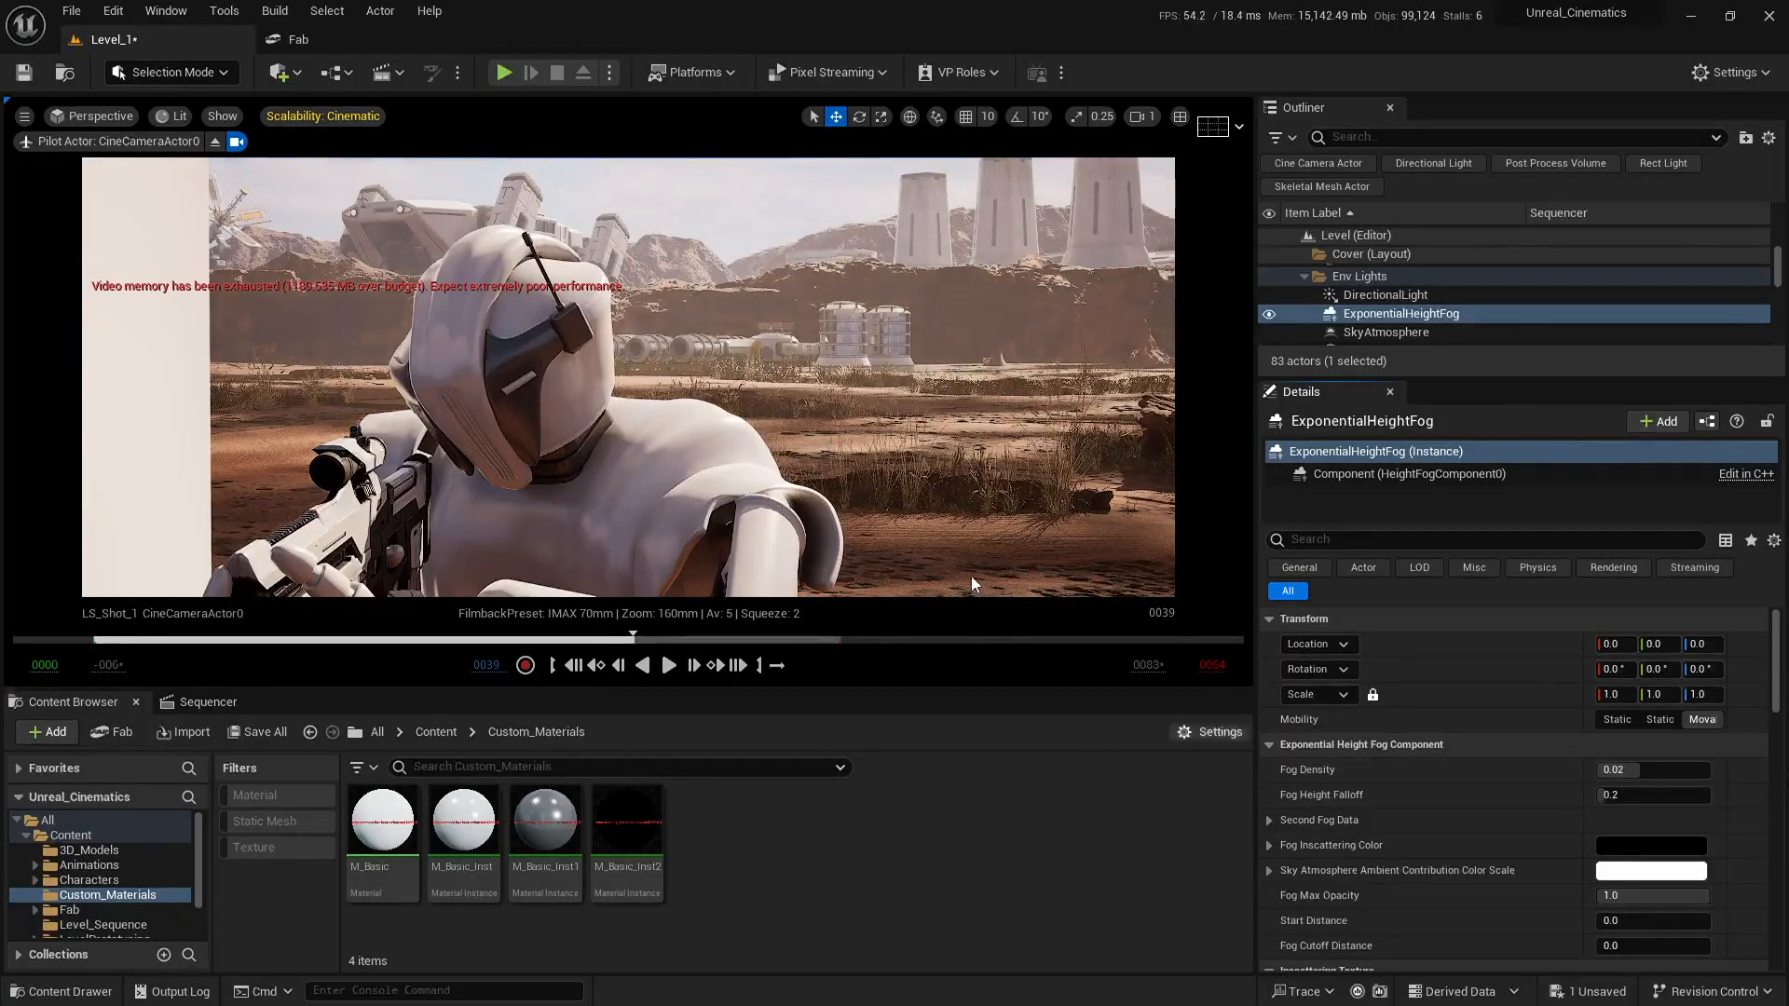
{"action": "left_click", "coordinate": [1180, 117]}
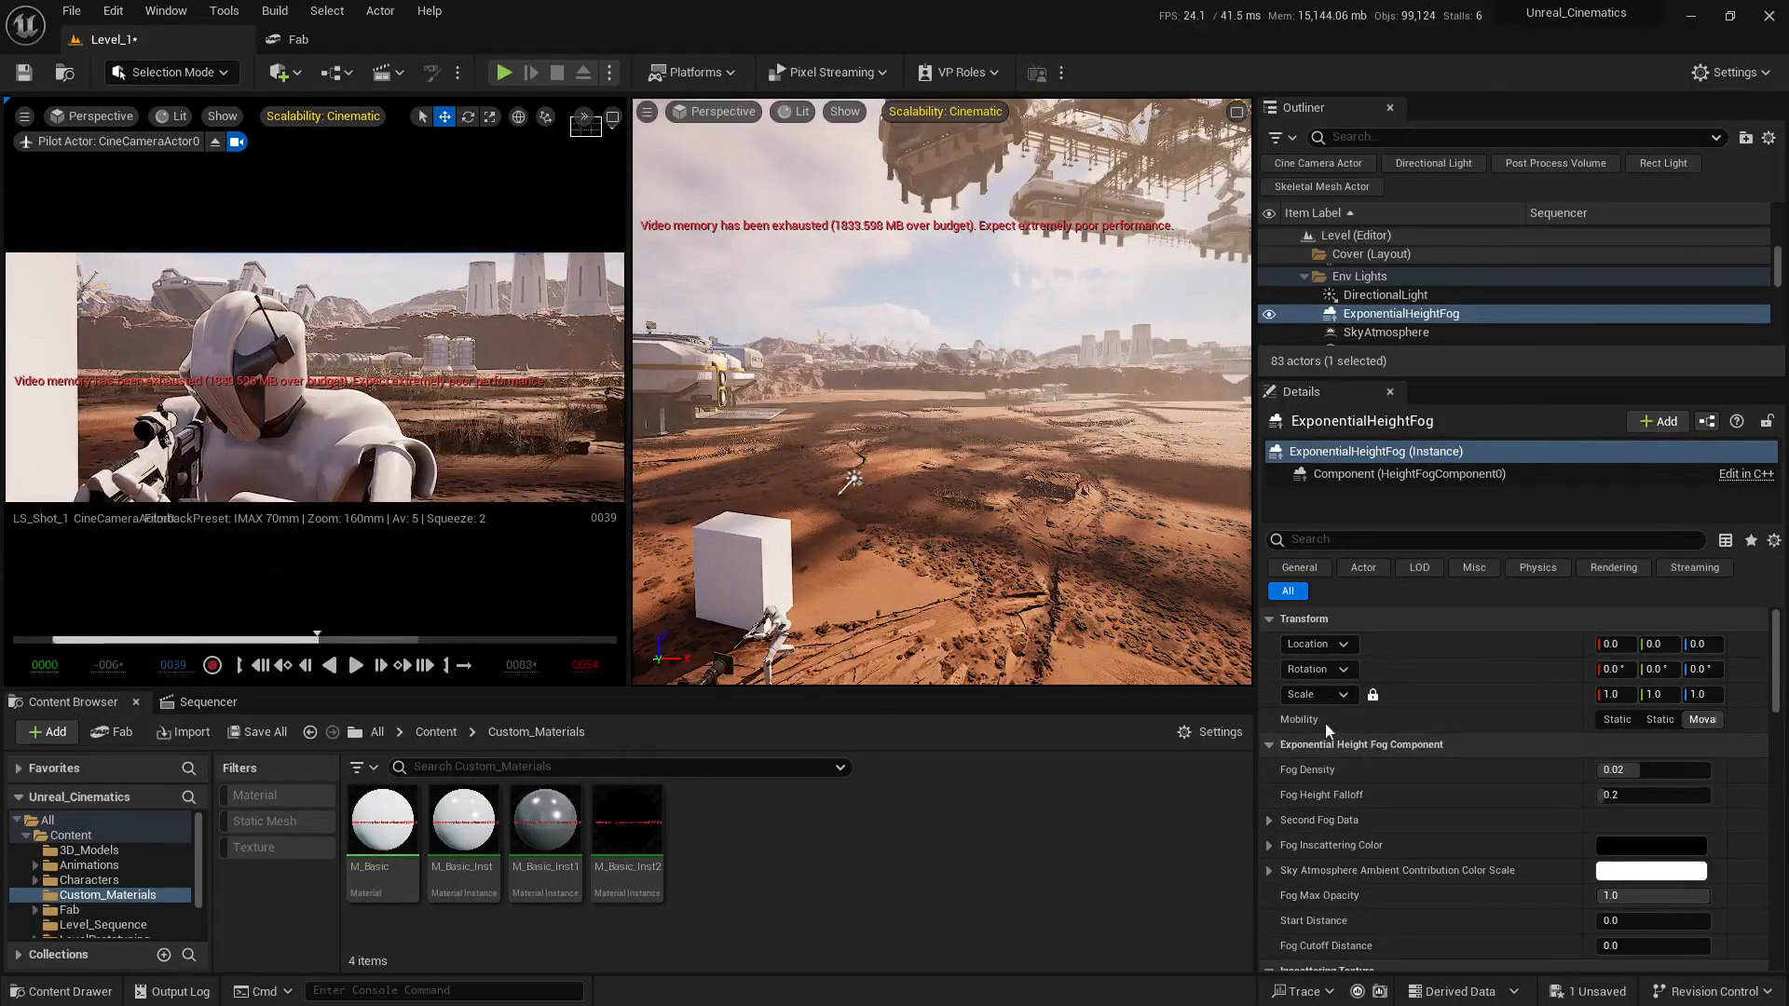